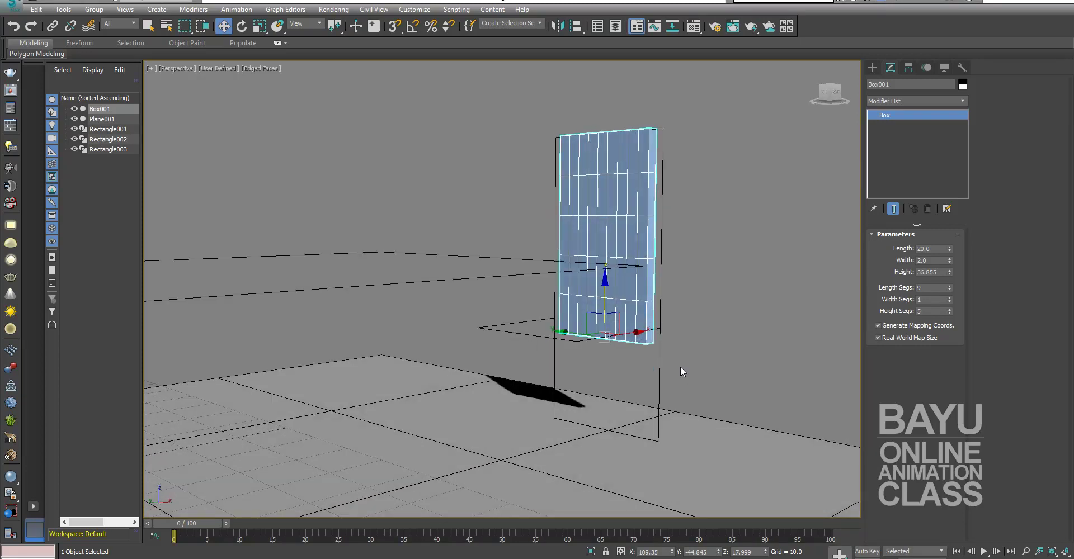
Add an Edit Poly modifier to Box001 and switch to Edge sub-object level
{"action": "middle_click_drag", "start_coordinate": [636, 368], "coordinate": [458, 417], "text": "alt"}
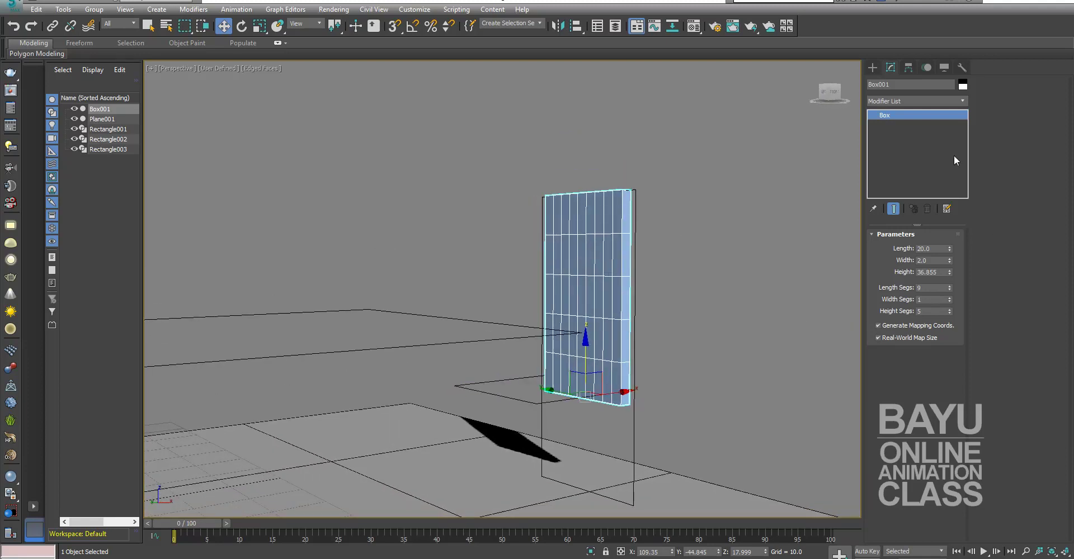
{"action": "mouse_move", "coordinate": [710, 249]}
{"action": "middle_mouse_down", "text": "alt"}
{"action": "mouse_move", "coordinate": [781, 312]}
{"action": "mouse_move", "coordinate": [960, 269]}
{"action": "middle_mouse_up", "text": "alt"}
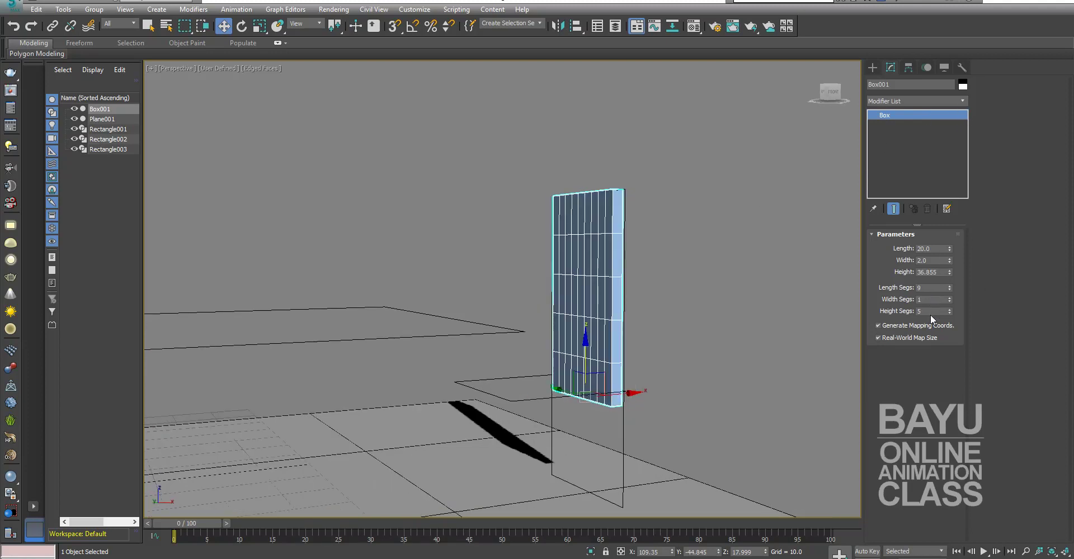
{"action": "left_click", "coordinate": [963, 100]}
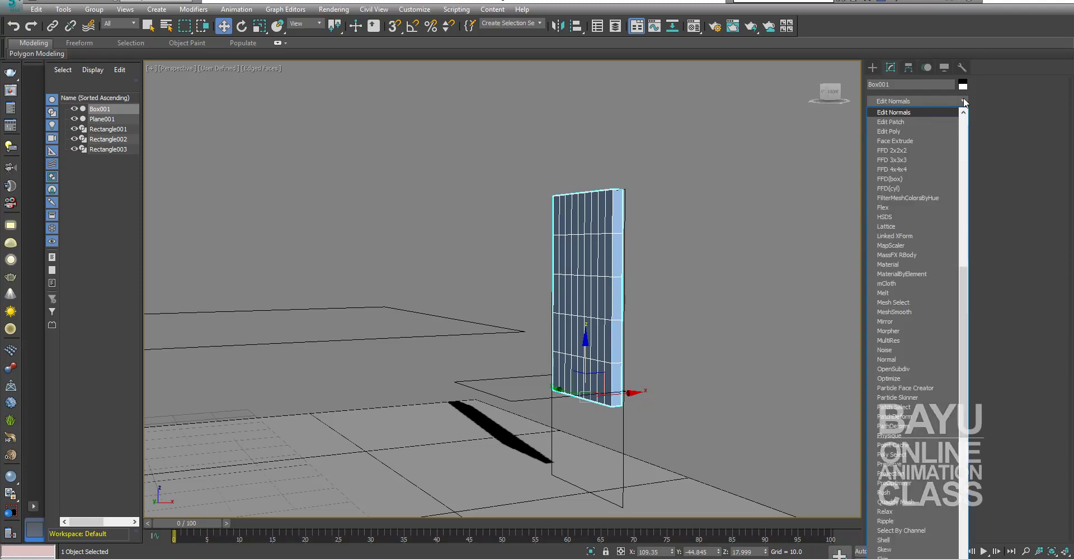
{"action": "left_click", "coordinate": [914, 130]}
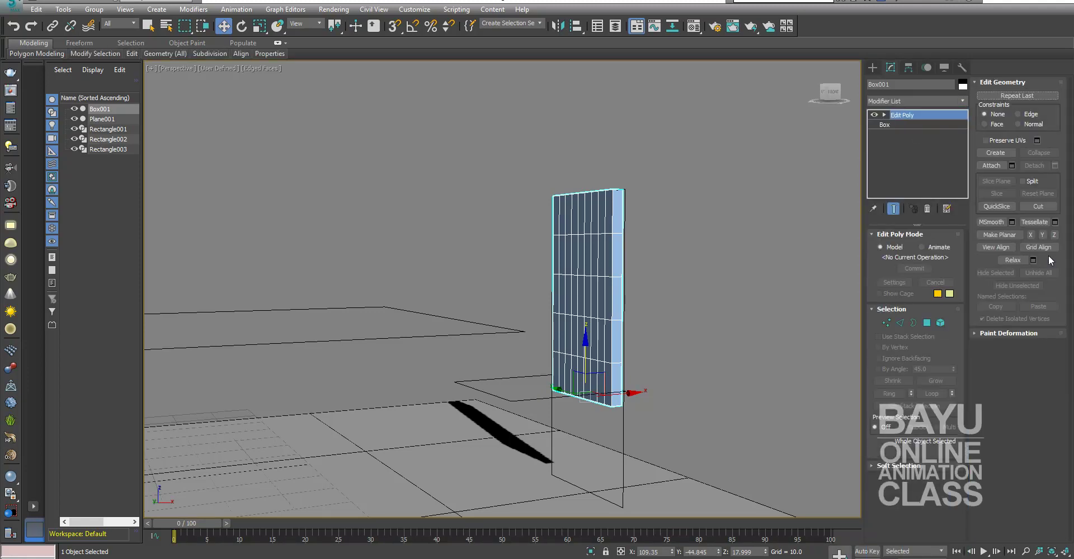
{"action": "left_click", "coordinate": [900, 323]}
Select one horizontal edge loop, move it down the wall, then clear the selection
{"action": "middle_click_drag", "start_coordinate": [562, 353], "coordinate": [570, 360], "text": "alt"}
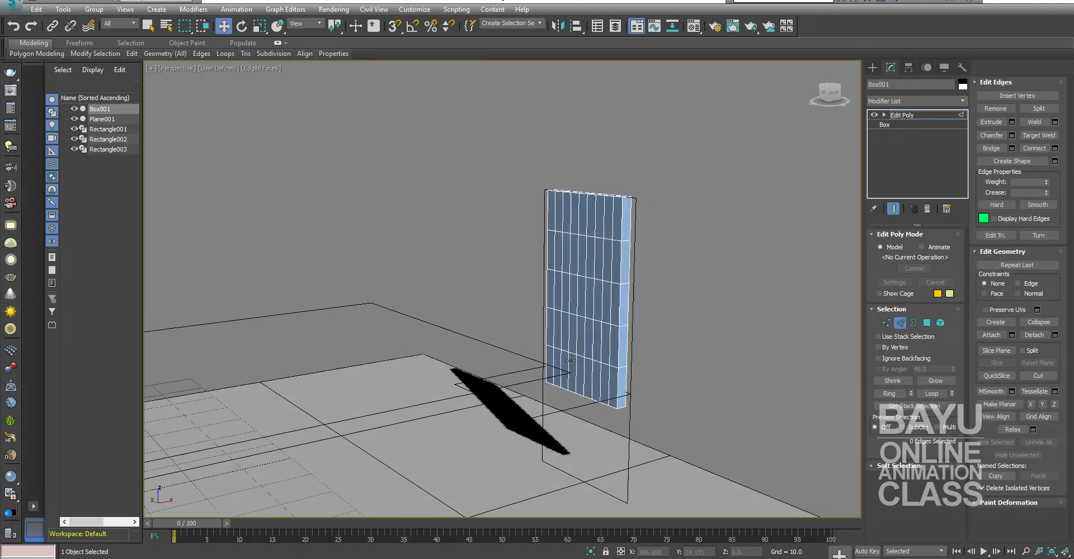
{"action": "middle_click_drag", "start_coordinate": [613, 313], "coordinate": [597, 294], "text": "alt"}
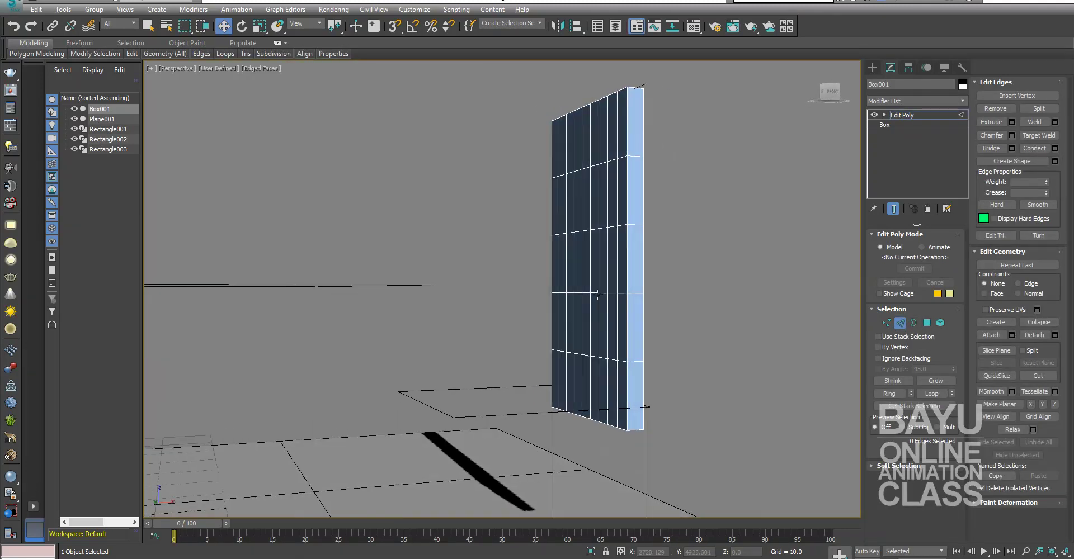
{"action": "double_click", "coordinate": [637, 363]}
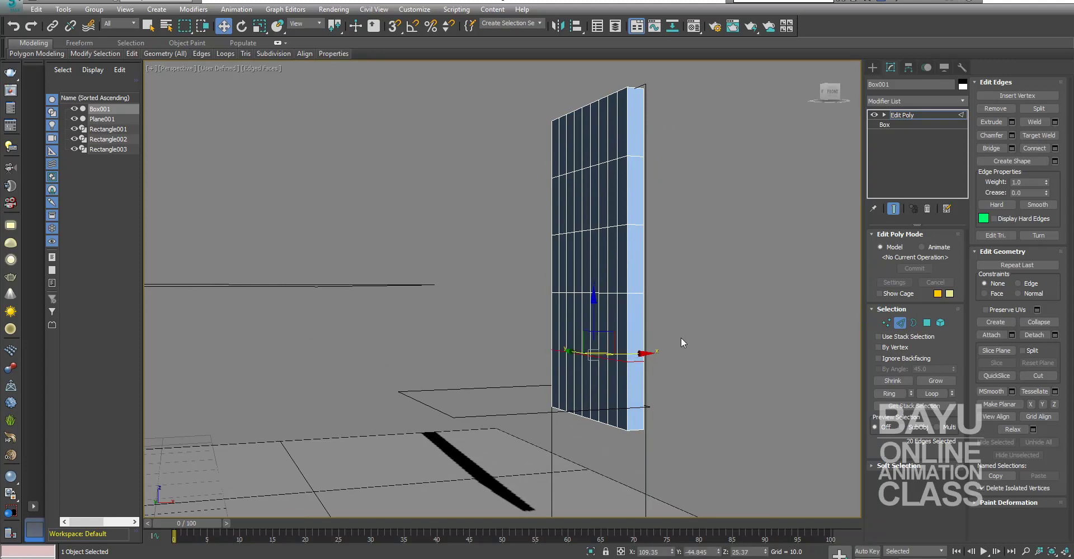
{"action": "middle_click_drag", "start_coordinate": [660, 351], "coordinate": [584, 257], "text": "alt"}
{"action": "left_click_drag", "start_coordinate": [572, 240], "coordinate": [575, 279]}
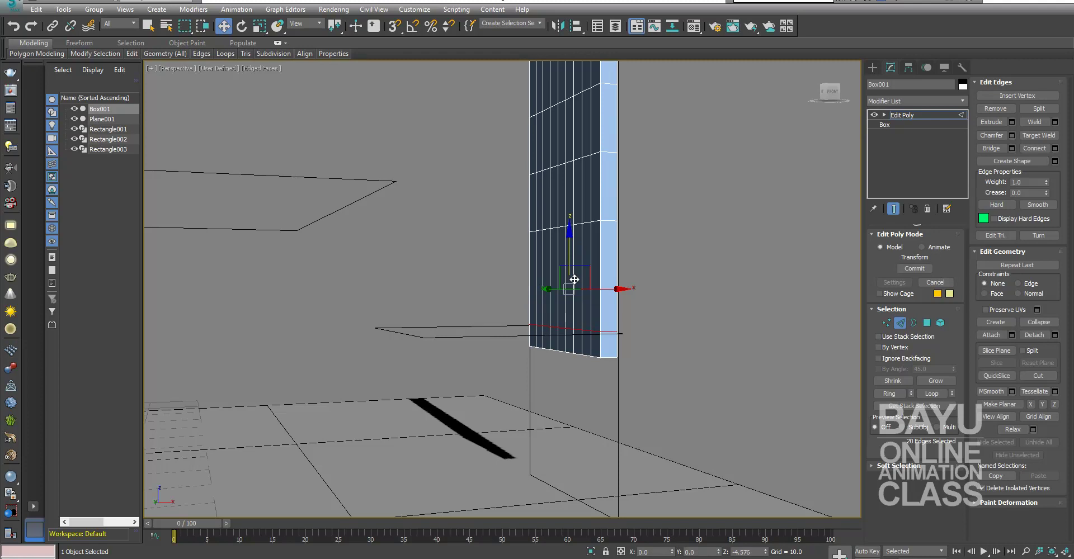
{"action": "mouse_move", "coordinate": [669, 334]}
{"action": "middle_mouse_down", "text": "alt"}
{"action": "mouse_move", "coordinate": [686, 344]}
{"action": "mouse_move", "coordinate": [656, 336]}
{"action": "middle_mouse_up", "text": "alt"}
{"action": "key", "text": "ctrl+z"}
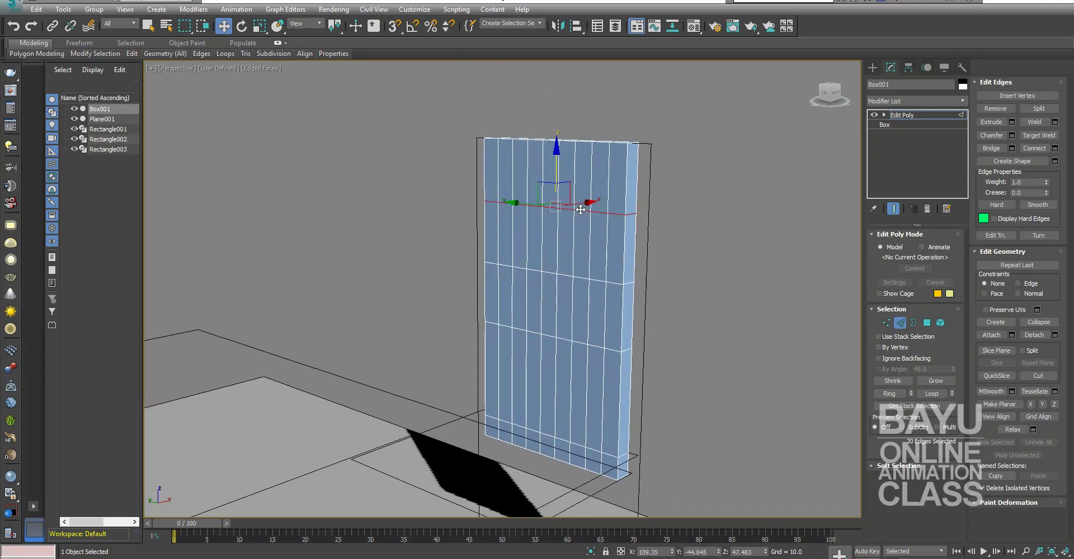
{"action": "key", "text": "ctrl+y"}
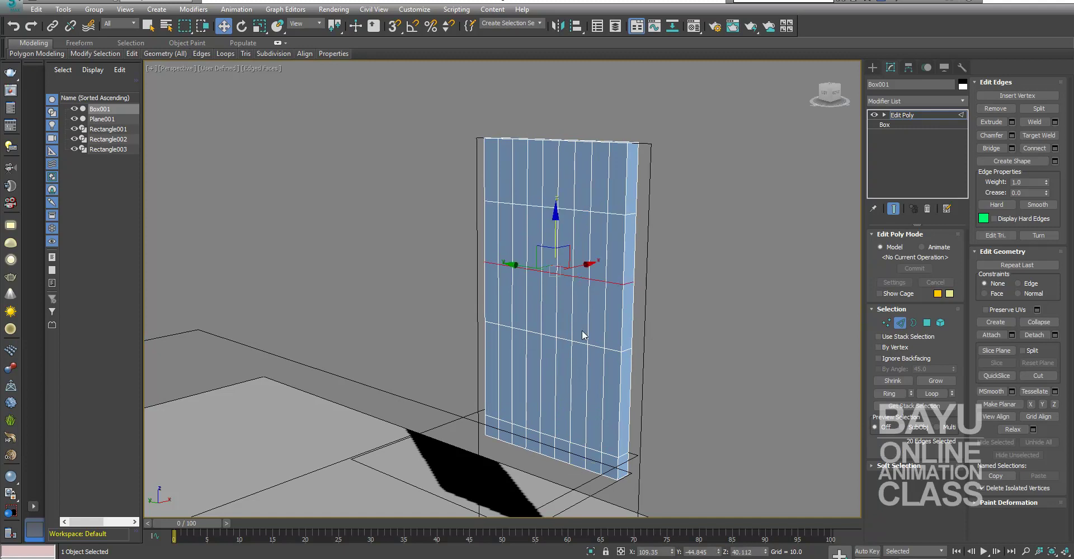
{"action": "left_click", "coordinate": [649, 247]}
Select three horizontal edge loops and scale them together on Z into a narrow band
{"action": "double_click", "coordinate": [596, 215]}
{"action": "double_click", "coordinate": [598, 279], "text": "ctrl"}
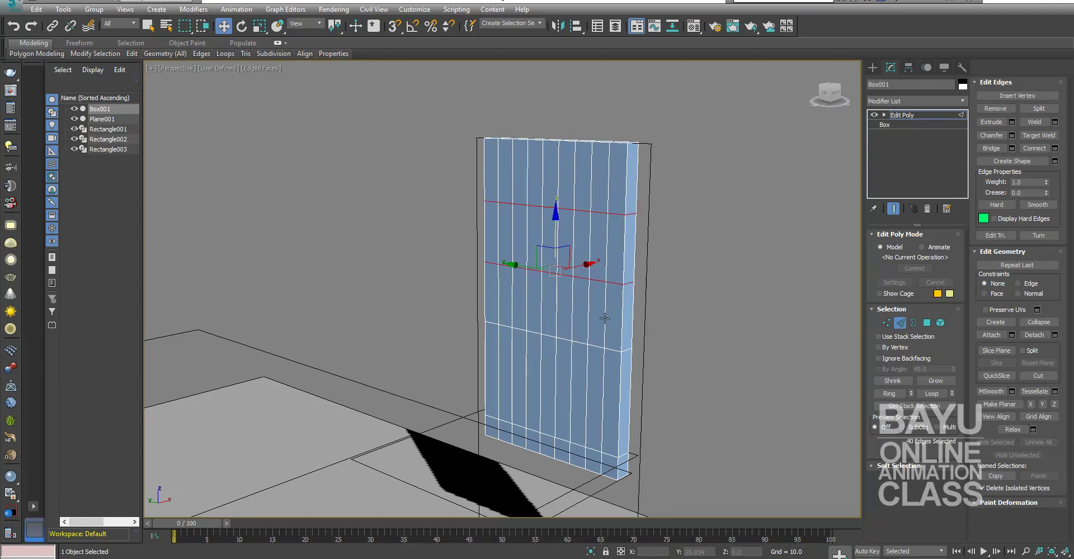
{"action": "double_click", "coordinate": [597, 347], "text": "ctrl"}
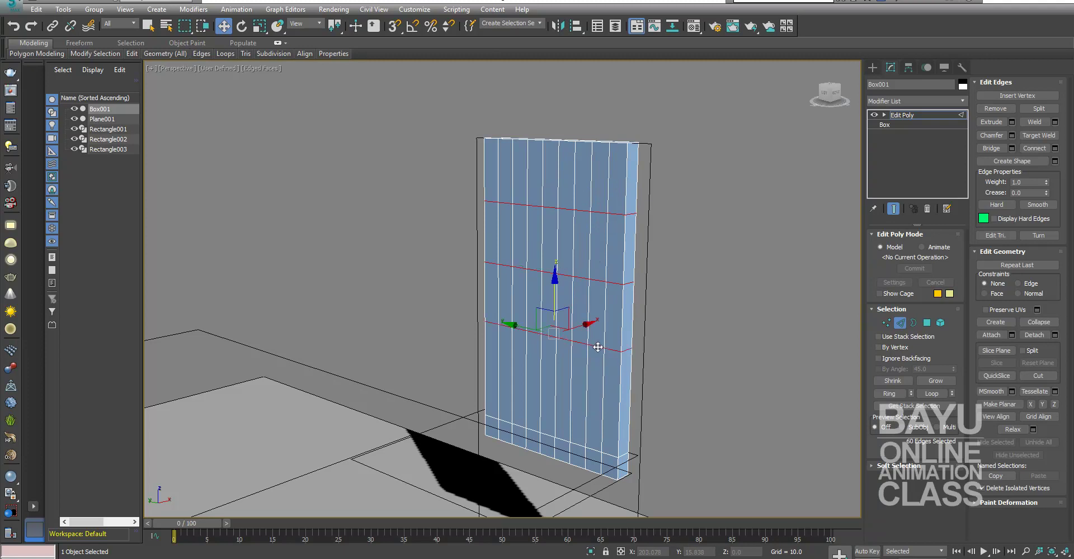
{"action": "middle_click_drag", "start_coordinate": [682, 355], "coordinate": [671, 360], "text": "alt"}
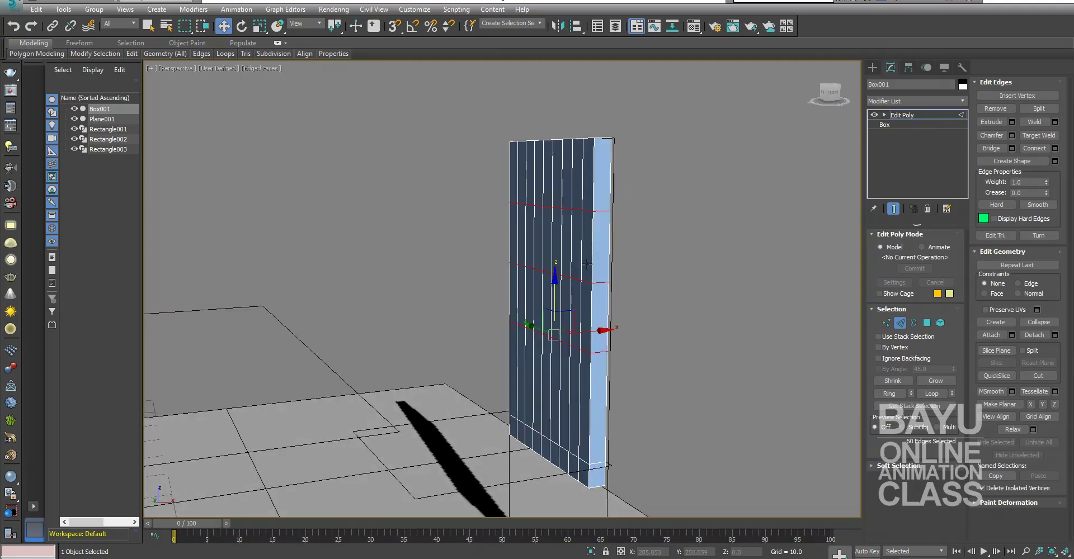
{"action": "key", "text": "r"}
{"action": "middle_click_drag", "start_coordinate": [594, 339], "coordinate": [596, 302], "text": "alt"}
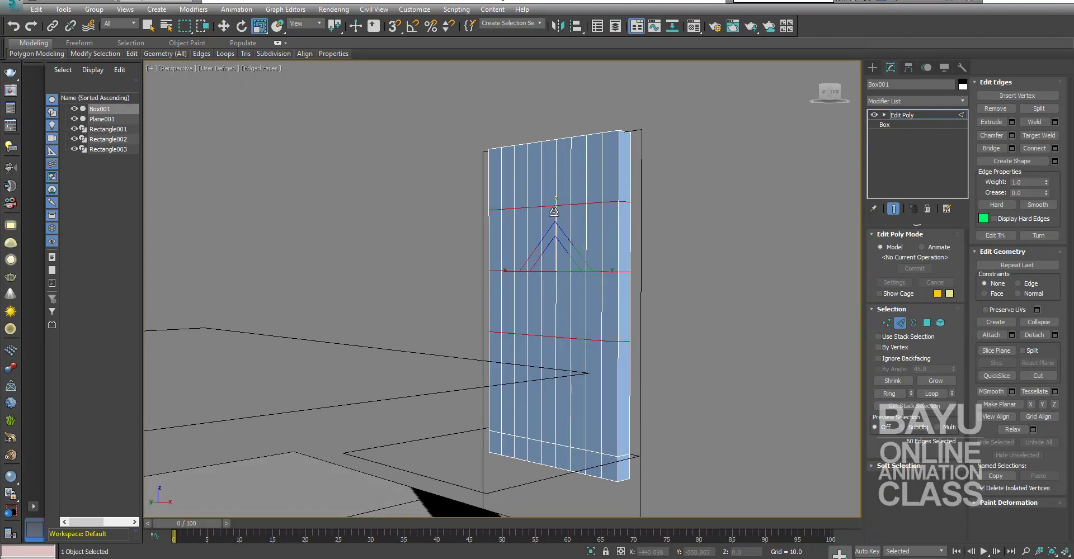
{"action": "left_click_drag", "start_coordinate": [337, 26], "coordinate": [334, 58]}
{"action": "left_click_drag", "start_coordinate": [555, 209], "coordinate": [556, 341]}
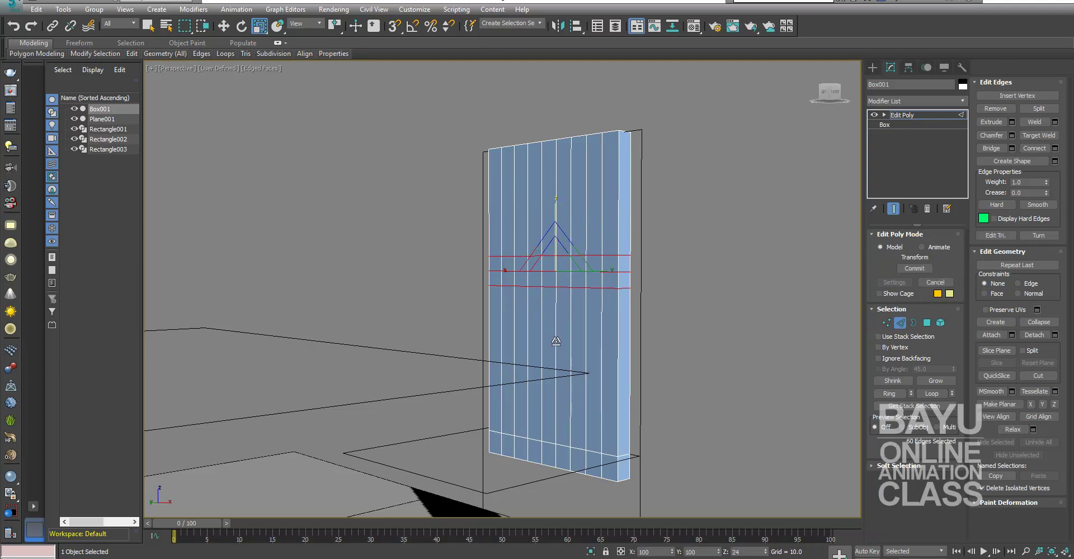
Move the bunched three edge loops up near the top of the box
{"action": "key", "text": "w"}
{"action": "left_click_drag", "start_coordinate": [552, 222], "coordinate": [572, 120]}
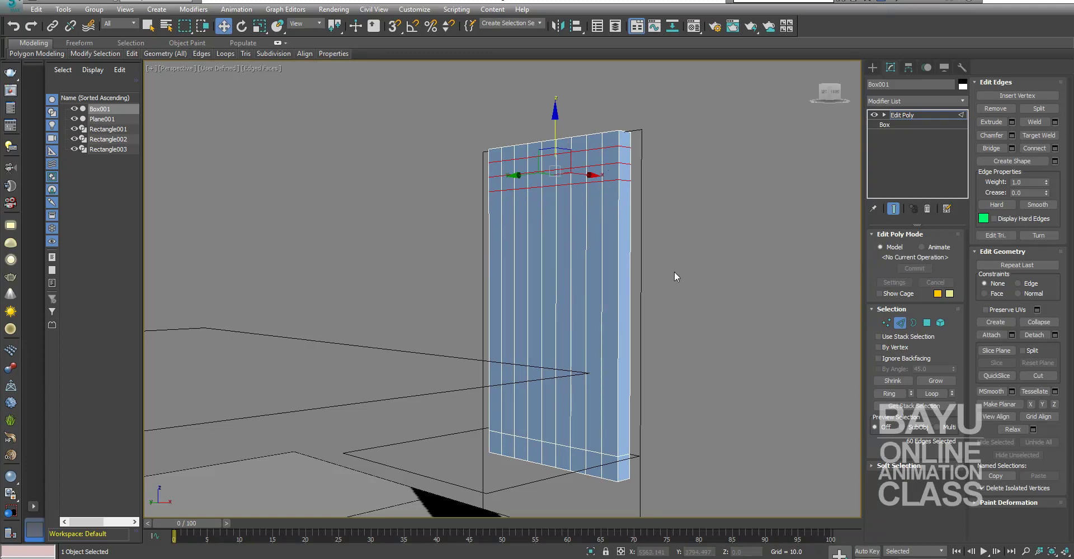
{"action": "mouse_move", "coordinate": [695, 331]}
{"action": "middle_mouse_down", "text": "alt"}
{"action": "mouse_move", "coordinate": [722, 367]}
{"action": "mouse_move", "coordinate": [709, 370]}
{"action": "middle_mouse_up", "text": "alt"}
At Polygon level, select the four vertical stripe polygons on both the front and back
{"action": "left_click", "coordinate": [926, 324]}
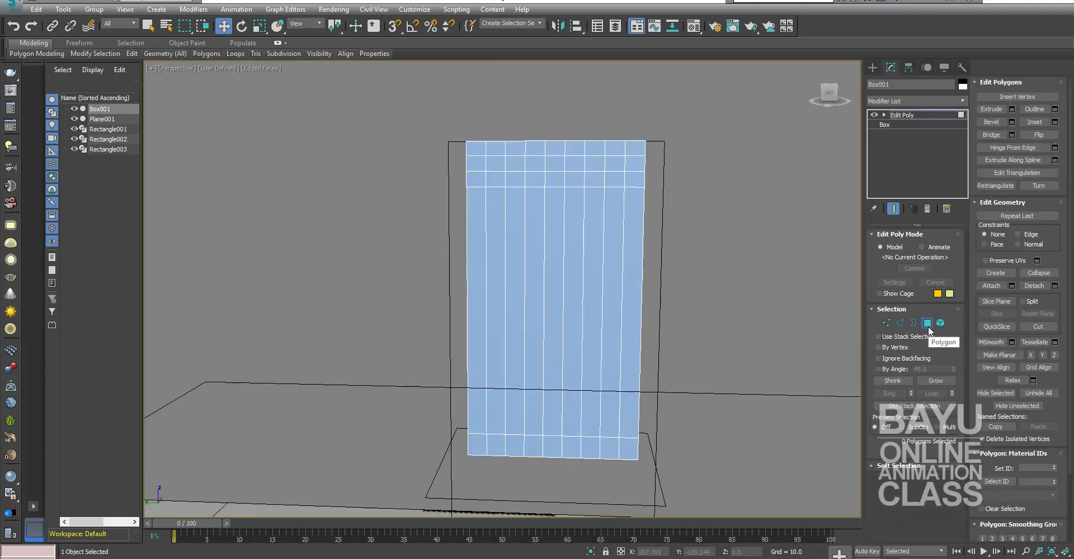
{"action": "middle_click_drag", "start_coordinate": [680, 360], "coordinate": [655, 354], "text": "alt"}
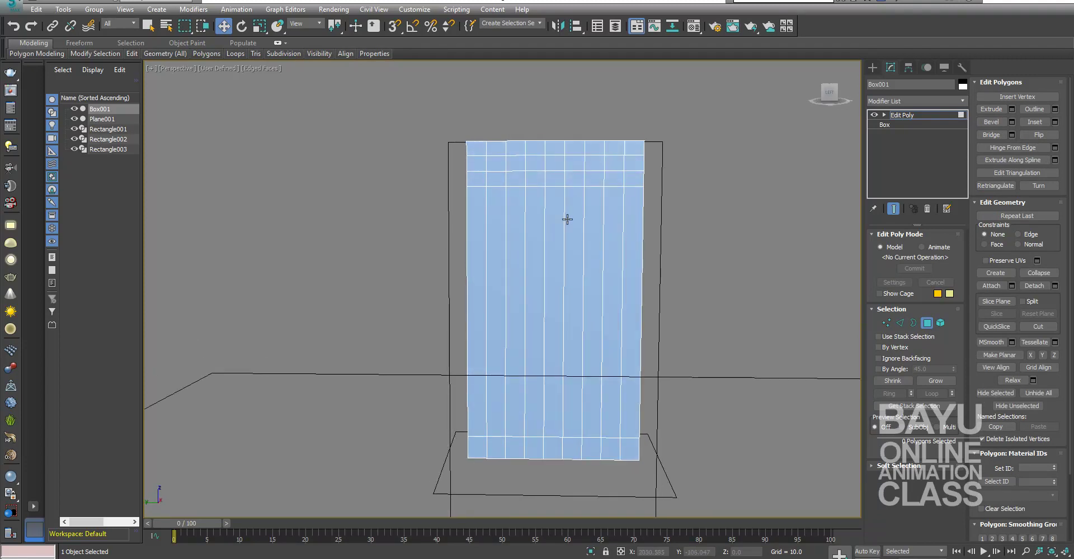
{"action": "left_click", "coordinate": [497, 231]}
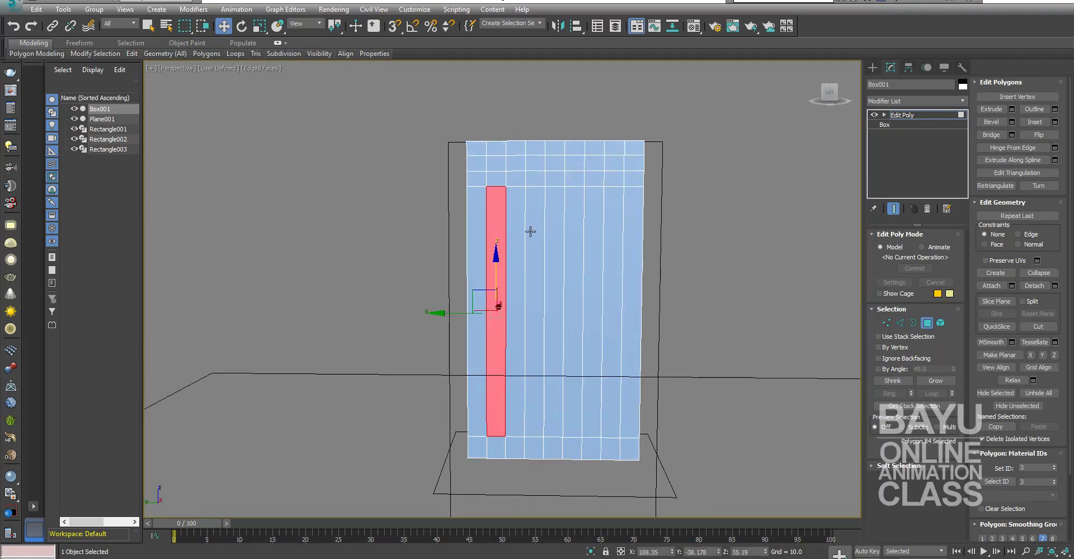
{"action": "left_click", "coordinate": [531, 232], "text": "ctrl"}
{"action": "left_click", "coordinate": [582, 228], "text": "ctrl"}
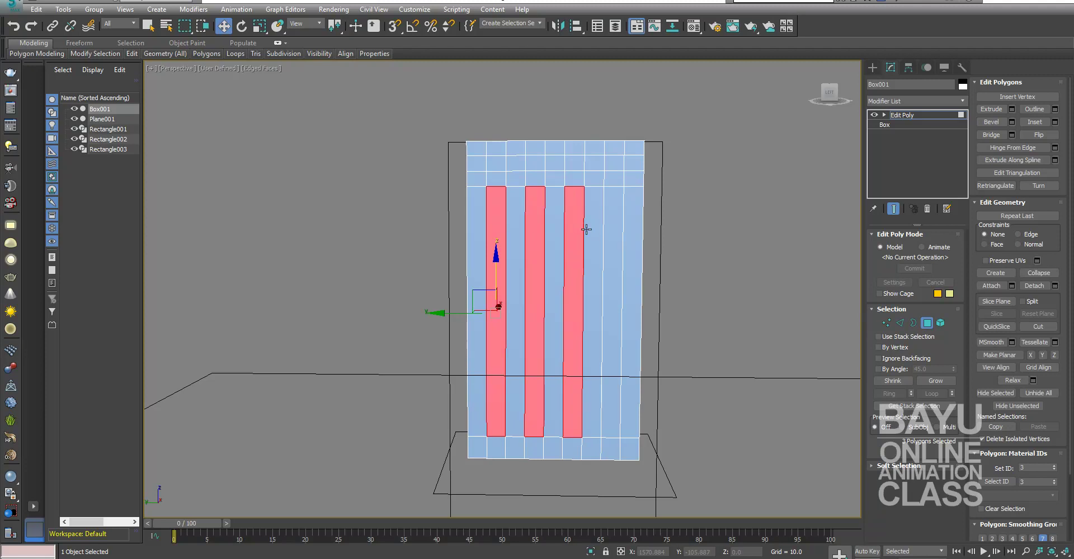
{"action": "left_click", "coordinate": [613, 224], "text": "ctrl"}
{"action": "middle_click_drag", "start_coordinate": [728, 353], "coordinate": [568, 355], "text": "alt"}
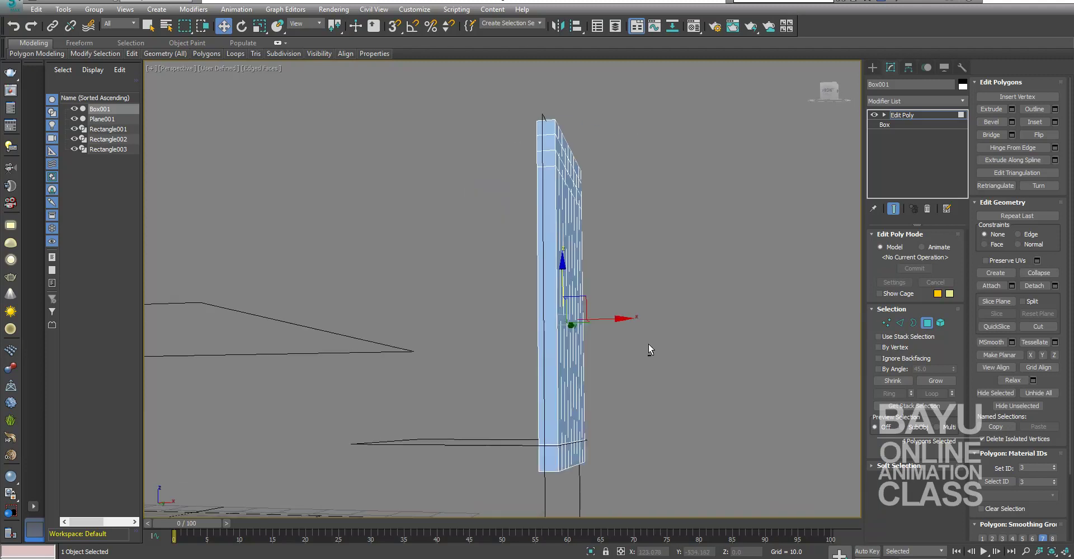
{"action": "left_click", "coordinate": [498, 291], "text": "ctrl"}
{"action": "left_click", "coordinate": [527, 251], "text": "ctrl"}
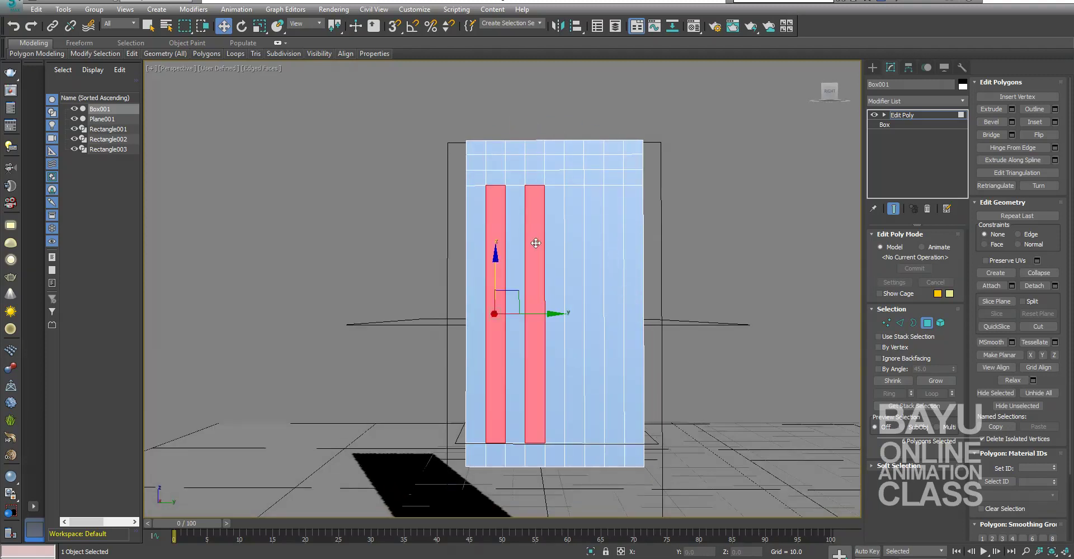
{"action": "left_click", "coordinate": [577, 237], "text": "ctrl"}
{"action": "left_click", "coordinate": [615, 228], "text": "ctrl"}
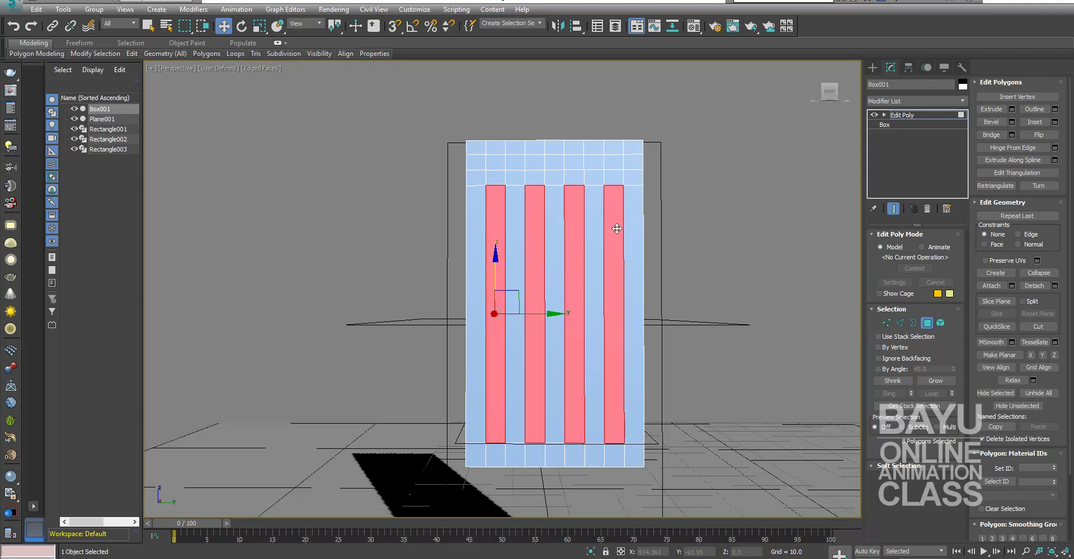
{"action": "mouse_move", "coordinate": [463, 371]}
{"action": "middle_mouse_down", "text": "alt"}
{"action": "mouse_move", "coordinate": [647, 384]}
{"action": "mouse_move", "coordinate": [567, 407]}
{"action": "mouse_move", "coordinate": [541, 398]}
{"action": "mouse_move", "coordinate": [538, 410]}
{"action": "mouse_move", "coordinate": [572, 409]}
{"action": "middle_mouse_up", "text": "alt"}
Deselect the front stripe polygons and clear the stripe selection
{"action": "left_click", "coordinate": [587, 391], "text": "alt"}
{"action": "left_click", "coordinate": [571, 392], "text": "alt"}
{"action": "left_click", "coordinate": [553, 391], "text": "alt"}
{"action": "left_click", "coordinate": [534, 391], "text": "alt"}
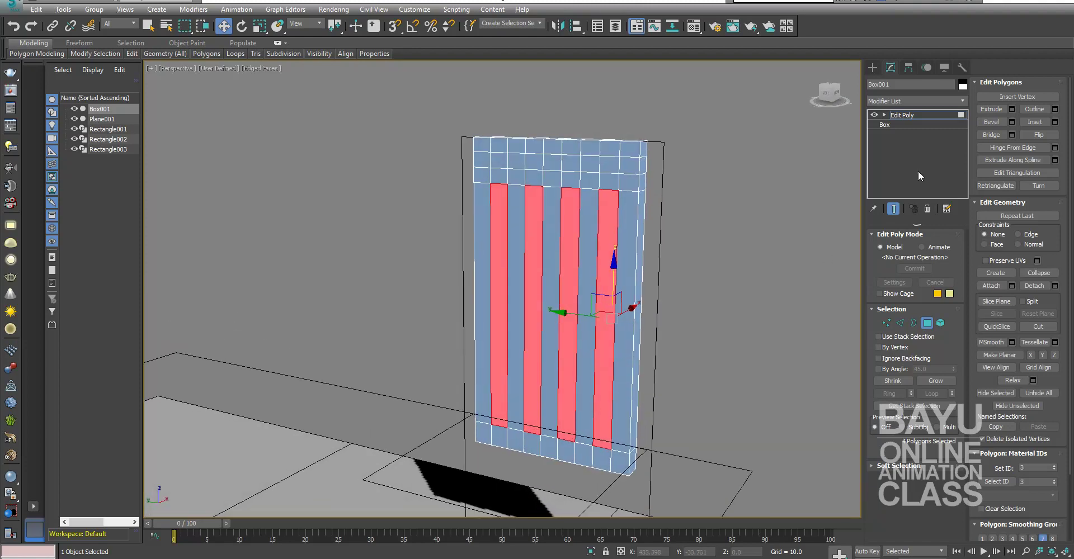
{"action": "left_click", "coordinate": [703, 370]}
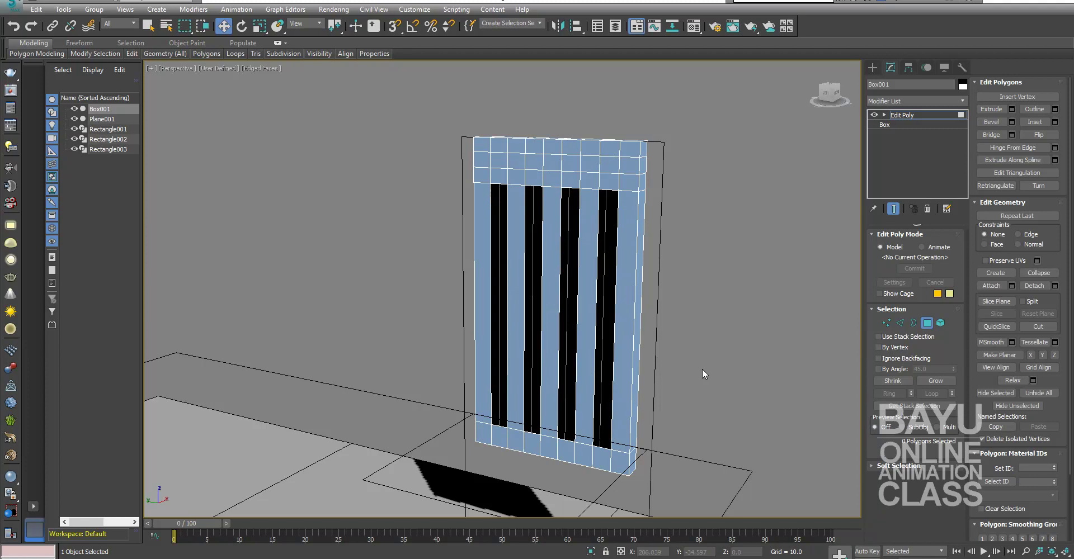
{"action": "mouse_move", "coordinate": [541, 291]}
{"action": "middle_mouse_down", "text": "alt"}
{"action": "mouse_move", "coordinate": [552, 292]}
{"action": "mouse_move", "coordinate": [510, 268]}
{"action": "middle_mouse_up", "text": "alt"}
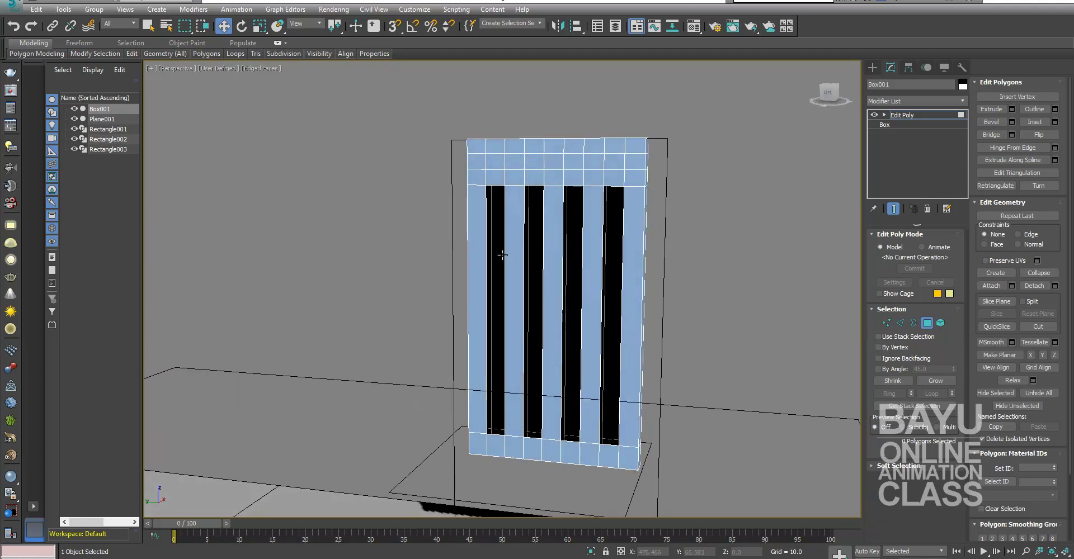
{"action": "left_click", "coordinate": [502, 255]}
{"action": "left_click", "coordinate": [537, 236], "text": "ctrl"}
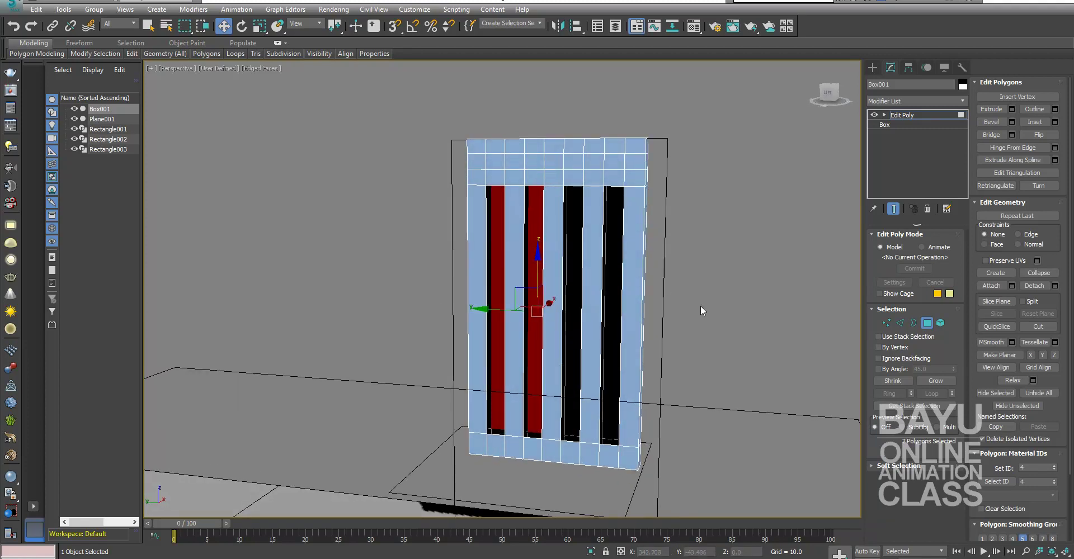
{"action": "left_click", "coordinate": [663, 275]}
Select the seven polygons across the box's top row
{"action": "left_click", "coordinate": [497, 162]}
{"action": "left_click", "coordinate": [515, 162], "text": "ctrl"}
{"action": "left_click", "coordinate": [531, 162], "text": "ctrl"}
{"action": "left_click", "coordinate": [553, 162], "text": "ctrl"}
{"action": "left_click", "coordinate": [576, 163], "text": "ctrl"}
{"action": "left_click", "coordinate": [591, 161], "text": "ctrl"}
{"action": "left_click", "coordinate": [613, 161], "text": "ctrl"}
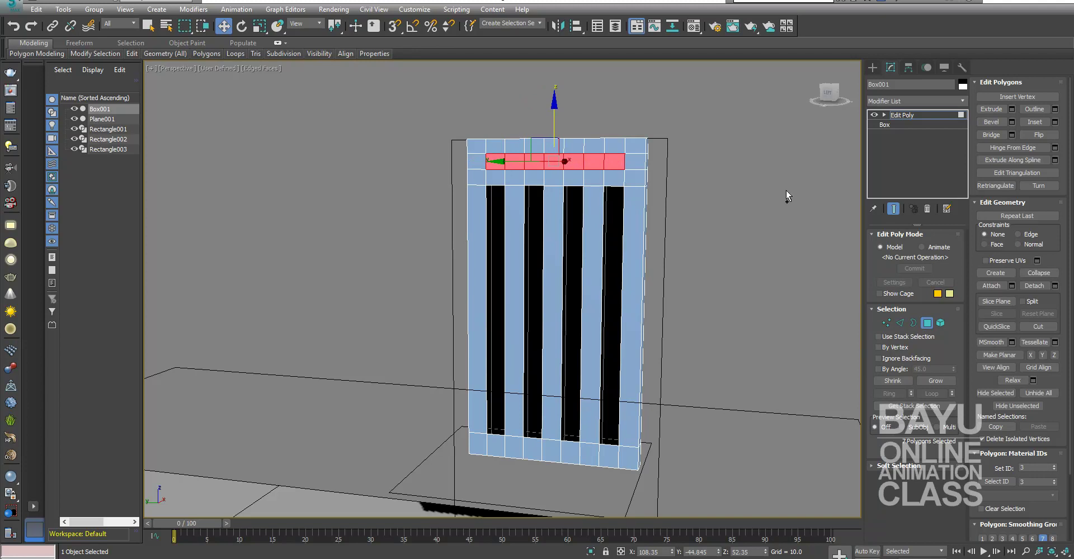
Delete the seven top-row polygons and select the four inner recess strips
{"action": "key", "text": "Delete"}
{"action": "middle_click_drag", "start_coordinate": [520, 250], "coordinate": [528, 251], "text": "alt"}
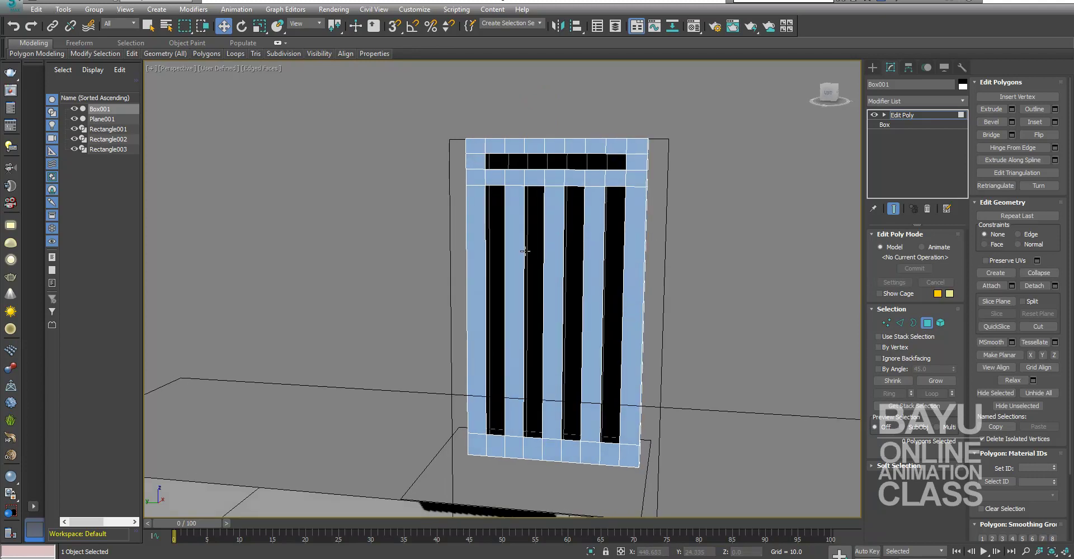
{"action": "left_click", "coordinate": [493, 229]}
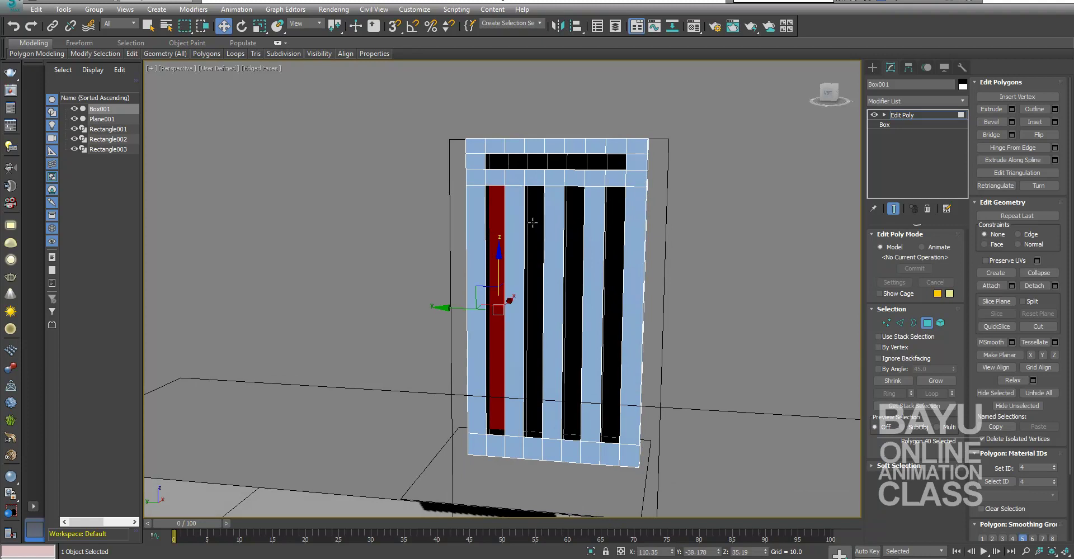
{"action": "left_click", "coordinate": [536, 220], "text": "ctrl"}
{"action": "left_click", "coordinate": [572, 209], "text": "ctrl"}
{"action": "left_click", "coordinate": [612, 220], "text": "ctrl"}
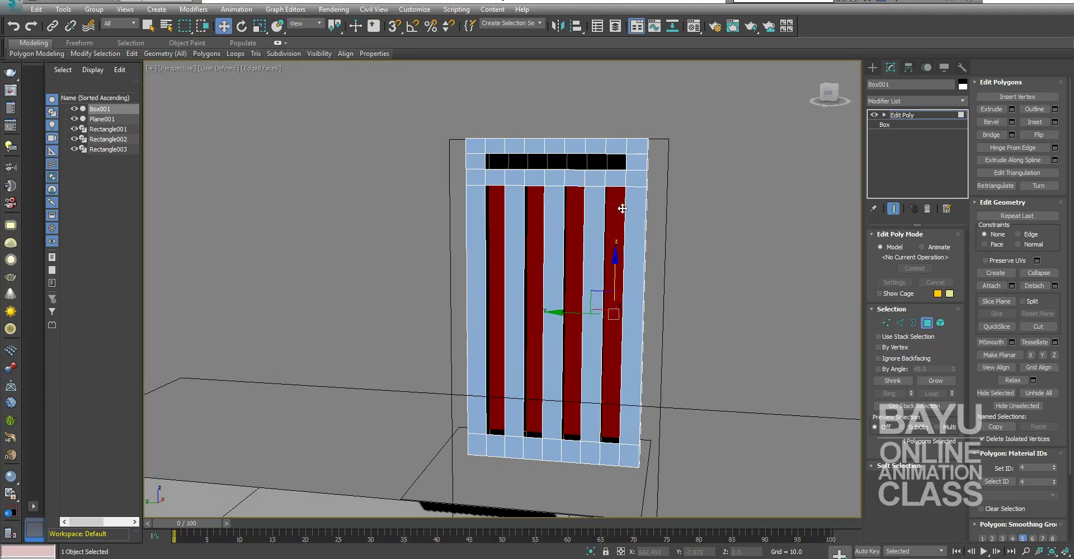
{"action": "middle_click_drag", "start_coordinate": [612, 223], "coordinate": [492, 161], "text": "alt"}
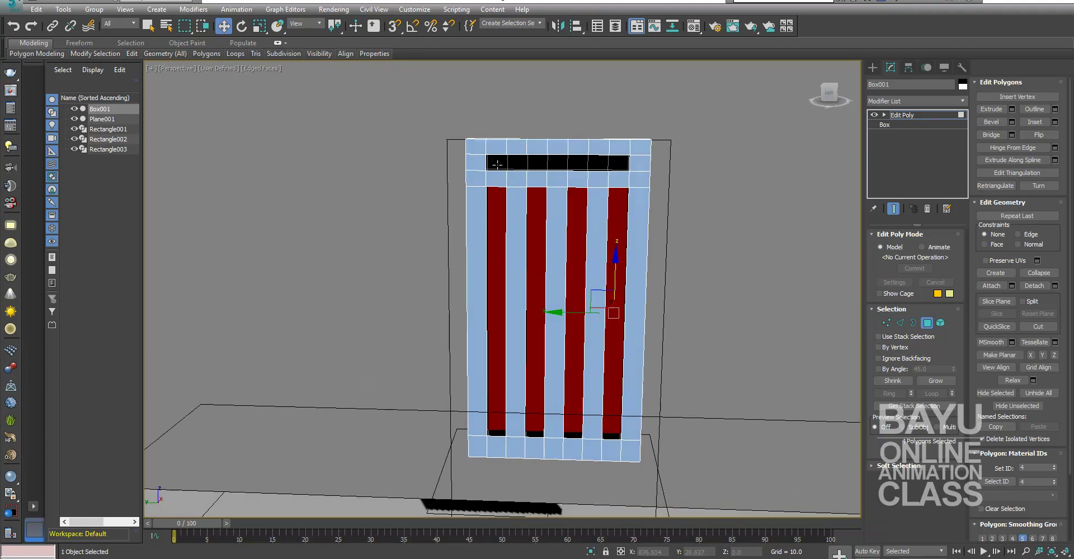
Undo an accidental move of the faces and the added top-left slot cell
{"action": "left_click", "coordinate": [496, 164], "text": "ctrl"}
{"action": "left_click_drag", "start_coordinate": [498, 165], "coordinate": [598, 161]}
{"action": "key", "text": "ctrl+z"}
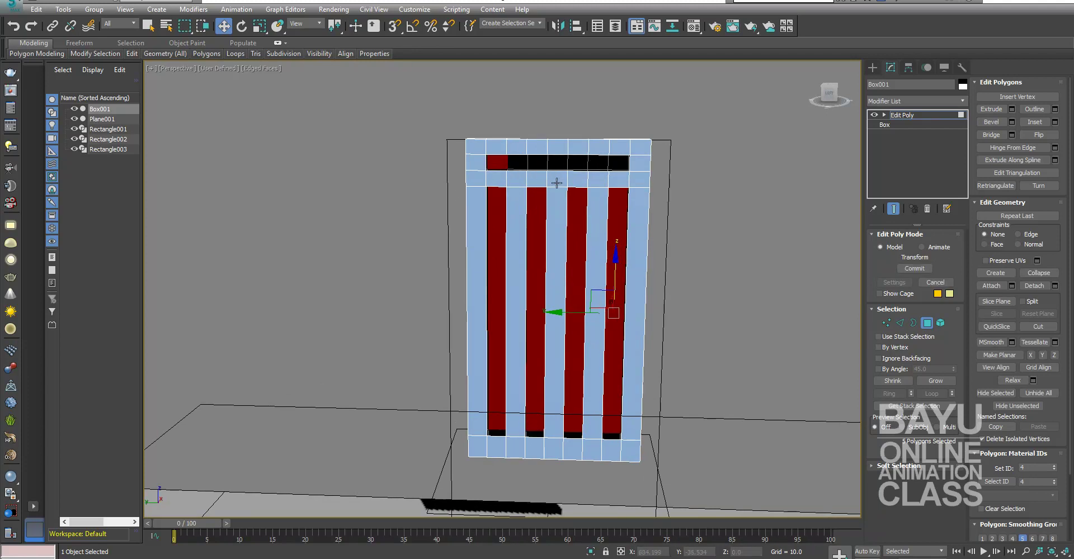
{"action": "key", "text": "ctrl+z"}
{"action": "key", "text": "ctrl+z"}
{"action": "key", "text": "ctrl+z"}
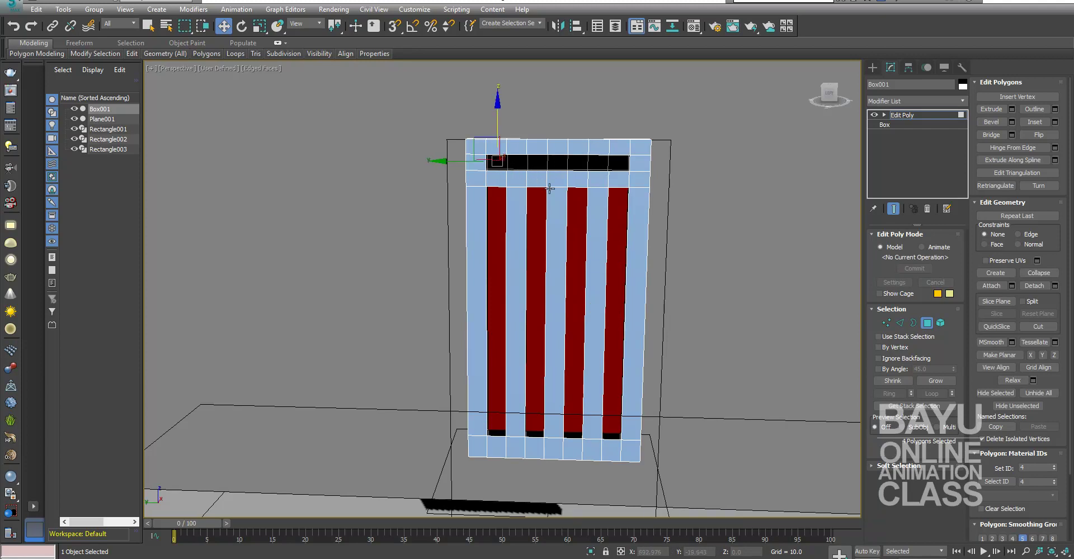
{"action": "middle_click_drag", "start_coordinate": [693, 266], "coordinate": [546, 262], "text": "alt"}
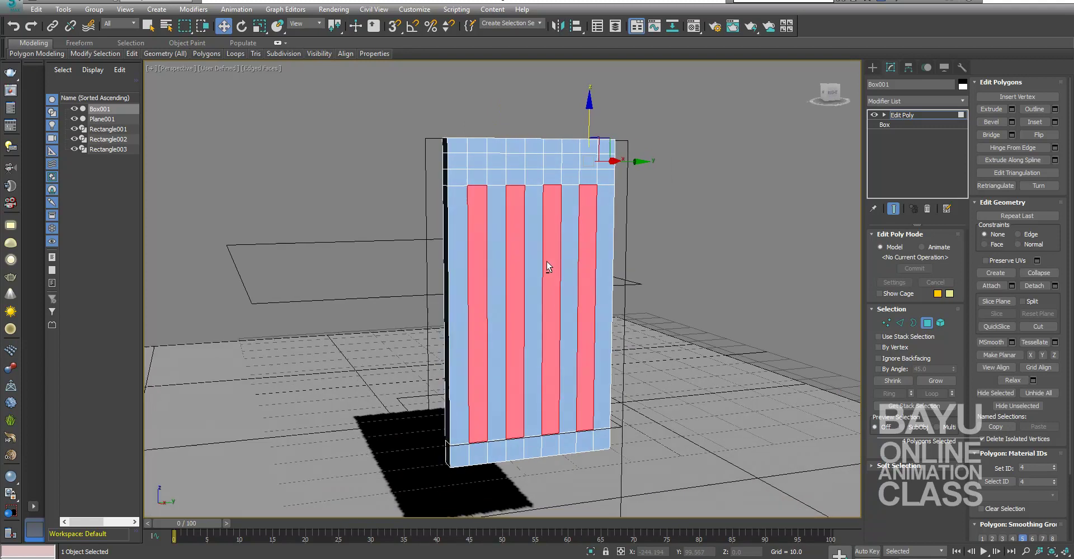
Add the seven top slot cells to the selection, making 11 polygons in total
{"action": "left_click", "coordinate": [480, 161], "text": "ctrl"}
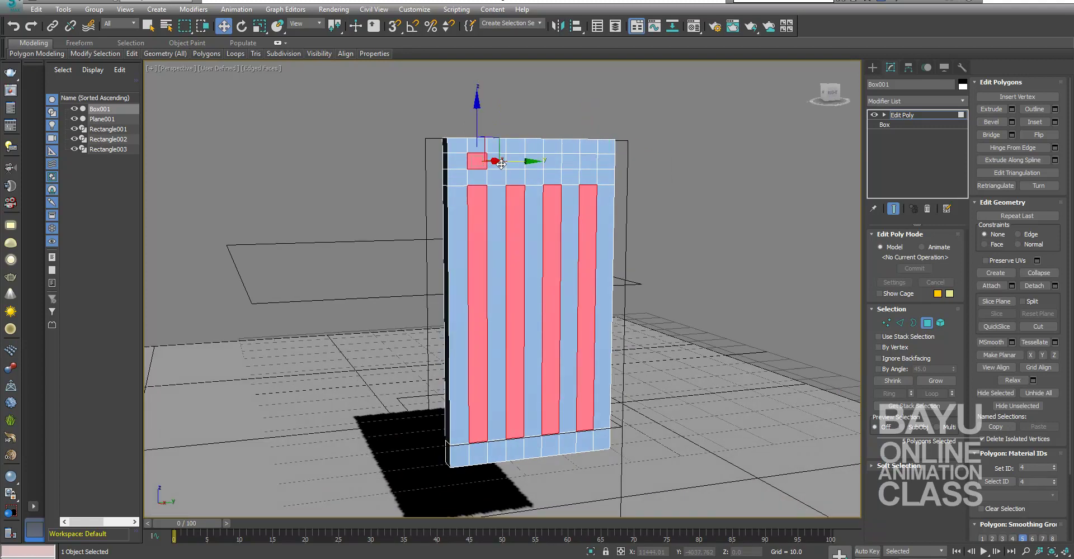
{"action": "key", "text": "q"}
{"action": "left_click", "coordinate": [500, 162], "text": "ctrl"}
{"action": "left_click", "coordinate": [515, 162], "text": "ctrl"}
{"action": "left_click", "coordinate": [534, 162], "text": "ctrl"}
{"action": "left_click", "coordinate": [554, 161], "text": "ctrl"}
{"action": "left_click", "coordinate": [570, 161], "text": "ctrl"}
{"action": "left_click", "coordinate": [585, 162], "text": "ctrl"}
{"action": "mouse_move", "coordinate": [565, 266]}
{"action": "middle_mouse_down", "text": "alt"}
{"action": "mouse_move", "coordinate": [445, 283]}
{"action": "mouse_move", "coordinate": [587, 270]}
{"action": "mouse_move", "coordinate": [543, 276]}
{"action": "middle_mouse_up", "text": "alt"}
{"action": "scroll", "coordinate": [542, 276], "scroll_direction": "up", "scroll_amount": 2}
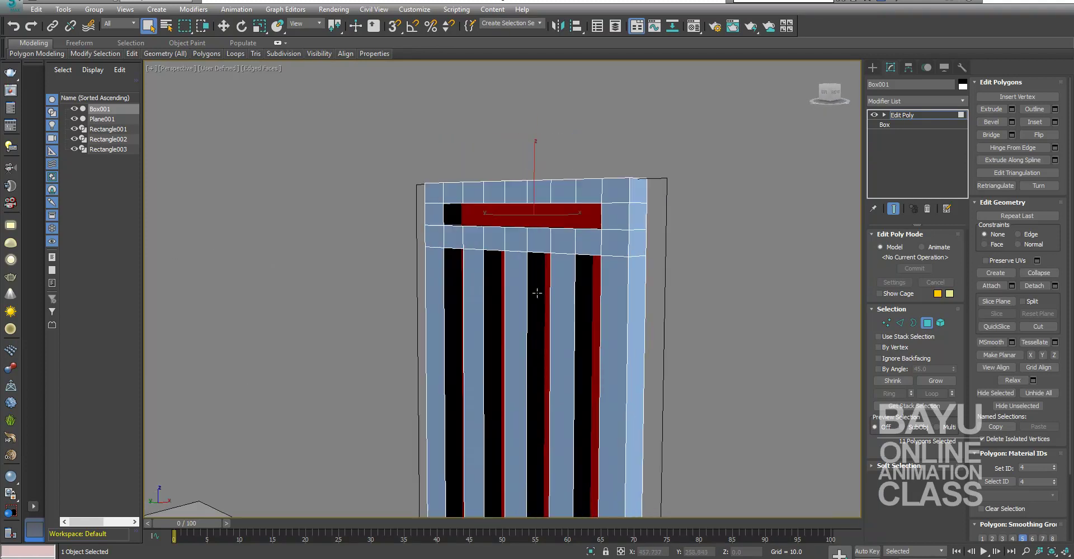
{"action": "scroll", "coordinate": [537, 240], "scroll_direction": "up", "scroll_amount": 4}
{"action": "mouse_move", "coordinate": [536, 240]}
{"action": "middle_mouse_down"}
{"action": "mouse_move", "coordinate": [558, 314]}
{"action": "mouse_move", "coordinate": [499, 324]}
{"action": "middle_mouse_up"}
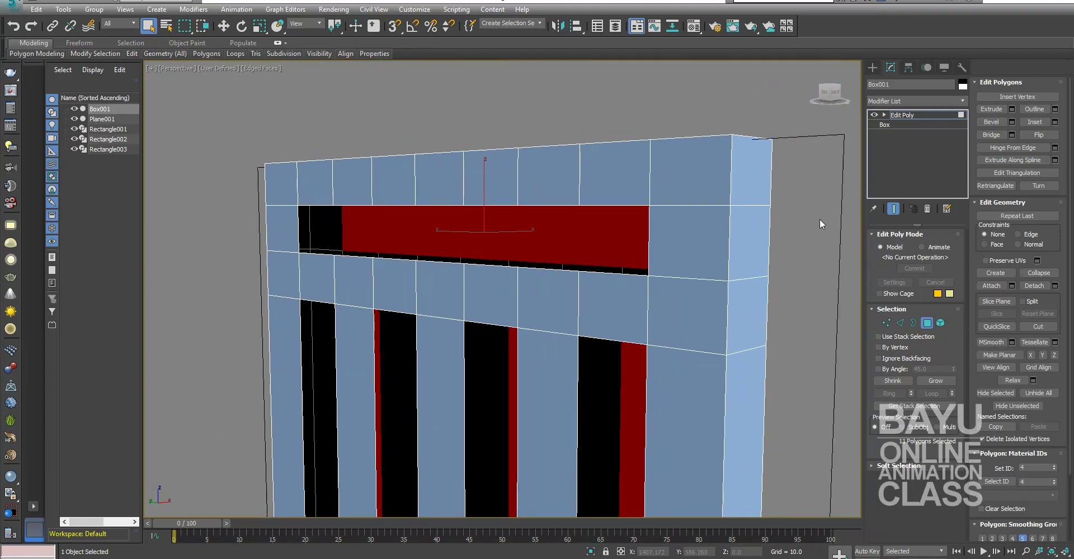
Extrude the selected recess faces and shift them back through the backrest
{"action": "left_click", "coordinate": [1012, 110]}
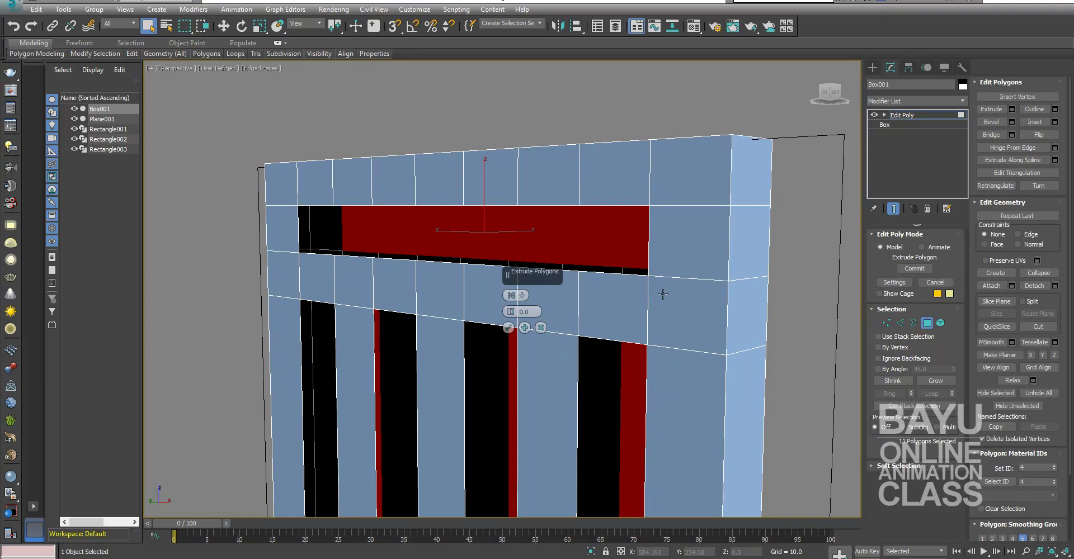
{"action": "left_click", "coordinate": [508, 328]}
{"action": "key", "text": "w"}
{"action": "middle_click_drag", "start_coordinate": [499, 295], "coordinate": [520, 244], "text": "alt"}
{"action": "left_click_drag", "start_coordinate": [522, 243], "coordinate": [469, 255]}
{"action": "left_click", "coordinate": [915, 269]}
Delete the eleven selected faces to open the vertical gaps and top slot
{"action": "mouse_move", "coordinate": [473, 378]}
{"action": "middle_mouse_down", "text": "alt"}
{"action": "mouse_move", "coordinate": [510, 354]}
{"action": "mouse_move", "coordinate": [520, 386]}
{"action": "mouse_move", "coordinate": [525, 247]}
{"action": "mouse_move", "coordinate": [492, 375]}
{"action": "mouse_move", "coordinate": [504, 376]}
{"action": "mouse_move", "coordinate": [439, 360]}
{"action": "mouse_move", "coordinate": [454, 303]}
{"action": "middle_mouse_up", "text": "alt"}
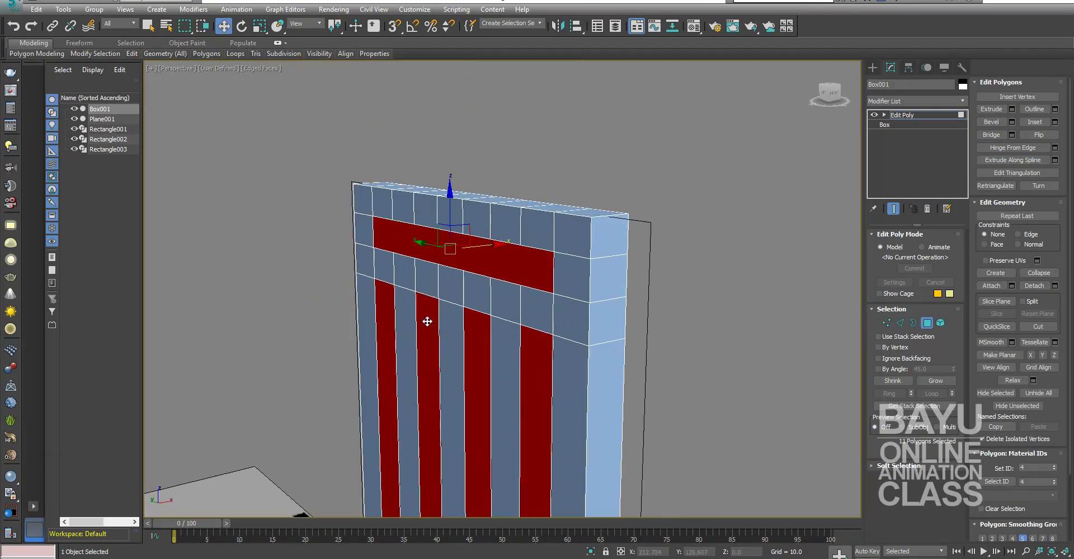
{"action": "key", "text": "Delete"}
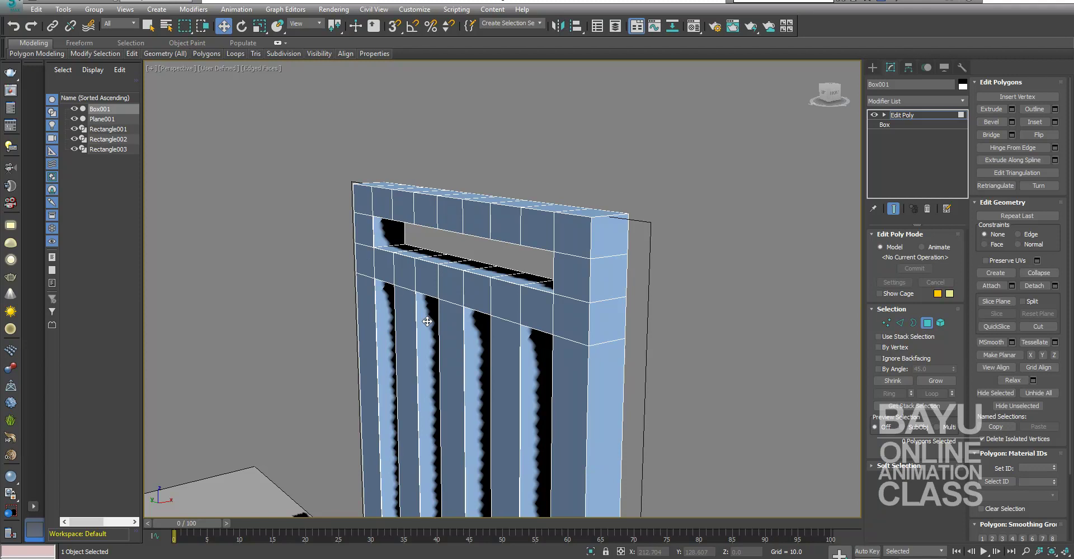
{"action": "middle_click_drag", "start_coordinate": [428, 322], "coordinate": [488, 342], "text": "alt"}
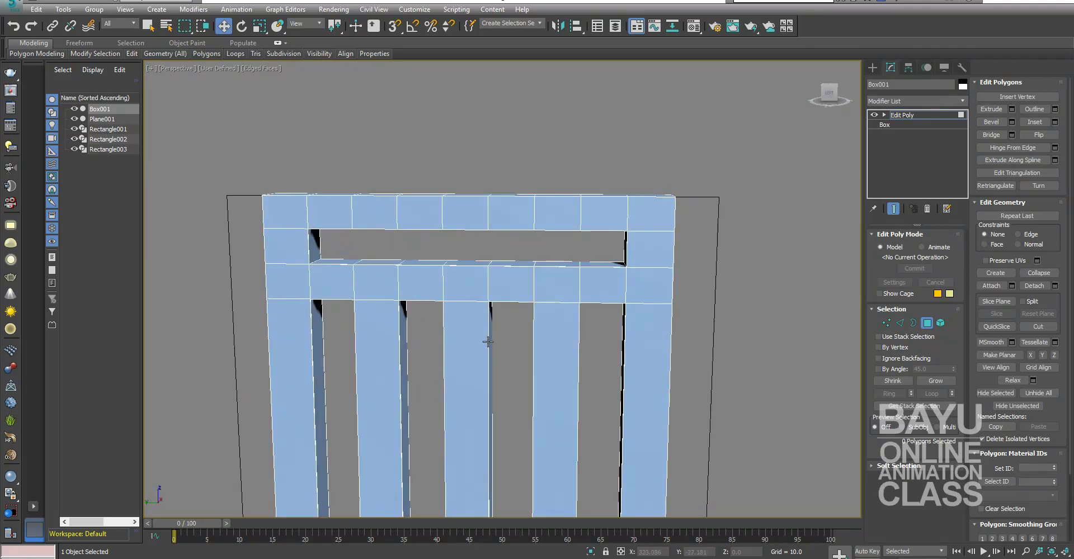
{"action": "scroll", "coordinate": [520, 336], "scroll_direction": "down", "scroll_amount": 1}
{"action": "scroll", "coordinate": [595, 350], "scroll_direction": "down", "scroll_amount": 3}
{"action": "mouse_move", "coordinate": [594, 350]}
{"action": "middle_mouse_down"}
{"action": "mouse_move", "coordinate": [575, 327]}
{"action": "mouse_move", "coordinate": [663, 394]}
{"action": "mouse_move", "coordinate": [599, 403]}
{"action": "mouse_move", "coordinate": [643, 391]}
{"action": "mouse_move", "coordinate": [559, 324]}
{"action": "mouse_move", "coordinate": [613, 371]}
{"action": "mouse_move", "coordinate": [595, 363]}
{"action": "middle_mouse_up"}
Select all of the backrest's vertices and weld them with a 0.2 threshold
{"action": "left_click", "coordinate": [885, 323]}
{"action": "left_click_drag", "start_coordinate": [386, 144], "coordinate": [641, 517]}
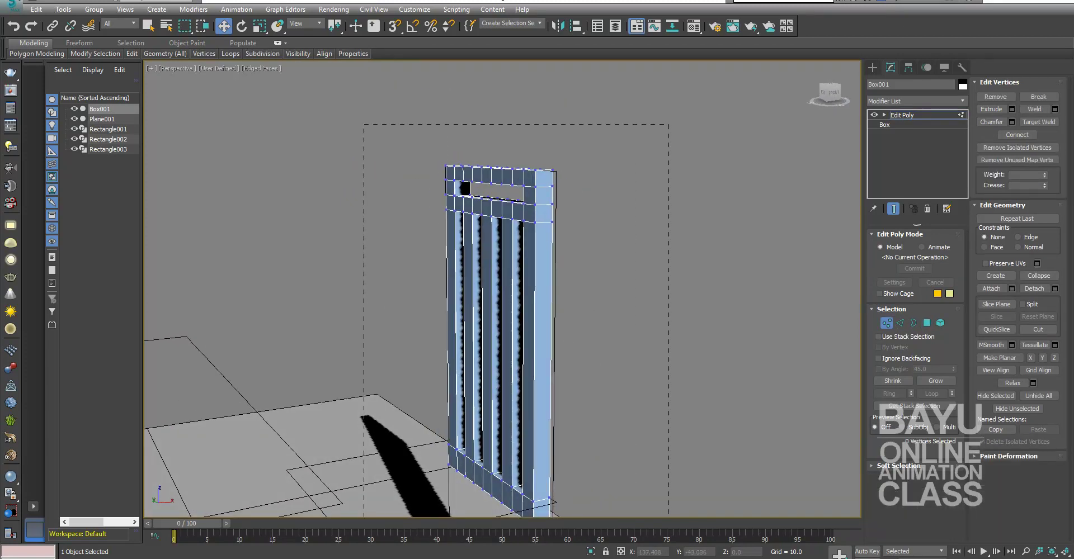
{"action": "mouse_move", "coordinate": [581, 459]}
{"action": "middle_mouse_down"}
{"action": "mouse_move", "coordinate": [580, 413]}
{"action": "mouse_move", "coordinate": [615, 431]}
{"action": "mouse_move", "coordinate": [621, 459]}
{"action": "middle_mouse_up"}
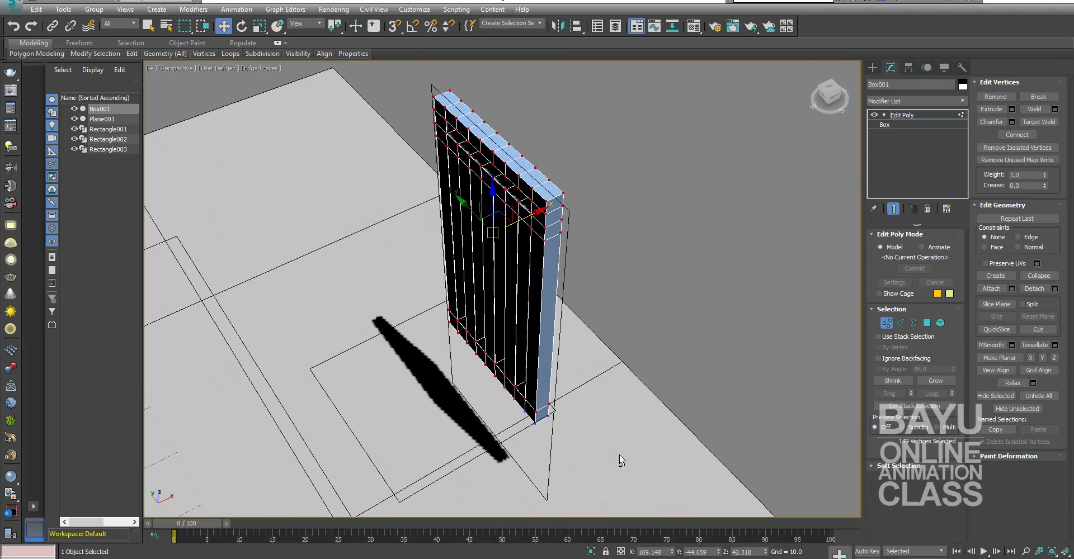
{"action": "left_click", "coordinate": [1054, 109]}
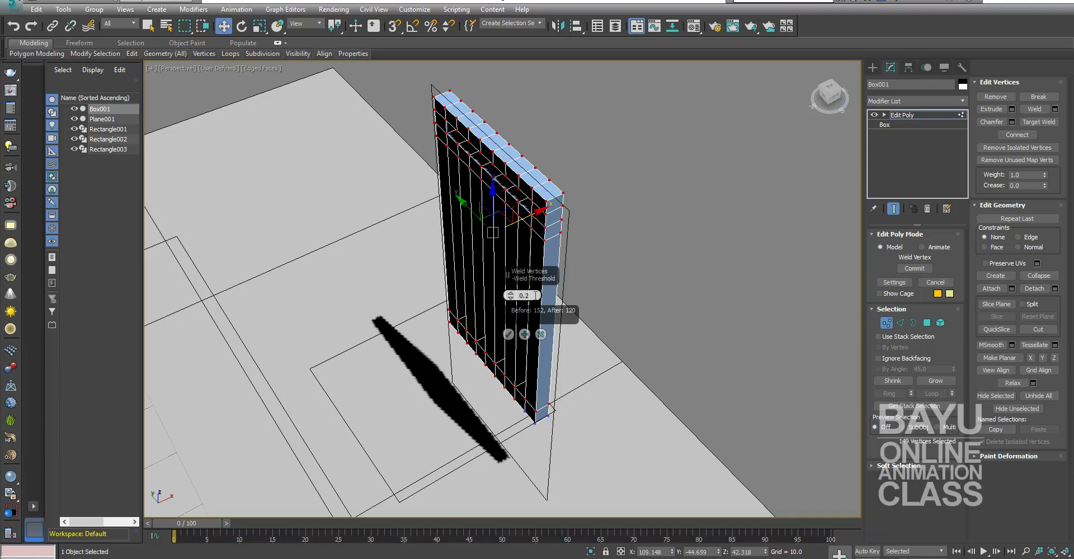
{"action": "left_click", "coordinate": [509, 335]}
{"action": "mouse_move", "coordinate": [509, 339]}
{"action": "middle_mouse_down", "text": "alt"}
{"action": "mouse_move", "coordinate": [621, 322]}
{"action": "mouse_move", "coordinate": [509, 314]}
{"action": "middle_mouse_up", "text": "alt"}
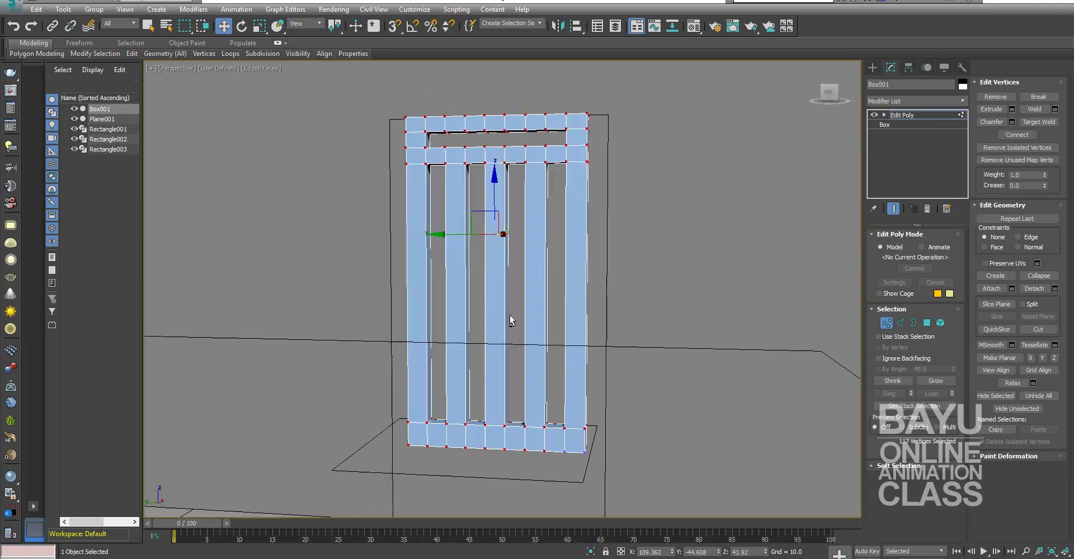
{"action": "mouse_move", "coordinate": [669, 301]}
{"action": "middle_mouse_down", "text": "alt"}
{"action": "mouse_move", "coordinate": [594, 348]}
{"action": "mouse_move", "coordinate": [634, 331]}
{"action": "middle_mouse_up", "text": "alt"}
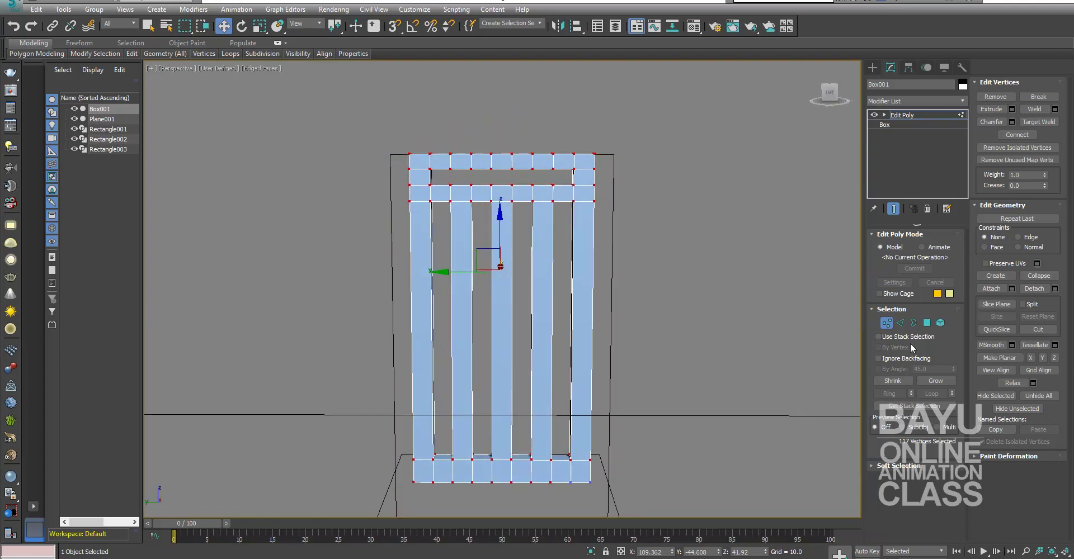
{"action": "left_click", "coordinate": [900, 324]}
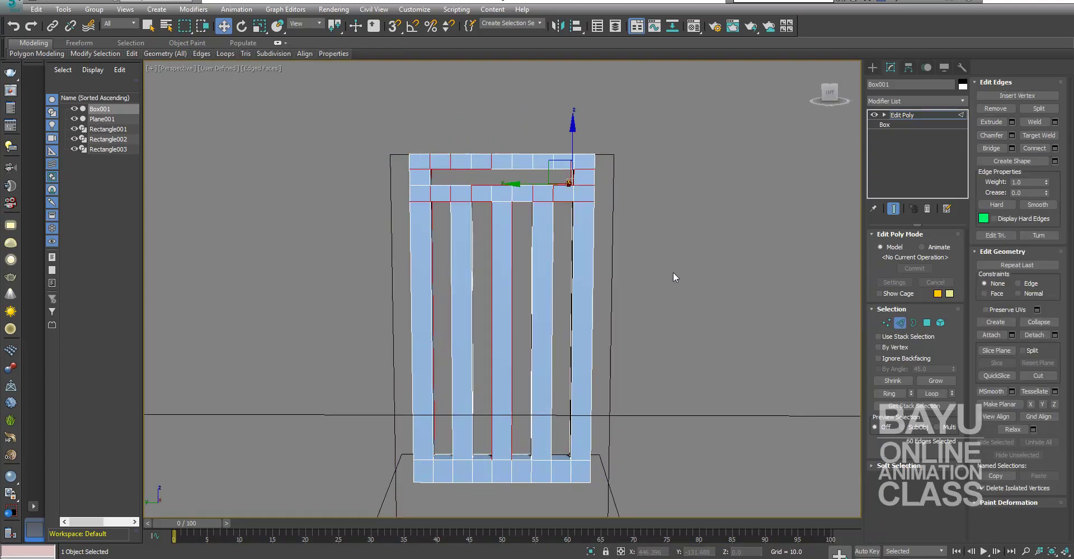
Select the top rail vertices and raise the middle ones on Z into a gentle arch
{"action": "left_click", "coordinate": [887, 324]}
{"action": "middle_click_drag", "start_coordinate": [618, 284], "coordinate": [590, 337]}
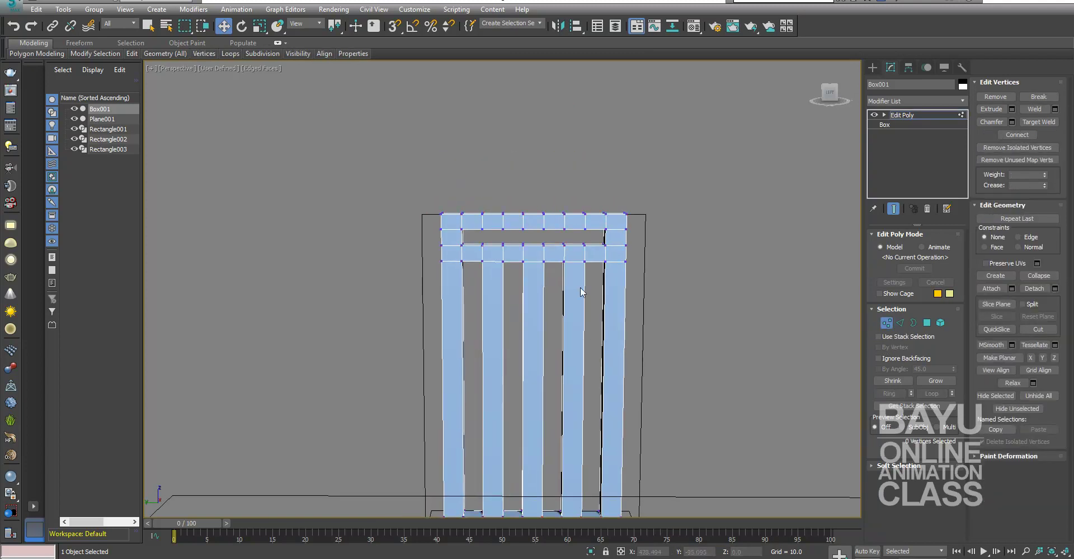
{"action": "middle_click_drag", "start_coordinate": [579, 286], "coordinate": [568, 320]}
{"action": "scroll", "coordinate": [568, 320], "scroll_direction": "up", "scroll_amount": 2}
{"action": "left_click_drag", "start_coordinate": [392, 171], "coordinate": [632, 217]}
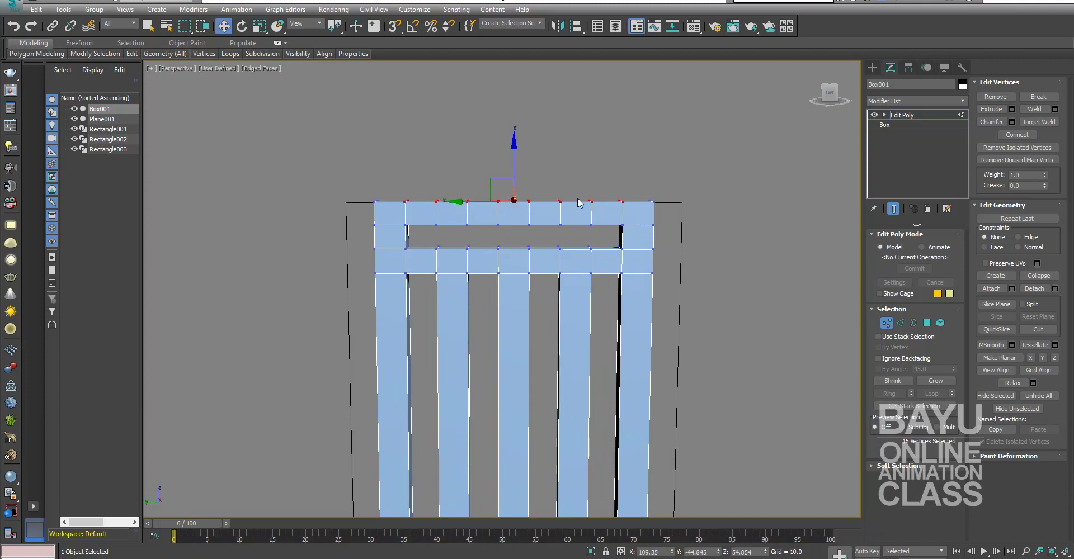
{"action": "left_click_drag", "start_coordinate": [514, 159], "coordinate": [515, 149]}
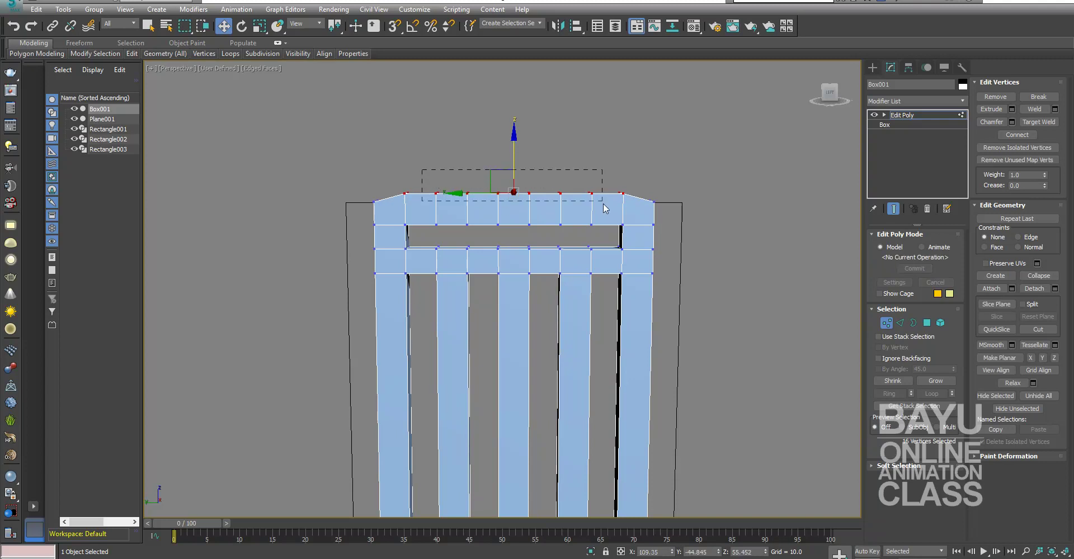
{"action": "left_click_drag", "start_coordinate": [513, 157], "coordinate": [515, 153]}
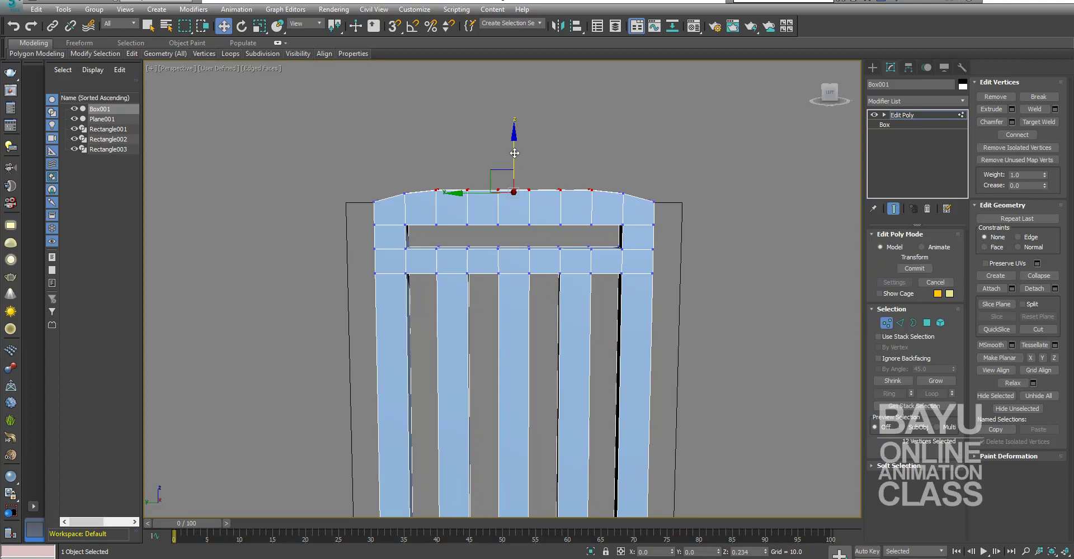
{"action": "left_click_drag", "start_coordinate": [515, 152], "coordinate": [514, 150]}
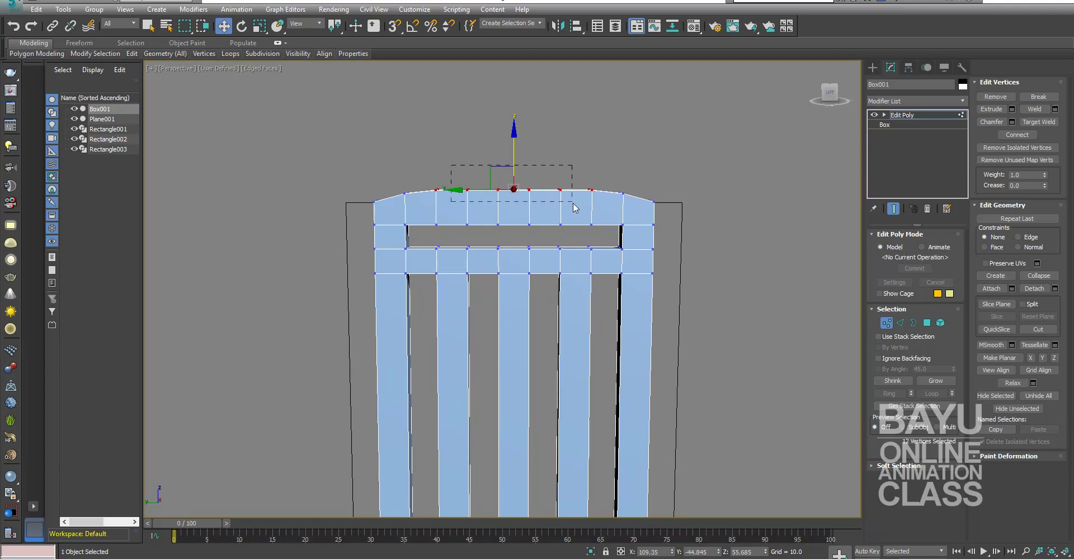
{"action": "left_click_drag", "start_coordinate": [515, 150], "coordinate": [514, 149]}
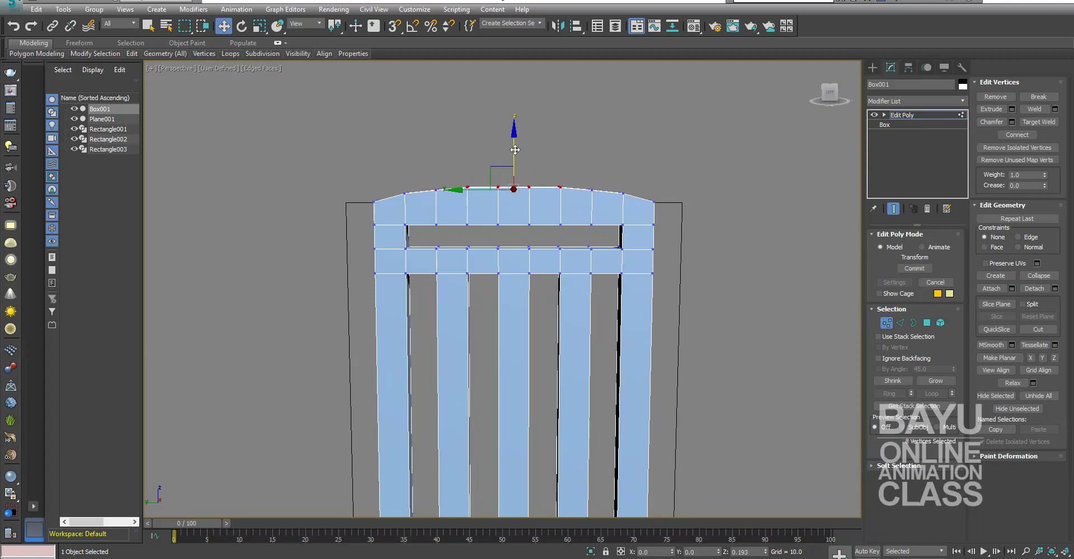
{"action": "mouse_move", "coordinate": [697, 284]}
{"action": "middle_mouse_down", "text": "alt"}
{"action": "mouse_move", "coordinate": [632, 301]}
{"action": "mouse_move", "coordinate": [530, 297]}
{"action": "mouse_move", "coordinate": [761, 299]}
{"action": "middle_mouse_up", "text": "alt"}
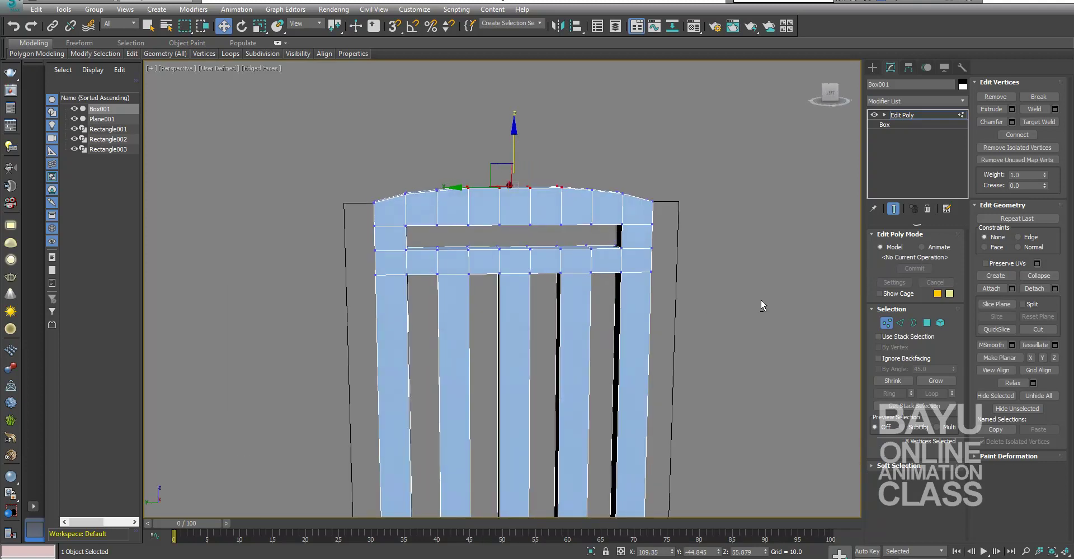
At Edge level, select the two edges at the backrest frame's top corners
{"action": "left_click", "coordinate": [900, 323]}
{"action": "middle_click_drag", "start_coordinate": [699, 280], "coordinate": [723, 279], "text": "alt"}
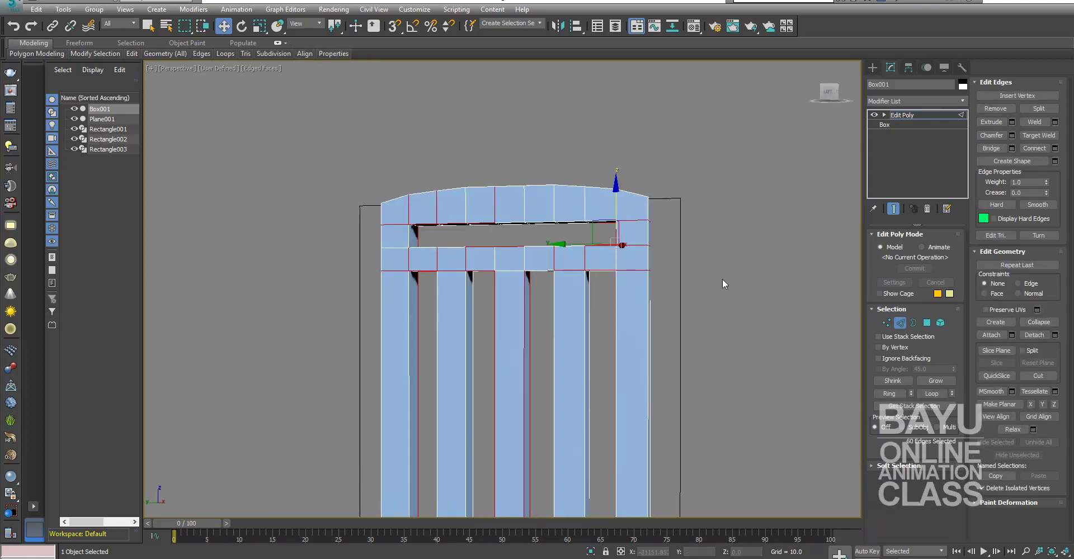
{"action": "scroll", "coordinate": [509, 250], "scroll_direction": "up", "scroll_amount": 2}
{"action": "scroll", "coordinate": [510, 271], "scroll_direction": "up", "scroll_amount": 2}
{"action": "mouse_move", "coordinate": [444, 274]}
{"action": "middle_mouse_down", "text": "alt"}
{"action": "mouse_move", "coordinate": [404, 264]}
{"action": "mouse_move", "coordinate": [427, 276]}
{"action": "mouse_move", "coordinate": [412, 277]}
{"action": "mouse_move", "coordinate": [659, 267]}
{"action": "middle_mouse_up", "text": "alt"}
{"action": "left_click", "coordinate": [736, 207]}
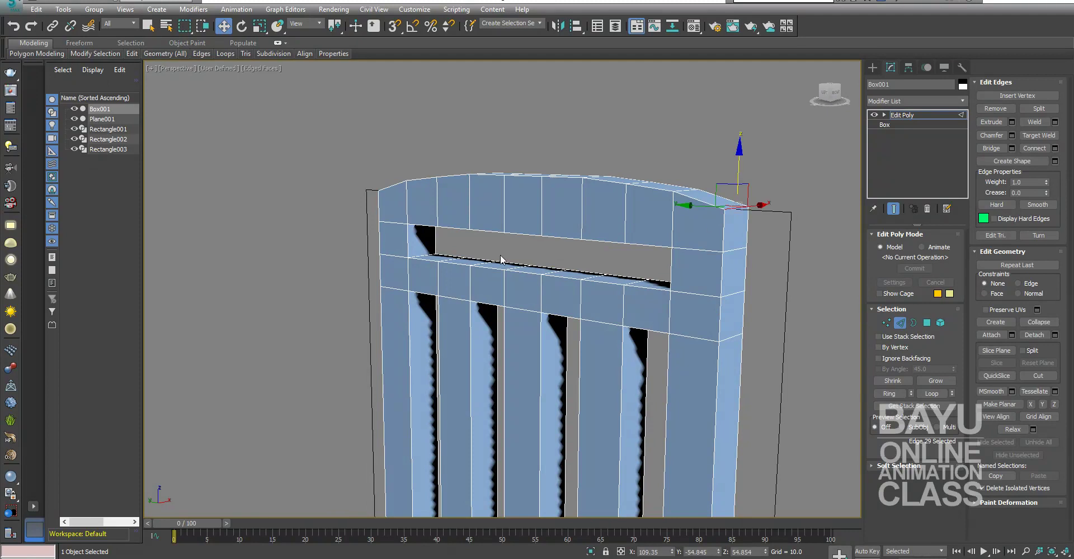
{"action": "scroll", "coordinate": [499, 254], "scroll_direction": "up", "scroll_amount": 2}
{"action": "middle_click_drag", "start_coordinate": [500, 254], "coordinate": [509, 274], "text": "alt"}
{"action": "left_click", "coordinate": [341, 220], "text": "ctrl"}
{"action": "scroll", "coordinate": [506, 314], "scroll_direction": "up", "scroll_amount": 3}
{"action": "middle_click_drag", "start_coordinate": [510, 326], "coordinate": [465, 282]}
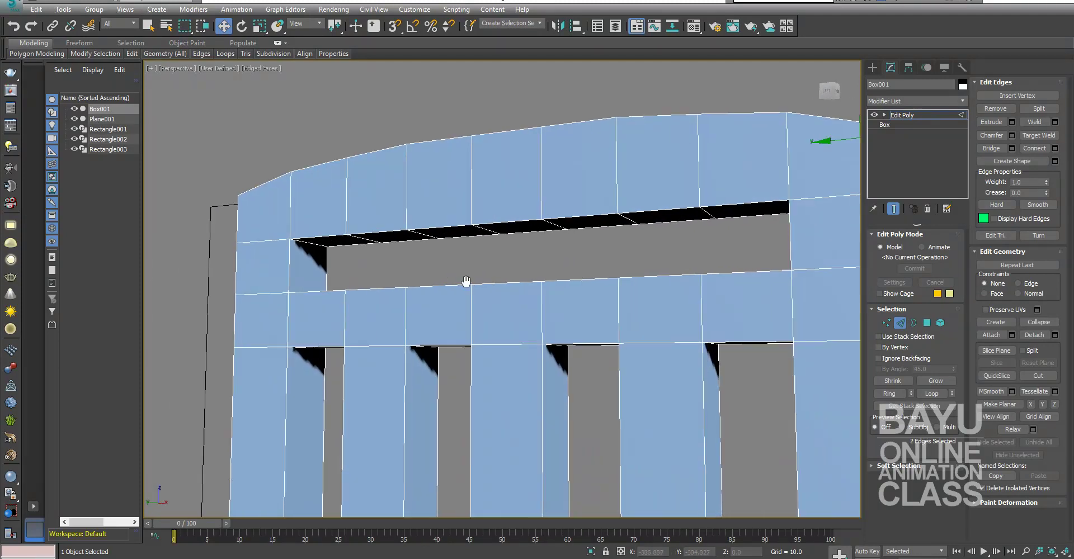
{"action": "scroll", "coordinate": [569, 310], "scroll_direction": "down", "scroll_amount": 3}
{"action": "scroll", "coordinate": [699, 350], "scroll_direction": "down", "scroll_amount": 2}
{"action": "middle_click_drag", "start_coordinate": [699, 349], "coordinate": [735, 331]}
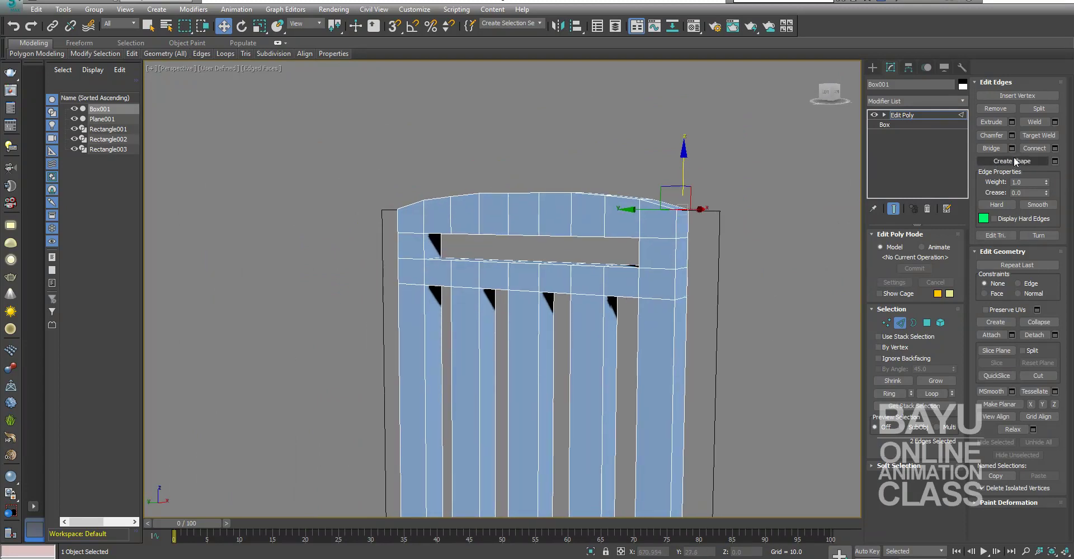
Chamfer the two top corner edges with Amount 1.0 and 3 segments
{"action": "left_click", "coordinate": [1011, 135]}
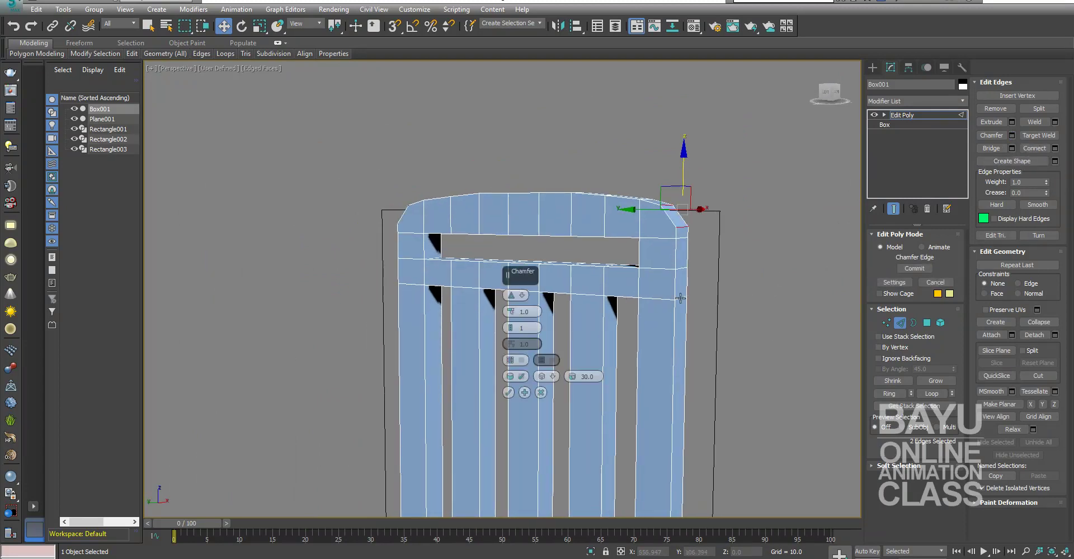
{"action": "middle_click_drag", "start_coordinate": [627, 313], "coordinate": [625, 341]}
{"action": "scroll", "coordinate": [626, 341], "scroll_direction": "up", "scroll_amount": 3}
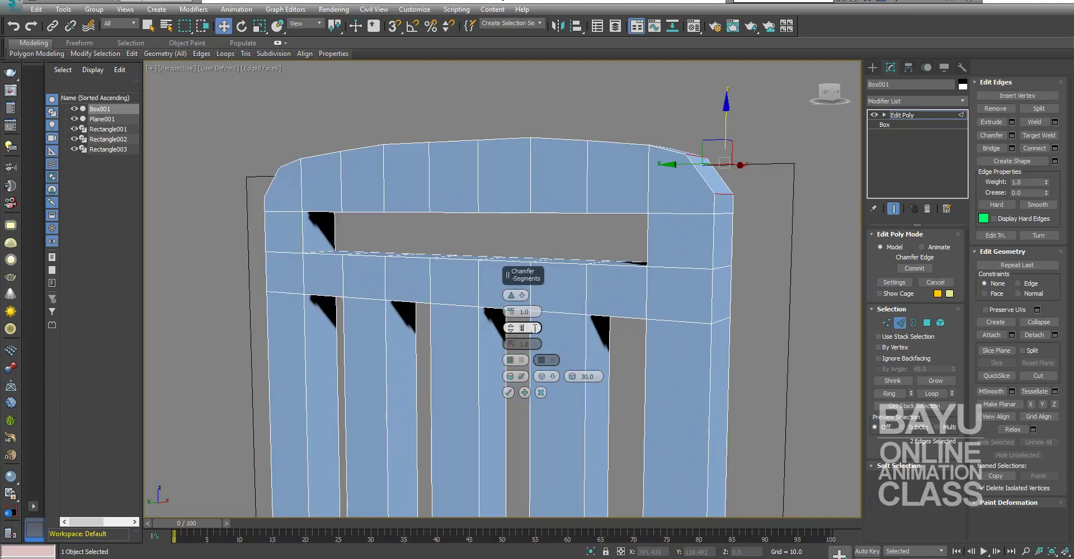
{"action": "type", "text": "2"}
{"action": "key", "text": "Return"}
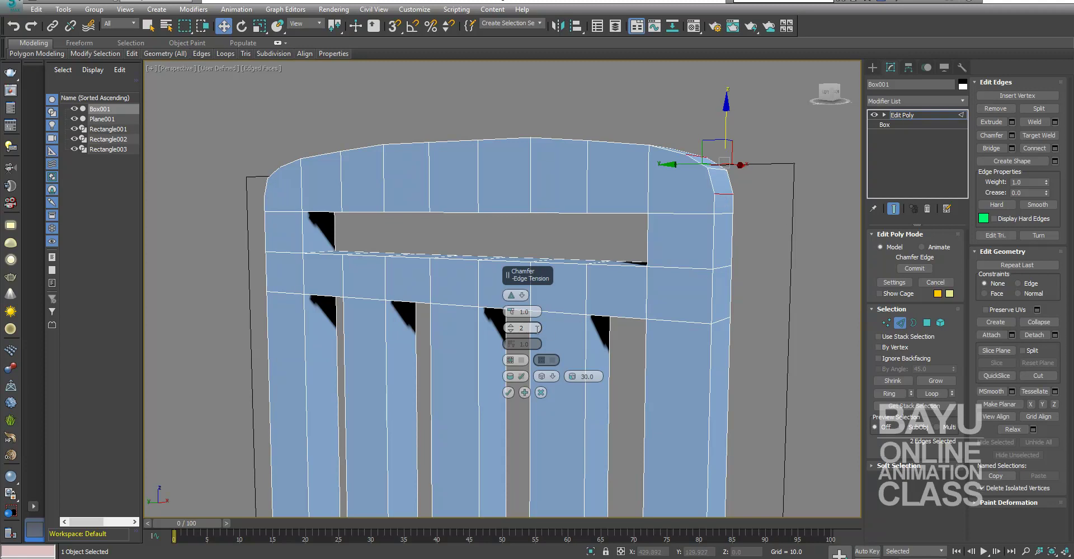
{"action": "left_click", "coordinate": [533, 328]}
{"action": "type", "text": "3"}
{"action": "key", "text": "Return"}
{"action": "middle_click_drag", "start_coordinate": [666, 299], "coordinate": [643, 327], "text": "alt"}
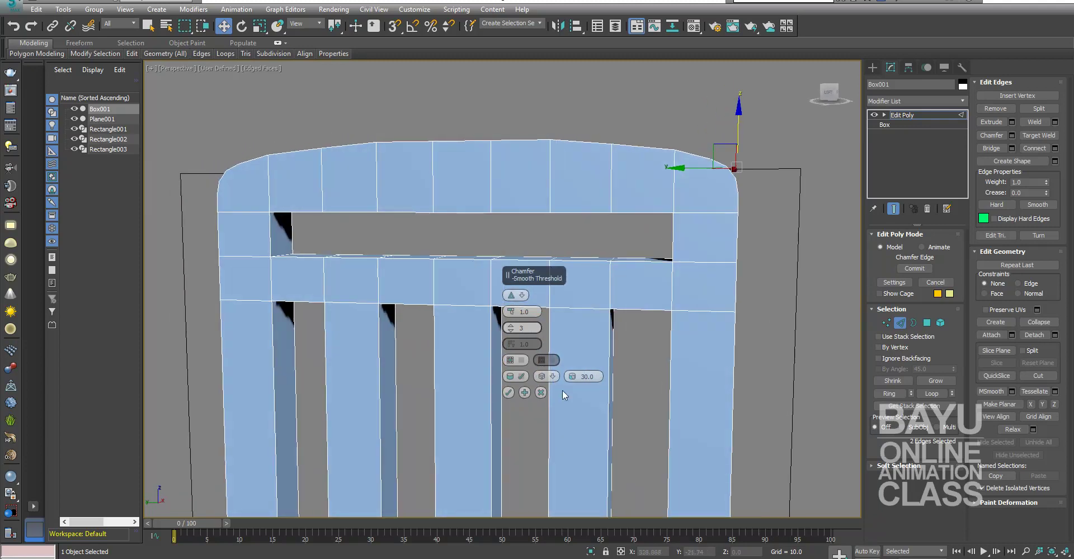
{"action": "left_click", "coordinate": [509, 392]}
{"action": "scroll", "coordinate": [637, 391], "scroll_direction": "down", "scroll_amount": 5}
{"action": "middle_click_drag", "start_coordinate": [630, 370], "coordinate": [579, 350]}
{"action": "scroll", "coordinate": [586, 354], "scroll_direction": "up", "scroll_amount": 3}
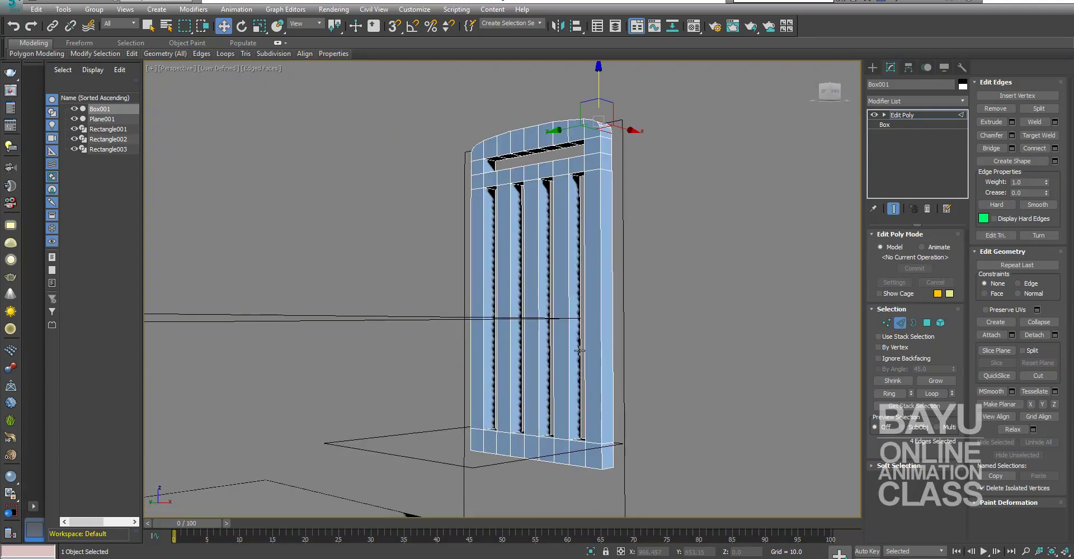
In Vertex mode, turn on Slice Plane and make the first cut high on the slats
{"action": "mouse_move", "coordinate": [648, 327]}
{"action": "middle_mouse_down", "text": "alt"}
{"action": "mouse_move", "coordinate": [652, 335]}
{"action": "mouse_move", "coordinate": [644, 330]}
{"action": "middle_mouse_up", "text": "alt"}
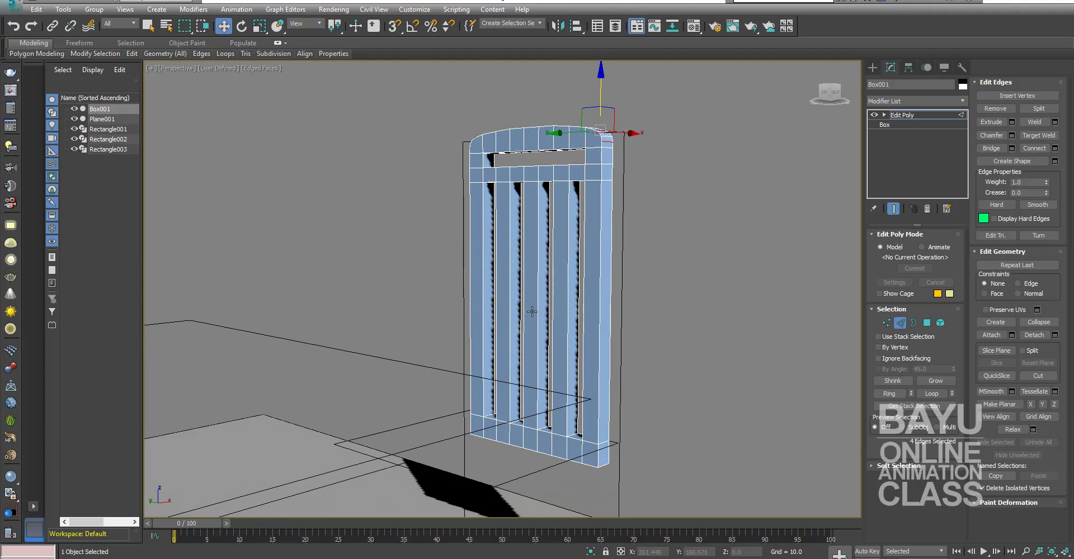
{"action": "left_click", "coordinate": [887, 323]}
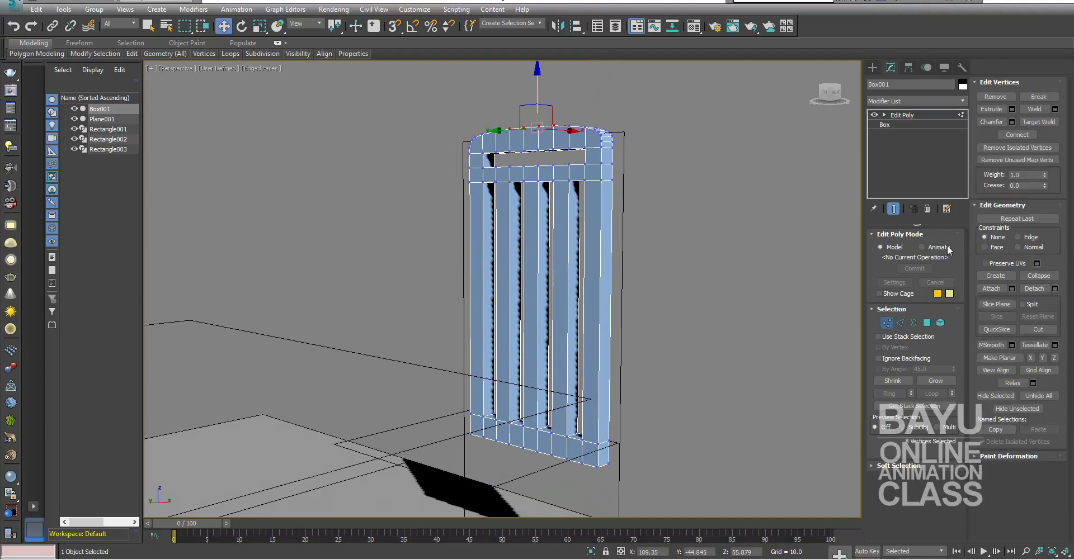
{"action": "left_click", "coordinate": [998, 308]}
{"action": "mouse_move", "coordinate": [475, 372]}
{"action": "middle_mouse_down", "text": "alt"}
{"action": "mouse_move", "coordinate": [484, 346]}
{"action": "mouse_move", "coordinate": [537, 408]}
{"action": "mouse_move", "coordinate": [551, 392]}
{"action": "mouse_move", "coordinate": [565, 425]}
{"action": "mouse_move", "coordinate": [551, 429]}
{"action": "middle_mouse_up", "text": "alt"}
{"action": "scroll", "coordinate": [537, 409], "scroll_direction": "up", "scroll_amount": 3}
{"action": "scroll", "coordinate": [605, 364], "scroll_direction": "down", "scroll_amount": 4}
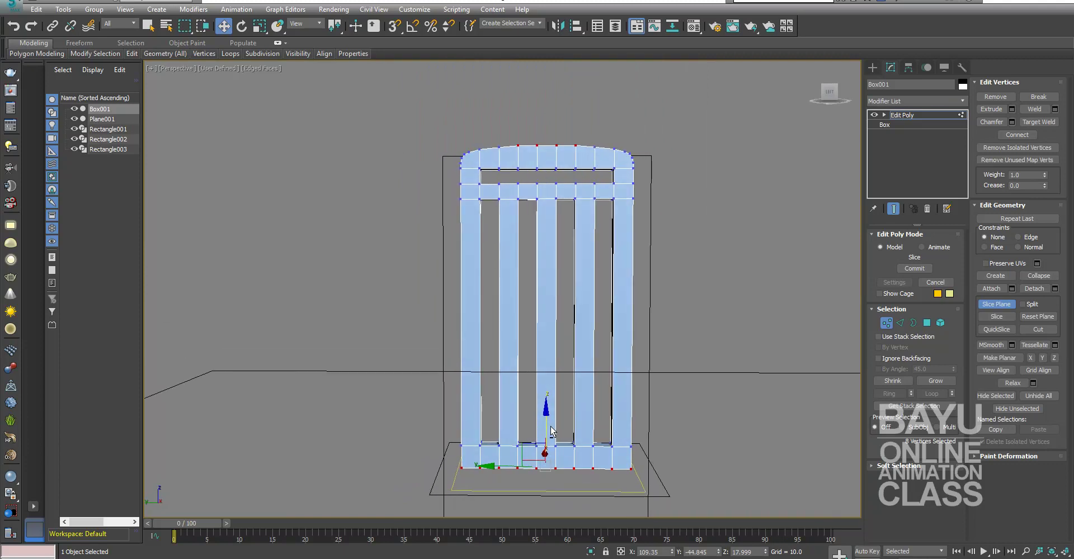
{"action": "left_click_drag", "start_coordinate": [546, 397], "coordinate": [581, 270]}
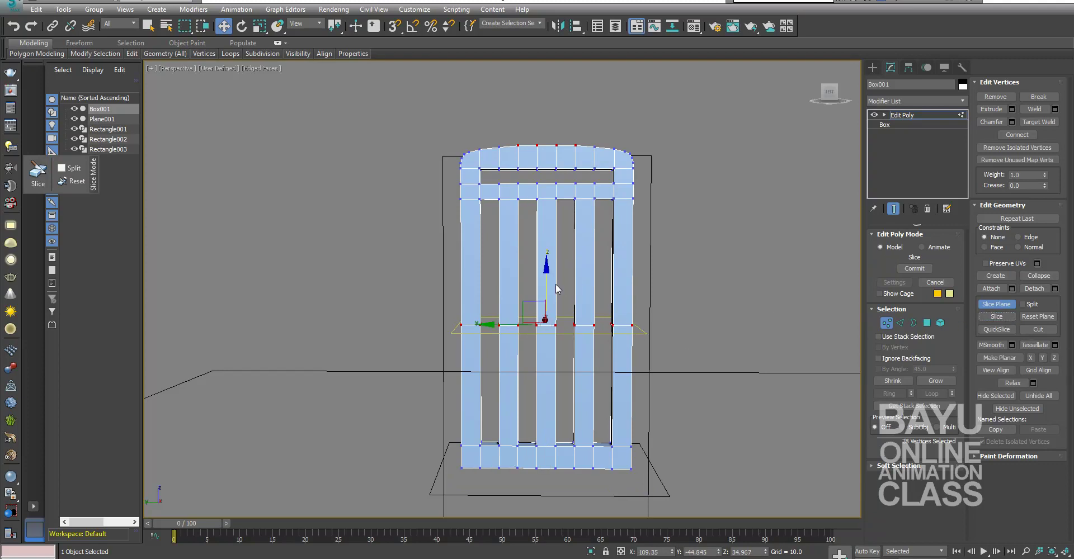
{"action": "left_click_drag", "start_coordinate": [549, 289], "coordinate": [564, 226]}
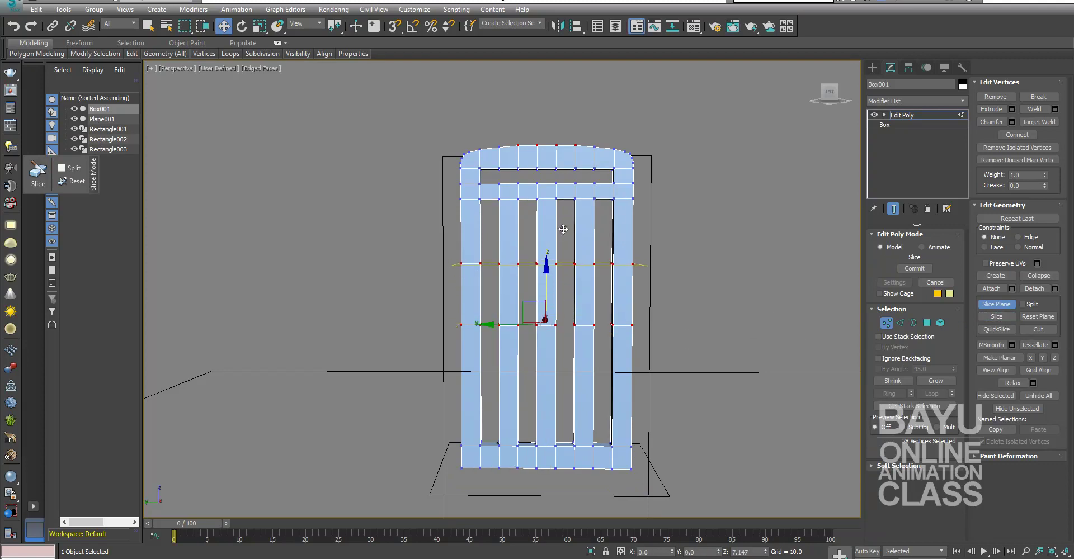
{"action": "left_click", "coordinate": [998, 316]}
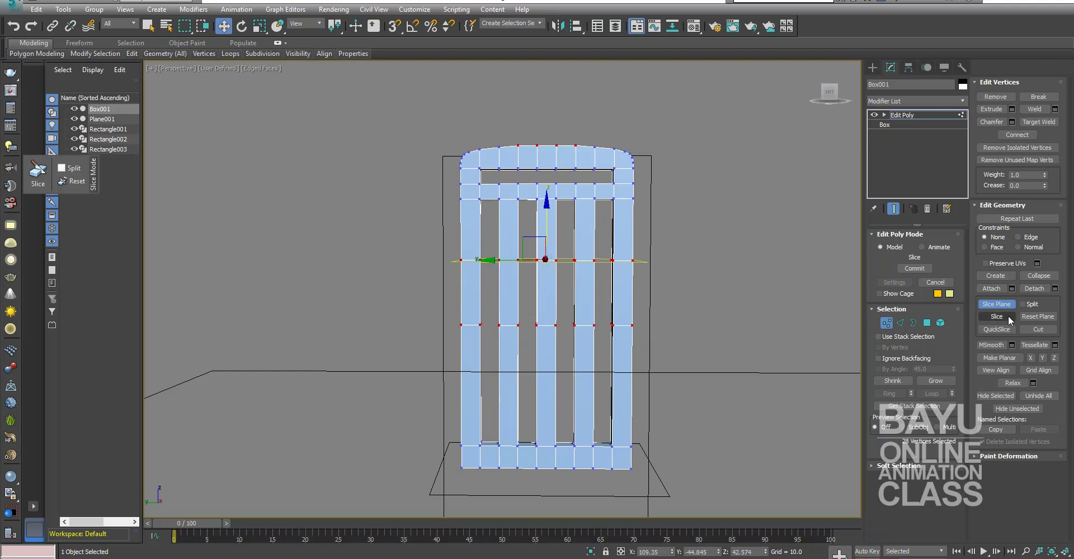
Slice the slats and side posts at further heights near the bottom and middle
{"action": "left_click_drag", "start_coordinate": [547, 221], "coordinate": [575, 346]}
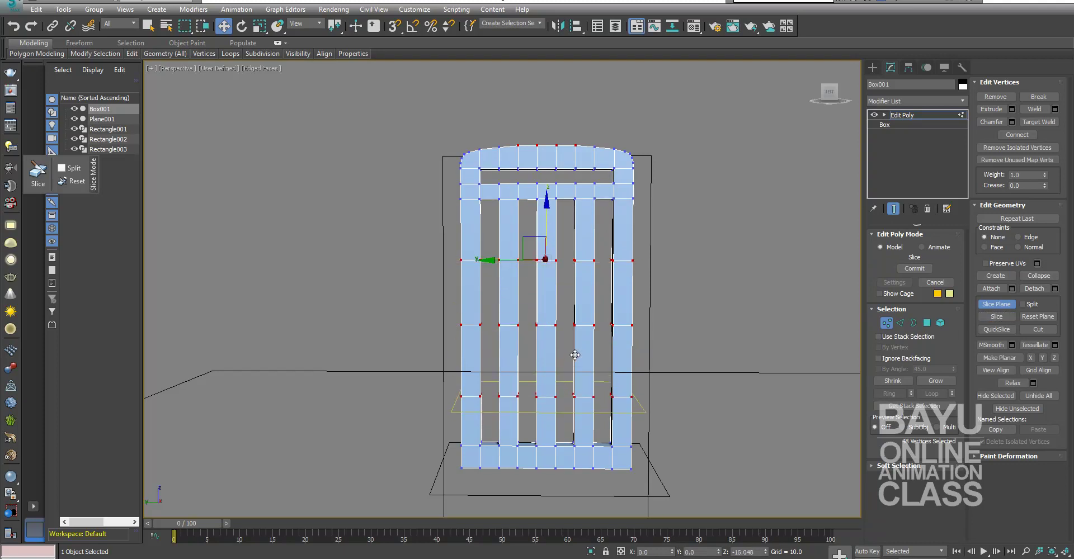
{"action": "left_click", "coordinate": [997, 316]}
{"action": "left_click_drag", "start_coordinate": [546, 353], "coordinate": [546, 382]}
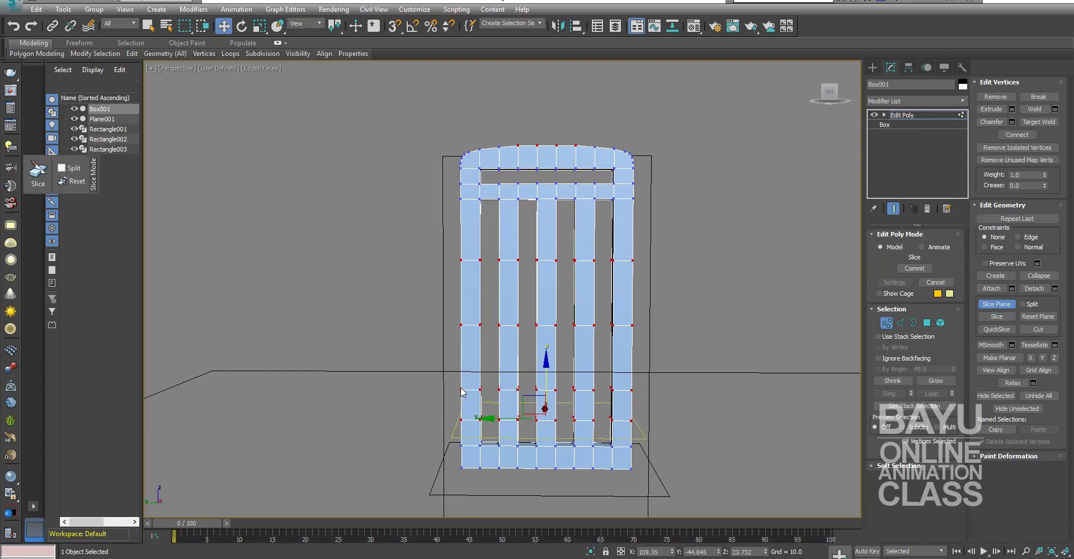
{"action": "left_click_drag", "start_coordinate": [543, 379], "coordinate": [543, 377]}
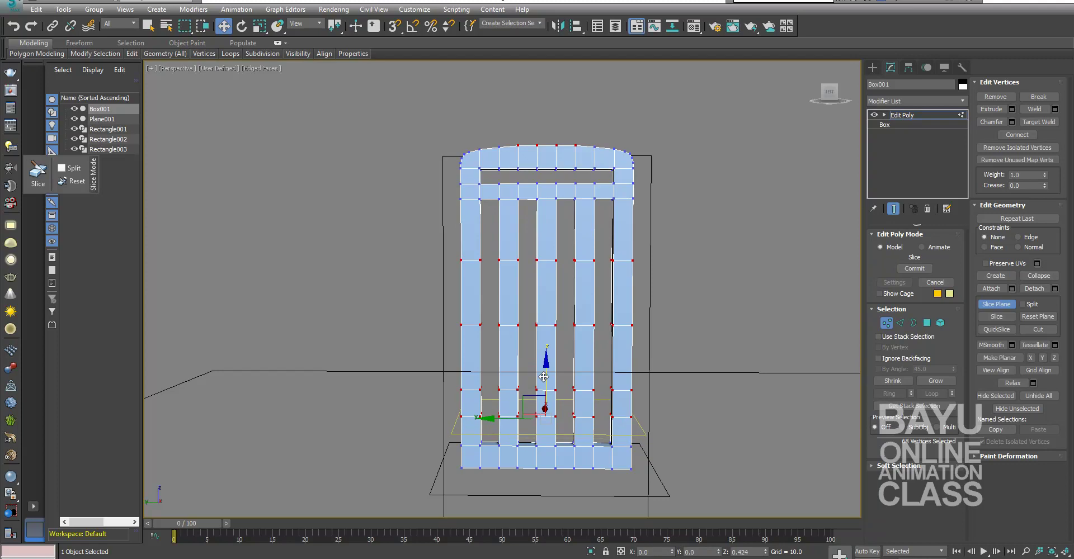
{"action": "left_click", "coordinate": [1000, 320]}
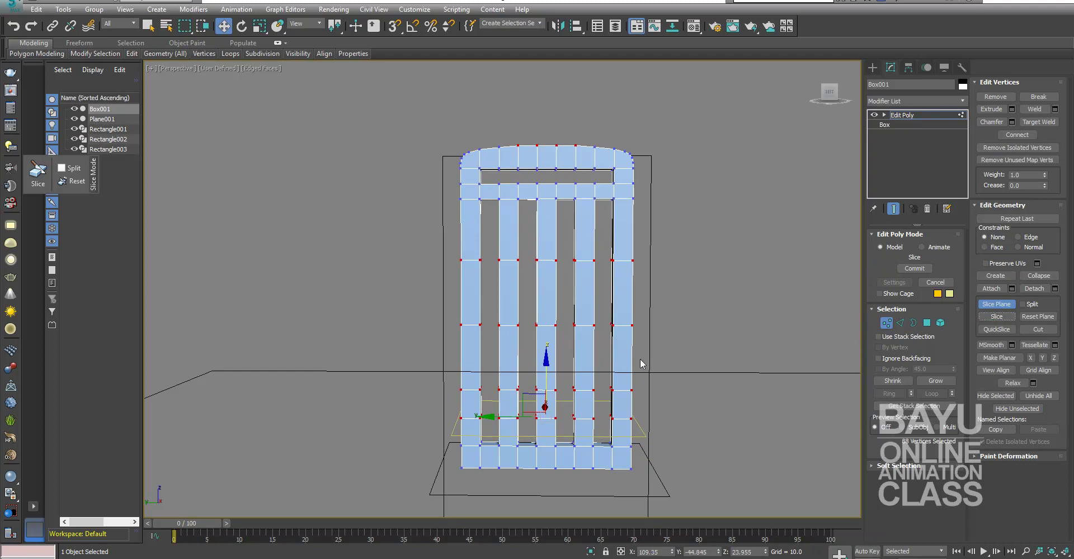
{"action": "left_click_drag", "start_coordinate": [547, 364], "coordinate": [546, 305]}
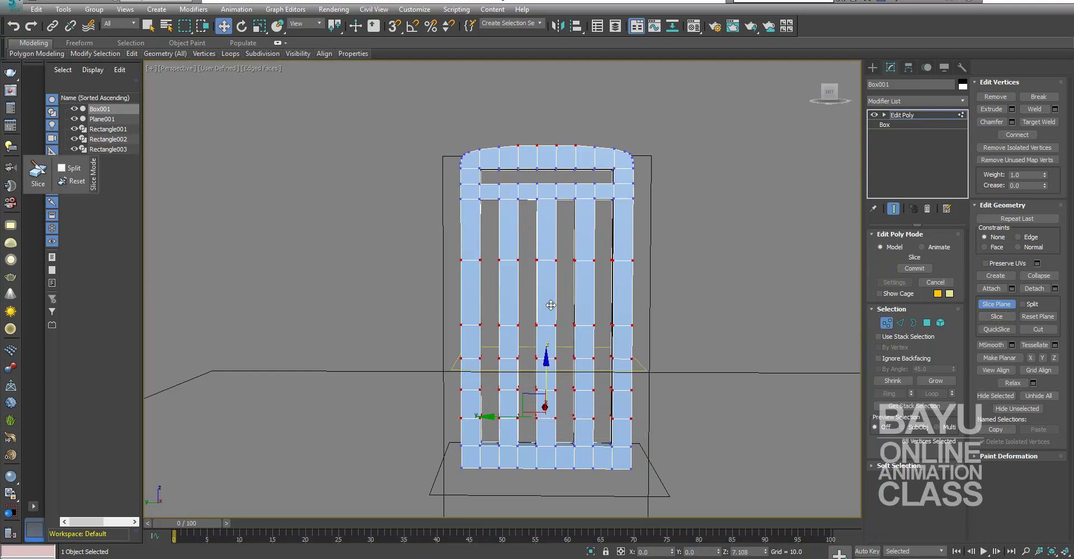
{"action": "left_click", "coordinate": [989, 317]}
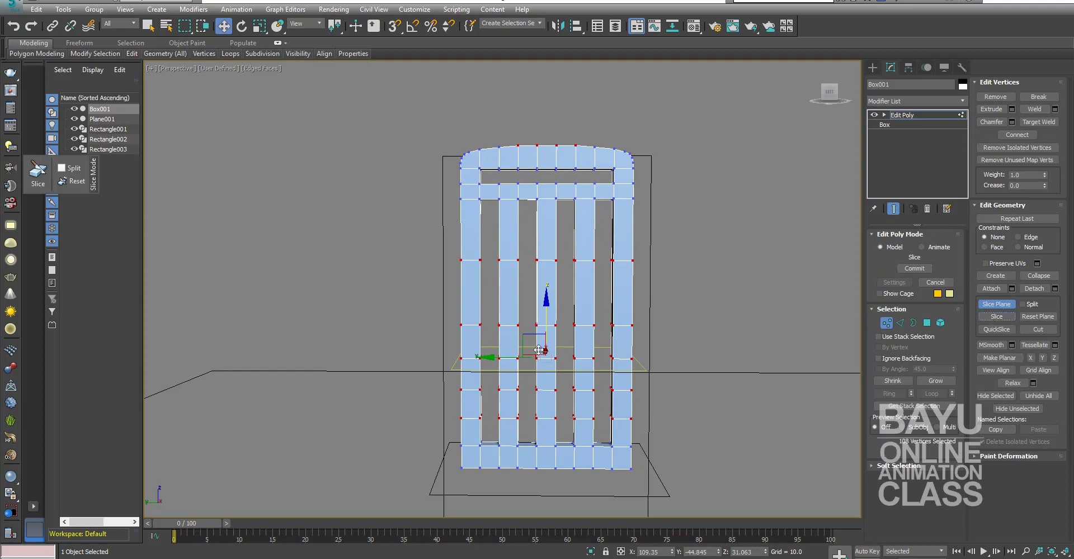
Add two more cuts up toward the top rail, then turn Slice Plane off
{"action": "left_click_drag", "start_coordinate": [546, 326], "coordinate": [544, 260]}
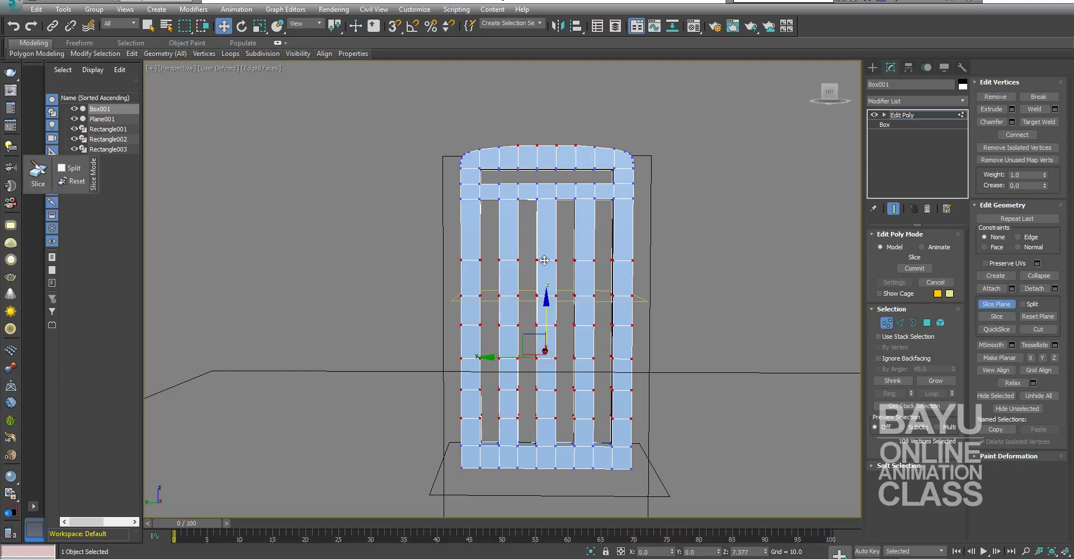
{"action": "left_click", "coordinate": [993, 318]}
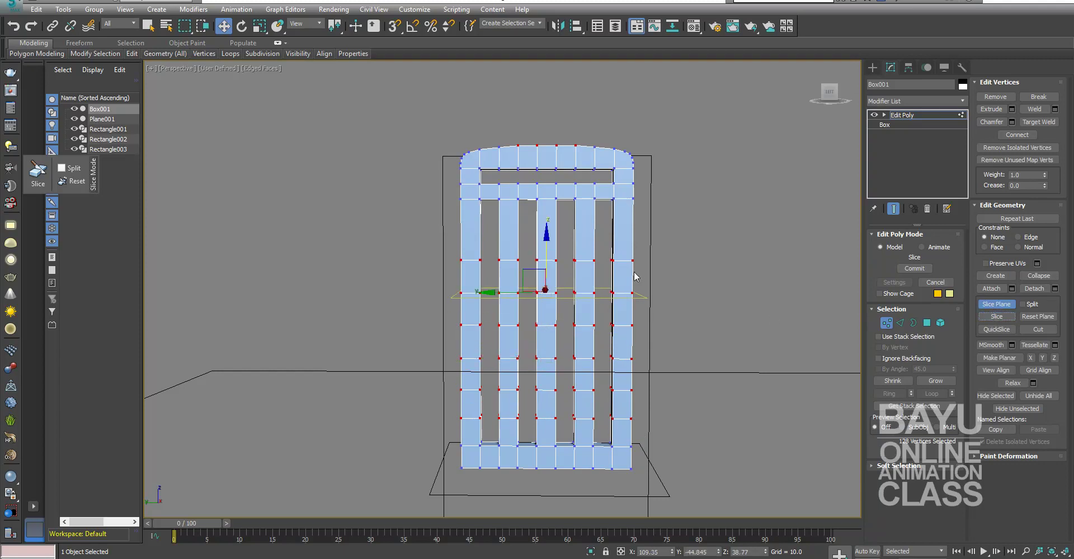
{"action": "left_click_drag", "start_coordinate": [544, 251], "coordinate": [544, 188]}
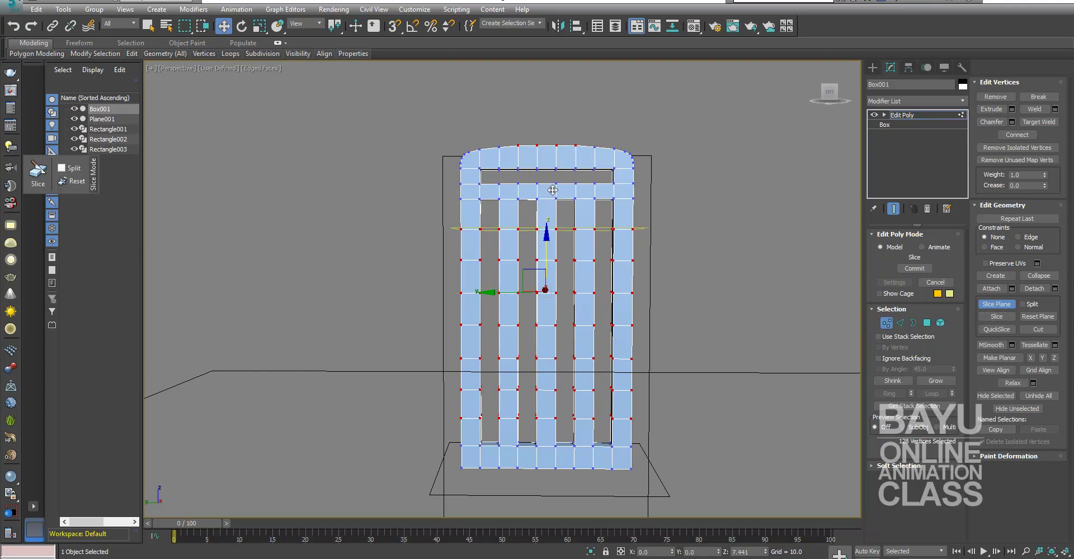
{"action": "left_click", "coordinate": [995, 317]}
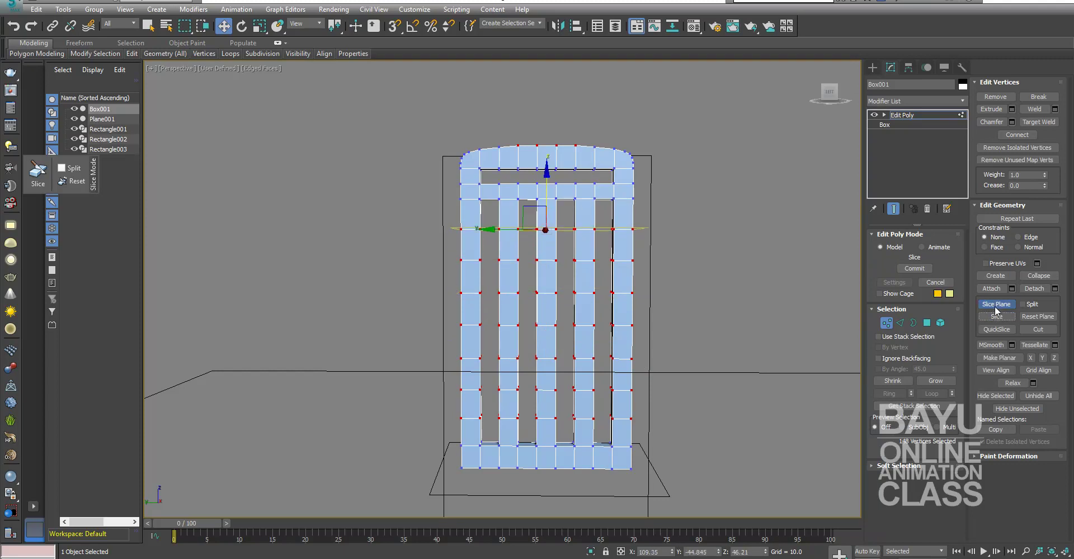
{"action": "left_click", "coordinate": [995, 308]}
{"action": "mouse_move", "coordinate": [727, 384]}
{"action": "middle_mouse_down", "text": "alt"}
{"action": "mouse_move", "coordinate": [643, 391]}
{"action": "mouse_move", "coordinate": [666, 395]}
{"action": "mouse_move", "coordinate": [676, 340]}
{"action": "mouse_move", "coordinate": [636, 360]}
{"action": "mouse_move", "coordinate": [543, 339]}
{"action": "mouse_move", "coordinate": [696, 333]}
{"action": "mouse_move", "coordinate": [669, 341]}
{"action": "mouse_move", "coordinate": [662, 382]}
{"action": "mouse_move", "coordinate": [739, 371]}
{"action": "mouse_move", "coordinate": [660, 359]}
{"action": "mouse_move", "coordinate": [688, 358]}
{"action": "middle_mouse_up", "text": "alt"}
{"action": "left_click", "coordinate": [710, 411]}
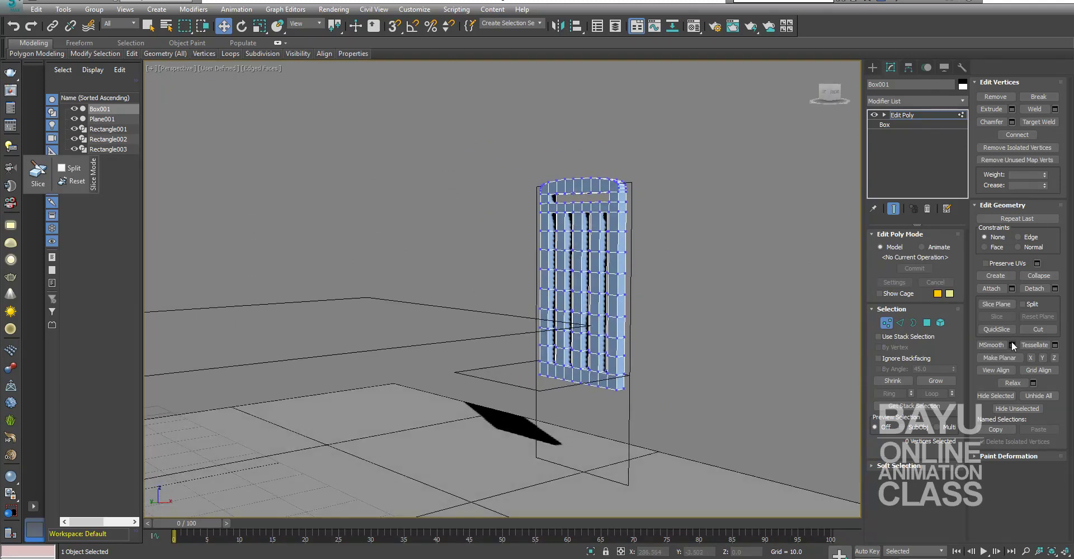
Exit Vertex mode, hide Plane001 via its eye icon, and zoom to the backrest's bottom edge
{"action": "left_click", "coordinate": [893, 328]}
{"action": "middle_click_drag", "start_coordinate": [656, 406], "coordinate": [628, 367], "text": "alt"}
{"action": "scroll", "coordinate": [628, 367], "scroll_direction": "up", "scroll_amount": 4}
{"action": "scroll", "coordinate": [556, 364], "scroll_direction": "up", "scroll_amount": 1}
{"action": "middle_click_drag", "start_coordinate": [556, 369], "coordinate": [572, 325], "text": "alt"}
{"action": "scroll", "coordinate": [517, 356], "scroll_direction": "up", "scroll_amount": 3}
{"action": "mouse_move", "coordinate": [475, 360]}
{"action": "middle_mouse_down", "text": "alt"}
{"action": "mouse_move", "coordinate": [485, 351]}
{"action": "mouse_move", "coordinate": [494, 373]}
{"action": "mouse_move", "coordinate": [607, 385]}
{"action": "middle_mouse_up", "text": "alt"}
{"action": "scroll", "coordinate": [607, 386], "scroll_direction": "down", "scroll_amount": 3}
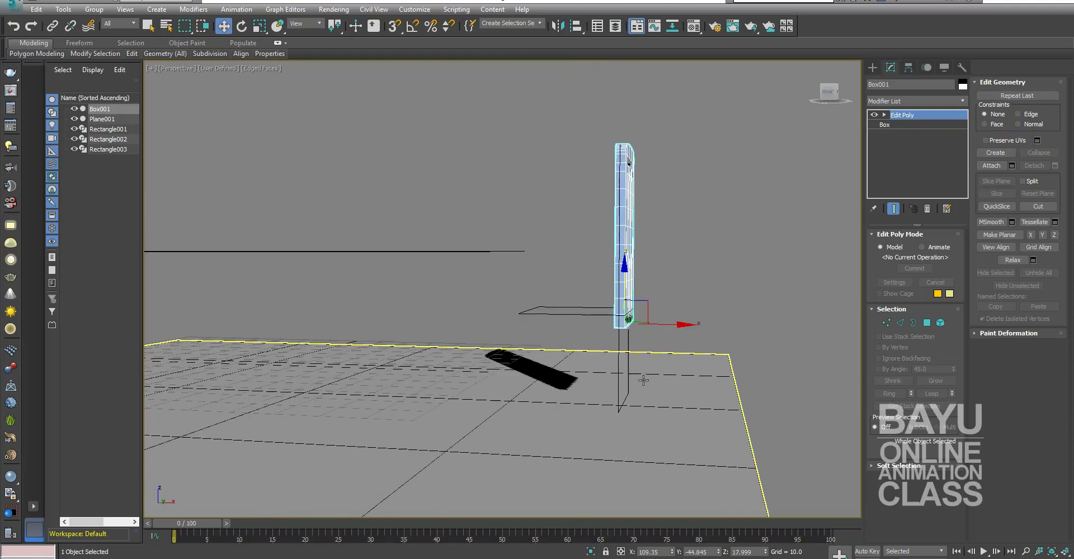
{"action": "left_click", "coordinate": [75, 118]}
{"action": "mouse_move", "coordinate": [538, 323]}
{"action": "middle_mouse_down", "text": "alt"}
{"action": "mouse_move", "coordinate": [515, 286]}
{"action": "mouse_move", "coordinate": [585, 325]}
{"action": "middle_mouse_up", "text": "alt"}
{"action": "scroll", "coordinate": [681, 301], "scroll_direction": "up", "scroll_amount": 5}
{"action": "mouse_move", "coordinate": [681, 301]}
{"action": "middle_mouse_down"}
{"action": "mouse_move", "coordinate": [415, 304]}
{"action": "mouse_move", "coordinate": [501, 301]}
{"action": "mouse_move", "coordinate": [480, 304]}
{"action": "mouse_move", "coordinate": [525, 329]}
{"action": "mouse_move", "coordinate": [538, 328]}
{"action": "mouse_move", "coordinate": [533, 321]}
{"action": "mouse_move", "coordinate": [555, 342]}
{"action": "mouse_move", "coordinate": [544, 344]}
{"action": "mouse_move", "coordinate": [522, 316]}
{"action": "mouse_move", "coordinate": [549, 326]}
{"action": "mouse_move", "coordinate": [689, 317]}
{"action": "middle_mouse_up"}
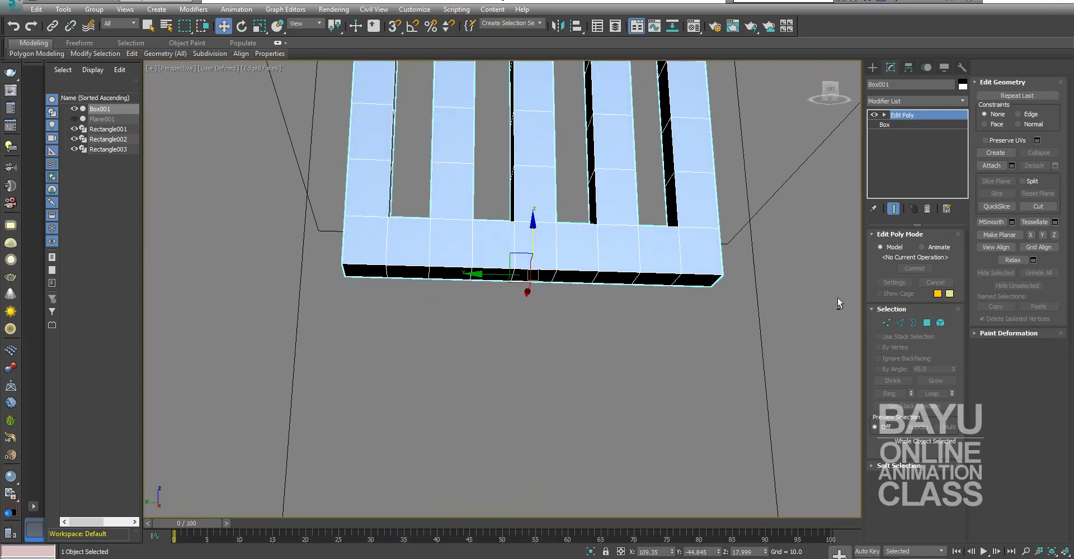
Select the 20 vertices along the bottom edge and lower them slightly
{"action": "left_click", "coordinate": [886, 323]}
{"action": "middle_click_drag", "start_coordinate": [839, 321], "coordinate": [735, 314], "text": "alt"}
{"action": "mouse_move", "coordinate": [744, 338]}
{"action": "left_mouse_down"}
{"action": "mouse_move", "coordinate": [306, 309]}
{"action": "mouse_move", "coordinate": [287, 283]}
{"action": "left_mouse_up"}
{"action": "middle_click_drag", "start_coordinate": [549, 343], "coordinate": [541, 276], "text": "alt"}
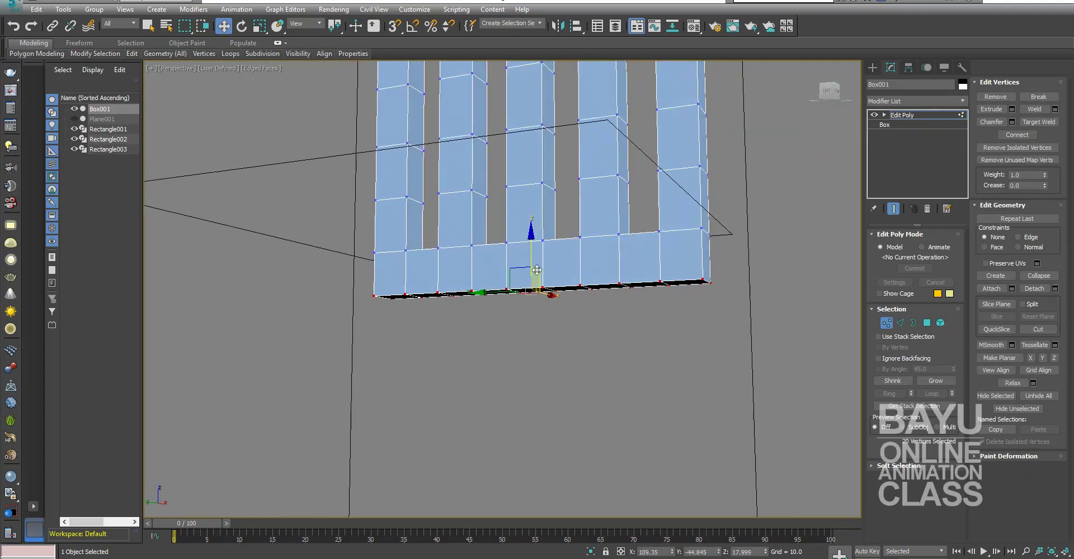
{"action": "left_click_drag", "start_coordinate": [530, 259], "coordinate": [745, 289]}
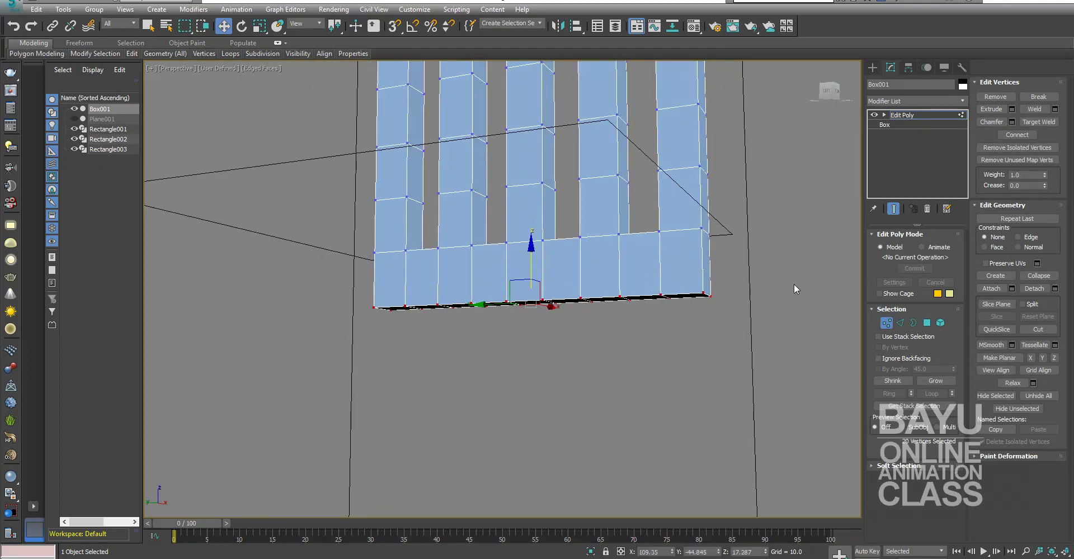
Extrude the two bottom end faces and stretch them out into long side rails
{"action": "left_click", "coordinate": [927, 323]}
{"action": "left_click", "coordinate": [681, 268]}
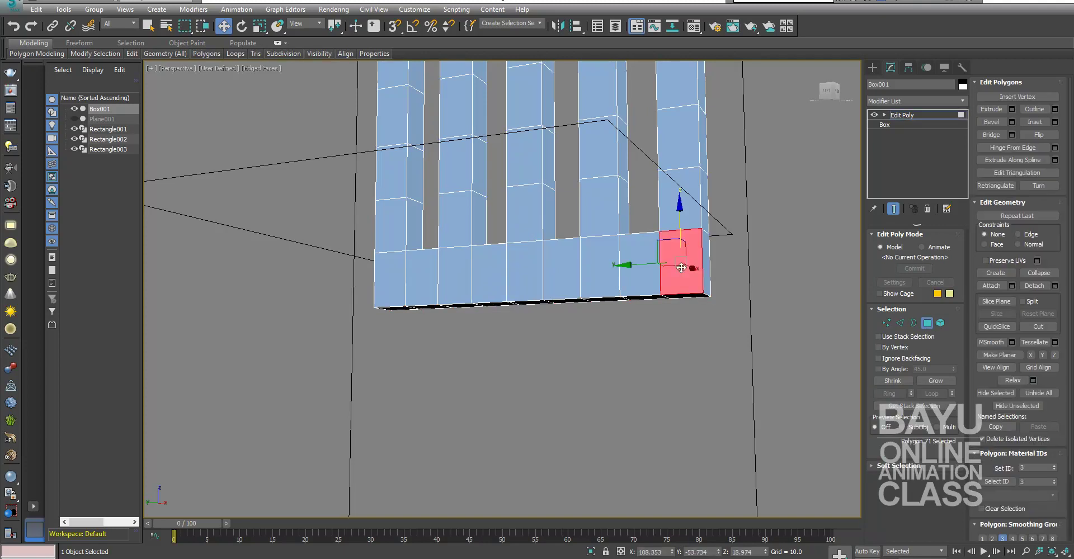
{"action": "left_click", "coordinate": [382, 289], "text": "ctrl"}
{"action": "scroll", "coordinate": [666, 388], "scroll_direction": "down", "scroll_amount": 5}
{"action": "middle_click_drag", "start_coordinate": [665, 388], "coordinate": [600, 431], "text": "alt"}
{"action": "left_click", "coordinate": [1011, 110]}
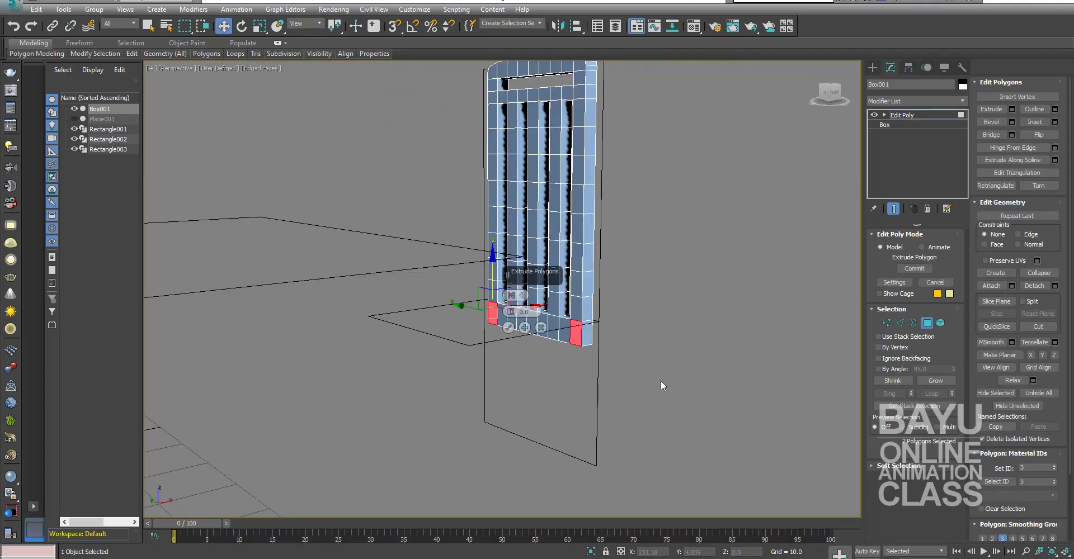
{"action": "left_click", "coordinate": [507, 328]}
{"action": "scroll", "coordinate": [537, 355], "scroll_direction": "up", "scroll_amount": 2}
{"action": "scroll", "coordinate": [531, 344], "scroll_direction": "up", "scroll_amount": 2}
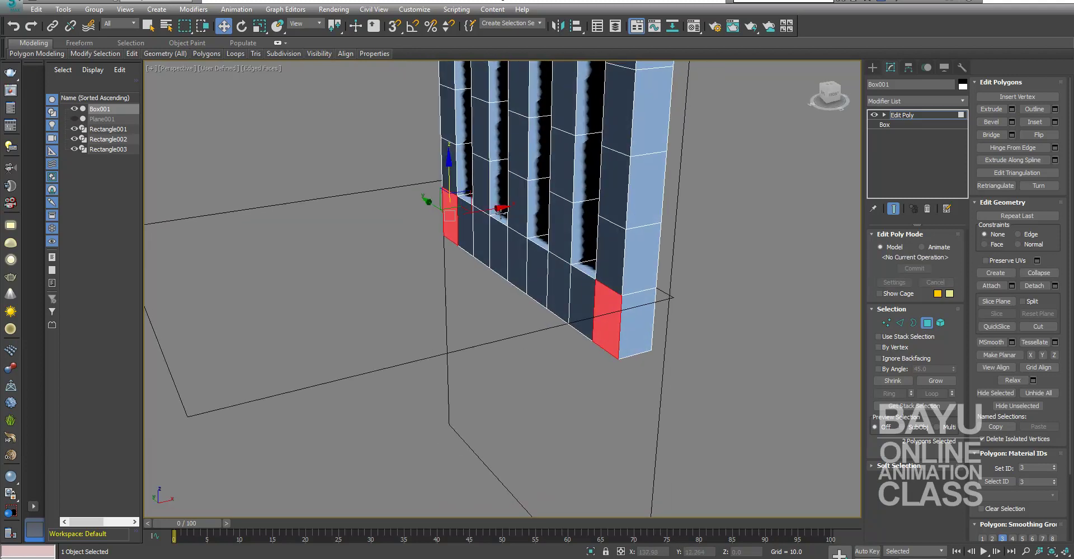
{"action": "left_click_drag", "start_coordinate": [500, 215], "coordinate": [197, 271]}
{"action": "mouse_move", "coordinate": [202, 274]}
{"action": "middle_mouse_down"}
{"action": "mouse_move", "coordinate": [389, 364]}
{"action": "mouse_move", "coordinate": [503, 367]}
{"action": "mouse_move", "coordinate": [458, 413]}
{"action": "mouse_move", "coordinate": [372, 395]}
{"action": "mouse_move", "coordinate": [295, 216]}
{"action": "mouse_move", "coordinate": [419, 170]}
{"action": "middle_mouse_up"}
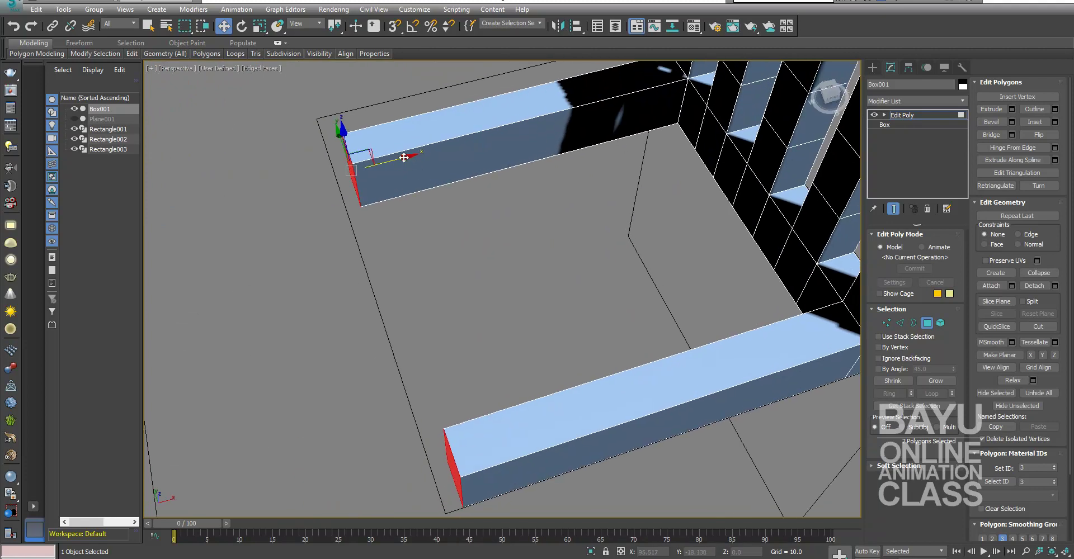
{"action": "left_click_drag", "start_coordinate": [403, 158], "coordinate": [431, 151]}
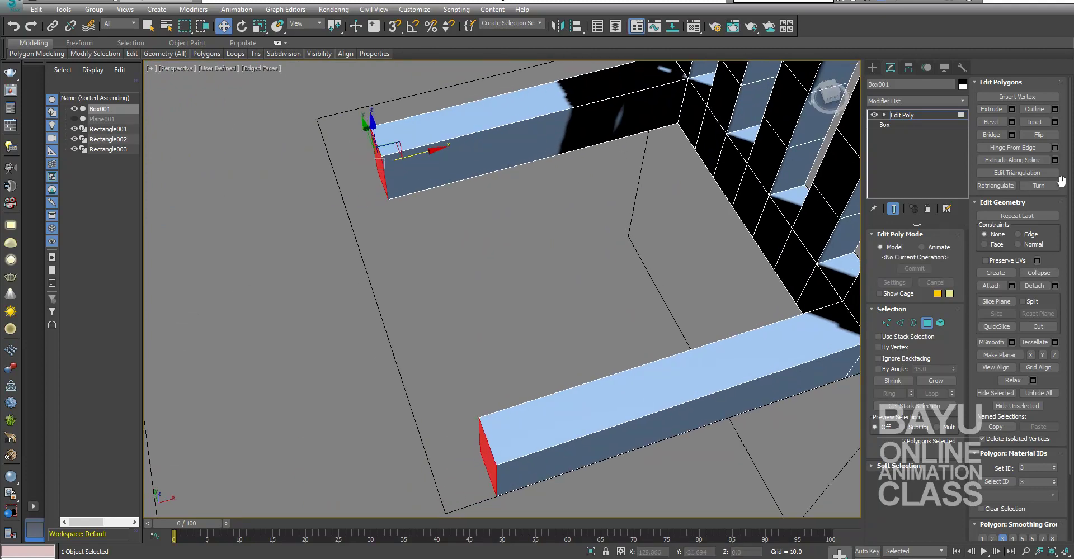
Extrude the rail ends again and lengthen the side rails
{"action": "left_click", "coordinate": [1011, 109]}
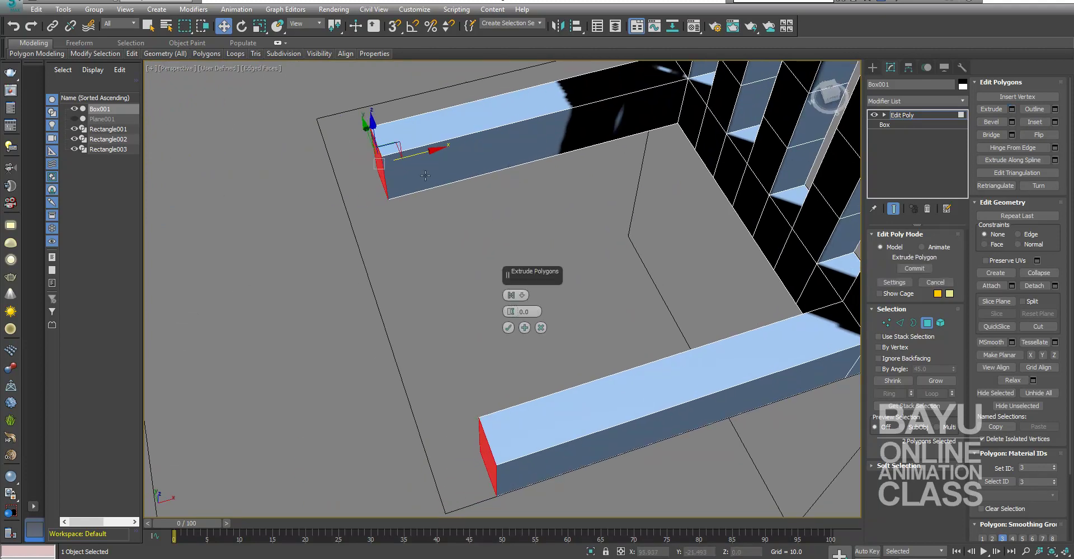
{"action": "left_click", "coordinate": [508, 328]}
{"action": "left_click_drag", "start_coordinate": [436, 150], "coordinate": [395, 152]}
{"action": "scroll", "coordinate": [391, 287], "scroll_direction": "down", "scroll_amount": 3}
{"action": "middle_click_drag", "start_coordinate": [390, 287], "coordinate": [342, 233], "text": "alt"}
Extrude the right rail's end face and stretch it across to form the front rail
{"action": "left_click", "coordinate": [313, 221]}
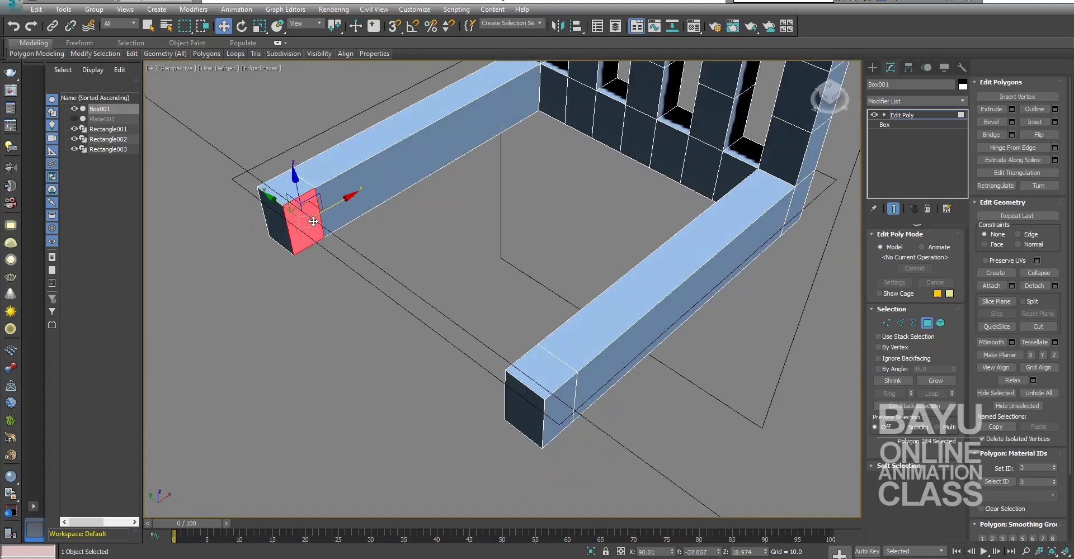
{"action": "left_click", "coordinate": [437, 236]}
{"action": "mouse_move", "coordinate": [427, 314]}
{"action": "middle_mouse_down", "text": "alt"}
{"action": "mouse_move", "coordinate": [461, 363]}
{"action": "mouse_move", "coordinate": [492, 341]}
{"action": "middle_mouse_up", "text": "alt"}
{"action": "left_click", "coordinate": [765, 234]}
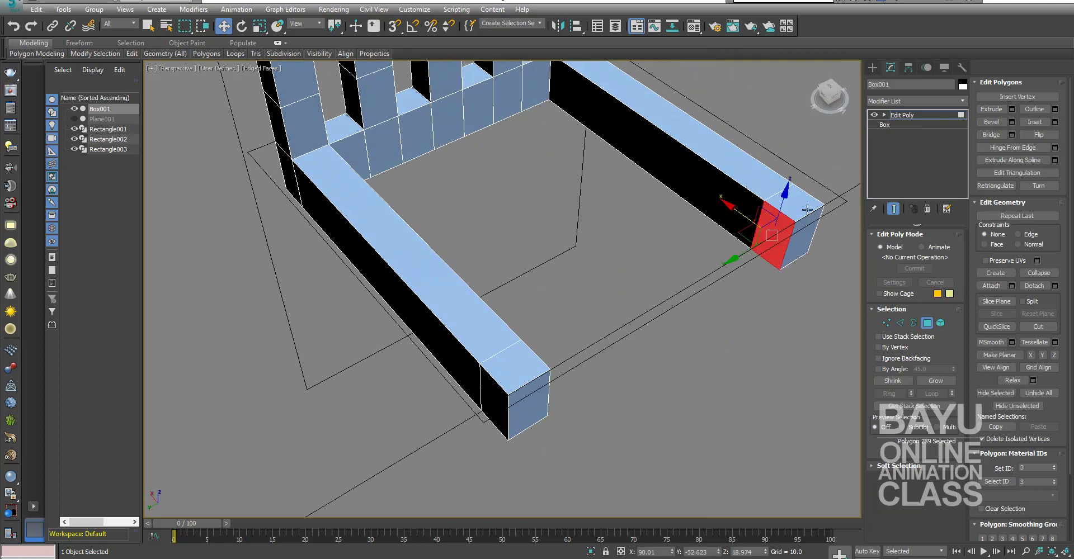
{"action": "left_click", "coordinate": [1011, 110]}
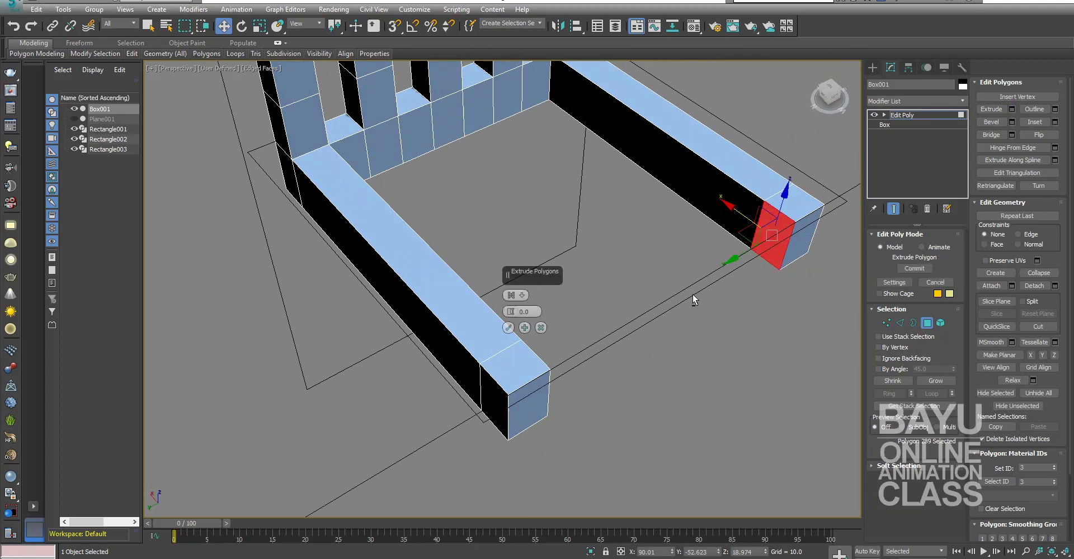
{"action": "middle_click_drag", "start_coordinate": [730, 303], "coordinate": [656, 304], "text": "alt"}
{"action": "left_click", "coordinate": [507, 327]}
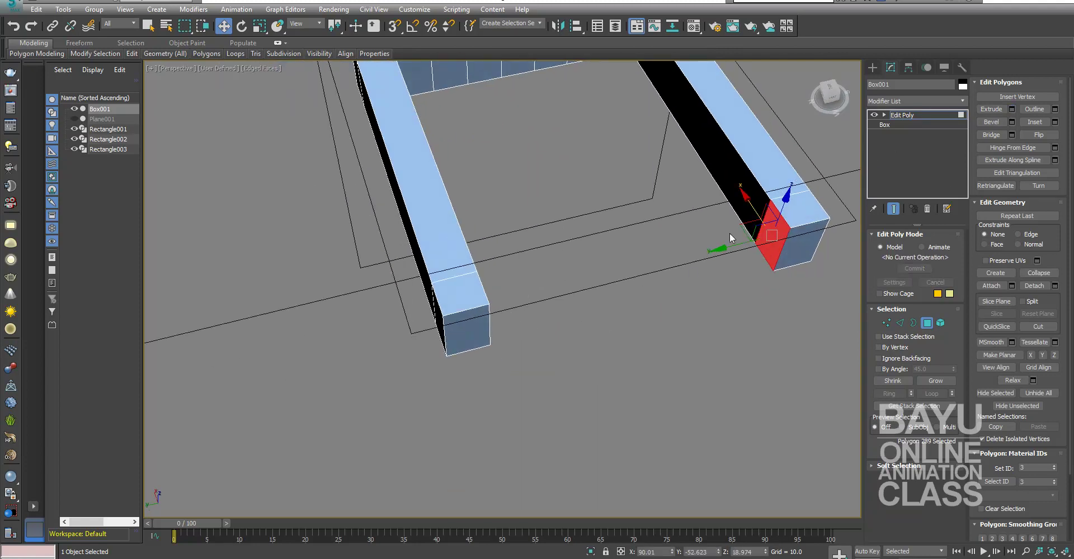
{"action": "left_click_drag", "start_coordinate": [716, 252], "coordinate": [424, 309], "text": "shift"}
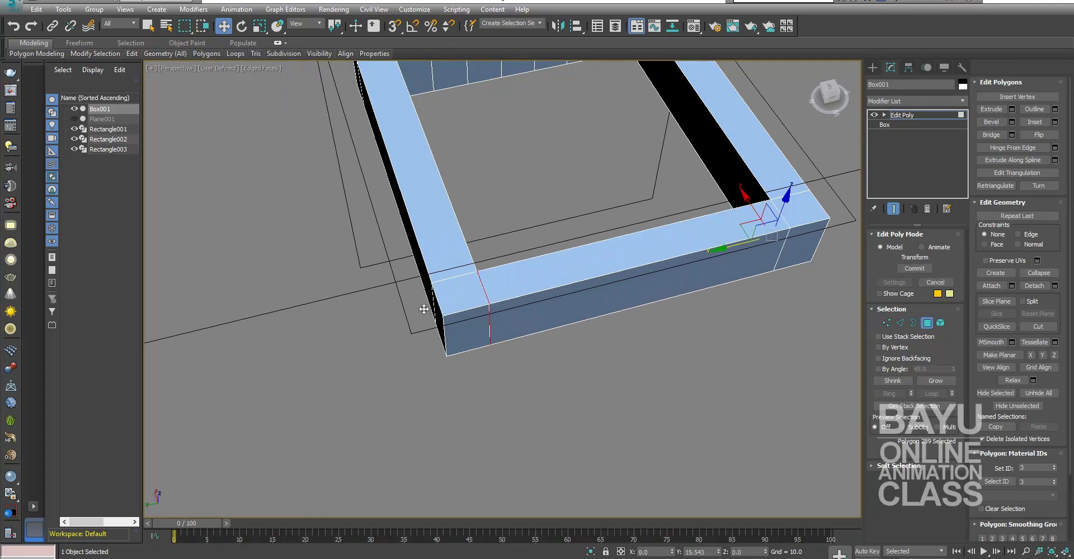
{"action": "left_click", "coordinate": [569, 326]}
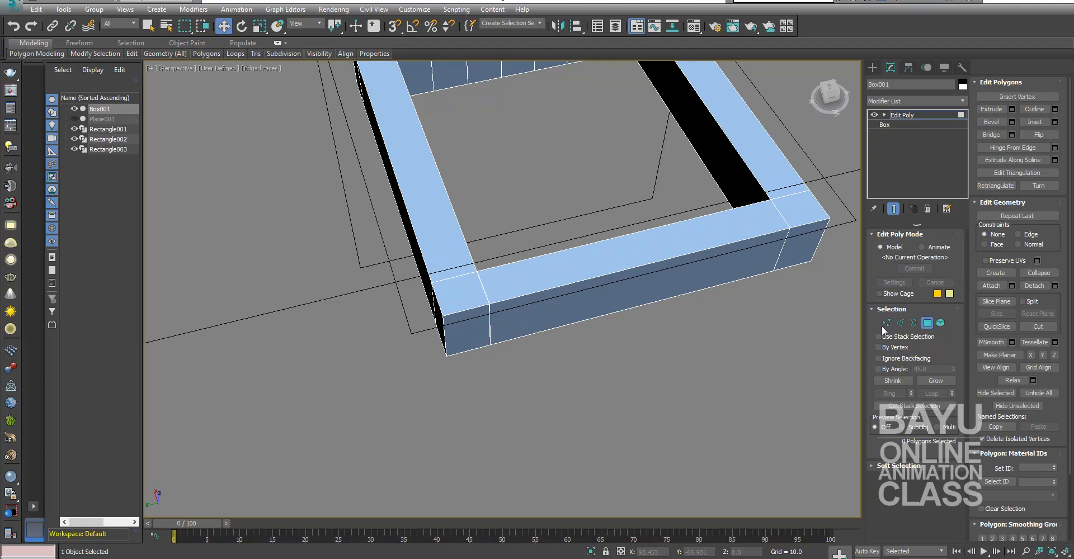
Weld the corner vertices where the rails meet, reducing 292 vertices to 288
{"action": "left_click", "coordinate": [887, 323]}
{"action": "left_click_drag", "start_coordinate": [342, 249], "coordinate": [597, 438]}
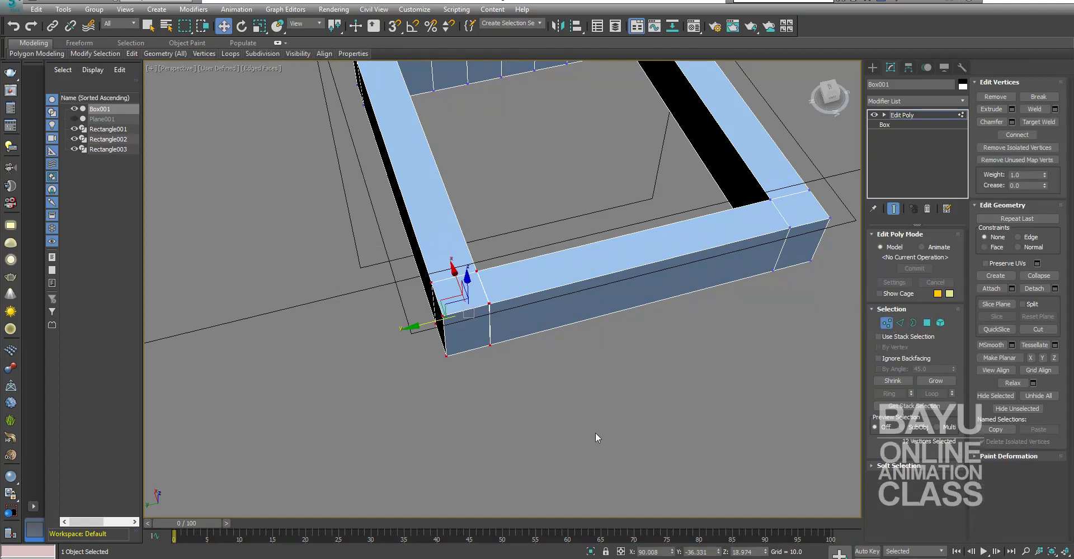
{"action": "left_click", "coordinate": [1054, 109]}
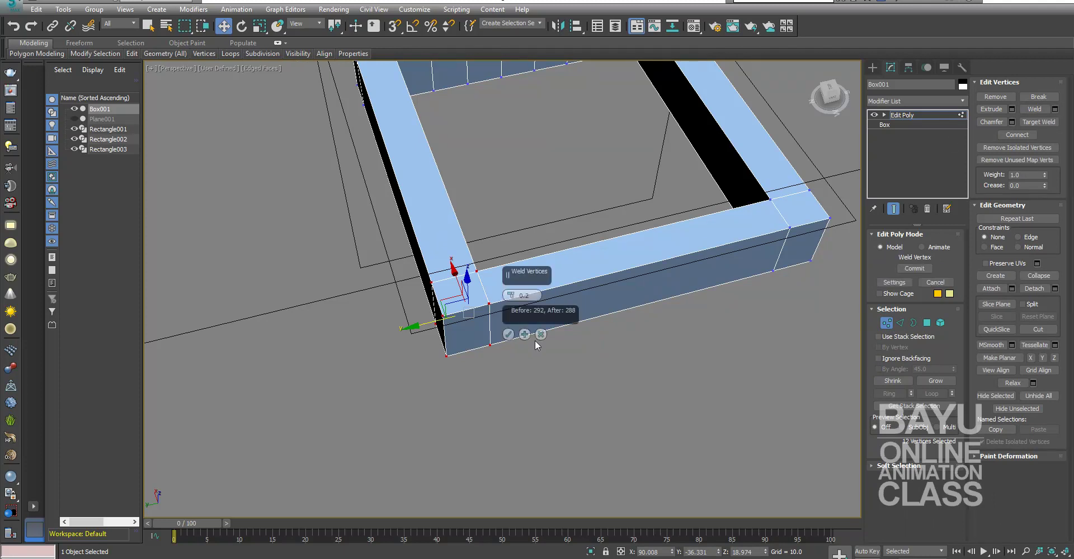
{"action": "left_click", "coordinate": [508, 334]}
{"action": "mouse_move", "coordinate": [625, 333]}
{"action": "middle_mouse_down", "text": "alt"}
{"action": "mouse_move", "coordinate": [513, 362]}
{"action": "mouse_move", "coordinate": [546, 350]}
{"action": "mouse_move", "coordinate": [487, 323]}
{"action": "mouse_move", "coordinate": [581, 294]}
{"action": "mouse_move", "coordinate": [614, 334]}
{"action": "mouse_move", "coordinate": [627, 330]}
{"action": "middle_mouse_up", "text": "alt"}
Select the four corner faces under the seat frame and extrude them
{"action": "left_click", "coordinate": [927, 323]}
{"action": "left_click", "coordinate": [494, 223]}
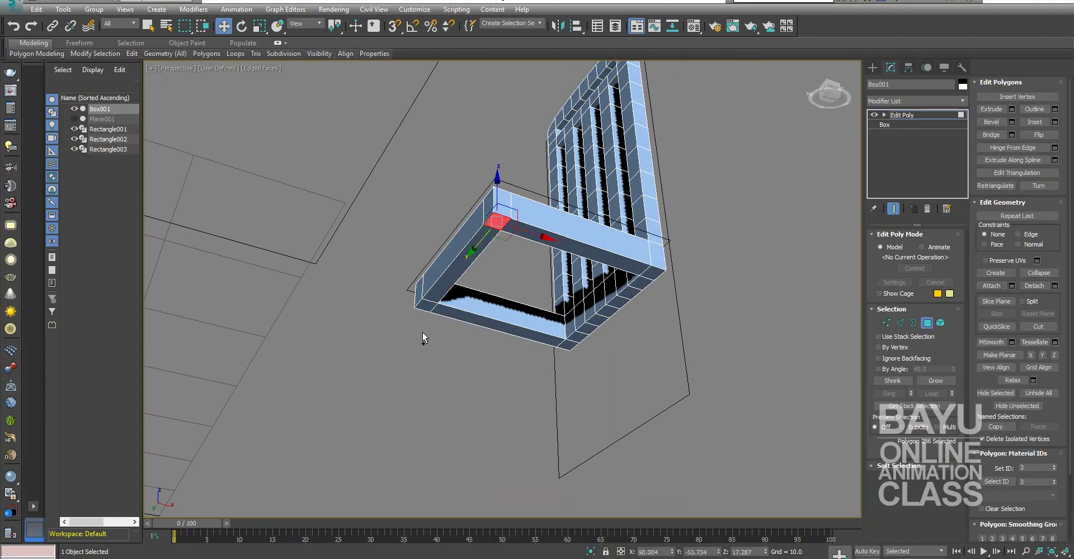
{"action": "left_click", "coordinate": [422, 307], "text": "ctrl"}
{"action": "left_click", "coordinate": [566, 345], "text": "ctrl"}
{"action": "left_click", "coordinate": [651, 271], "text": "ctrl"}
{"action": "mouse_move", "coordinate": [670, 305]}
{"action": "middle_mouse_down", "text": "alt"}
{"action": "mouse_move", "coordinate": [555, 398]}
{"action": "mouse_move", "coordinate": [579, 390]}
{"action": "mouse_move", "coordinate": [579, 374]}
{"action": "mouse_move", "coordinate": [604, 375]}
{"action": "mouse_move", "coordinate": [721, 321]}
{"action": "middle_mouse_up", "text": "alt"}
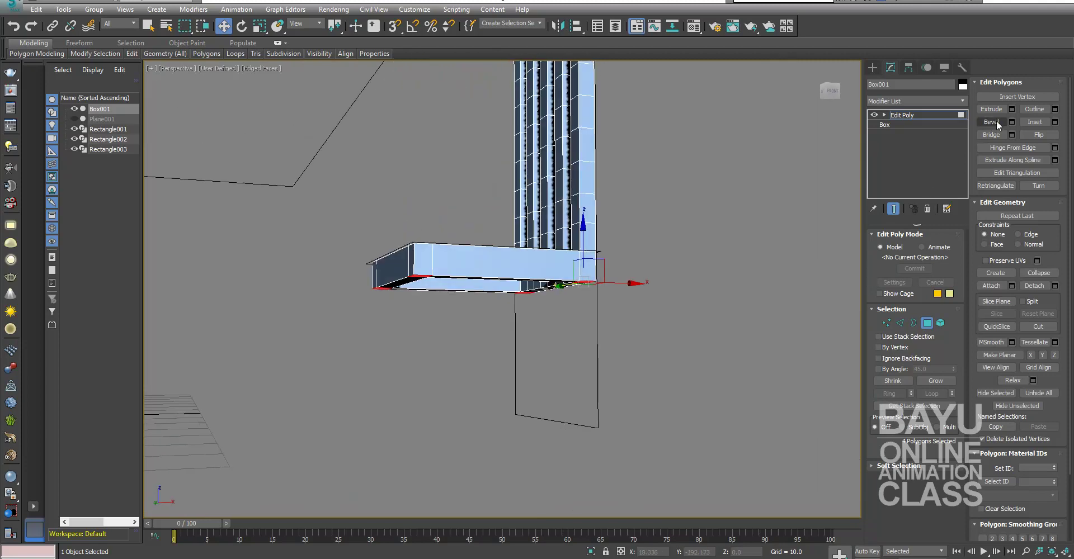
{"action": "left_click", "coordinate": [1012, 109]}
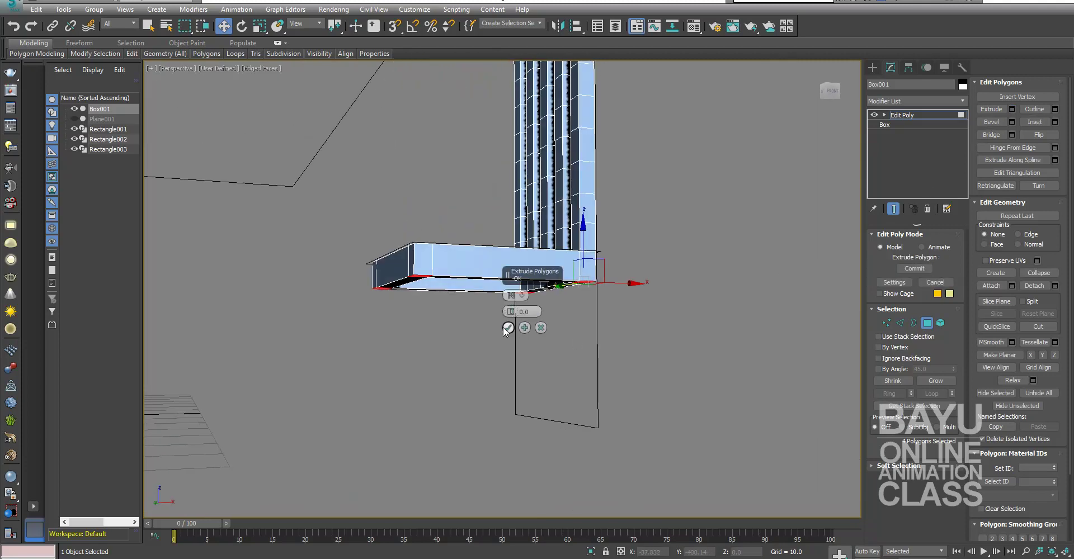
{"action": "left_click", "coordinate": [503, 327]}
Unhide the floor plane Plane001 in the Scene Explorer
{"action": "mouse_move", "coordinate": [503, 328]}
{"action": "middle_mouse_down", "text": "alt"}
{"action": "mouse_move", "coordinate": [647, 379]}
{"action": "mouse_move", "coordinate": [672, 402]}
{"action": "middle_mouse_up", "text": "alt"}
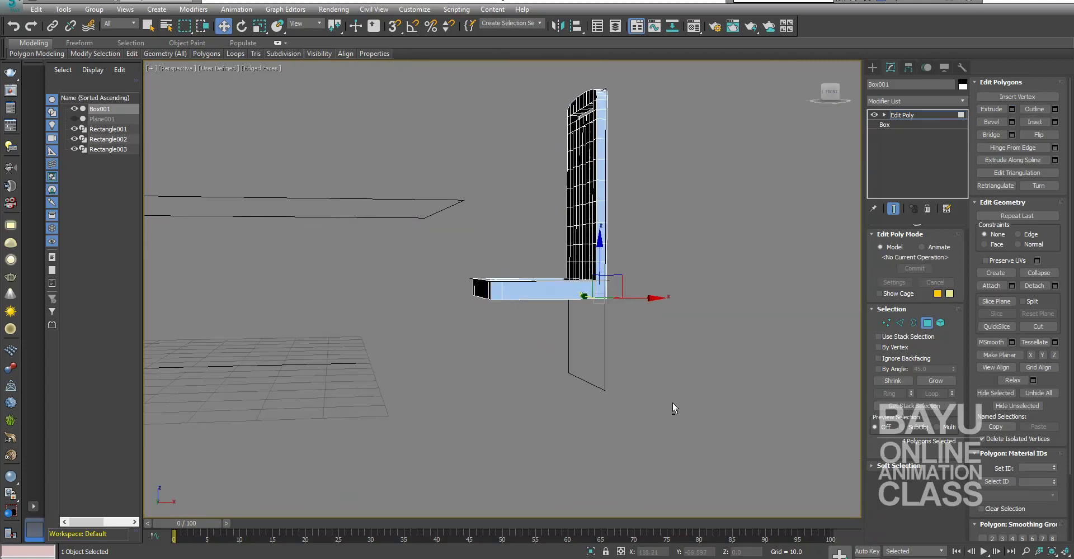
{"action": "scroll", "coordinate": [672, 403], "scroll_direction": "down", "scroll_amount": 1}
{"action": "left_click", "coordinate": [74, 119]}
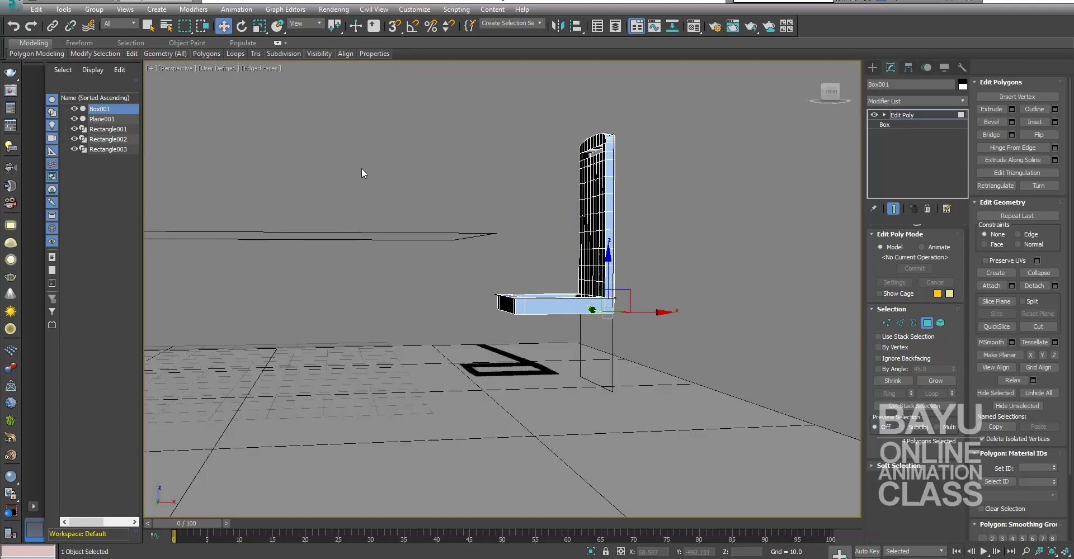
Pull the extruded corner faces down along Z into four chair legs
{"action": "middle_click_drag", "start_coordinate": [485, 297], "coordinate": [507, 308], "text": "alt"}
{"action": "scroll", "coordinate": [507, 309], "scroll_direction": "up", "scroll_amount": 2}
{"action": "mouse_move", "coordinate": [600, 337]}
{"action": "middle_mouse_down", "text": "alt"}
{"action": "mouse_move", "coordinate": [568, 314]}
{"action": "mouse_move", "coordinate": [599, 311]}
{"action": "middle_mouse_up", "text": "alt"}
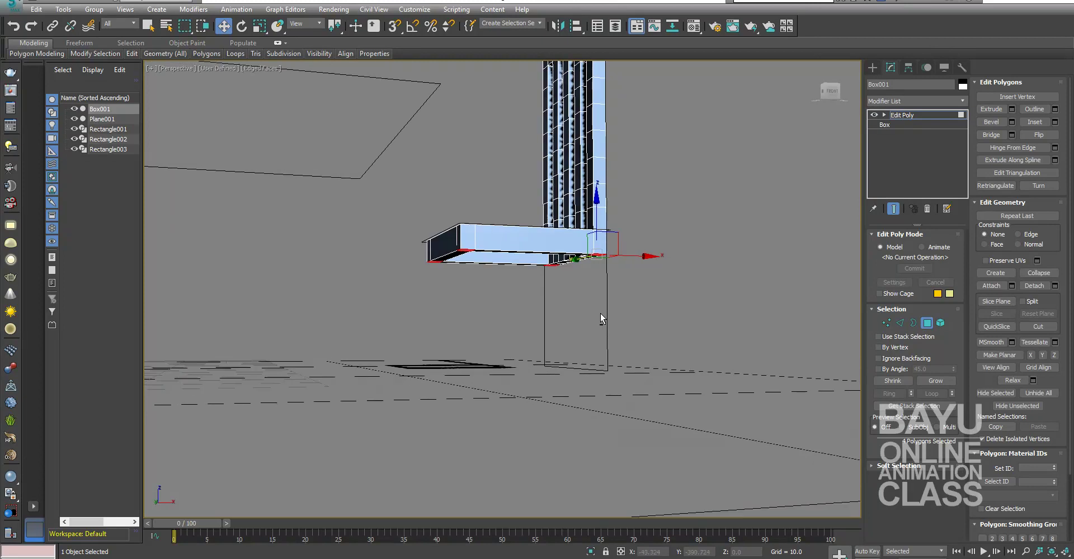
{"action": "left_click_drag", "start_coordinate": [595, 215], "coordinate": [614, 331]}
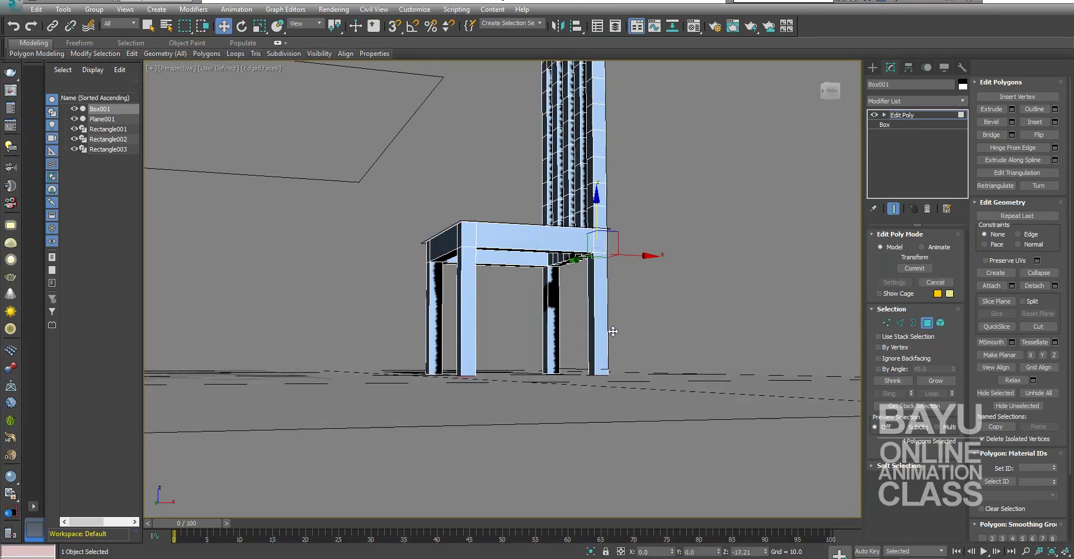
{"action": "scroll", "coordinate": [495, 301], "scroll_direction": "down", "scroll_amount": 2}
{"action": "mouse_move", "coordinate": [495, 301]}
{"action": "middle_mouse_down", "text": "alt"}
{"action": "mouse_move", "coordinate": [660, 328]}
{"action": "mouse_move", "coordinate": [626, 316]}
{"action": "mouse_move", "coordinate": [683, 313]}
{"action": "middle_mouse_up", "text": "alt"}
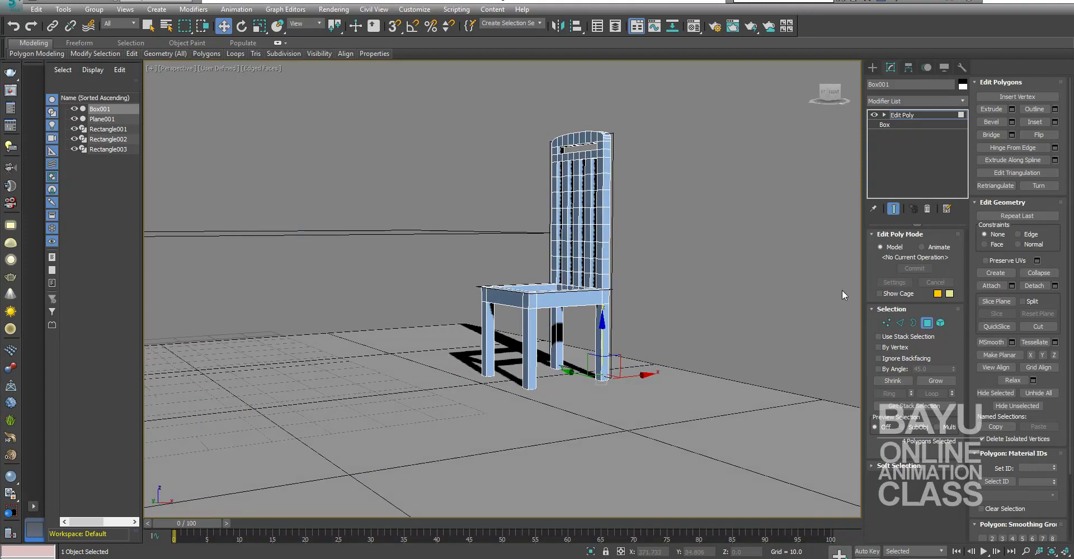
{"action": "left_click", "coordinate": [928, 324]}
Set the Object Color of the chair and its outline shapes to black
{"action": "left_click", "coordinate": [646, 318]}
{"action": "mouse_move", "coordinate": [680, 292]}
{"action": "middle_mouse_down", "text": "alt"}
{"action": "mouse_move", "coordinate": [736, 309]}
{"action": "mouse_move", "coordinate": [678, 300]}
{"action": "mouse_move", "coordinate": [507, 213]}
{"action": "mouse_move", "coordinate": [572, 261]}
{"action": "middle_mouse_up", "text": "alt"}
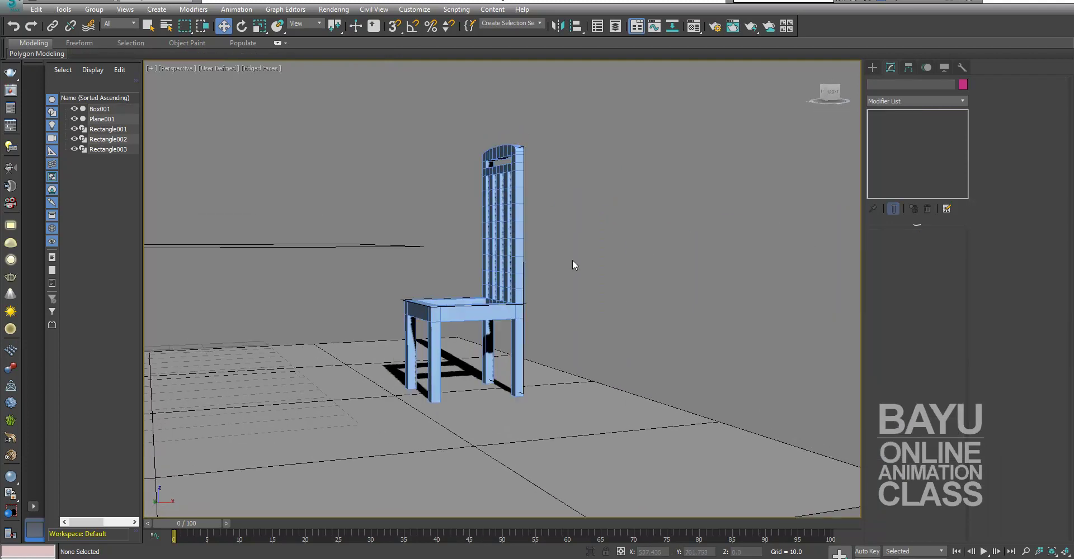
{"action": "left_click_drag", "start_coordinate": [571, 239], "coordinate": [499, 321]}
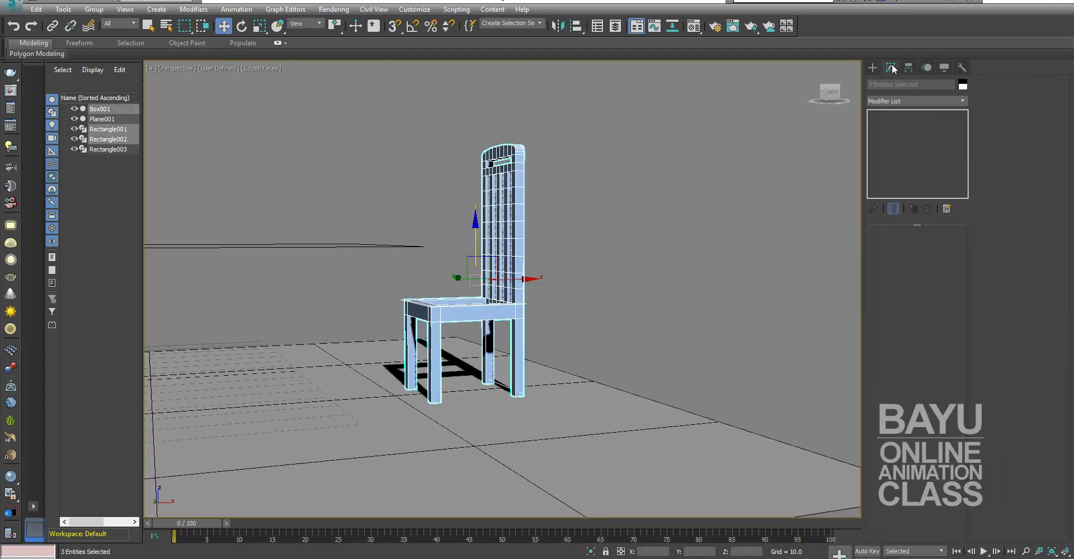
{"action": "left_click", "coordinate": [962, 86]}
{"action": "left_click", "coordinate": [622, 311]}
{"action": "left_click", "coordinate": [603, 346]}
{"action": "key", "text": "z"}
{"action": "mouse_move", "coordinate": [630, 310]}
{"action": "middle_mouse_down", "text": "alt"}
{"action": "mouse_move", "coordinate": [503, 285]}
{"action": "mouse_move", "coordinate": [568, 282]}
{"action": "mouse_move", "coordinate": [583, 234]}
{"action": "mouse_move", "coordinate": [593, 249]}
{"action": "middle_mouse_up", "text": "alt"}
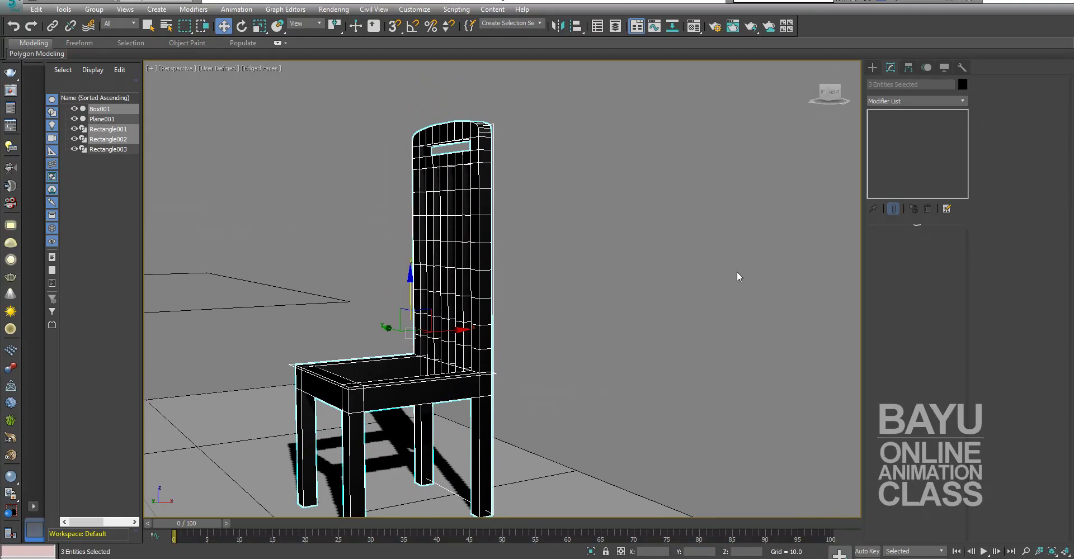
Select only Box001 and, in Vertex mode, box-select the vertices at the top of the back
{"action": "left_click", "coordinate": [874, 70]}
{"action": "left_click", "coordinate": [890, 68]}
{"action": "left_click", "coordinate": [492, 288], "text": "alt"}
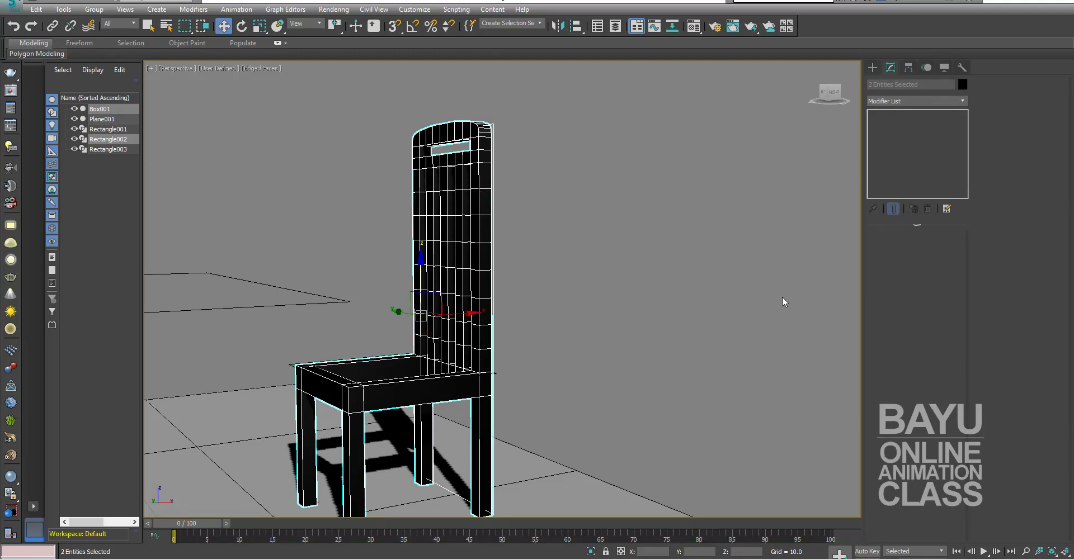
{"action": "left_click", "coordinate": [512, 225]}
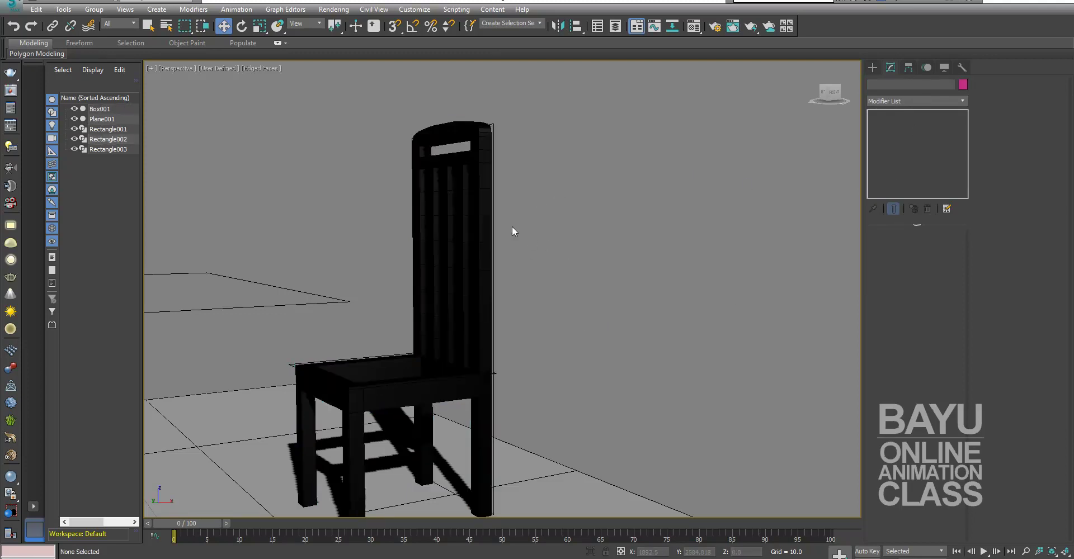
{"action": "left_click", "coordinate": [479, 209]}
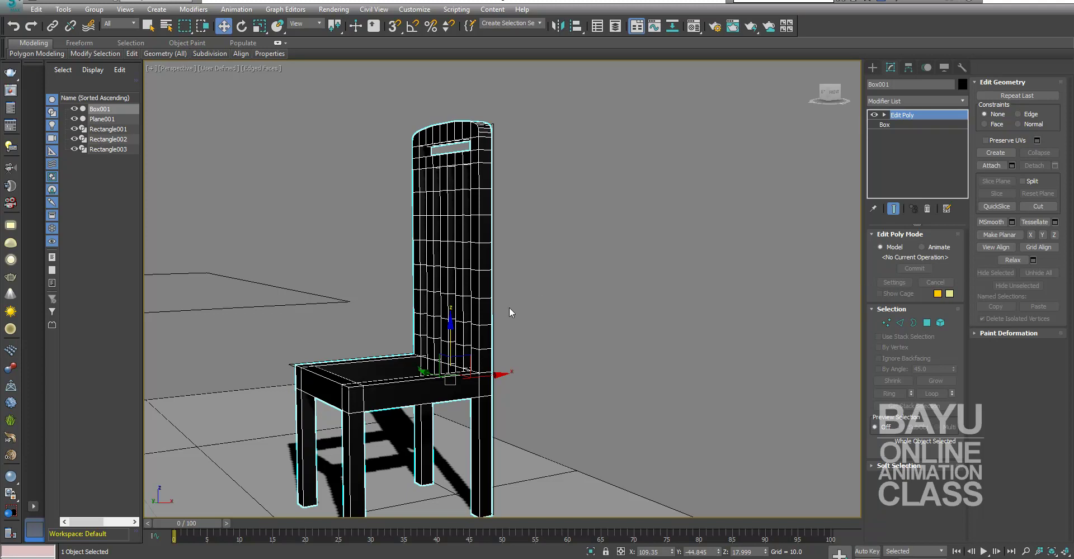
{"action": "mouse_move", "coordinate": [588, 309]}
{"action": "middle_mouse_down", "text": "alt"}
{"action": "mouse_move", "coordinate": [649, 403]}
{"action": "mouse_move", "coordinate": [624, 399]}
{"action": "mouse_move", "coordinate": [634, 405]}
{"action": "middle_mouse_up", "text": "alt"}
{"action": "middle_click_drag", "start_coordinate": [645, 276], "coordinate": [624, 332], "text": "alt"}
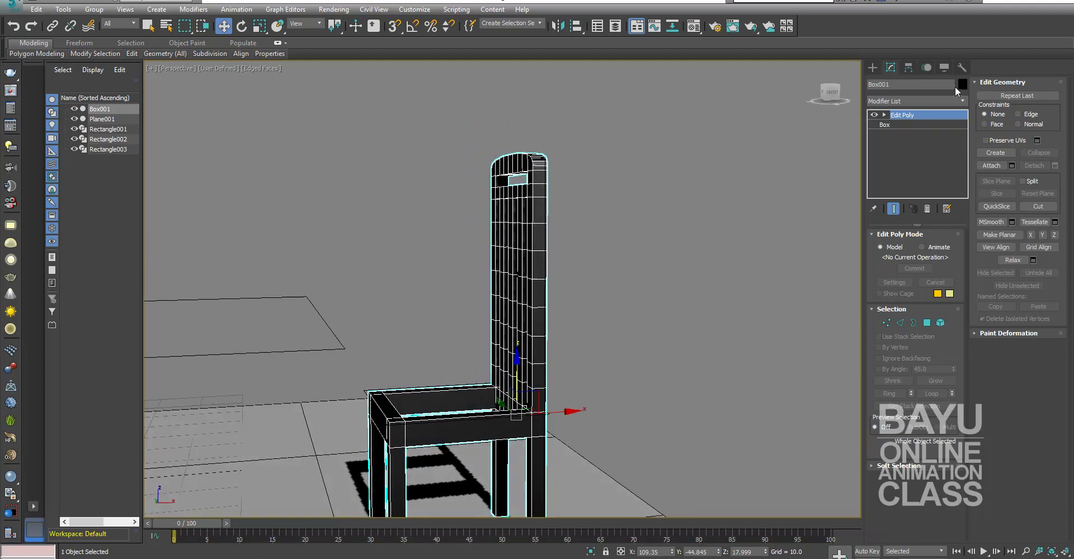
{"action": "left_click", "coordinate": [885, 322]}
{"action": "middle_click_drag", "start_coordinate": [686, 223], "coordinate": [604, 199], "text": "alt"}
{"action": "mouse_move", "coordinate": [626, 148]}
{"action": "left_mouse_down"}
{"action": "mouse_move", "coordinate": [542, 239]}
{"action": "mouse_move", "coordinate": [468, 243]}
{"action": "left_mouse_up"}
Add a Bend modifier to the selected top-of-back vertices and raise its angle
{"action": "middle_click_drag", "start_coordinate": [468, 243], "coordinate": [694, 309], "text": "alt"}
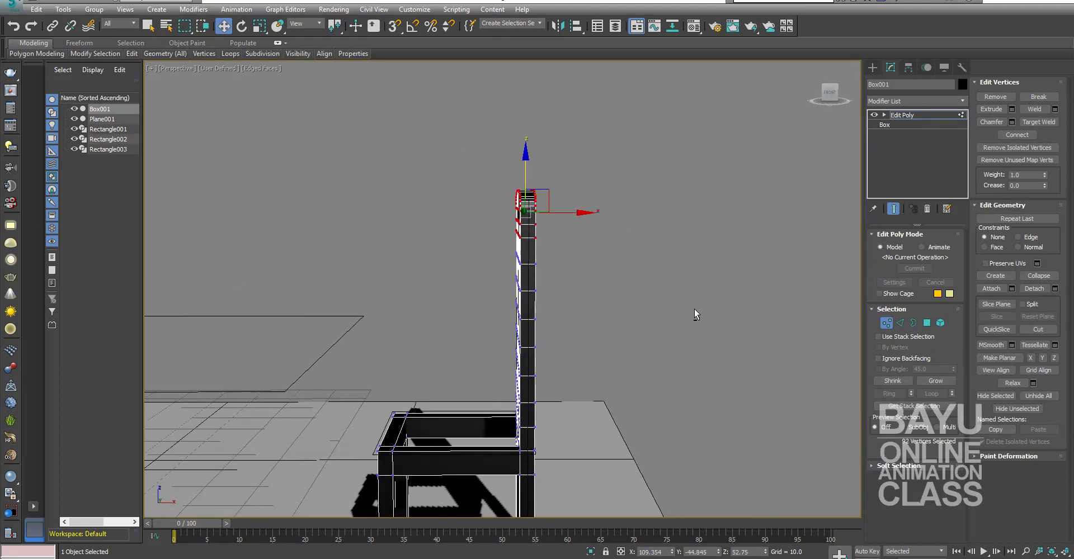
{"action": "left_click", "coordinate": [962, 100]}
{"action": "key", "text": "b"}
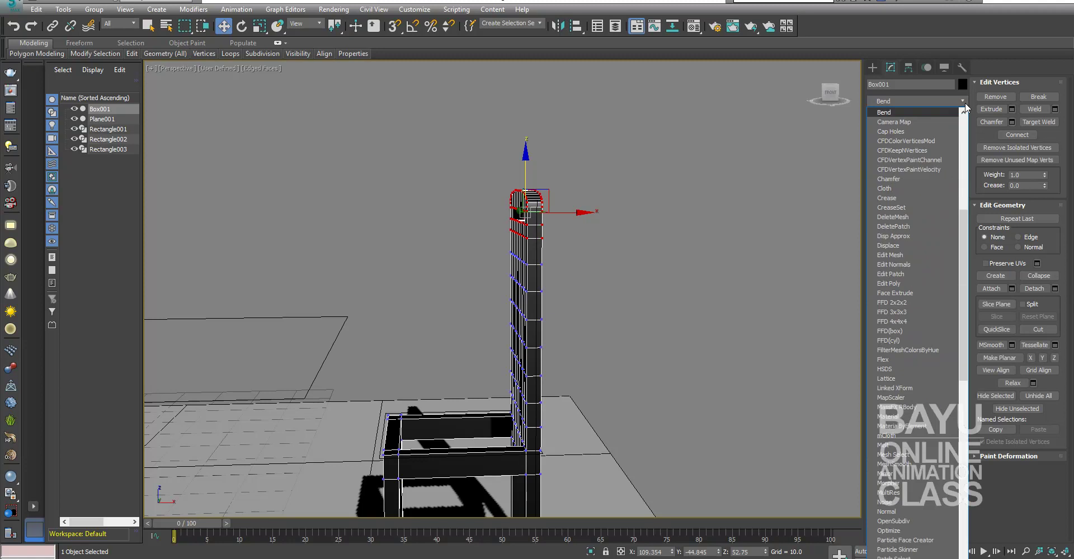
{"action": "left_click", "coordinate": [924, 112]}
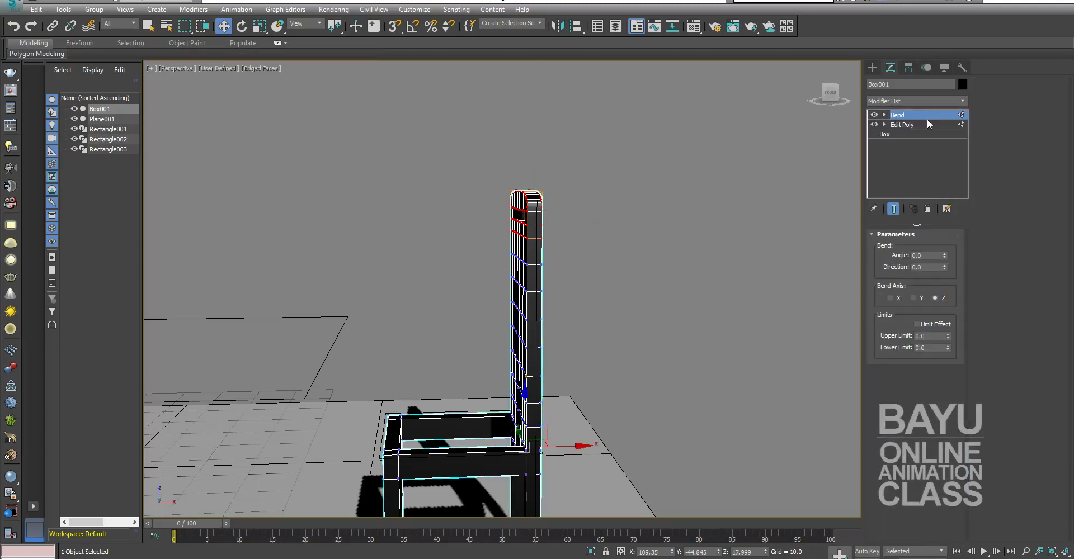
{"action": "left_click_drag", "start_coordinate": [943, 255], "coordinate": [939, 185]}
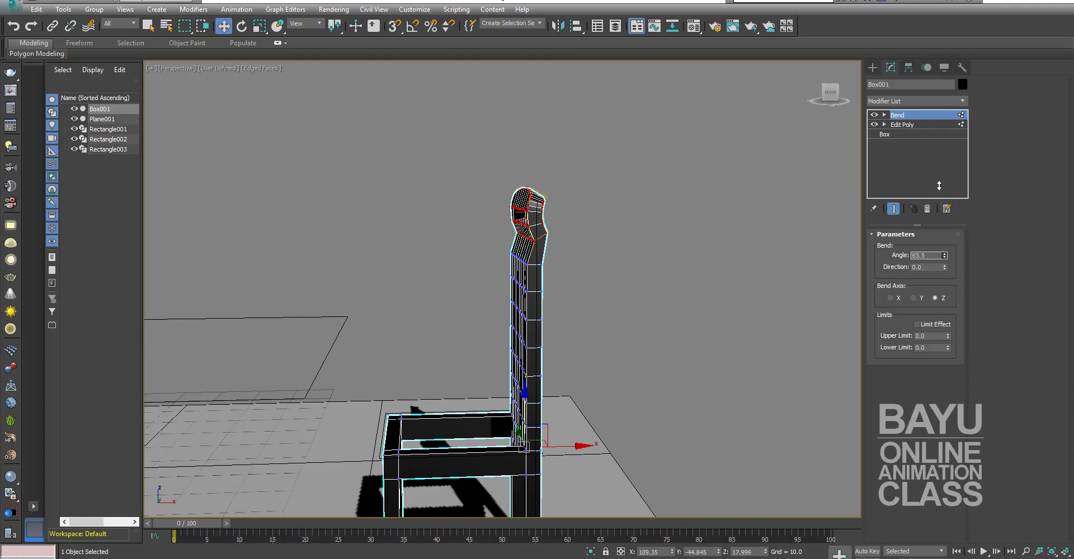
Move the Bend's Center lower down the chair back
{"action": "left_click", "coordinate": [884, 114]}
{"action": "left_click", "coordinate": [904, 134]}
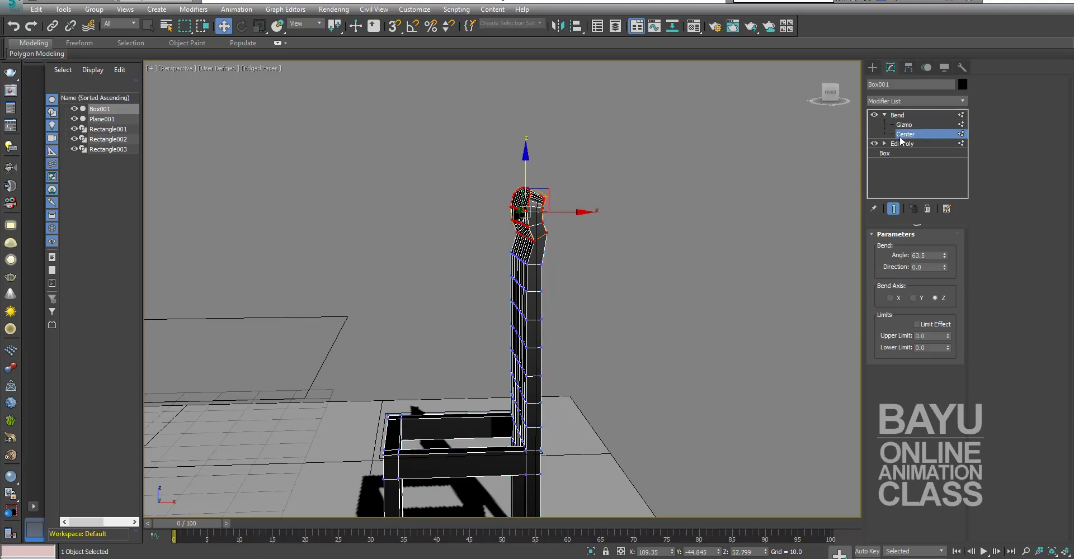
{"action": "middle_click_drag", "start_coordinate": [520, 319], "coordinate": [496, 294], "text": "alt"}
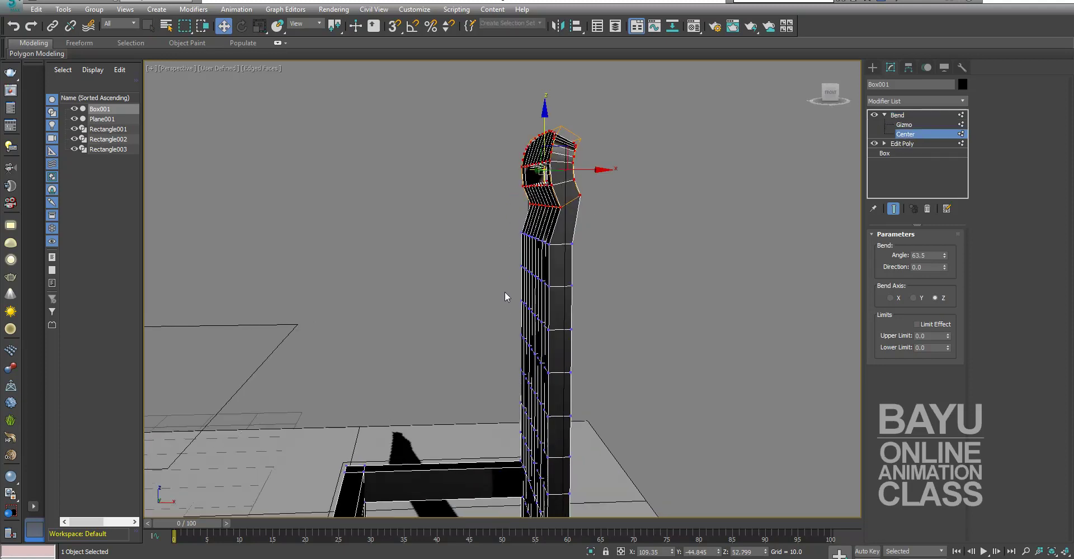
{"action": "left_click_drag", "start_coordinate": [547, 126], "coordinate": [546, 162]}
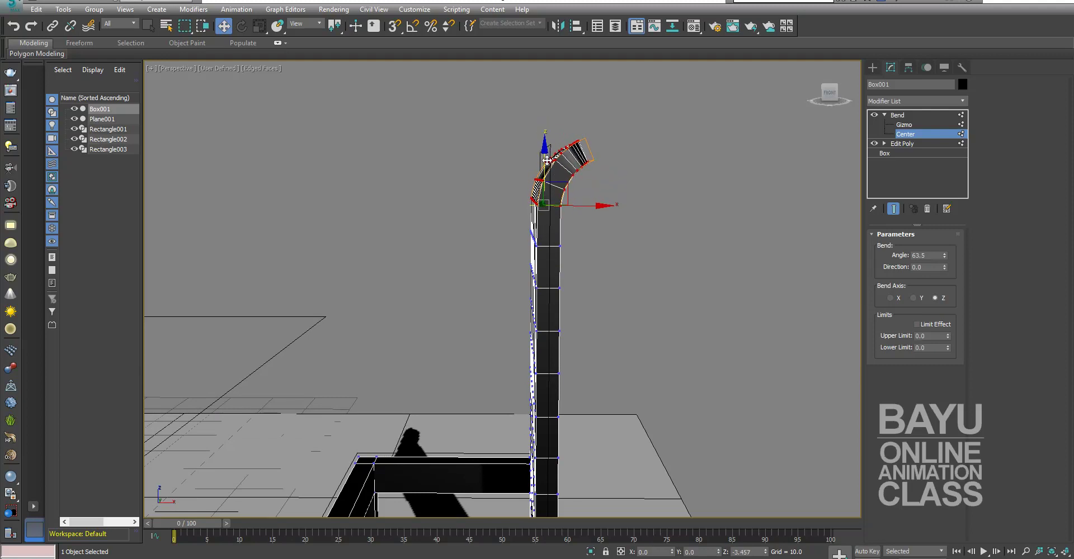
{"action": "middle_click_drag", "start_coordinate": [520, 305], "coordinate": [557, 312], "text": "alt"}
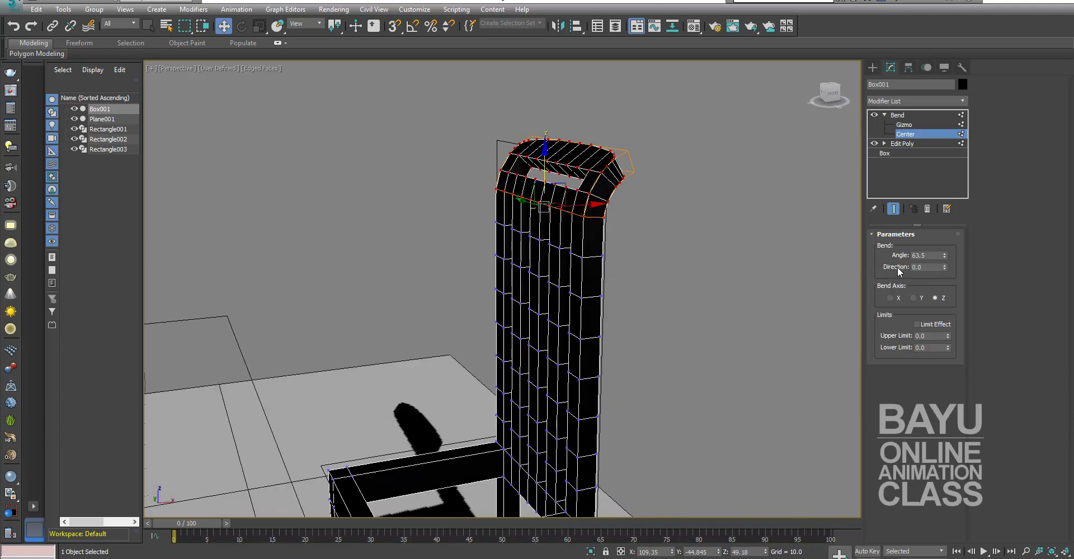
Set the Bend angle to 45 and exit the Bend sub-object level
{"action": "double_click", "coordinate": [933, 257]}
{"action": "type", "text": "45"}
{"action": "key", "text": "Return"}
{"action": "middle_click_drag", "start_coordinate": [564, 338], "coordinate": [587, 307], "text": "alt"}
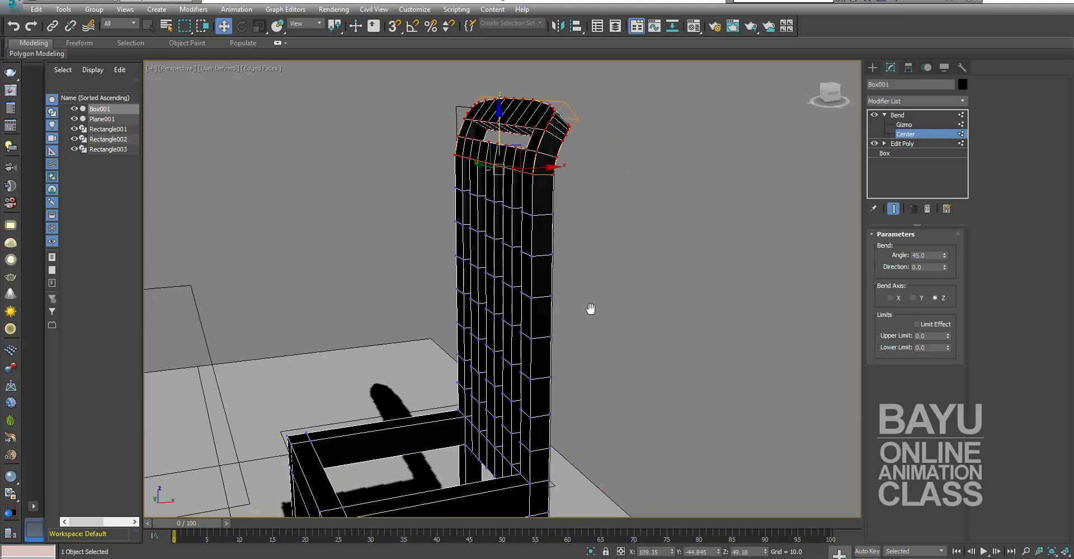
{"action": "mouse_move", "coordinate": [683, 330]}
{"action": "middle_mouse_down", "text": "alt"}
{"action": "mouse_move", "coordinate": [606, 331]}
{"action": "mouse_move", "coordinate": [726, 336]}
{"action": "mouse_move", "coordinate": [687, 343]}
{"action": "middle_mouse_up", "text": "alt"}
{"action": "scroll", "coordinate": [699, 336], "scroll_direction": "down", "scroll_amount": 3}
{"action": "scroll", "coordinate": [646, 330], "scroll_direction": "down", "scroll_amount": 4}
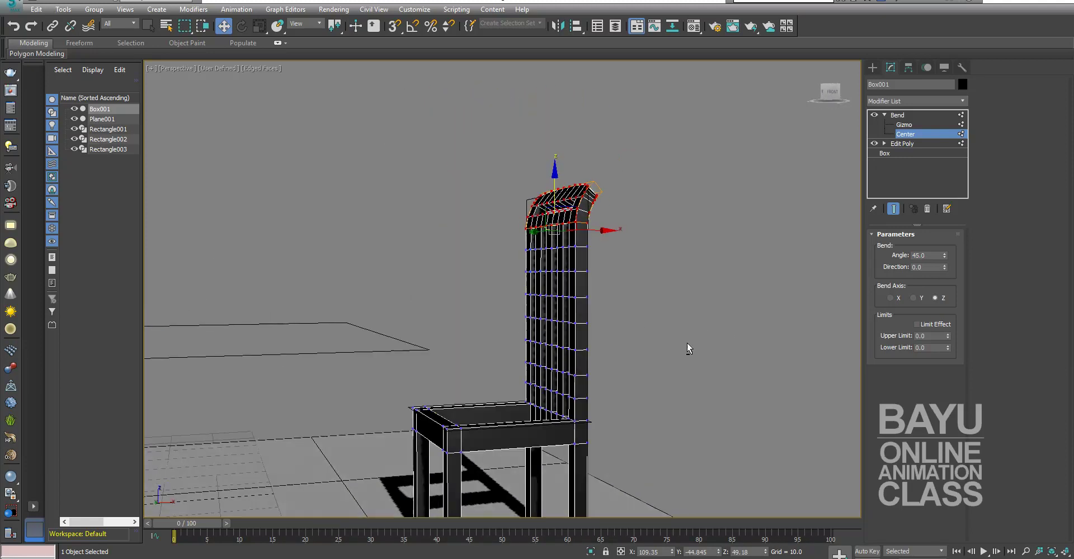
{"action": "left_click", "coordinate": [894, 115]}
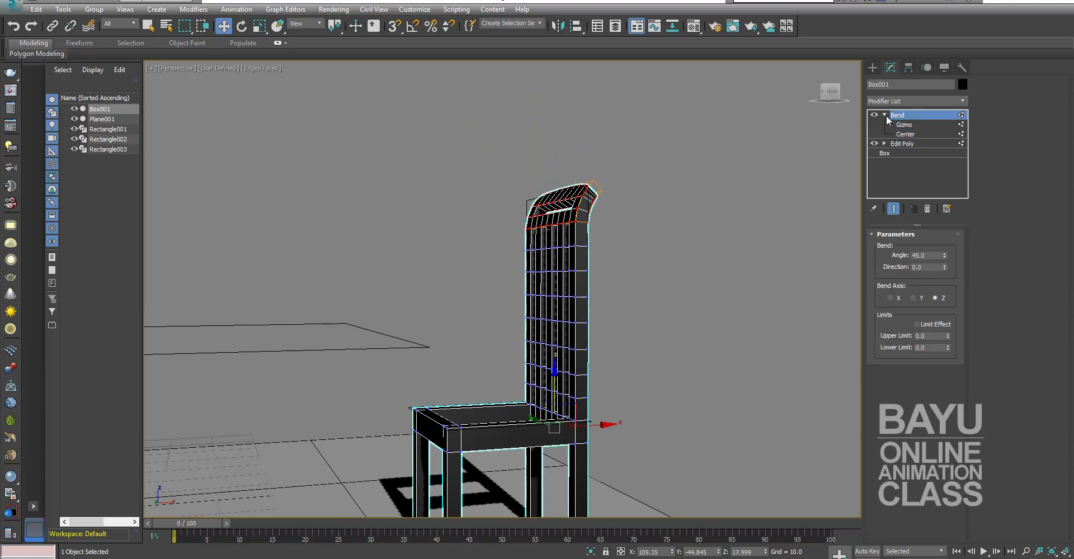
{"action": "left_click", "coordinate": [918, 114]}
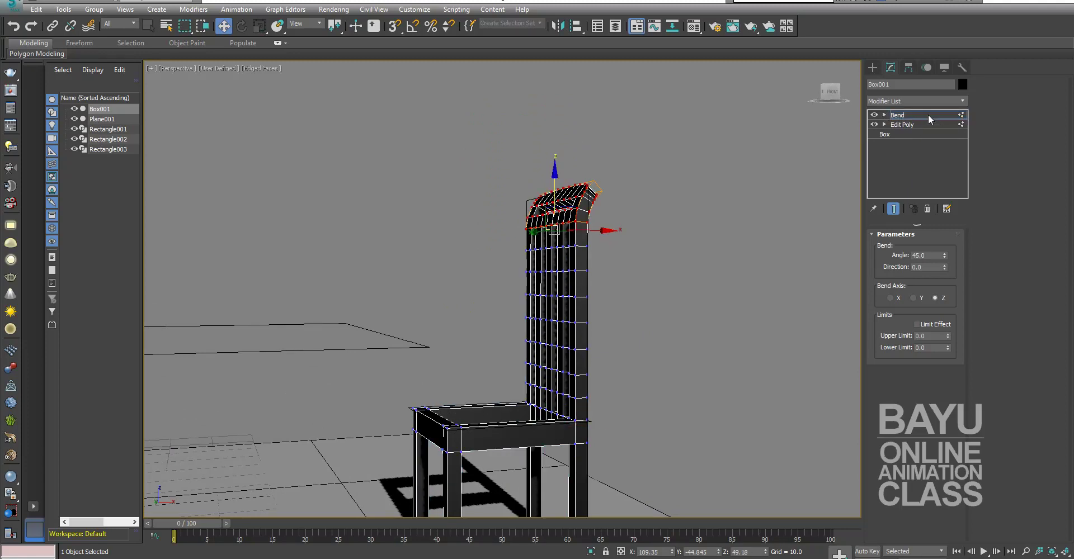
Stack a Mesh Select modifier above Bend and window-select the upper backrest vertices
{"action": "left_click", "coordinate": [927, 114]}
{"action": "left_click", "coordinate": [963, 101]}
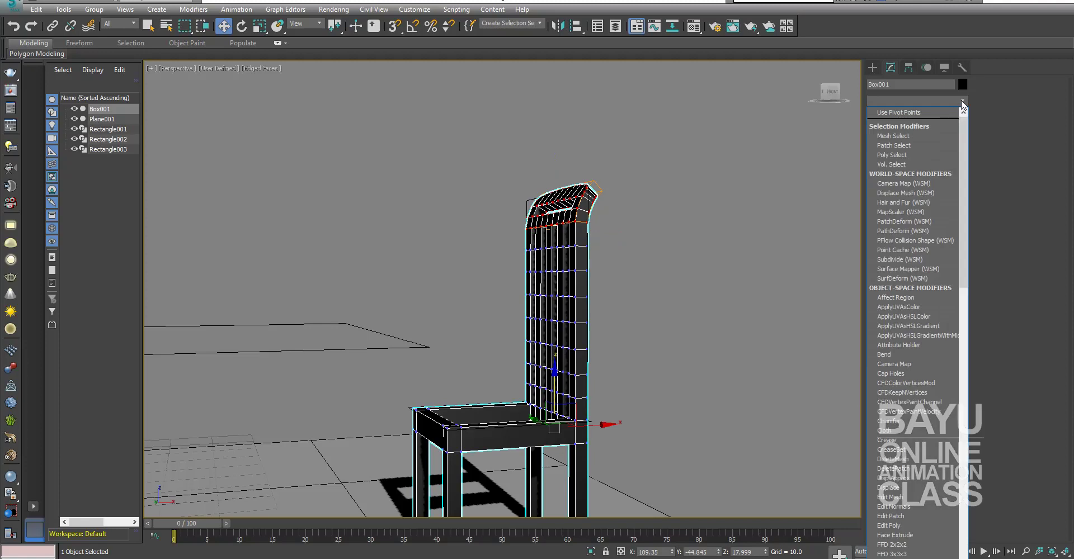
{"action": "key", "text": "m"}
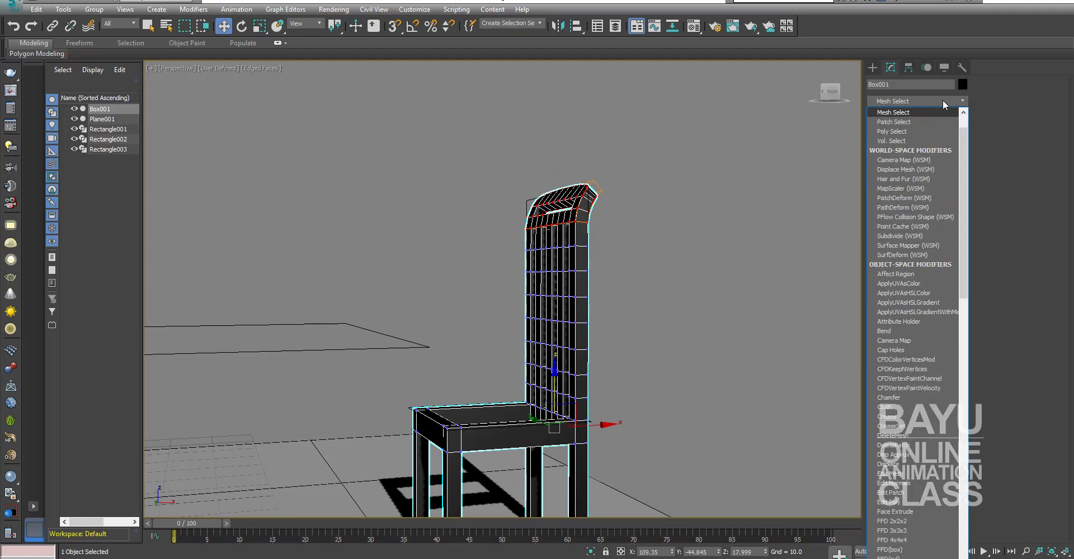
{"action": "left_click", "coordinate": [920, 111]}
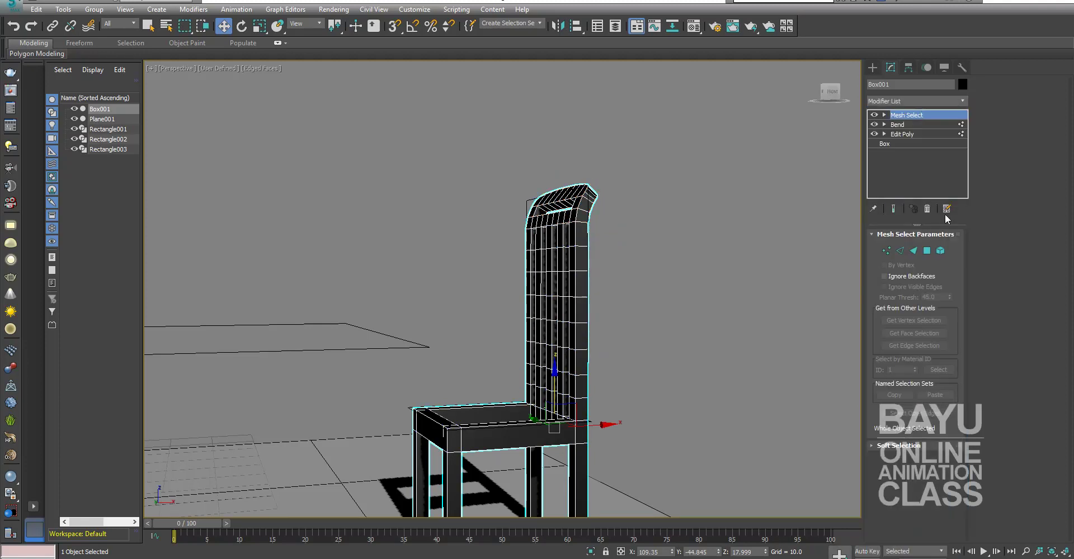
{"action": "left_click", "coordinate": [886, 251]}
{"action": "mouse_move", "coordinate": [642, 267]}
{"action": "middle_mouse_down", "text": "alt"}
{"action": "mouse_move", "coordinate": [667, 267]}
{"action": "mouse_move", "coordinate": [659, 257]}
{"action": "middle_mouse_up", "text": "alt"}
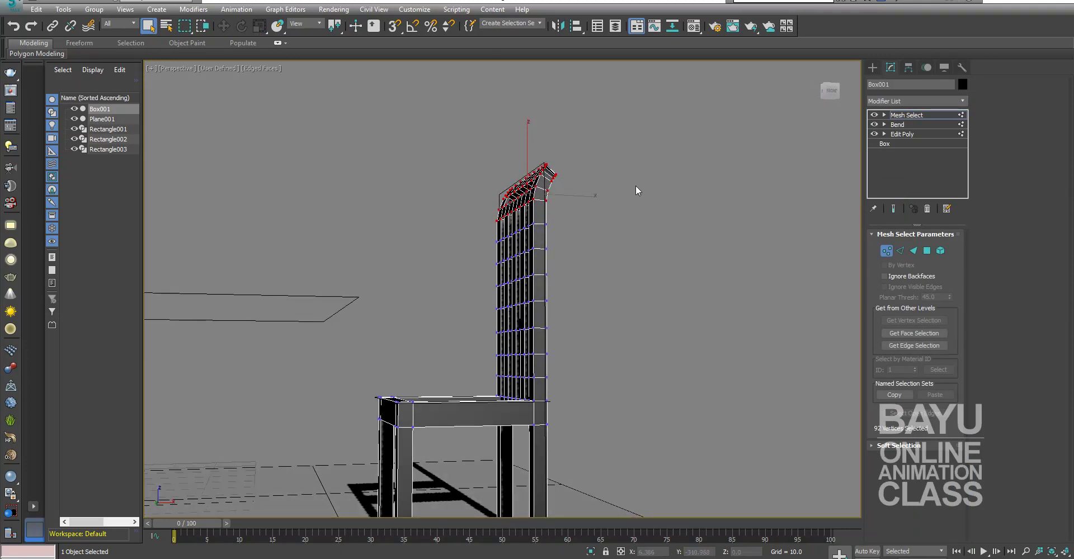
{"action": "left_click_drag", "start_coordinate": [628, 100], "coordinate": [492, 378]}
{"action": "mouse_move", "coordinate": [465, 367]}
{"action": "left_mouse_down"}
{"action": "mouse_move", "coordinate": [464, 348]}
{"action": "mouse_move", "coordinate": [459, 368]}
{"action": "left_mouse_up"}
{"action": "middle_click_drag", "start_coordinate": [681, 347], "coordinate": [584, 343], "text": "alt"}
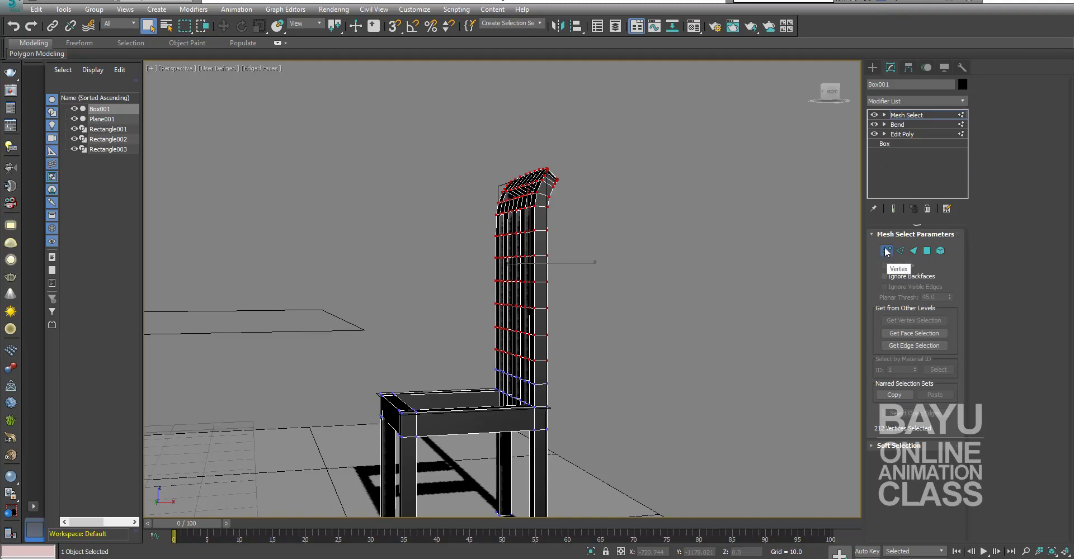
Add a second Bend modifier to the backrest with a 39° angle
{"action": "left_click", "coordinate": [962, 101]}
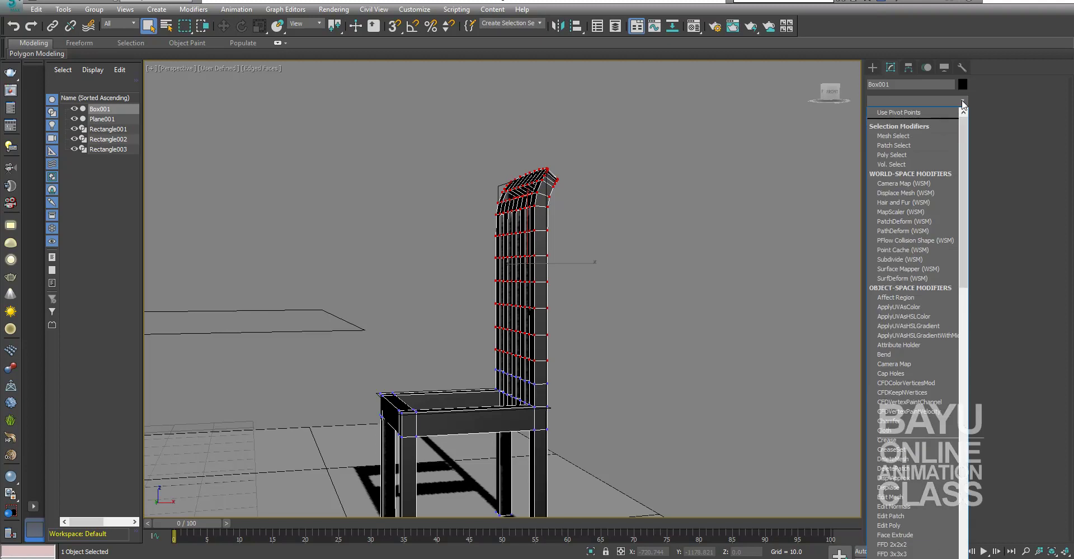
{"action": "key", "text": "b"}
{"action": "key", "text": "Return"}
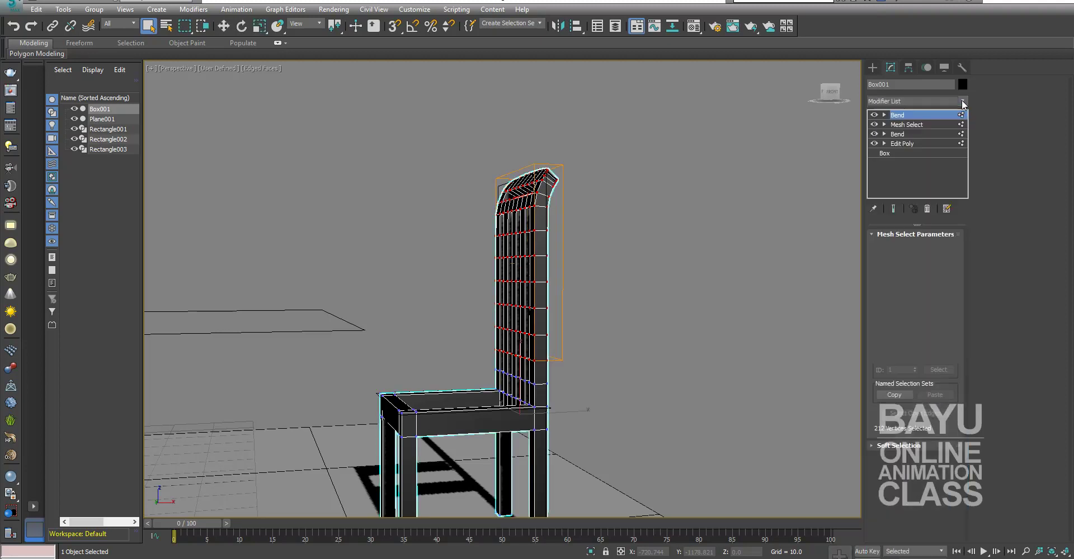
{"action": "left_click_drag", "start_coordinate": [944, 257], "coordinate": [941, 212]}
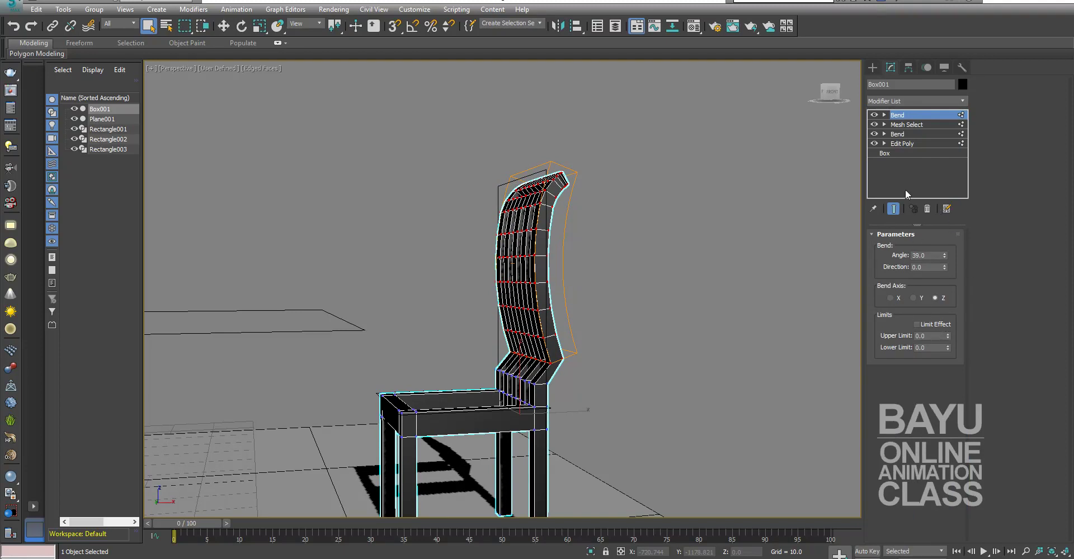
Move the new Bend's Center down and along X on the backrest to shape the arc
{"action": "left_click", "coordinate": [884, 115]}
{"action": "left_click", "coordinate": [901, 134]}
{"action": "middle_click_drag", "start_coordinate": [616, 288], "coordinate": [614, 300], "text": "alt"}
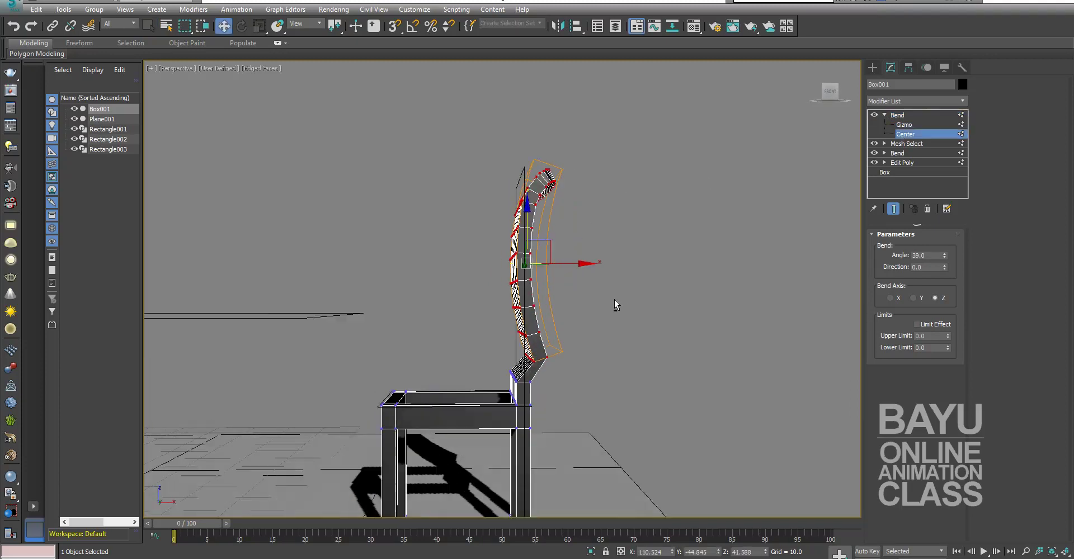
{"action": "left_click_drag", "start_coordinate": [528, 209], "coordinate": [546, 248]}
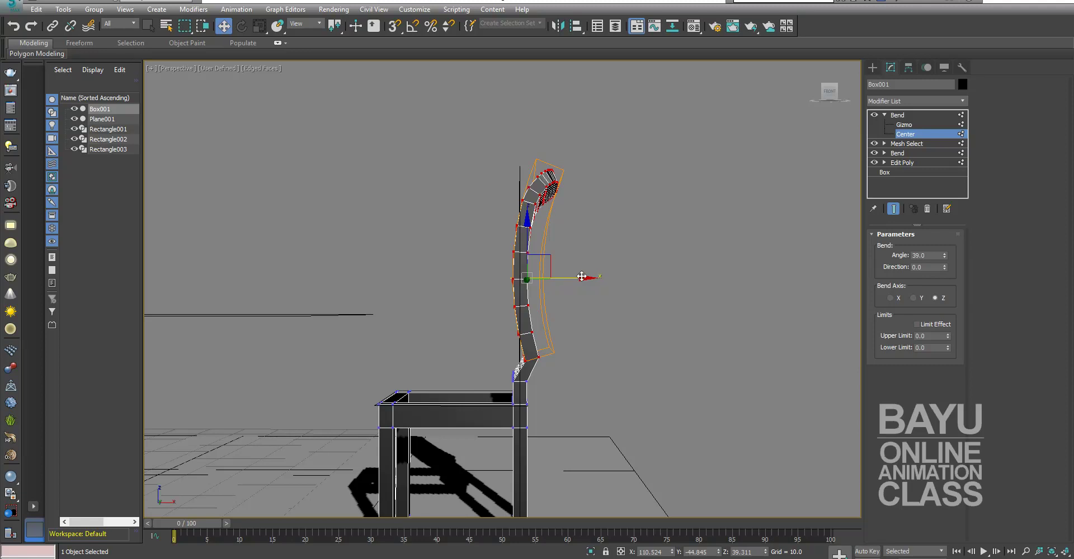
{"action": "left_click_drag", "start_coordinate": [583, 278], "coordinate": [579, 278]}
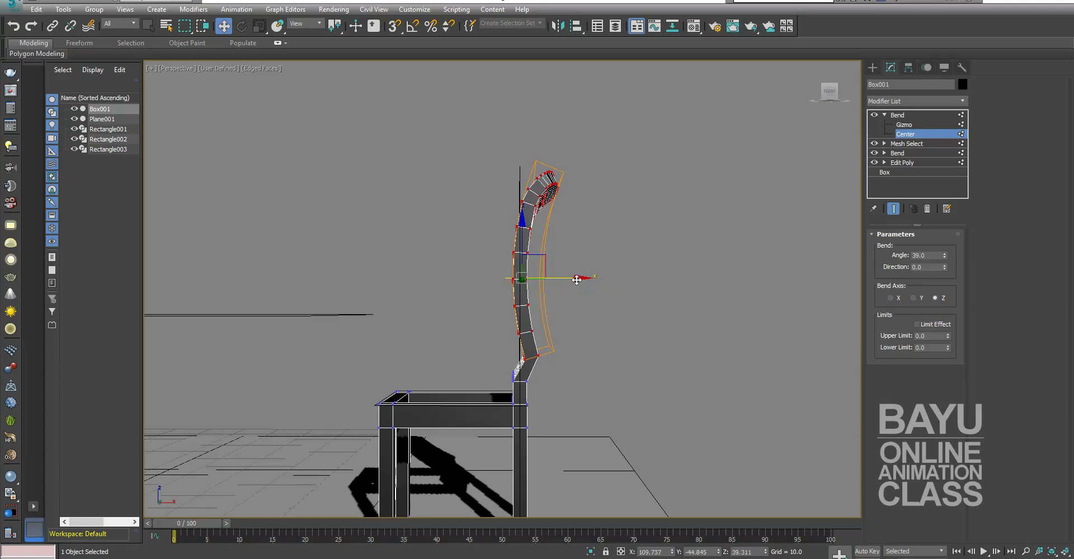
{"action": "scroll", "coordinate": [559, 311], "scroll_direction": "up", "scroll_amount": 5}
{"action": "scroll", "coordinate": [603, 313], "scroll_direction": "down", "scroll_amount": 2}
{"action": "mouse_move", "coordinate": [603, 313]}
{"action": "middle_mouse_down", "text": "alt"}
{"action": "mouse_move", "coordinate": [612, 331]}
{"action": "mouse_move", "coordinate": [679, 312]}
{"action": "mouse_move", "coordinate": [659, 342]}
{"action": "mouse_move", "coordinate": [598, 292]}
{"action": "middle_mouse_up", "text": "alt"}
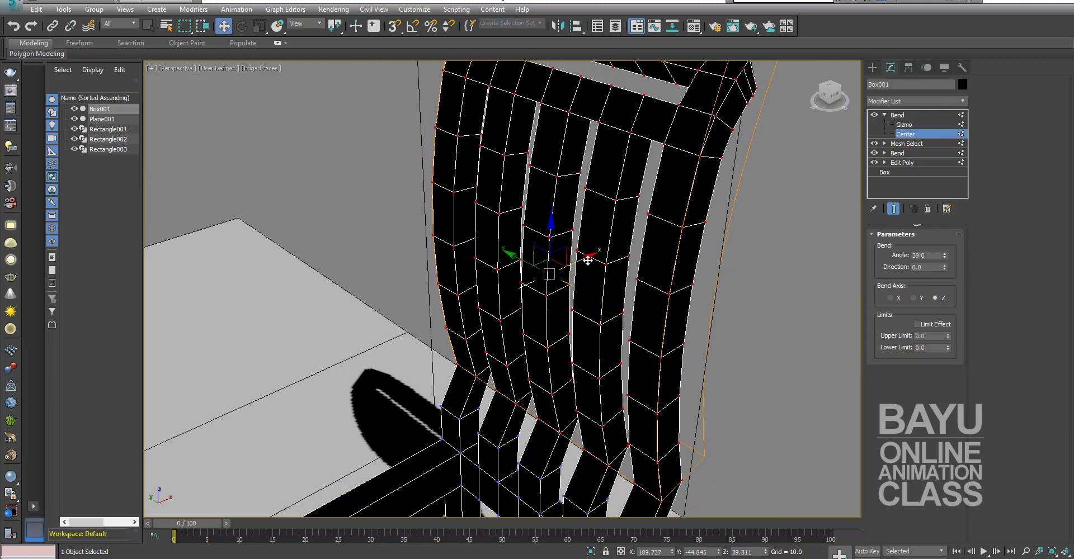
{"action": "left_click_drag", "start_coordinate": [586, 259], "coordinate": [579, 267]}
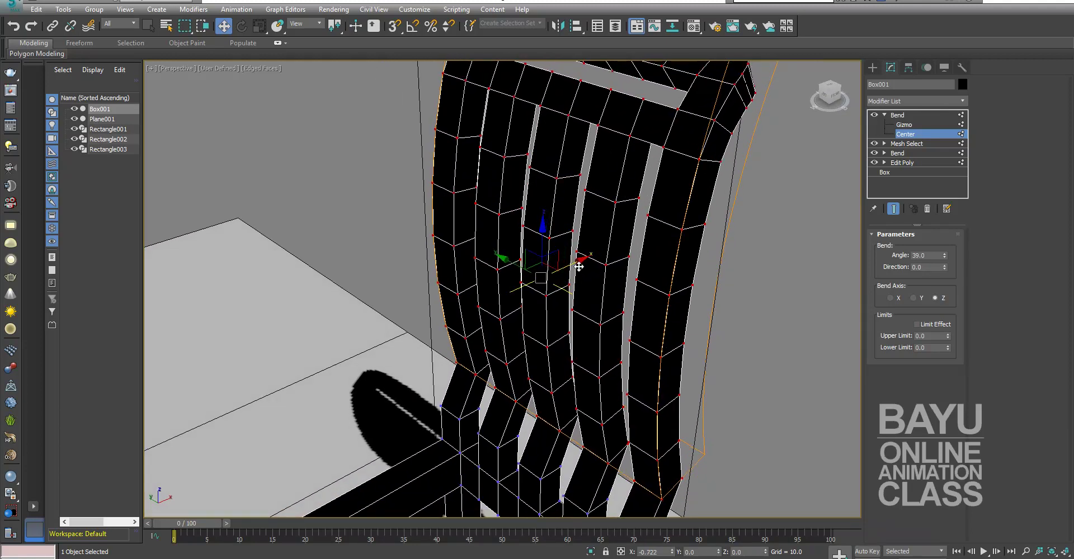
{"action": "middle_click_drag", "start_coordinate": [579, 267], "coordinate": [582, 304], "text": "alt"}
{"action": "left_click_drag", "start_coordinate": [558, 244], "coordinate": [559, 247]}
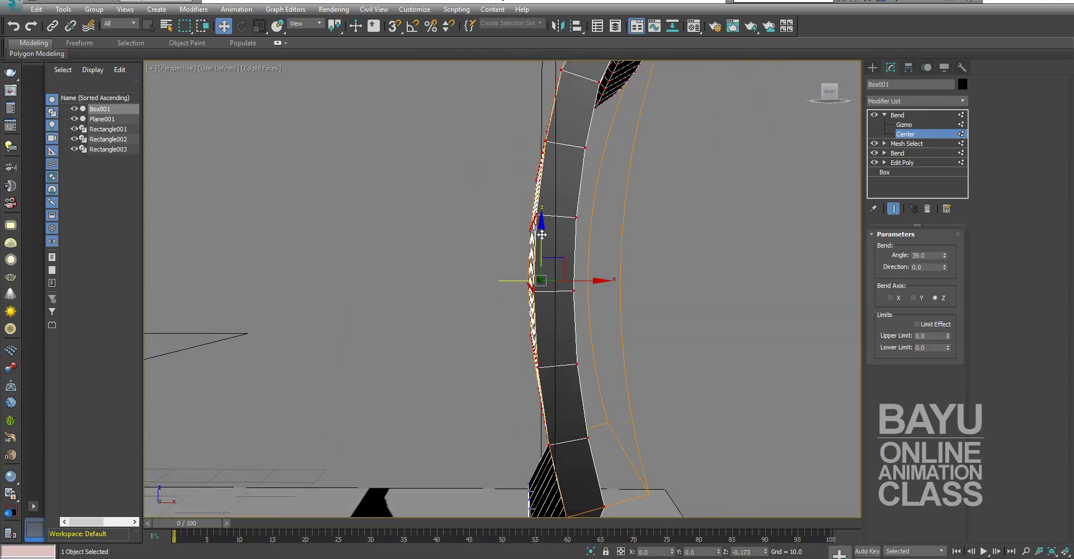
{"action": "mouse_move", "coordinate": [592, 303]}
{"action": "middle_mouse_down", "text": "alt"}
{"action": "mouse_move", "coordinate": [612, 302]}
{"action": "mouse_move", "coordinate": [541, 245]}
{"action": "middle_mouse_up", "text": "alt"}
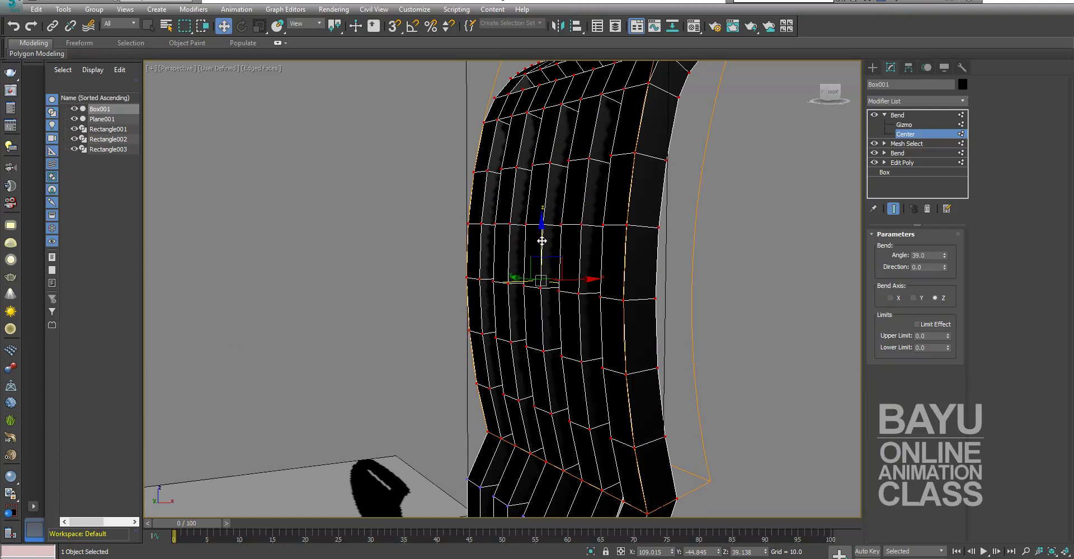
{"action": "middle_click_drag", "start_coordinate": [736, 367], "coordinate": [697, 341]}
Enable Limit Effect and raise the bend's Upper Limit to about 16.02
{"action": "left_click", "coordinate": [926, 325]}
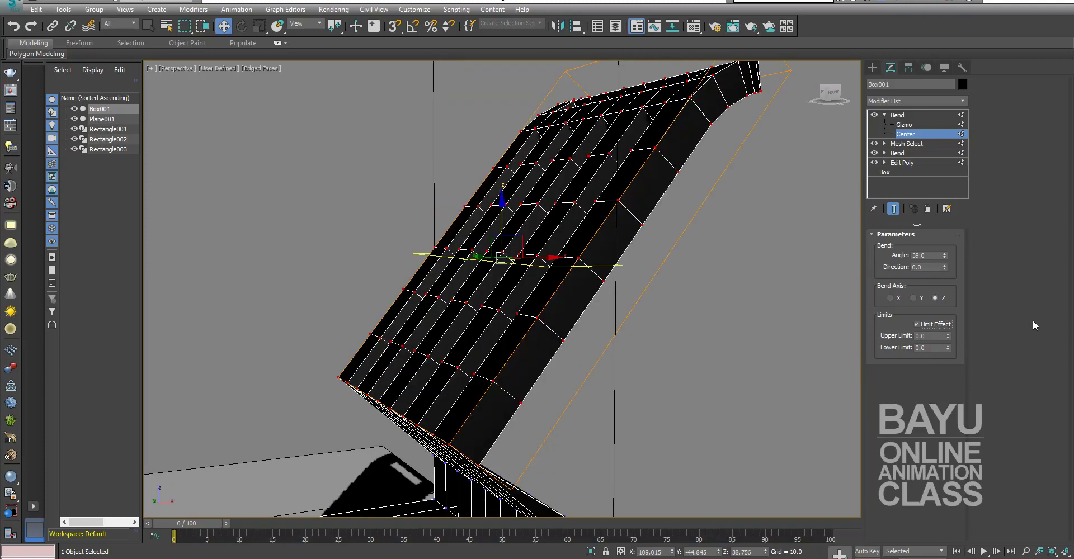
{"action": "mouse_move", "coordinate": [947, 340]}
{"action": "left_mouse_down"}
{"action": "mouse_move", "coordinate": [926, 550]}
{"action": "mouse_move", "coordinate": [926, 536]}
{"action": "left_mouse_up"}
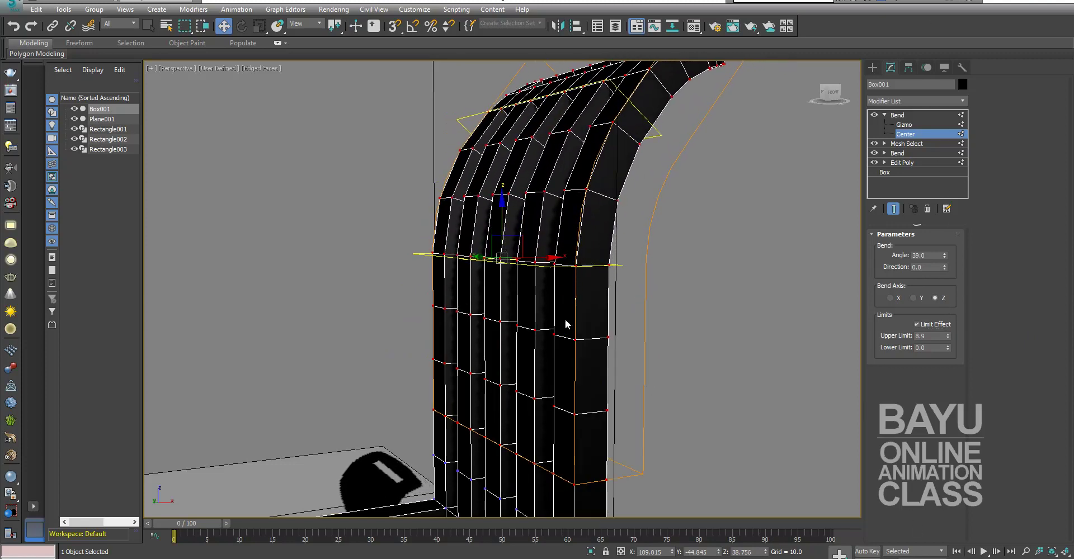
{"action": "middle_click_drag", "start_coordinate": [570, 314], "coordinate": [475, 396]}
{"action": "left_click_drag", "start_coordinate": [947, 336], "coordinate": [938, 282]}
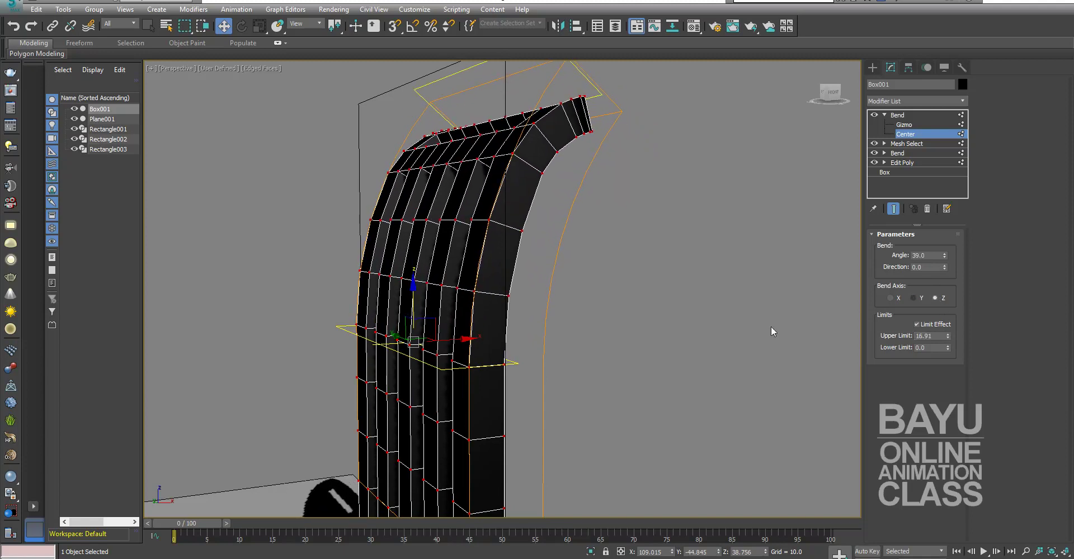
{"action": "scroll", "coordinate": [575, 364], "scroll_direction": "down", "scroll_amount": 2}
{"action": "middle_click_drag", "start_coordinate": [617, 463], "coordinate": [491, 412], "text": "alt"}
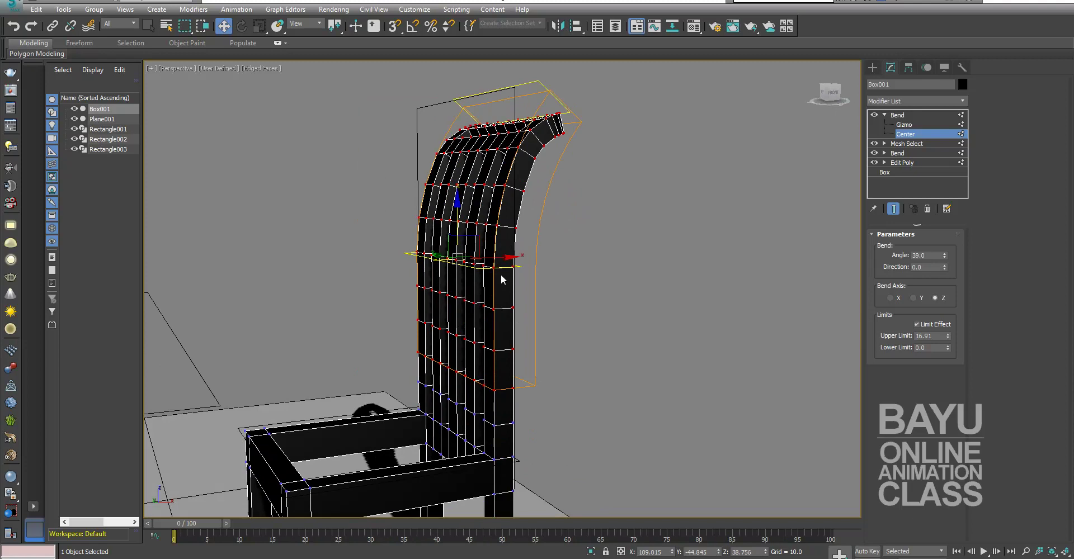
Lower the bend centre on the chair back and reduce the angle to 17.0
{"action": "left_click_drag", "start_coordinate": [457, 218], "coordinate": [461, 290]}
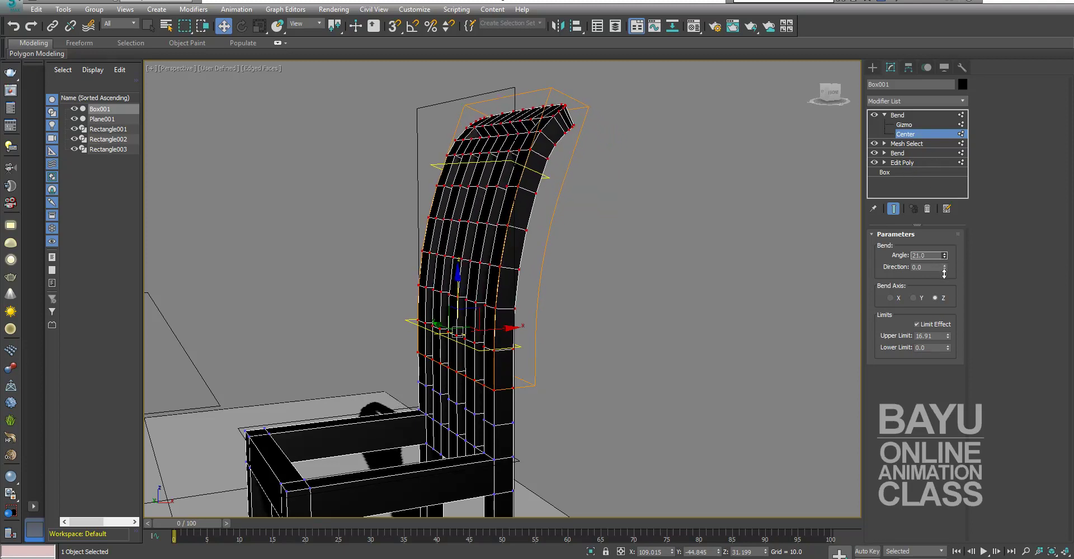
{"action": "left_click_drag", "start_coordinate": [944, 262], "coordinate": [945, 278]}
{"action": "middle_click_drag", "start_coordinate": [690, 297], "coordinate": [439, 316], "text": "alt"}
{"action": "left_click_drag", "start_coordinate": [459, 284], "coordinate": [458, 324]}
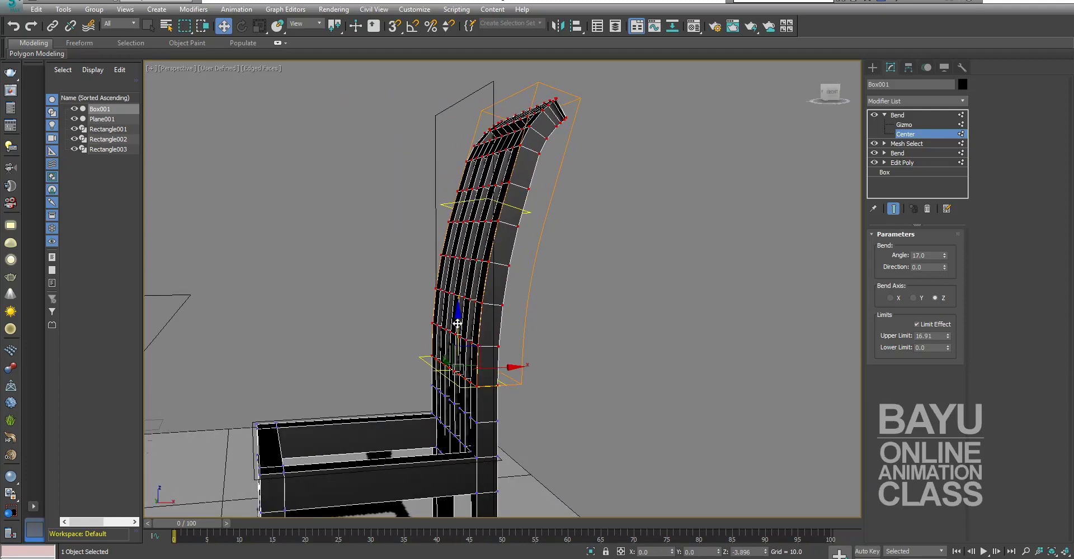
{"action": "middle_click_drag", "start_coordinate": [458, 323], "coordinate": [609, 367], "text": "alt"}
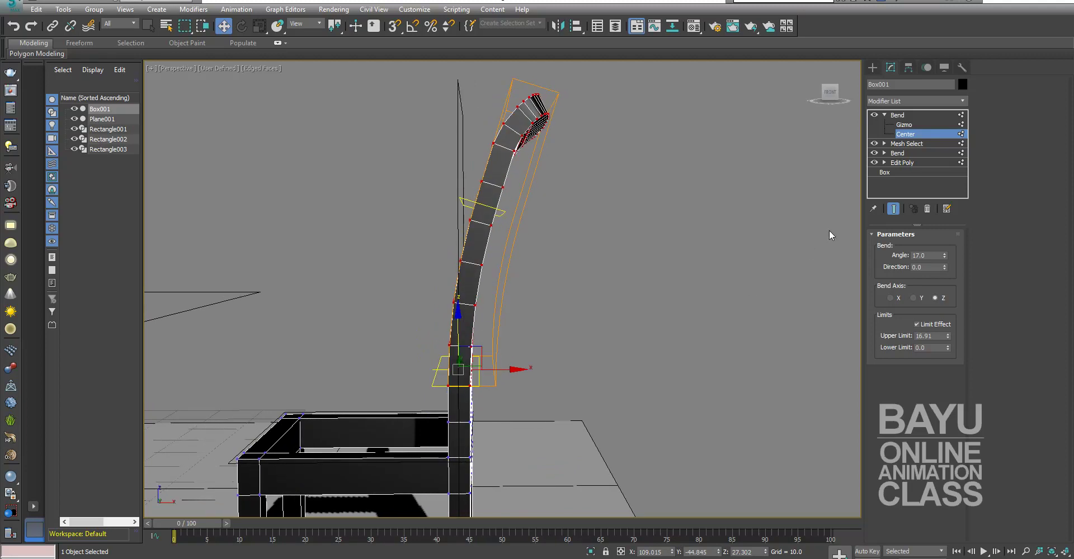
Set the Upper Limit to 25.149 and nudge the bend centre slightly upward
{"action": "left_click_drag", "start_coordinate": [947, 338], "coordinate": [937, 300]}
{"action": "mouse_move", "coordinate": [635, 339]}
{"action": "middle_mouse_down", "text": "alt"}
{"action": "mouse_move", "coordinate": [708, 345]}
{"action": "mouse_move", "coordinate": [633, 364]}
{"action": "mouse_move", "coordinate": [562, 350]}
{"action": "middle_mouse_up", "text": "alt"}
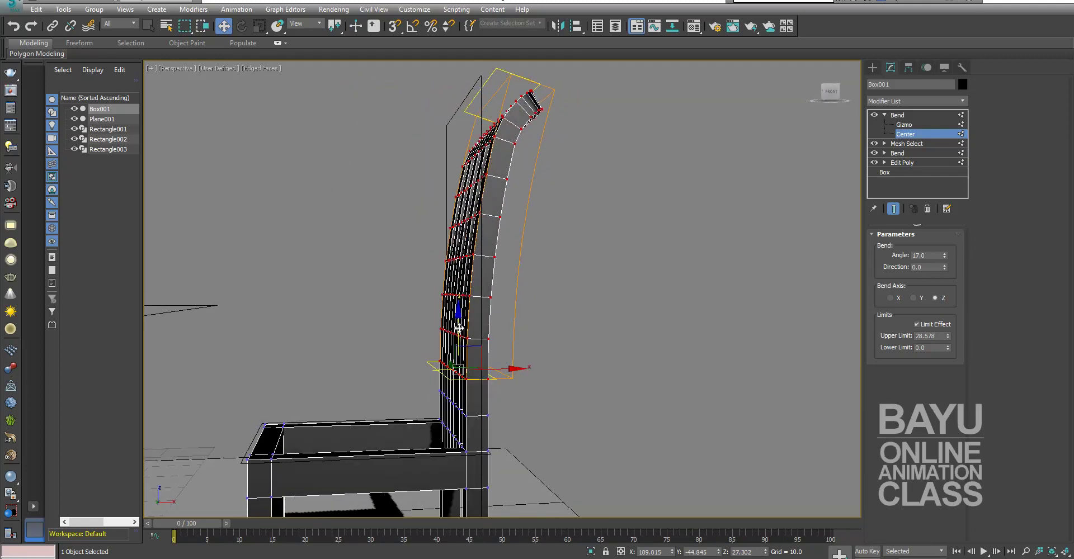
{"action": "left_click_drag", "start_coordinate": [458, 330], "coordinate": [459, 295]}
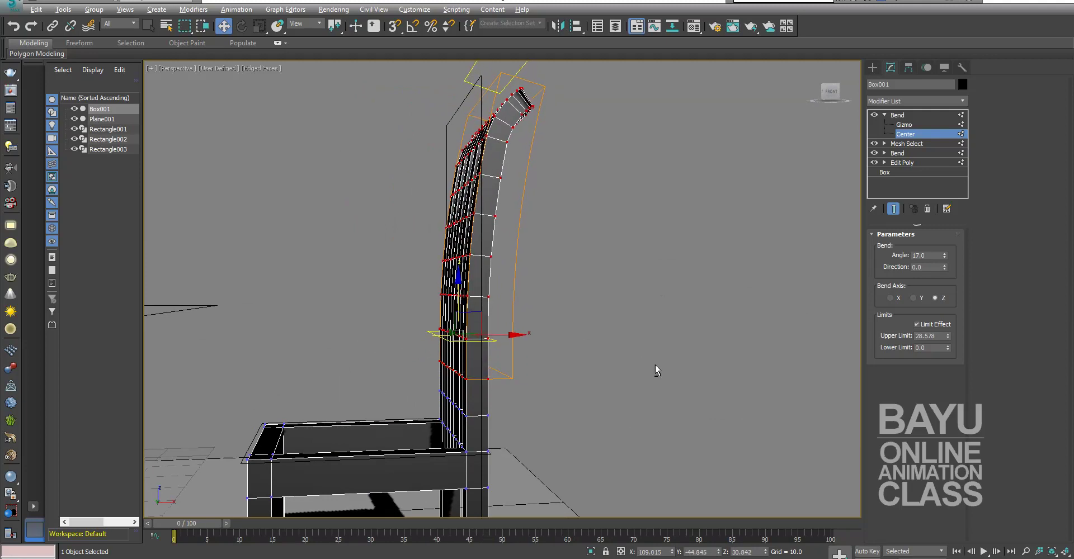
{"action": "middle_click_drag", "start_coordinate": [654, 371], "coordinate": [671, 384], "text": "alt"}
{"action": "left_click_drag", "start_coordinate": [948, 338], "coordinate": [947, 343]}
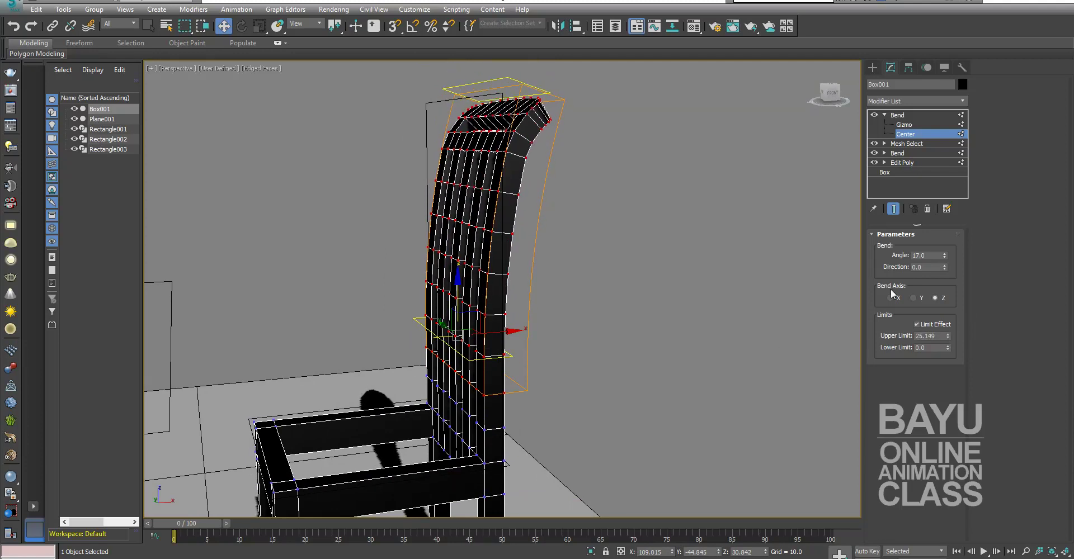
{"action": "mouse_move", "coordinate": [704, 331]}
{"action": "middle_mouse_down", "text": "alt"}
{"action": "mouse_move", "coordinate": [762, 326]}
{"action": "mouse_move", "coordinate": [635, 326]}
{"action": "mouse_move", "coordinate": [661, 326]}
{"action": "middle_mouse_up", "text": "alt"}
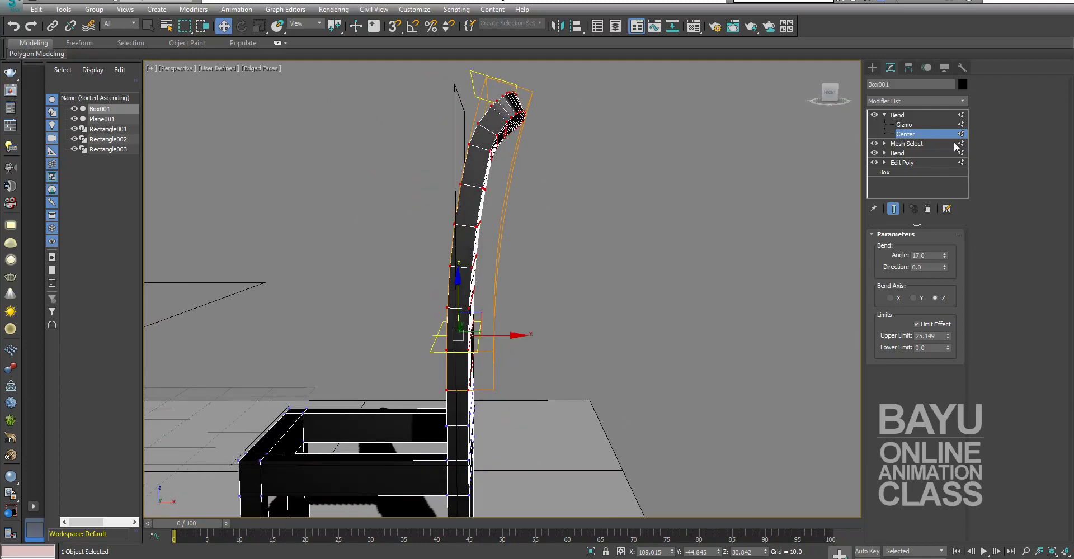
Shift the Bend gizmo and then its centre sideways along X
{"action": "left_click", "coordinate": [912, 125]}
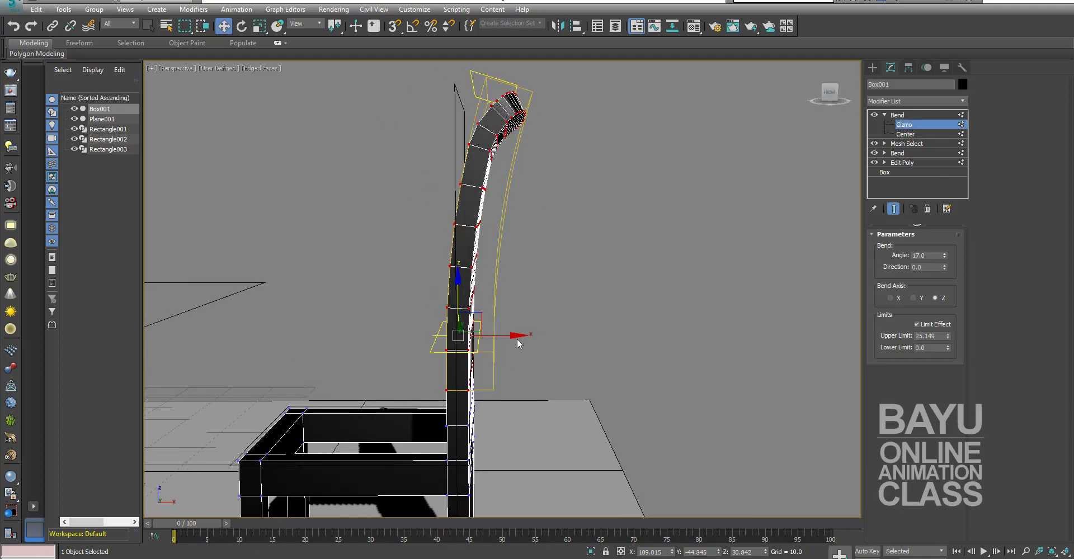
{"action": "left_click_drag", "start_coordinate": [515, 336], "coordinate": [505, 336]}
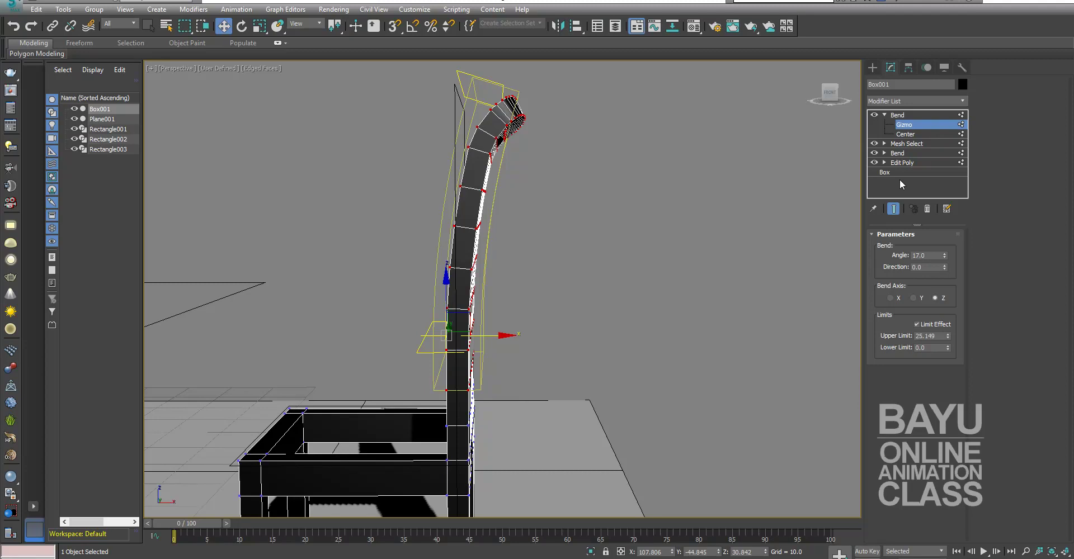
{"action": "left_click", "coordinate": [907, 134]}
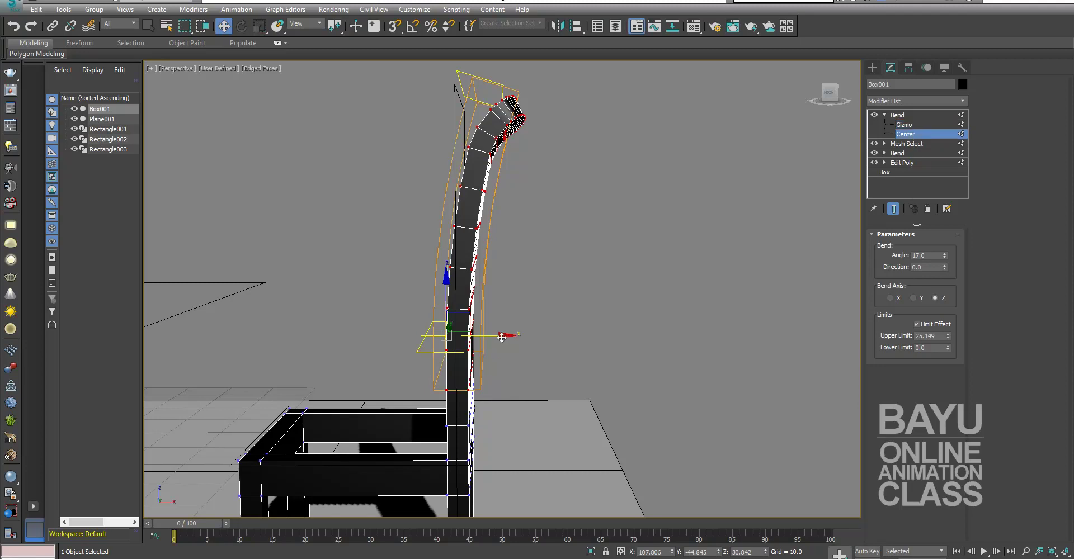
{"action": "left_click_drag", "start_coordinate": [505, 335], "coordinate": [516, 335]}
{"action": "mouse_move", "coordinate": [649, 313]}
{"action": "middle_mouse_down", "text": "alt"}
{"action": "mouse_move", "coordinate": [706, 302]}
{"action": "mouse_move", "coordinate": [685, 320]}
{"action": "mouse_move", "coordinate": [679, 307]}
{"action": "mouse_move", "coordinate": [666, 312]}
{"action": "mouse_move", "coordinate": [707, 302]}
{"action": "mouse_move", "coordinate": [669, 304]}
{"action": "mouse_move", "coordinate": [754, 298]}
{"action": "middle_mouse_up", "text": "alt"}
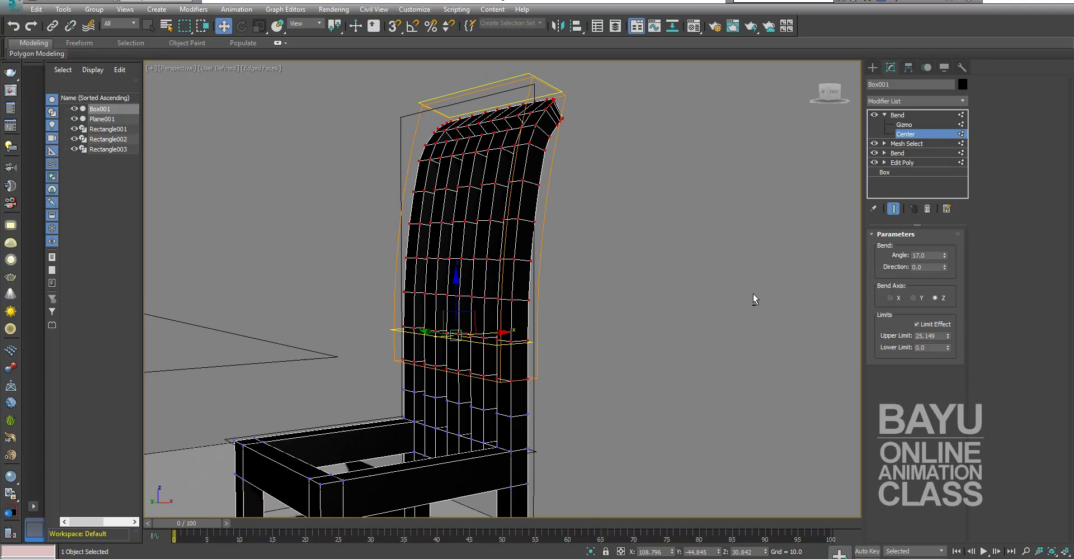
Set the bend angle to 20.0 and leave the Bend's sub-object editing
{"action": "double_click", "coordinate": [936, 254]}
{"action": "type", "text": "20"}
{"action": "key", "text": "Return"}
{"action": "mouse_move", "coordinate": [613, 447]}
{"action": "middle_mouse_down", "text": "alt"}
{"action": "mouse_move", "coordinate": [618, 395]}
{"action": "mouse_move", "coordinate": [631, 383]}
{"action": "middle_mouse_up", "text": "alt"}
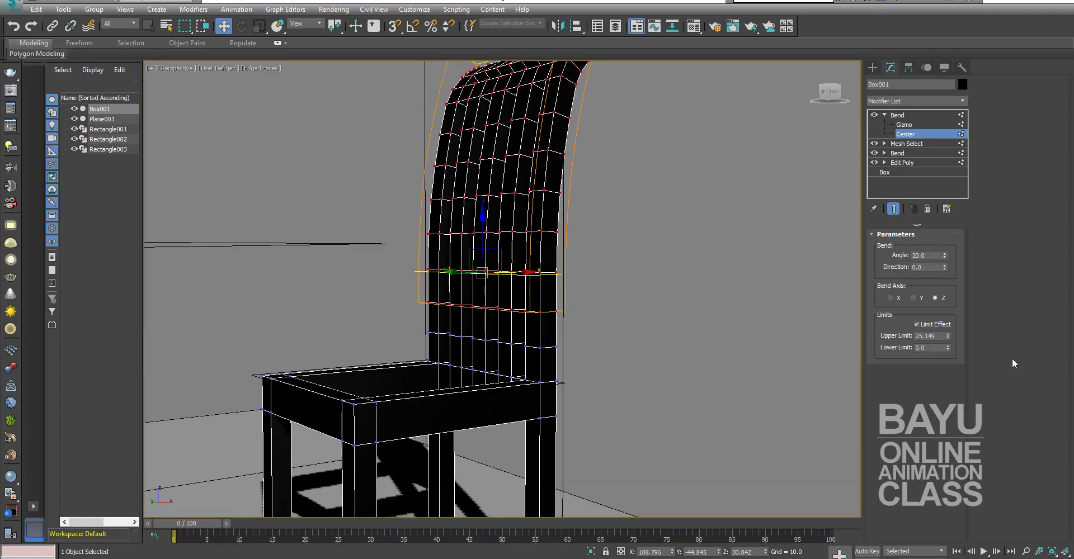
{"action": "left_click", "coordinate": [895, 115]}
{"action": "left_click", "coordinate": [885, 115]}
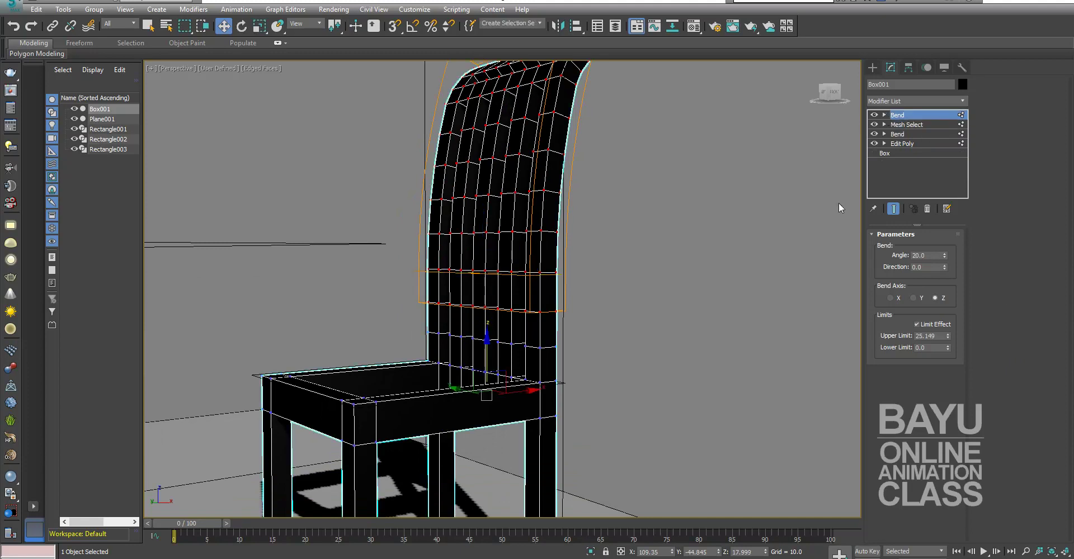
Add a Mesh Select modifier to the chair and clear the vertex selection
{"action": "left_click", "coordinate": [963, 102]}
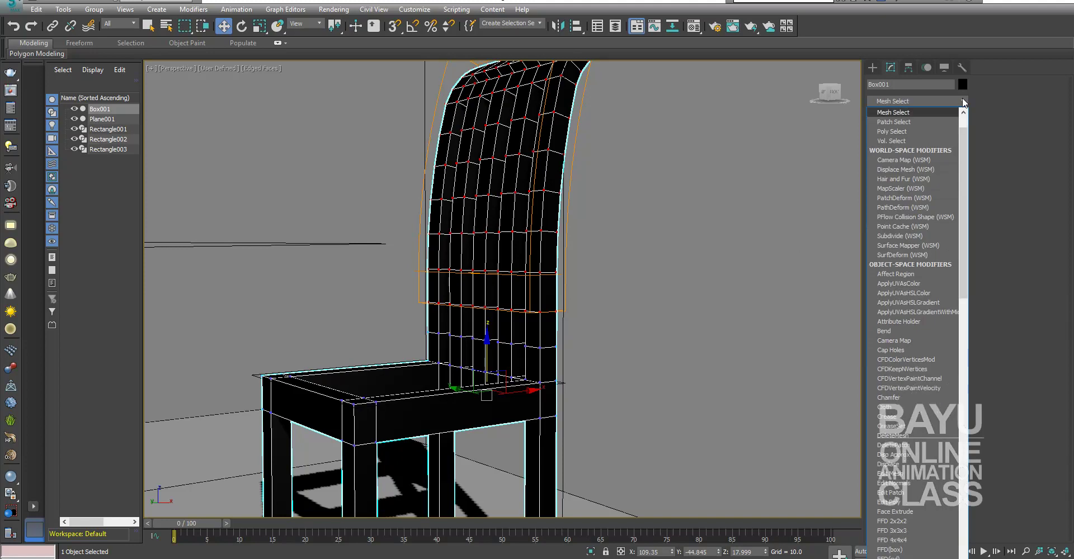
{"action": "key", "text": "Return"}
{"action": "left_click", "coordinate": [886, 251]}
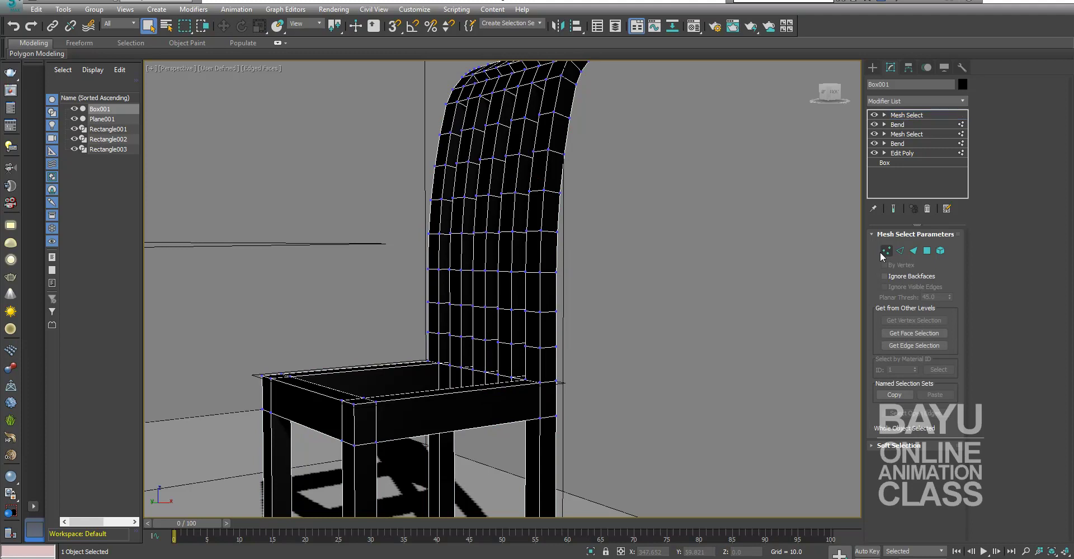
{"action": "left_click", "coordinate": [670, 351]}
Zoom out to frame the whole chair and bring up the Create panel
{"action": "scroll", "coordinate": [670, 351], "scroll_direction": "down", "scroll_amount": 5}
{"action": "mouse_move", "coordinate": [670, 351]}
{"action": "middle_mouse_down"}
{"action": "mouse_move", "coordinate": [673, 367]}
{"action": "mouse_move", "coordinate": [604, 383]}
{"action": "middle_mouse_up"}
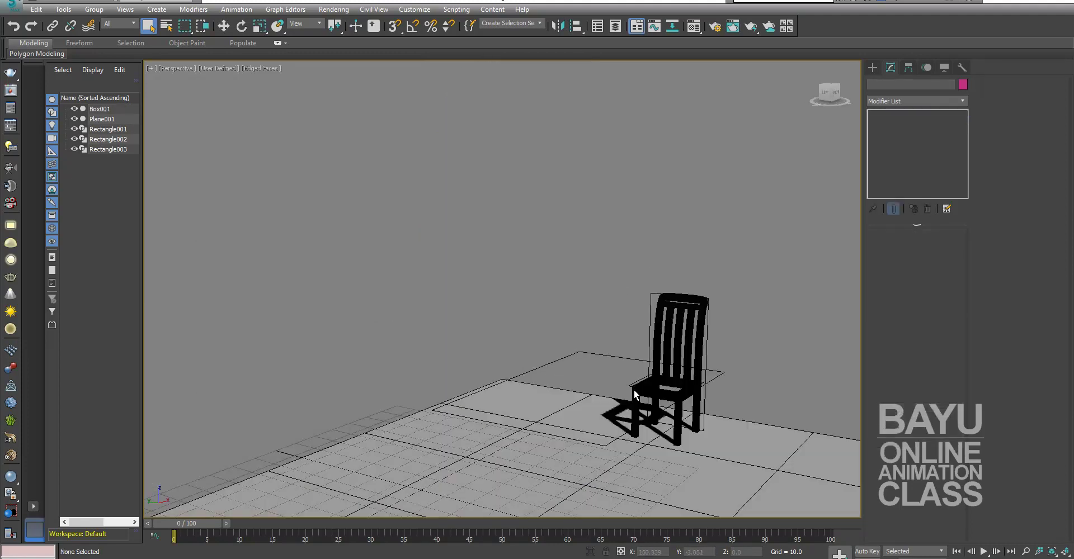
{"action": "scroll", "coordinate": [601, 386], "scroll_direction": "up", "scroll_amount": 3}
{"action": "scroll", "coordinate": [600, 383], "scroll_direction": "up", "scroll_amount": 3}
{"action": "scroll", "coordinate": [700, 372], "scroll_direction": "down", "scroll_amount": 3}
{"action": "key", "text": "shift+z"}
{"action": "key", "text": "shift+z"}
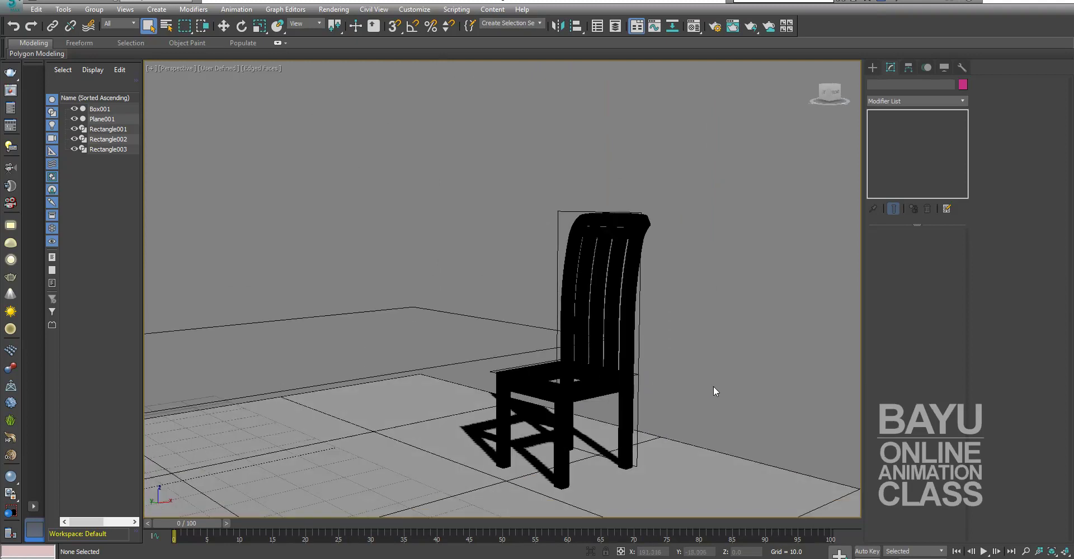
{"action": "key", "text": "shift+z"}
{"action": "left_click", "coordinate": [874, 72]}
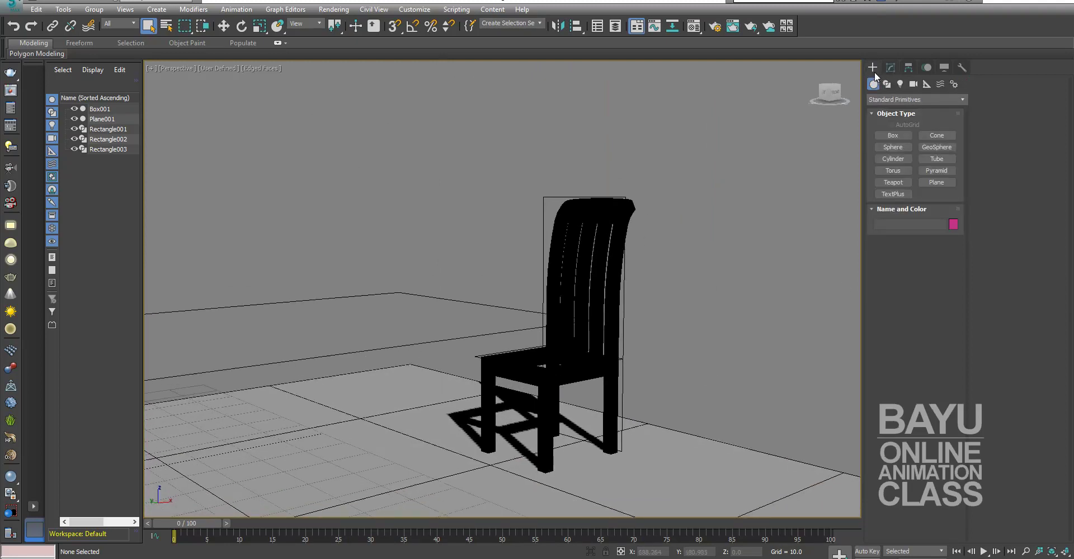
Create a 5×5×5 box at the origin via Keyboard Entry
{"action": "left_click", "coordinate": [891, 136]}
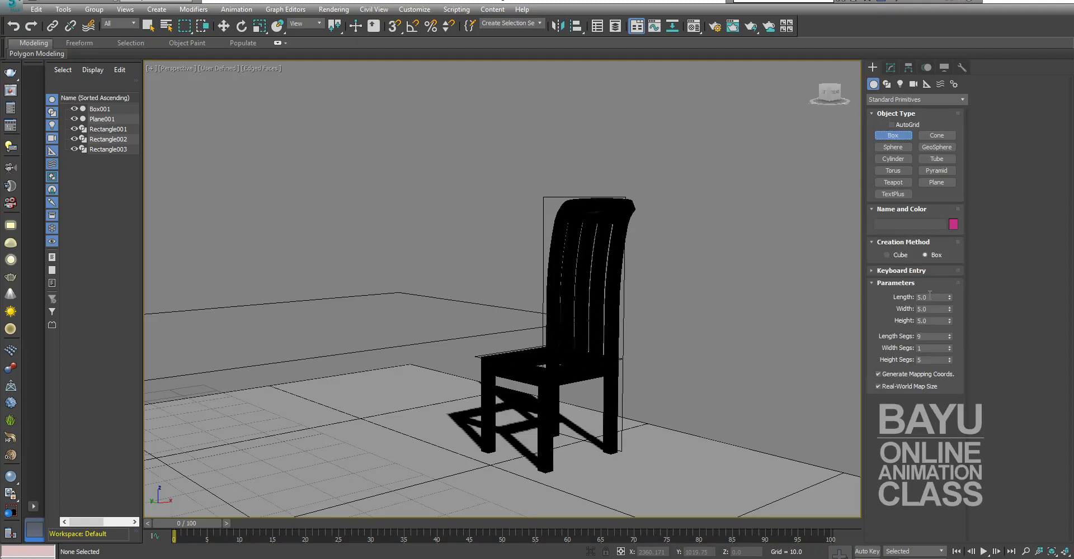
{"action": "left_click", "coordinate": [921, 271]}
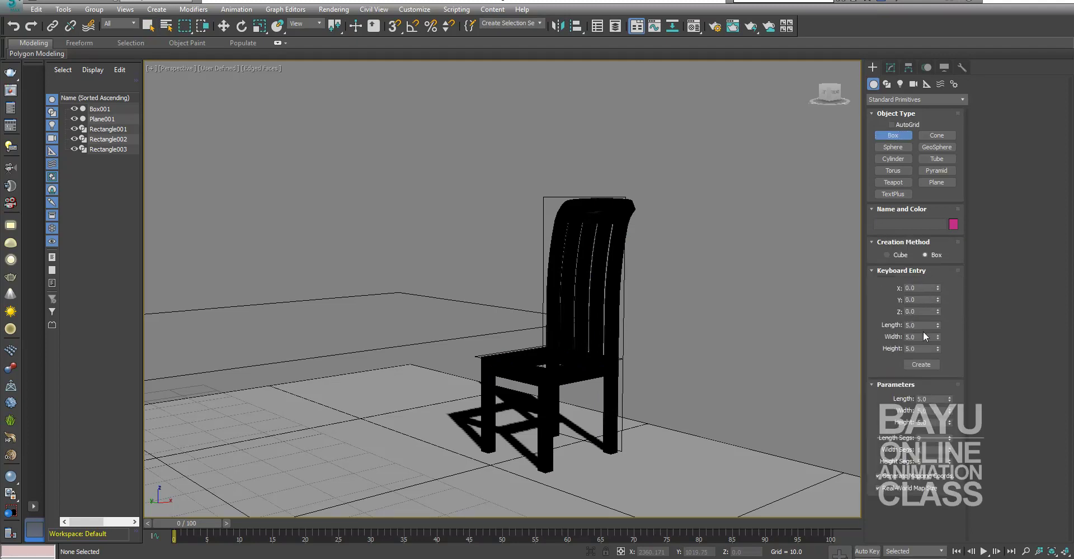
{"action": "left_click", "coordinate": [925, 364]}
{"action": "scroll", "coordinate": [632, 372], "scroll_direction": "down", "scroll_amount": 2}
{"action": "scroll", "coordinate": [631, 372], "scroll_direction": "down", "scroll_amount": 2}
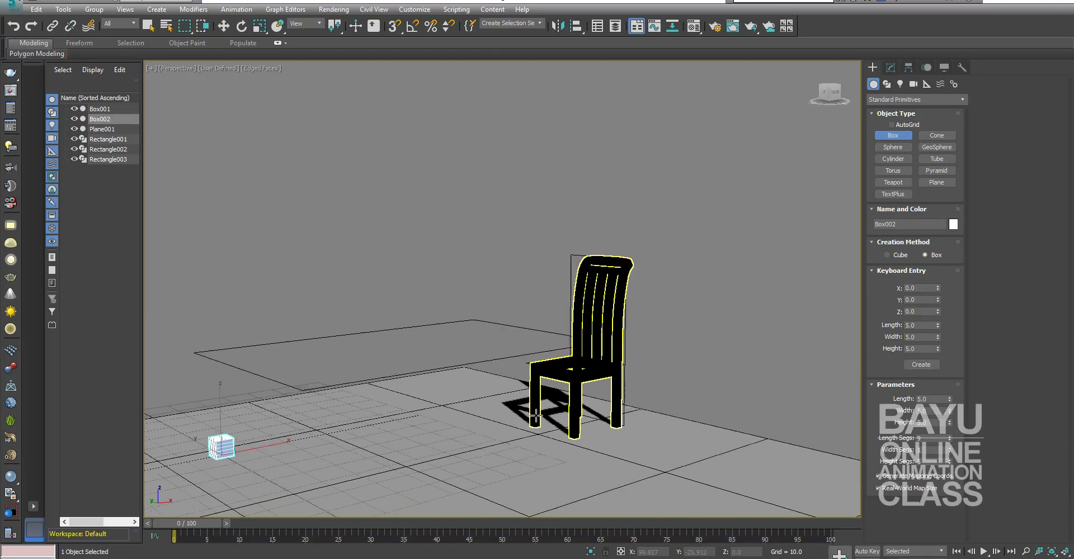
{"action": "key", "text": "w"}
{"action": "middle_click_drag", "start_coordinate": [536, 414], "coordinate": [554, 391], "text": "alt"}
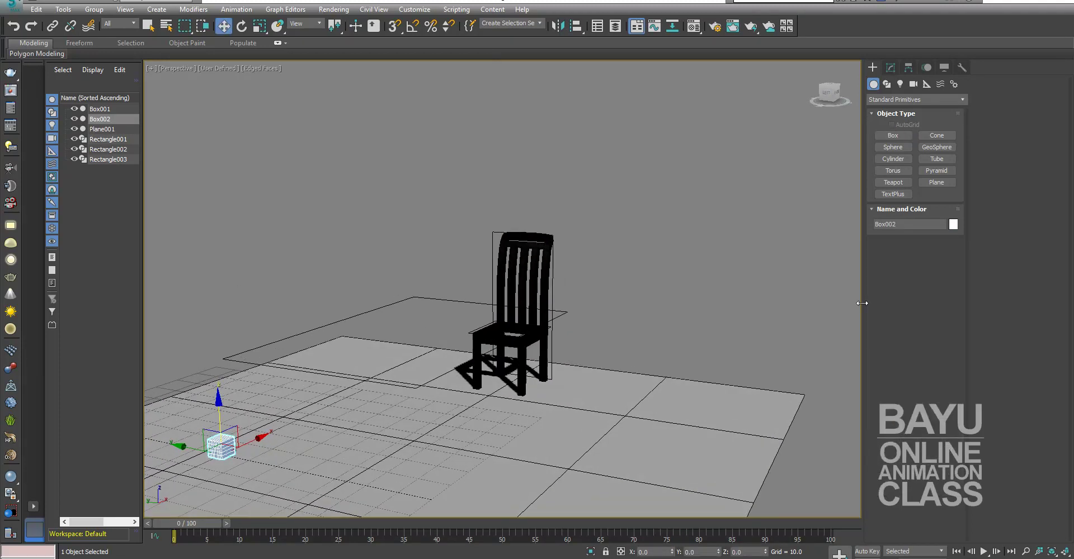
Set Box002's length and height segments to 1 and align it centre-to-centre with the chair
{"action": "left_click", "coordinate": [891, 67]}
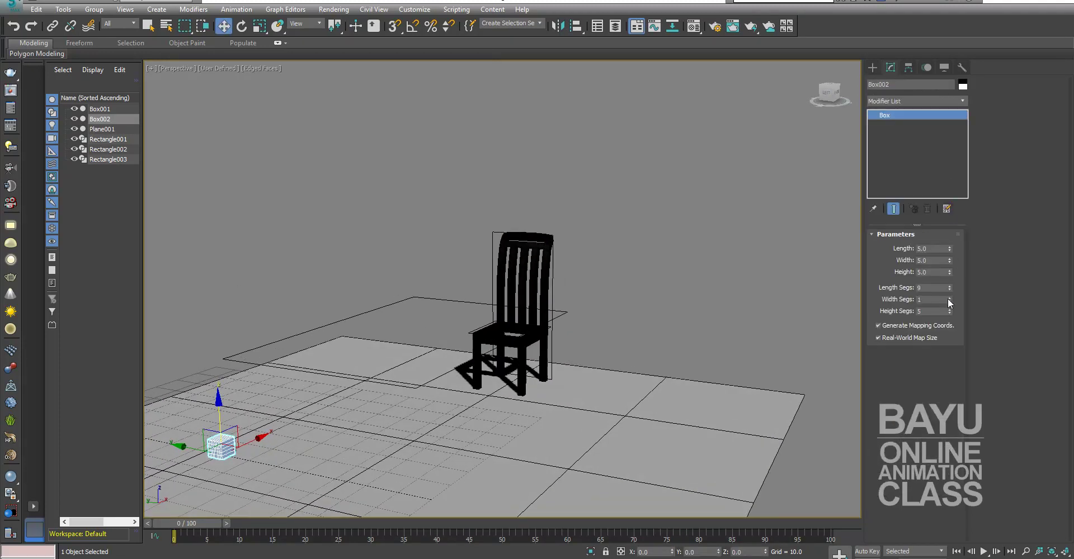
{"action": "left_click_drag", "start_coordinate": [949, 288], "coordinate": [952, 353]}
{"action": "left_click_drag", "start_coordinate": [949, 311], "coordinate": [950, 335]}
{"action": "mouse_move", "coordinate": [438, 446]}
{"action": "middle_mouse_down", "text": "alt"}
{"action": "mouse_move", "coordinate": [400, 453]}
{"action": "mouse_move", "coordinate": [417, 448]}
{"action": "middle_mouse_up", "text": "alt"}
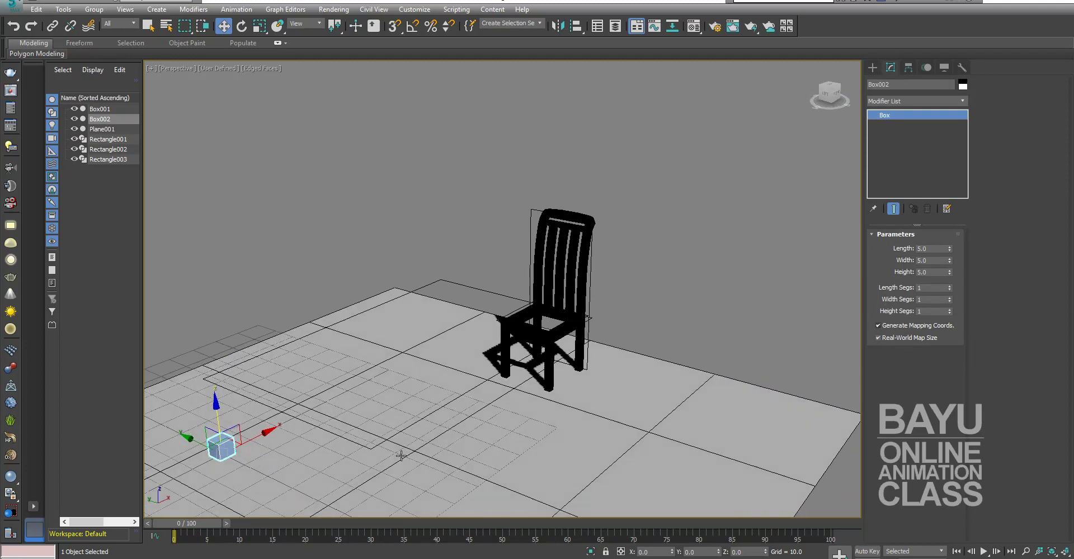
{"action": "left_click", "coordinate": [576, 25]}
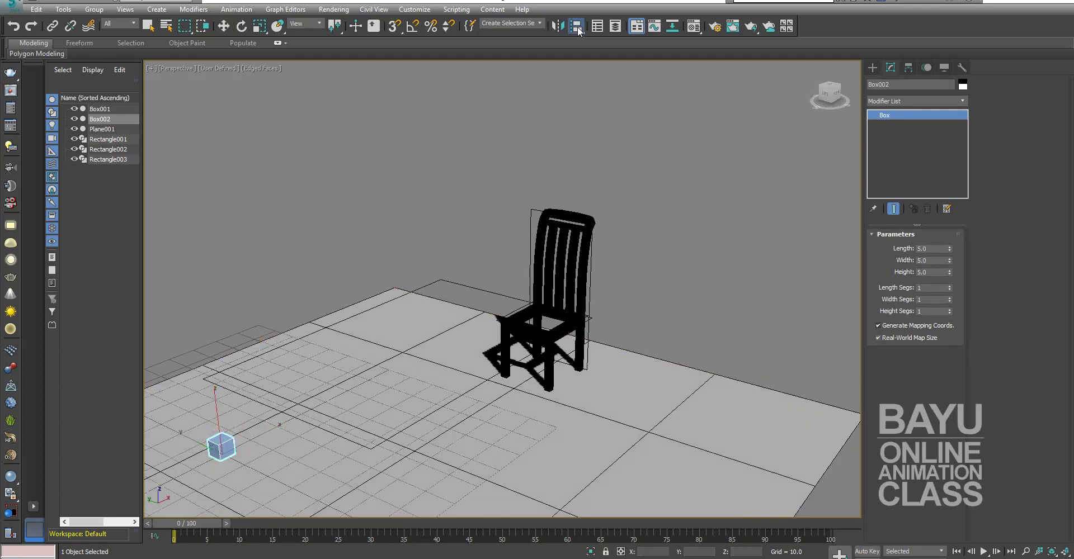
{"action": "left_click", "coordinate": [544, 287]}
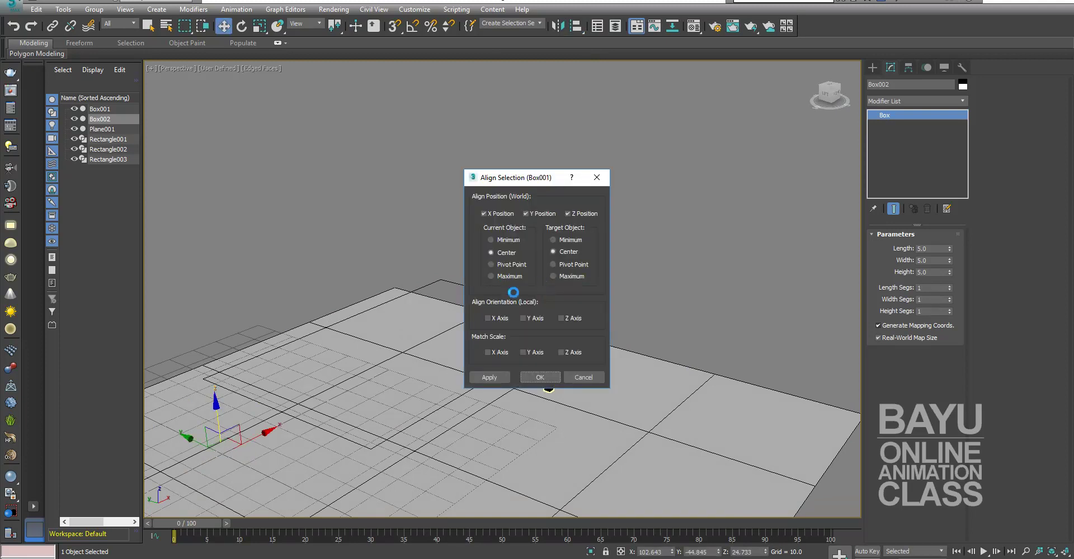
{"action": "left_click", "coordinate": [540, 377]}
Set Box002's height to 2.0
{"action": "middle_click_drag", "start_coordinate": [586, 418], "coordinate": [546, 401], "text": "alt"}
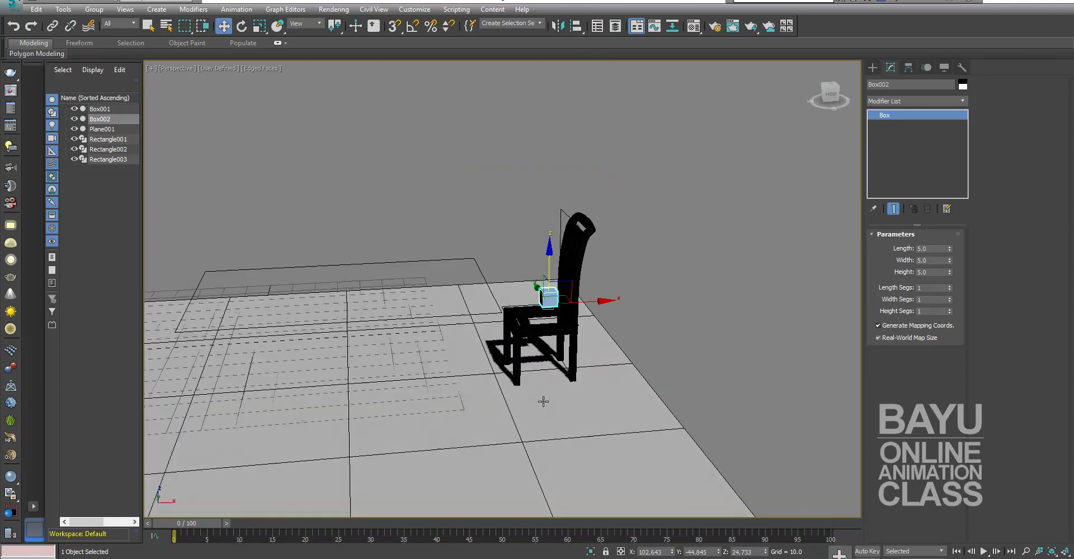
{"action": "scroll", "coordinate": [539, 456], "scroll_direction": "up", "scroll_amount": 5}
{"action": "scroll", "coordinate": [537, 391], "scroll_direction": "down", "scroll_amount": 1}
{"action": "scroll", "coordinate": [534, 343], "scroll_direction": "up", "scroll_amount": 2}
{"action": "middle_click_drag", "start_coordinate": [534, 343], "coordinate": [553, 325], "text": "alt"}
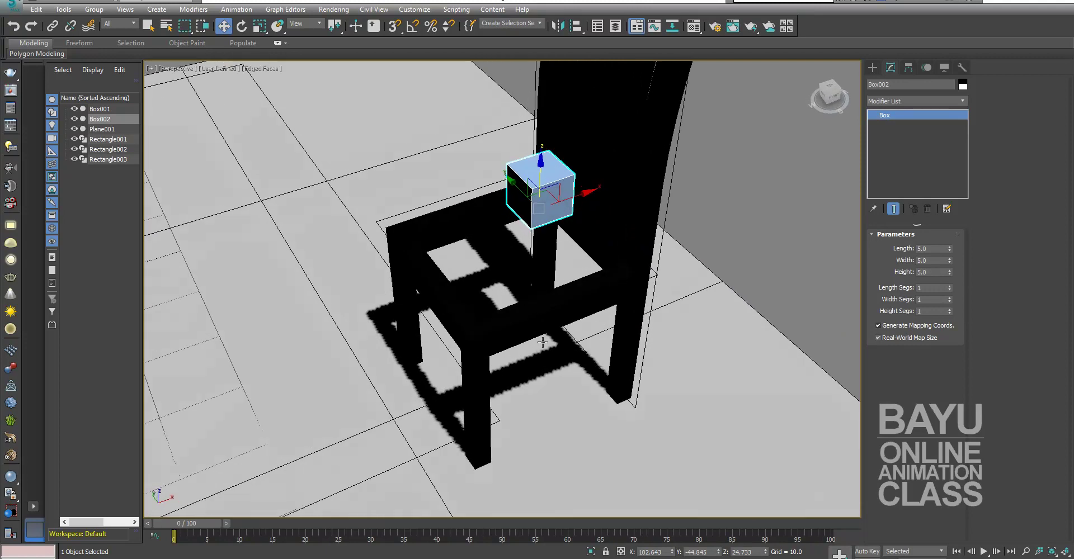
{"action": "mouse_move", "coordinate": [687, 259]}
{"action": "middle_mouse_down", "text": "alt"}
{"action": "mouse_move", "coordinate": [731, 304]}
{"action": "mouse_move", "coordinate": [779, 312]}
{"action": "mouse_move", "coordinate": [796, 364]}
{"action": "mouse_move", "coordinate": [757, 360]}
{"action": "mouse_move", "coordinate": [639, 274]}
{"action": "middle_mouse_up", "text": "alt"}
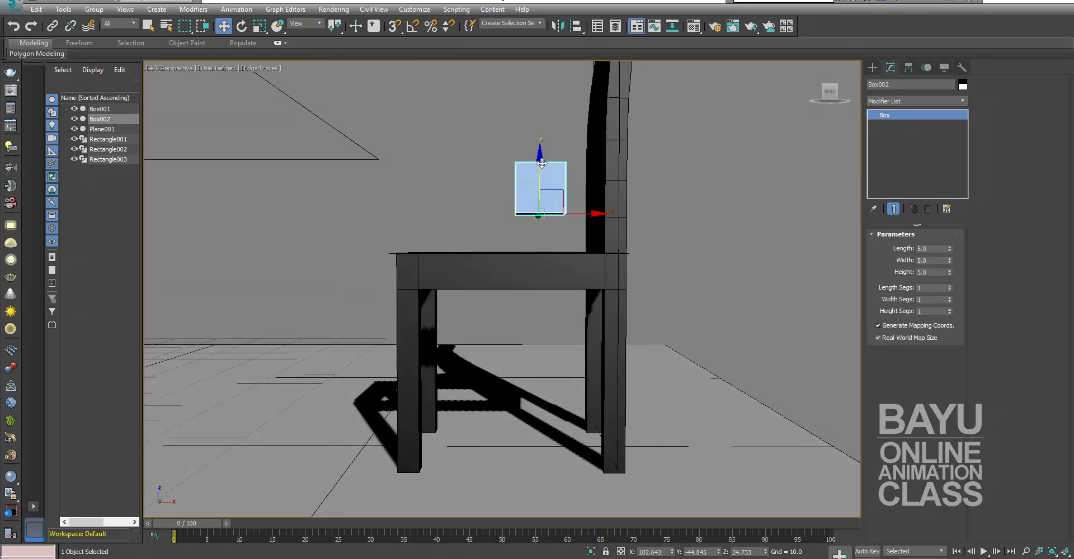
{"action": "double_click", "coordinate": [936, 272]}
{"action": "type", "text": "2"}
{"action": "key", "text": "Tab"}
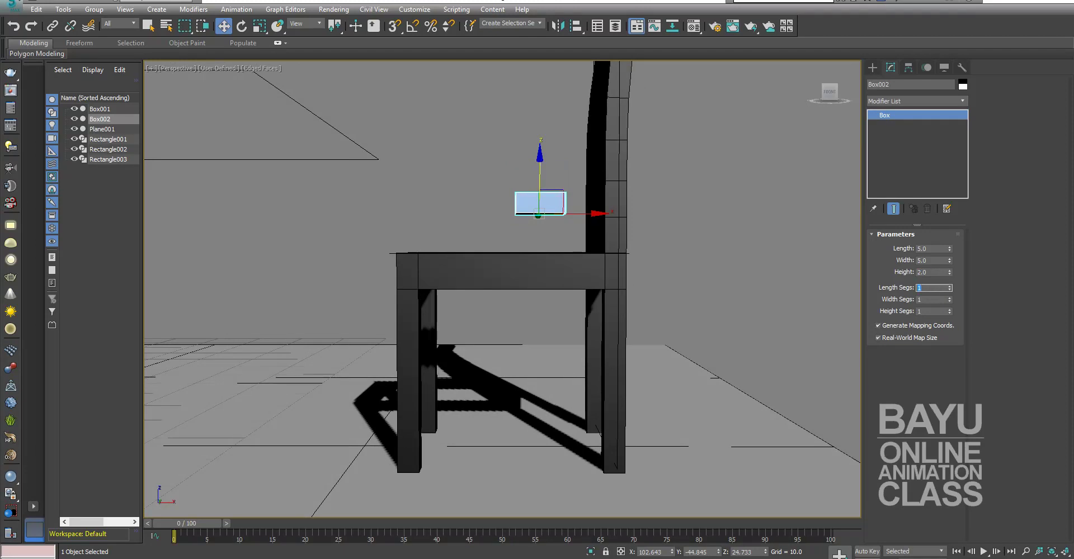
Lower the box onto the chair seat and slide it along X
{"action": "double_click", "coordinate": [937, 273]}
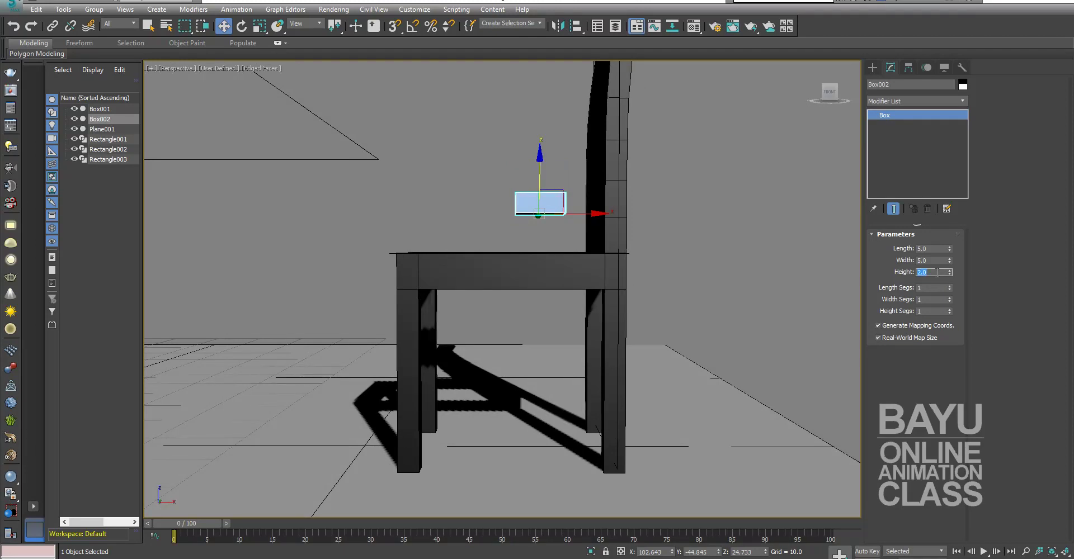
{"action": "middle_click_drag", "start_coordinate": [632, 208], "coordinate": [551, 169], "text": "alt"}
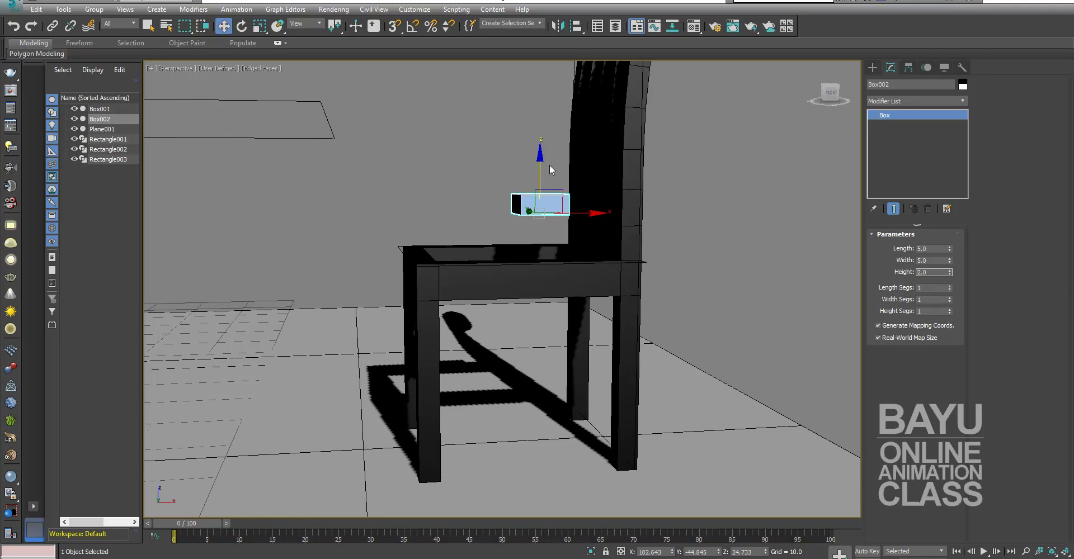
{"action": "left_click_drag", "start_coordinate": [538, 170], "coordinate": [538, 193]}
{"action": "middle_click_drag", "start_coordinate": [538, 192], "coordinate": [569, 244], "text": "alt"}
{"action": "left_click_drag", "start_coordinate": [538, 199], "coordinate": [539, 214]}
{"action": "mouse_move", "coordinate": [538, 215]}
{"action": "middle_mouse_down", "text": "alt"}
{"action": "mouse_move", "coordinate": [579, 367]}
{"action": "mouse_move", "coordinate": [571, 431]}
{"action": "middle_mouse_up", "text": "alt"}
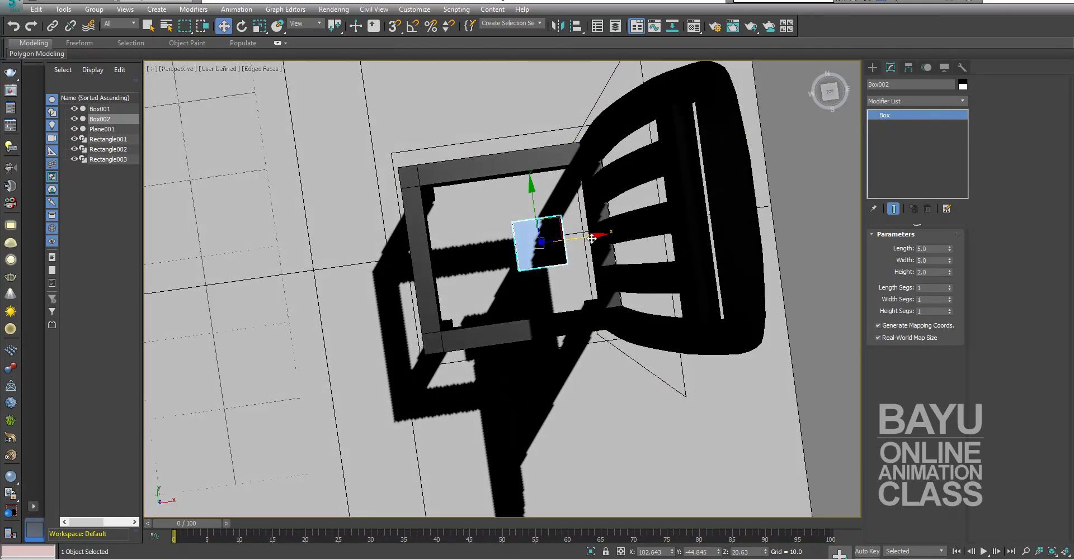
{"action": "left_click_drag", "start_coordinate": [590, 237], "coordinate": [561, 236]}
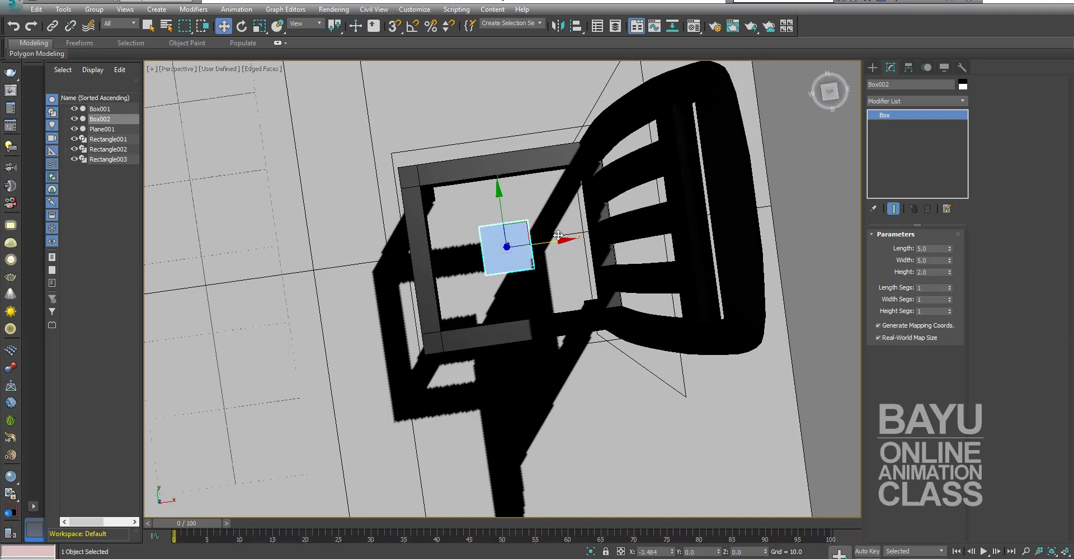
{"action": "key", "text": "shift+z"}
{"action": "middle_click_drag", "start_coordinate": [619, 265], "coordinate": [647, 245], "text": "alt"}
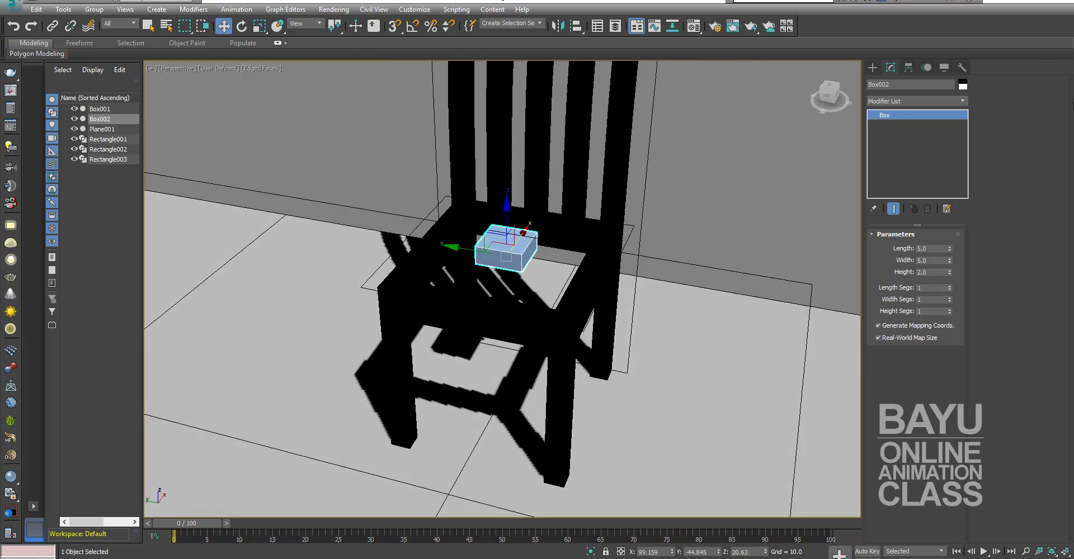
Resize the seat slab to length 20.0 and width 19.0
{"action": "mouse_move", "coordinate": [951, 247]}
{"action": "left_mouse_down"}
{"action": "mouse_move", "coordinate": [941, 97]}
{"action": "mouse_move", "coordinate": [906, 131]}
{"action": "left_mouse_up"}
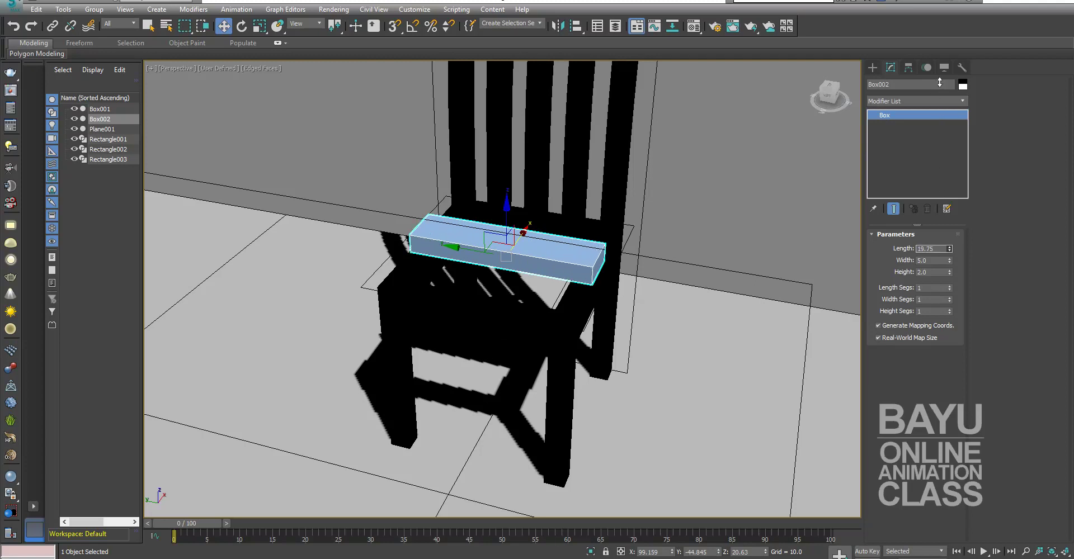
{"action": "middle_click_drag", "start_coordinate": [684, 353], "coordinate": [609, 356], "text": "alt"}
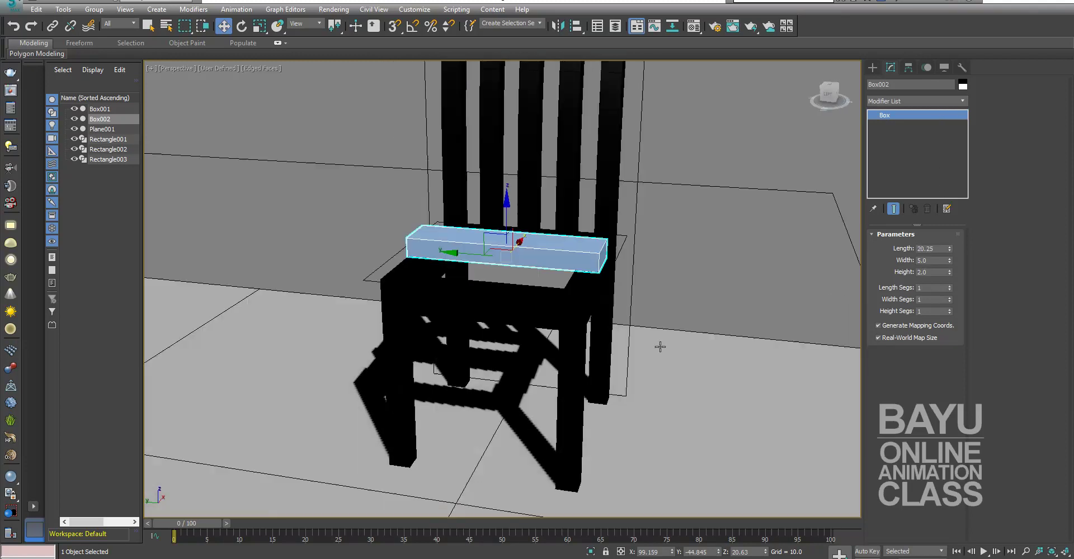
{"action": "double_click", "coordinate": [942, 248]}
{"action": "key", "text": "Return"}
{"action": "double_click", "coordinate": [935, 261]}
{"action": "type", "text": "2"}
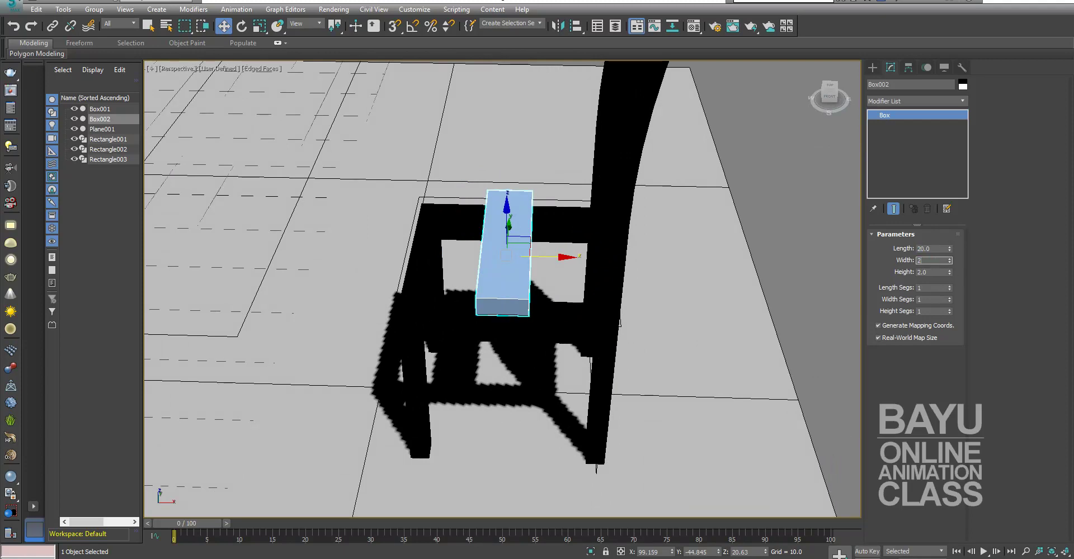
{"action": "type", "text": "0.0"}
{"action": "key", "text": "Return"}
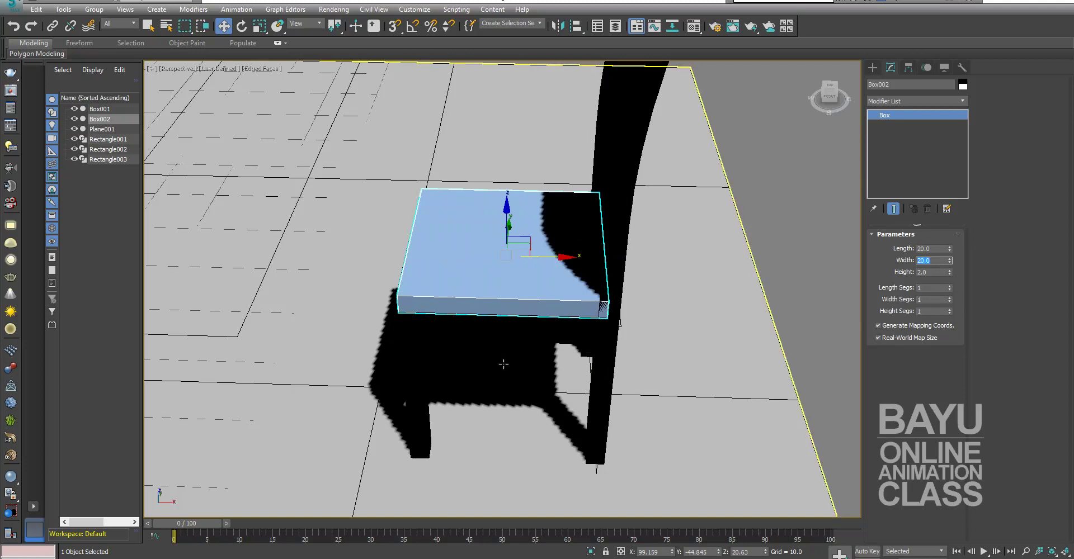
{"action": "mouse_move", "coordinate": [513, 362]}
{"action": "middle_mouse_down", "text": "alt"}
{"action": "mouse_move", "coordinate": [481, 347]}
{"action": "mouse_move", "coordinate": [494, 347]}
{"action": "middle_mouse_up", "text": "alt"}
{"action": "double_click", "coordinate": [939, 261]}
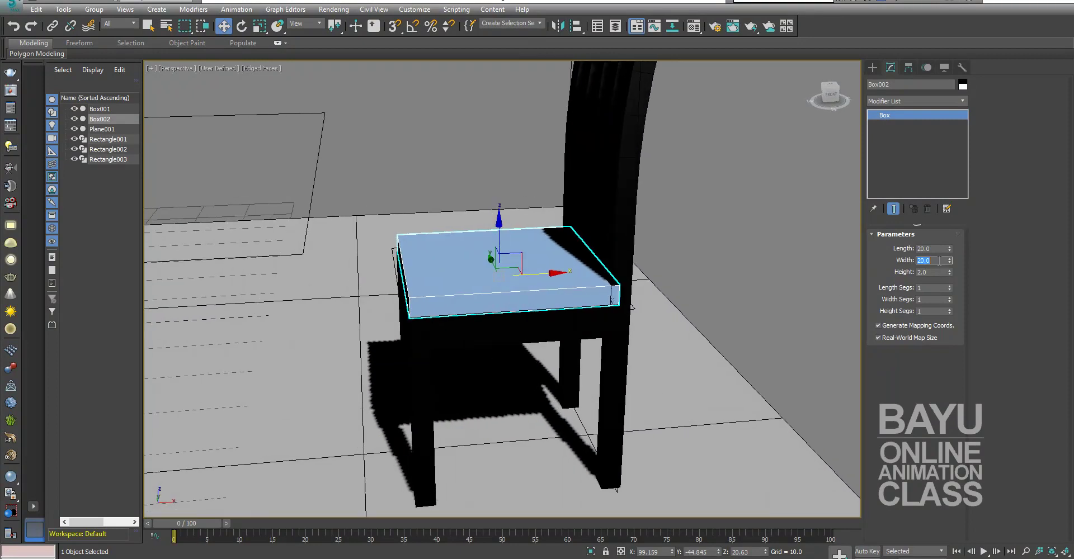
{"action": "type", "text": "19"}
{"action": "key", "text": "Return"}
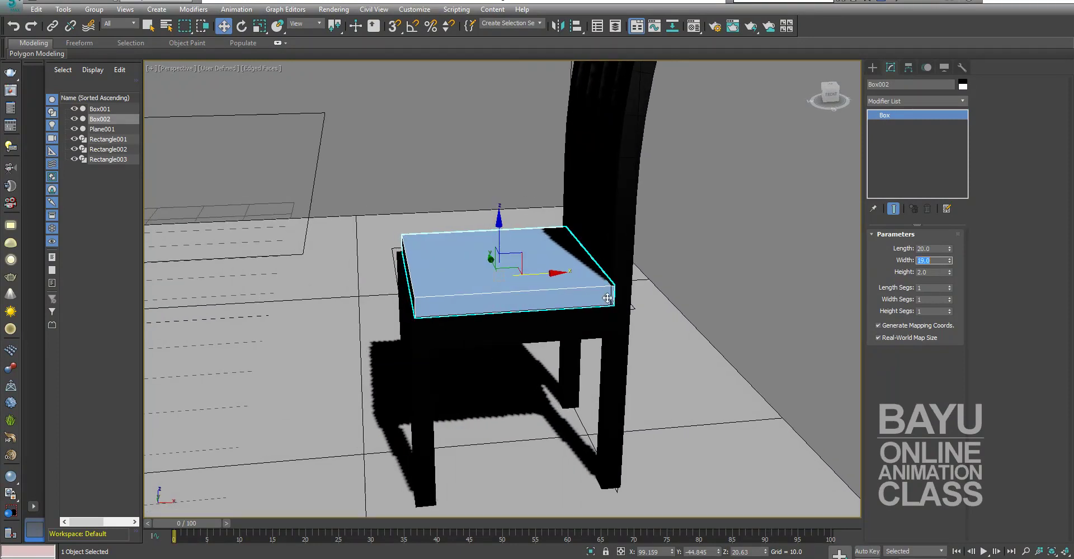
Nudge the slab along X and apply an Edit Poly modifier
{"action": "mouse_move", "coordinate": [490, 326]}
{"action": "middle_mouse_down", "text": "alt"}
{"action": "mouse_move", "coordinate": [562, 326]}
{"action": "mouse_move", "coordinate": [567, 288]}
{"action": "middle_mouse_up", "text": "alt"}
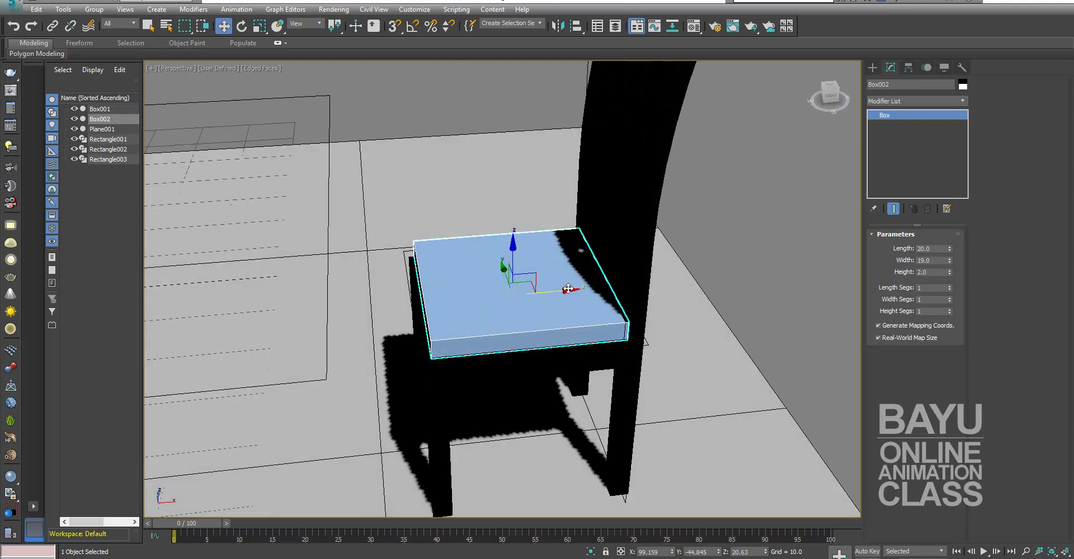
{"action": "left_click_drag", "start_coordinate": [566, 290], "coordinate": [561, 288]}
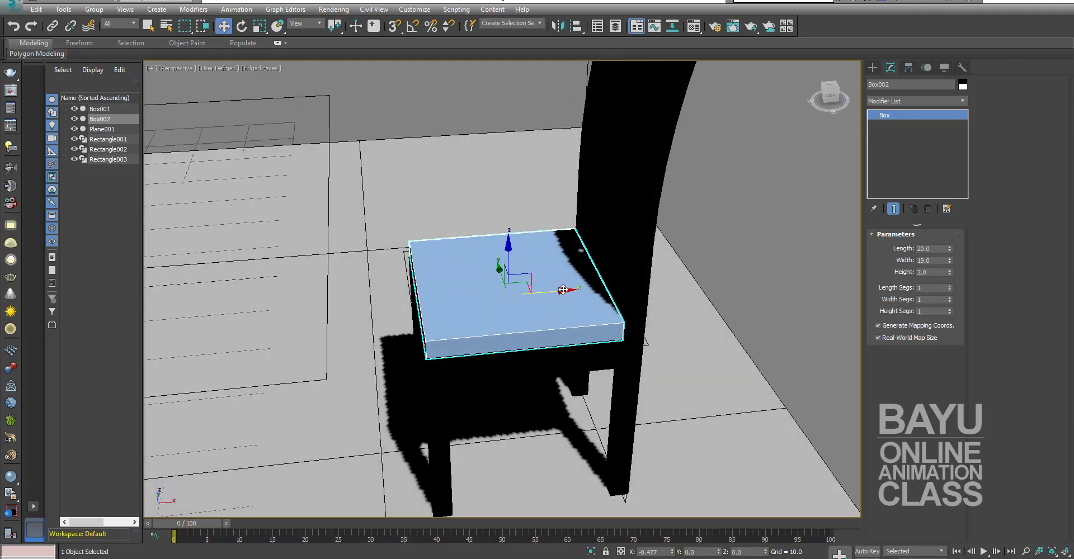
{"action": "mouse_move", "coordinate": [561, 288]}
{"action": "middle_mouse_down", "text": "alt"}
{"action": "mouse_move", "coordinate": [615, 339]}
{"action": "mouse_move", "coordinate": [723, 356]}
{"action": "middle_mouse_up", "text": "alt"}
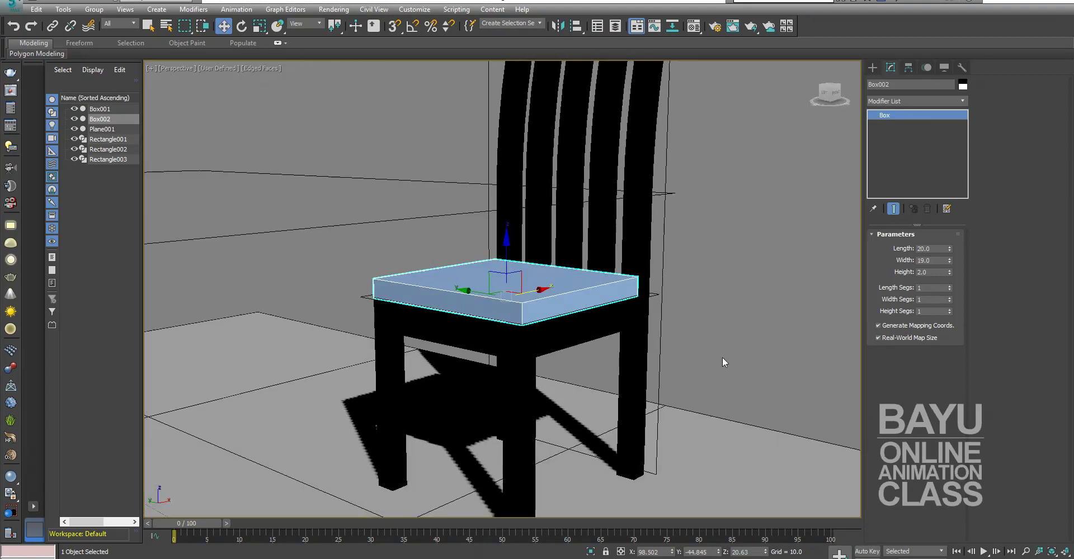
{"action": "left_click", "coordinate": [958, 106]}
{"action": "key", "text": "e"}
{"action": "key", "text": "Down"}
{"action": "key", "text": "Return"}
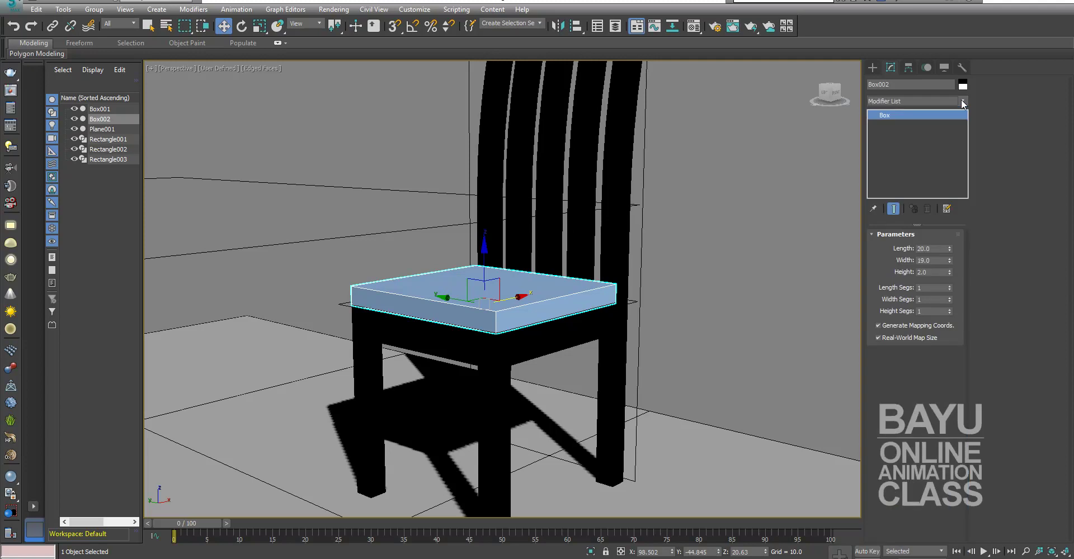
Apply a MeshSmooth modifier to the seat slab
{"action": "left_click", "coordinate": [963, 101]}
{"action": "key", "text": "m"}
{"action": "key", "text": "e"}
{"action": "key", "text": "s"}
{"action": "key", "text": "h"}
{"action": "key", "text": "s"}
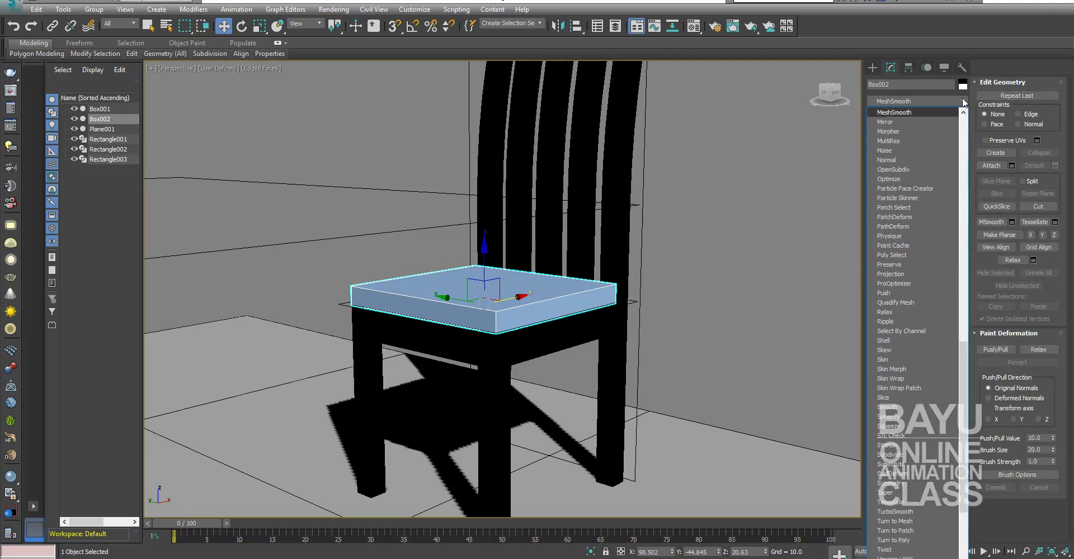
{"action": "key", "text": "Return"}
{"action": "middle_click_drag", "start_coordinate": [669, 360], "coordinate": [608, 391], "text": "alt"}
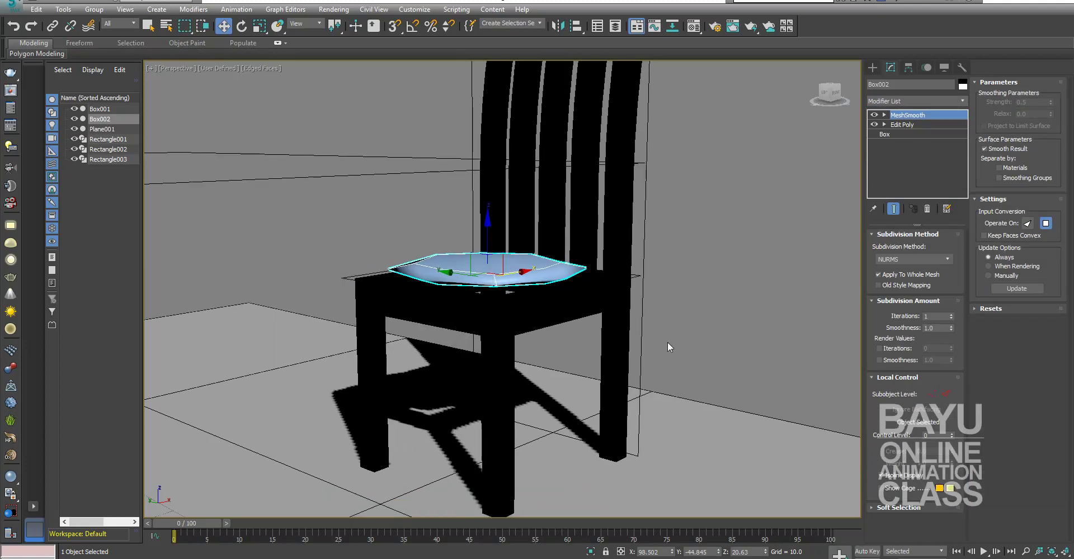
{"action": "scroll", "coordinate": [608, 392], "scroll_direction": "up", "scroll_amount": 1}
{"action": "scroll", "coordinate": [608, 392], "scroll_direction": "up", "scroll_amount": 3}
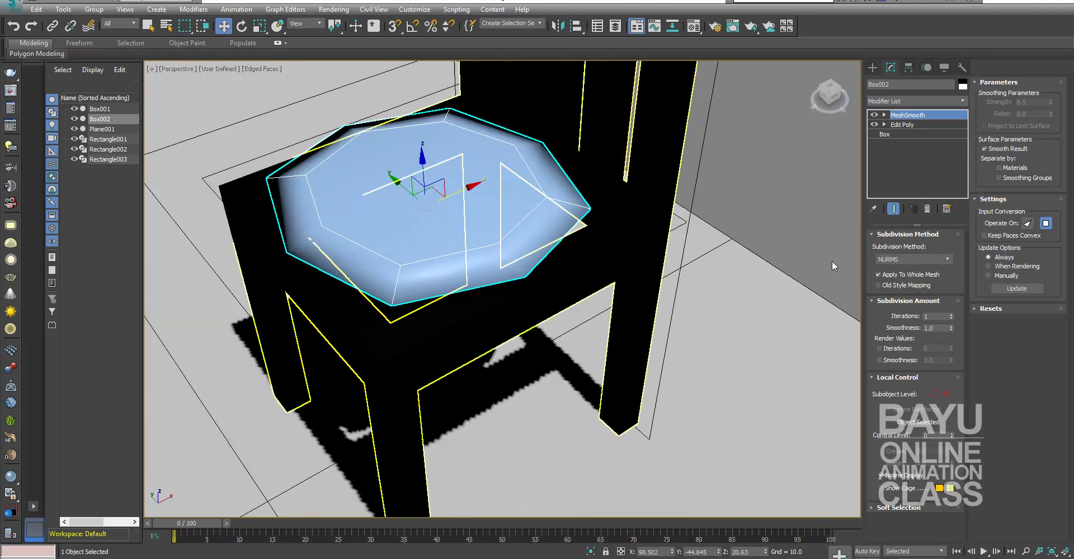
Set the box's length, width and height segments to 3 each
{"action": "left_click", "coordinate": [888, 136]}
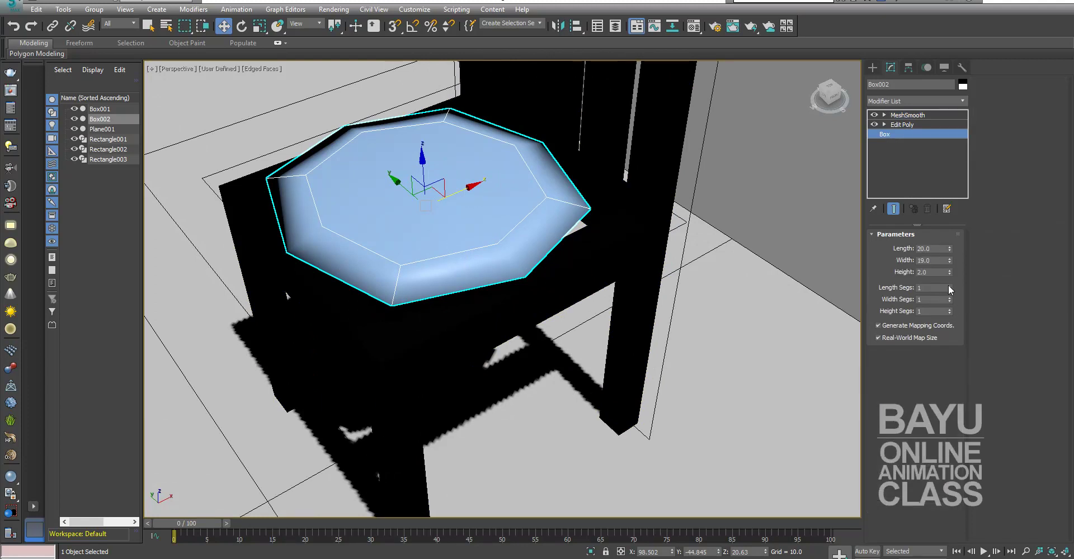
{"action": "left_click", "coordinate": [949, 286]}
{"action": "left_click", "coordinate": [949, 286]}
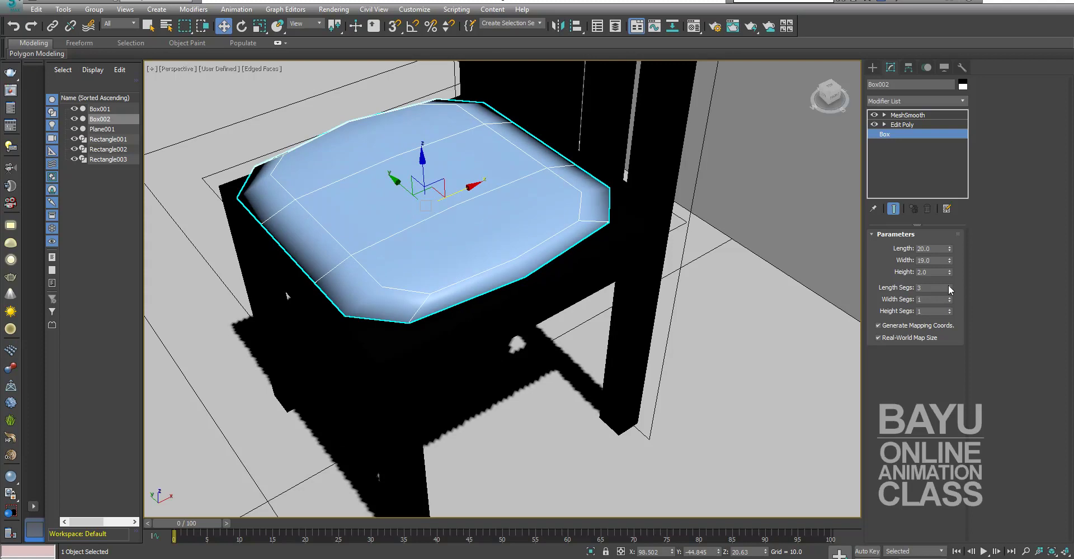
{"action": "left_click", "coordinate": [949, 297]}
{"action": "left_click", "coordinate": [948, 298]}
{"action": "left_click", "coordinate": [948, 297]}
{"action": "middle_click_drag", "start_coordinate": [652, 343], "coordinate": [693, 344], "text": "alt"}
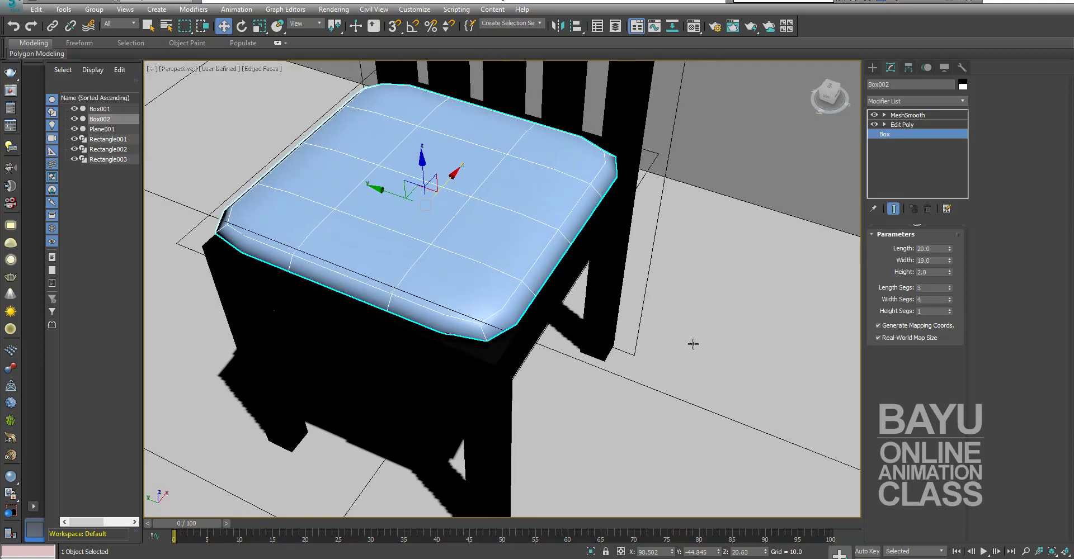
{"action": "left_click", "coordinate": [949, 301]}
{"action": "middle_click_drag", "start_coordinate": [779, 335], "coordinate": [627, 330], "text": "alt"}
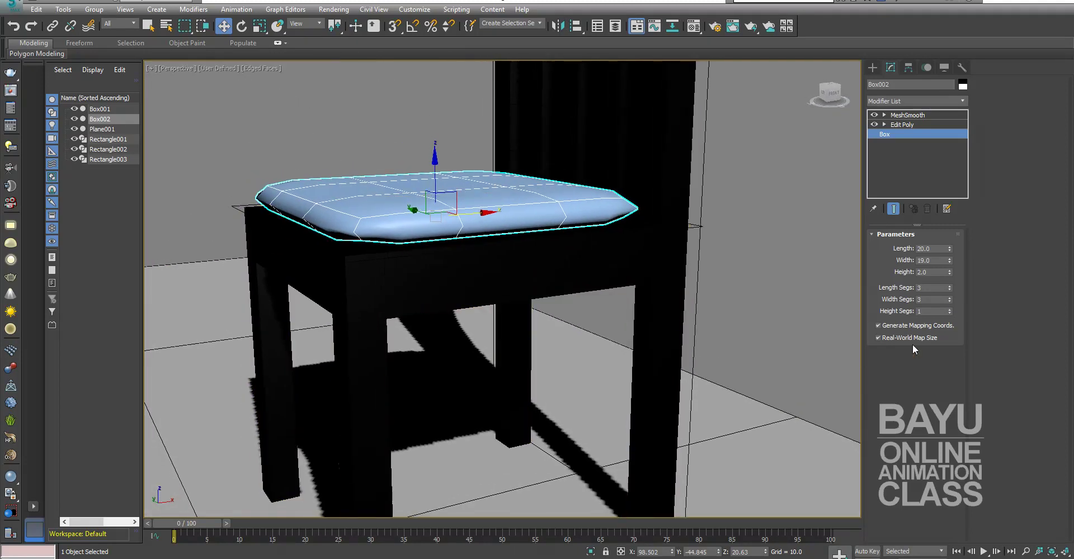
{"action": "left_click", "coordinate": [949, 309]}
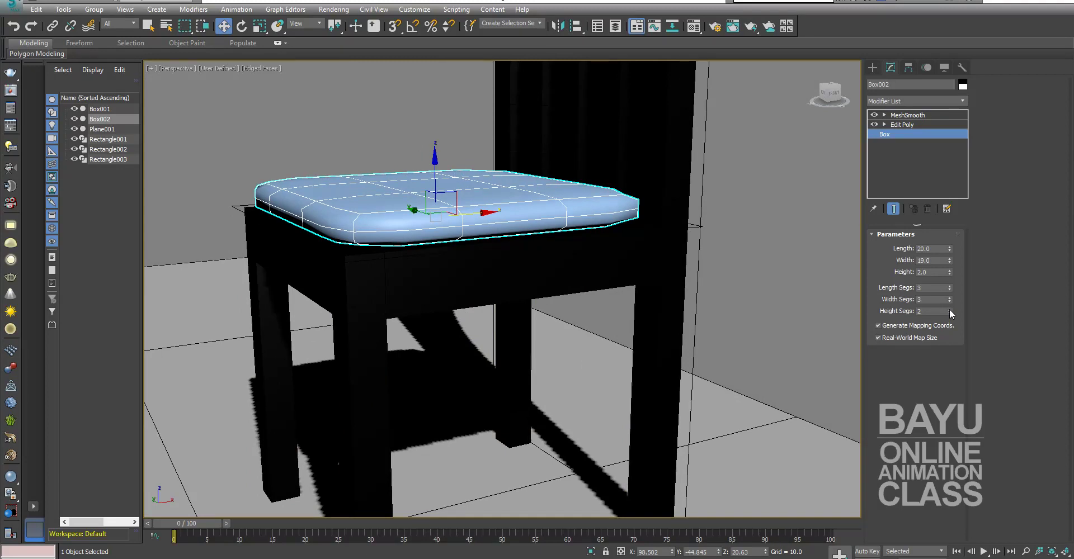
{"action": "middle_click_drag", "start_coordinate": [608, 361], "coordinate": [651, 356], "text": "alt"}
{"action": "middle_click_drag", "start_coordinate": [635, 359], "coordinate": [630, 367], "text": "alt"}
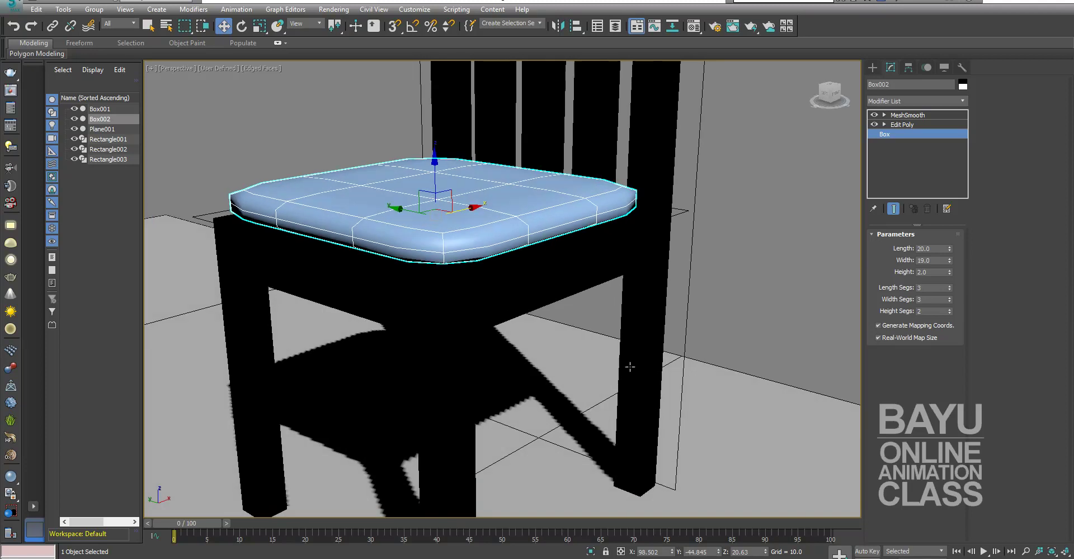
{"action": "left_click", "coordinate": [950, 309]}
{"action": "mouse_move", "coordinate": [744, 328]}
{"action": "middle_mouse_down", "text": "alt"}
{"action": "mouse_move", "coordinate": [794, 310]}
{"action": "mouse_move", "coordinate": [820, 345]}
{"action": "mouse_move", "coordinate": [714, 353]}
{"action": "middle_mouse_up", "text": "alt"}
Select two edge loops on the seat box and scale them apart along X toward the borders
{"action": "left_click", "coordinate": [914, 125]}
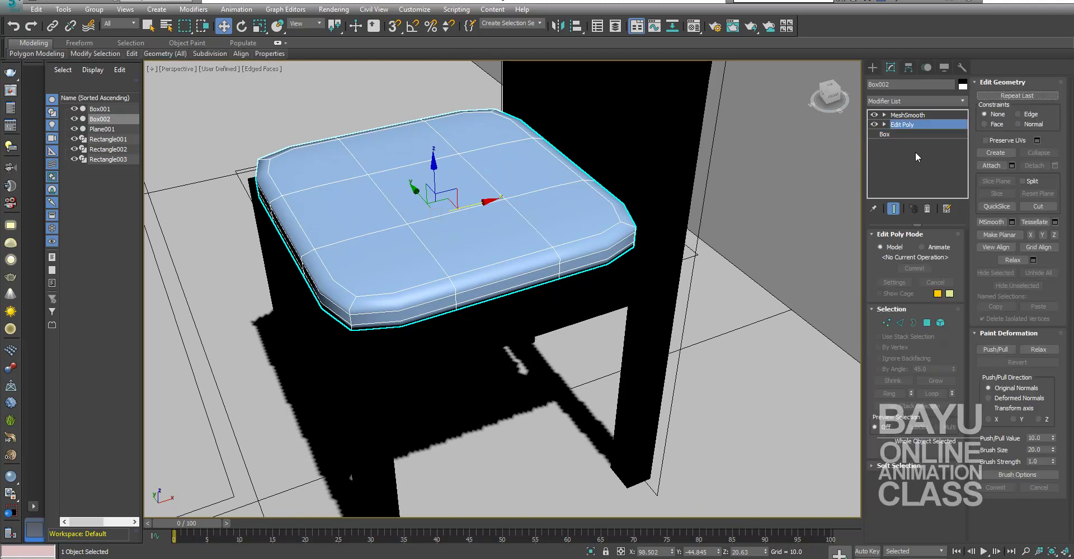
{"action": "left_click", "coordinate": [900, 323]}
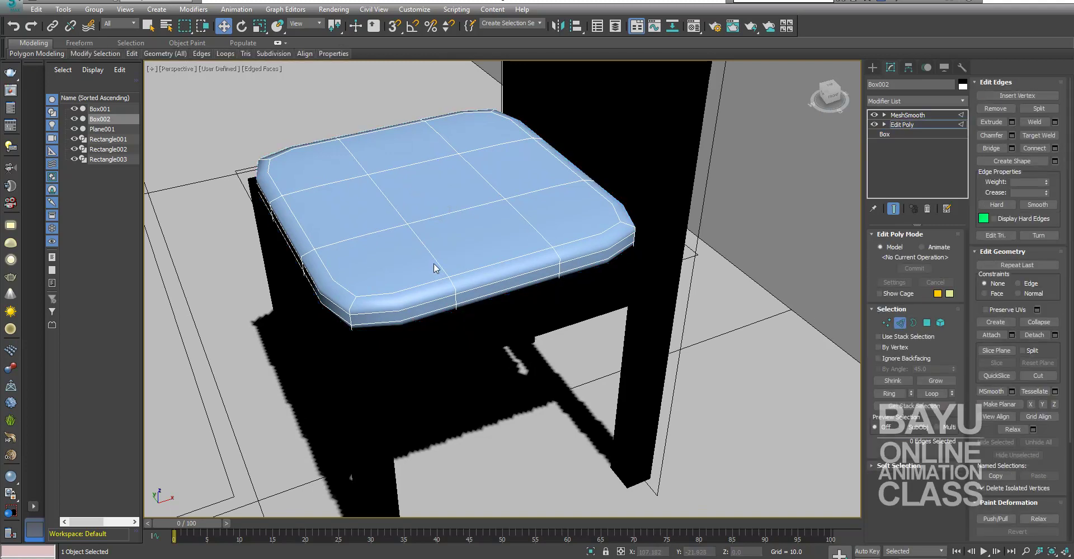
{"action": "double_click", "coordinate": [431, 259]}
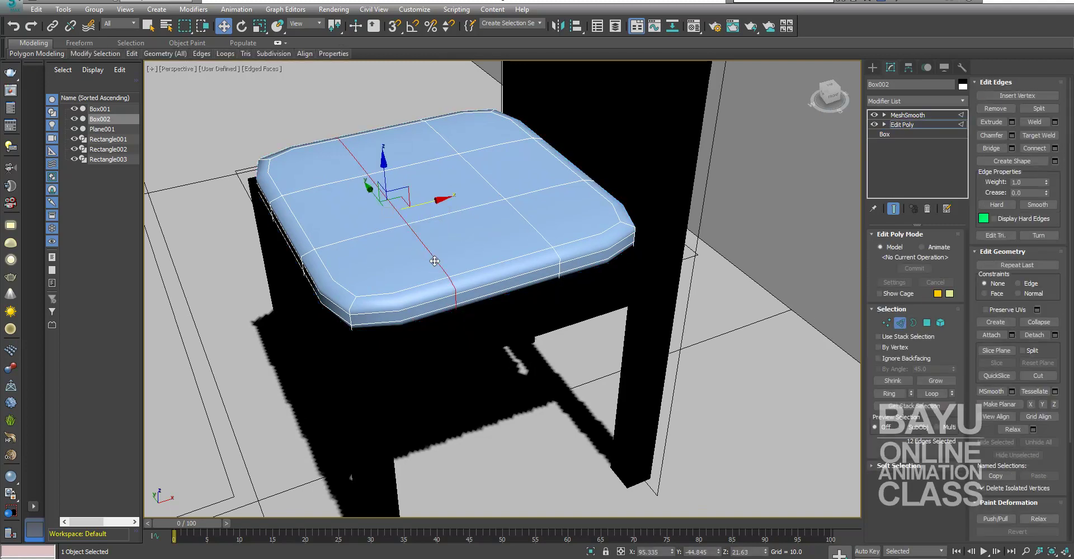
{"action": "double_click", "coordinate": [520, 216], "text": "ctrl"}
{"action": "middle_click_drag", "start_coordinate": [442, 289], "coordinate": [425, 304], "text": "alt"}
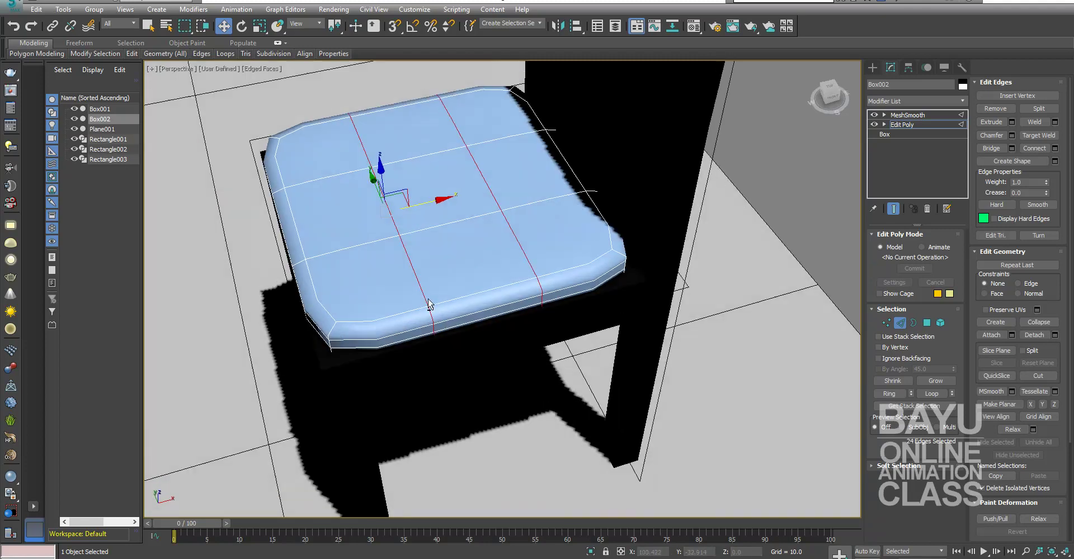
{"action": "key", "text": "r"}
{"action": "left_click_drag", "start_coordinate": [376, 212], "coordinate": [310, 228]}
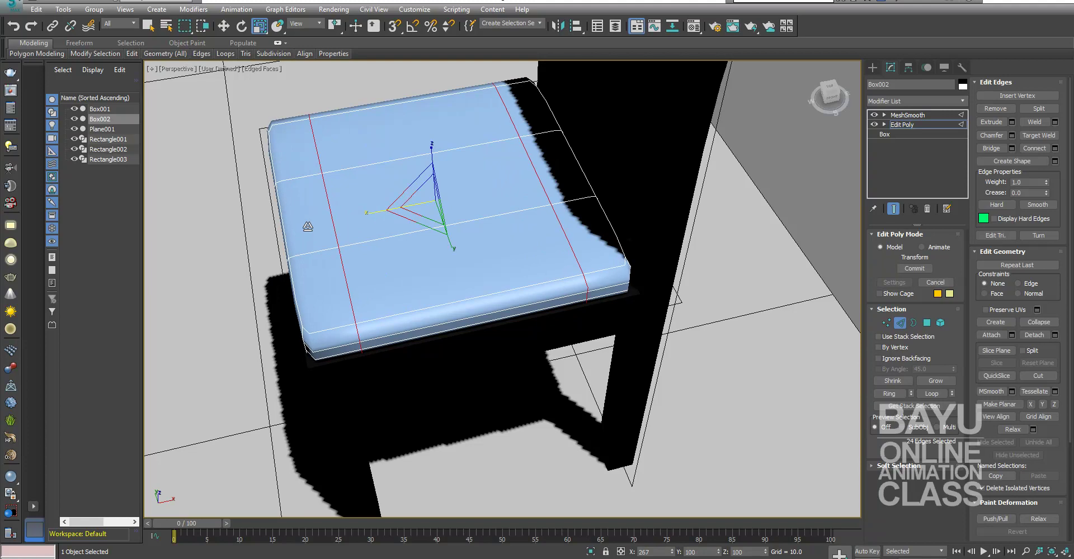
{"action": "left_click", "coordinate": [893, 208]}
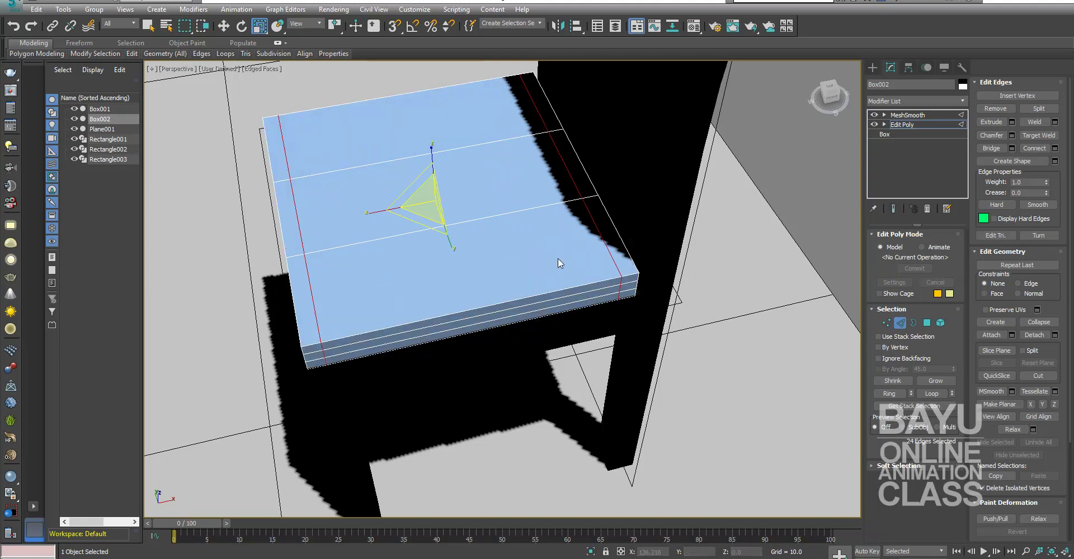
{"action": "middle_click_drag", "start_coordinate": [559, 263], "coordinate": [307, 291], "text": "alt"}
{"action": "left_click_drag", "start_coordinate": [367, 216], "coordinate": [380, 217]}
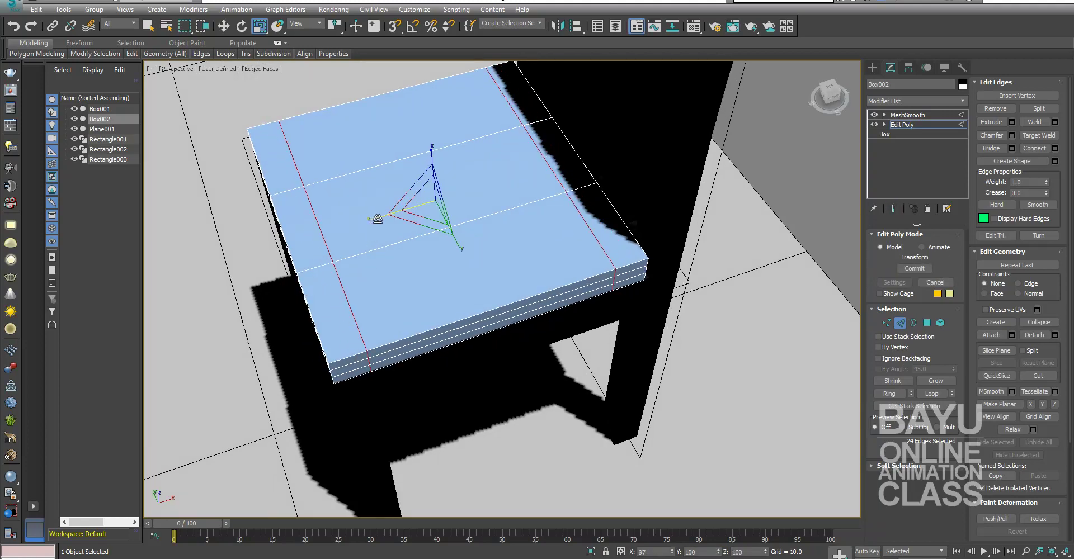
{"action": "middle_click_drag", "start_coordinate": [432, 270], "coordinate": [520, 302], "text": "alt"}
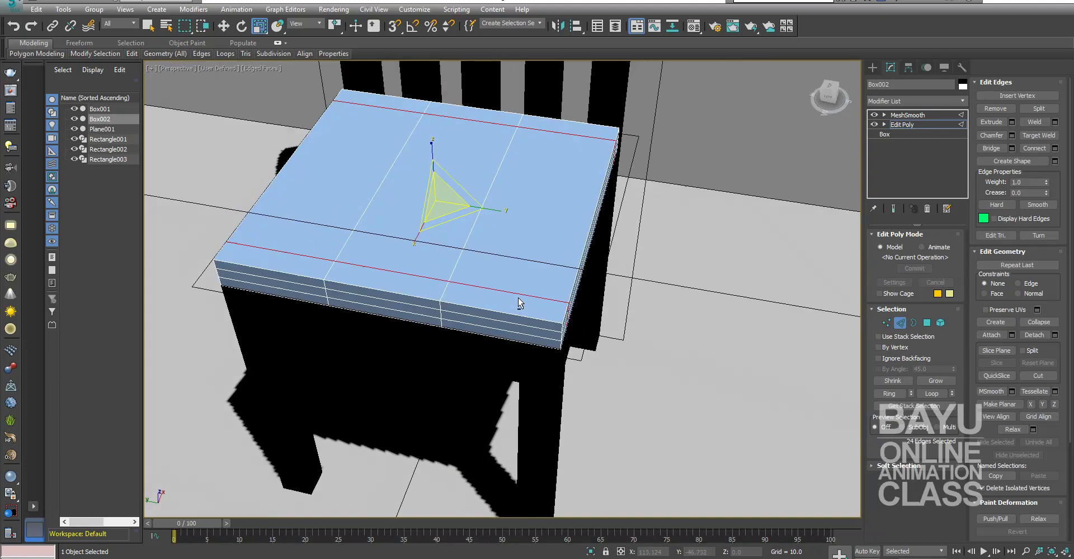
Spread the two perpendicular edge loops out toward the seat box edges
{"action": "double_click", "coordinate": [458, 261]}
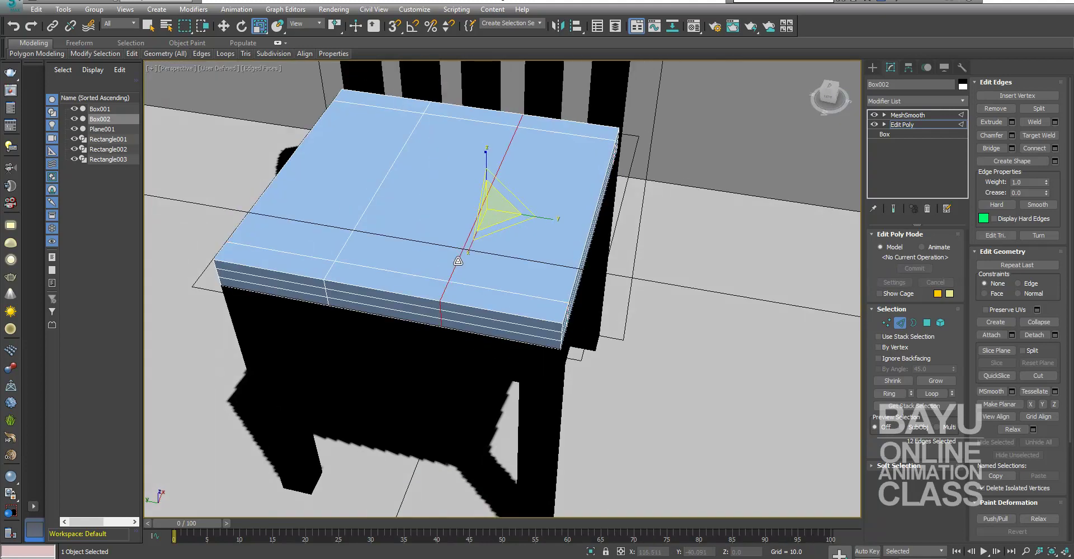
{"action": "double_click", "coordinate": [353, 230], "text": "ctrl"}
{"action": "left_click_drag", "start_coordinate": [501, 211], "coordinate": [554, 229]}
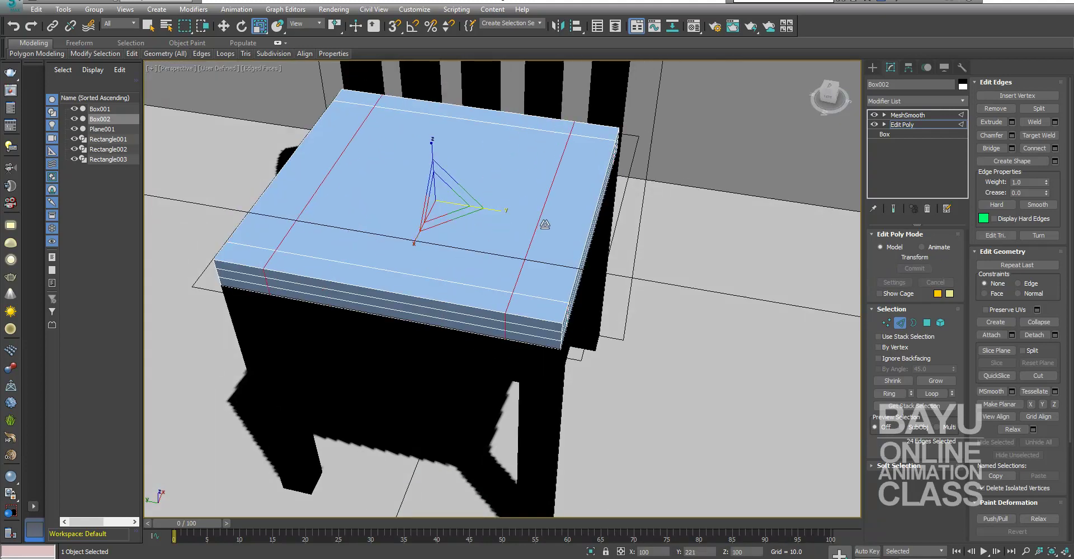
{"action": "middle_click_drag", "start_coordinate": [442, 196], "coordinate": [569, 304], "text": "alt"}
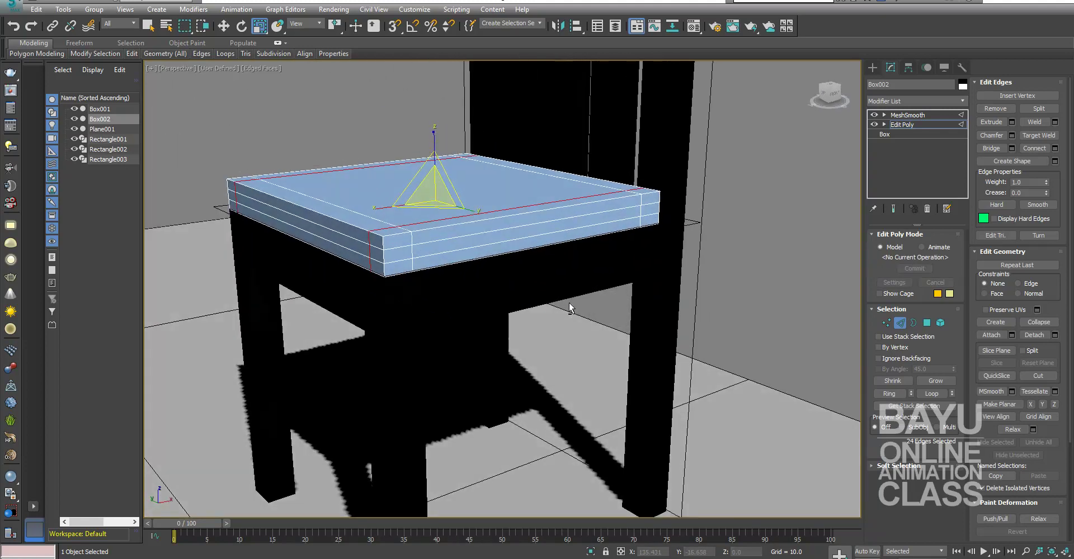
Move the side edge loop down near the bottom edge and check the smoothed cushion
{"action": "double_click", "coordinate": [501, 245]}
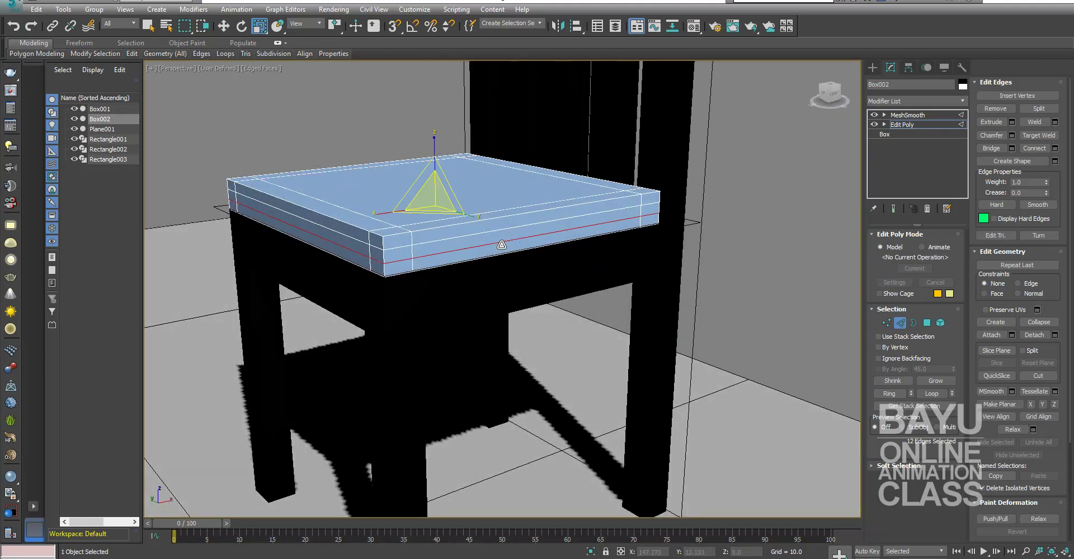
{"action": "key", "text": "w"}
{"action": "left_click_drag", "start_coordinate": [437, 168], "coordinate": [438, 185]}
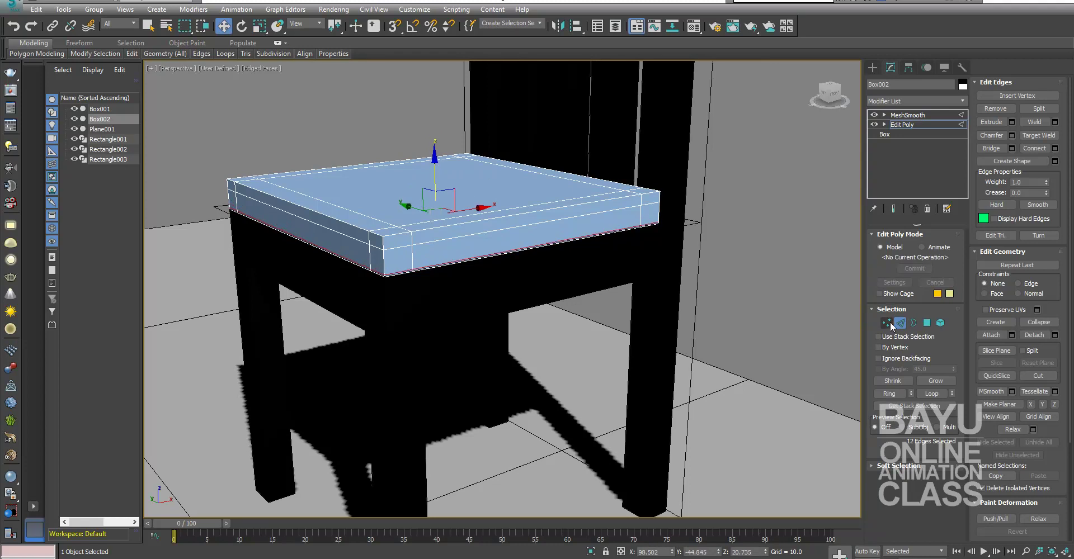
{"action": "left_click", "coordinate": [892, 210]}
{"action": "mouse_move", "coordinate": [485, 278]}
{"action": "middle_mouse_down", "text": "alt"}
{"action": "mouse_move", "coordinate": [643, 277]}
{"action": "mouse_move", "coordinate": [481, 276]}
{"action": "middle_mouse_up", "text": "alt"}
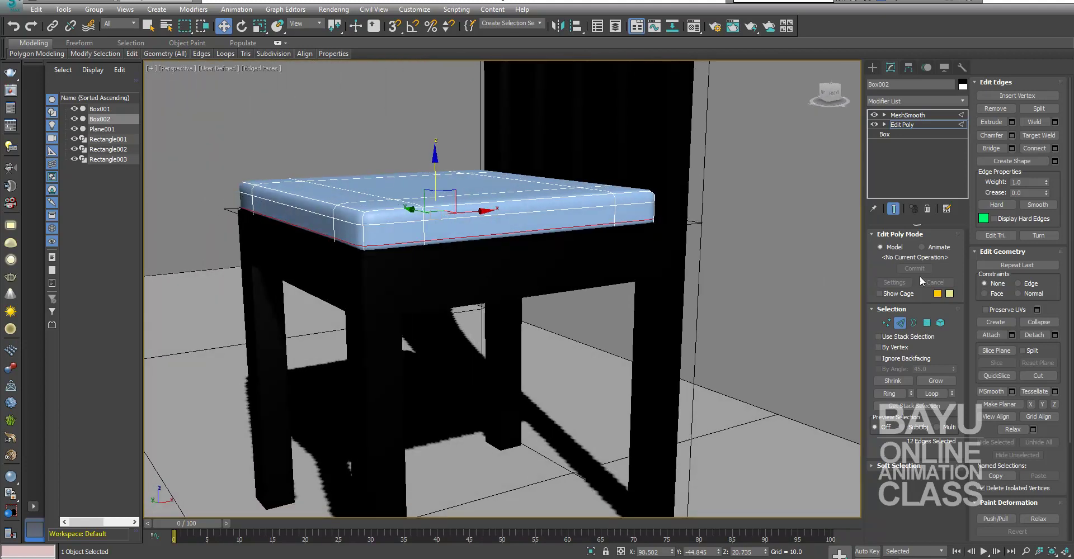
{"action": "left_click_drag", "start_coordinate": [435, 178], "coordinate": [435, 168]}
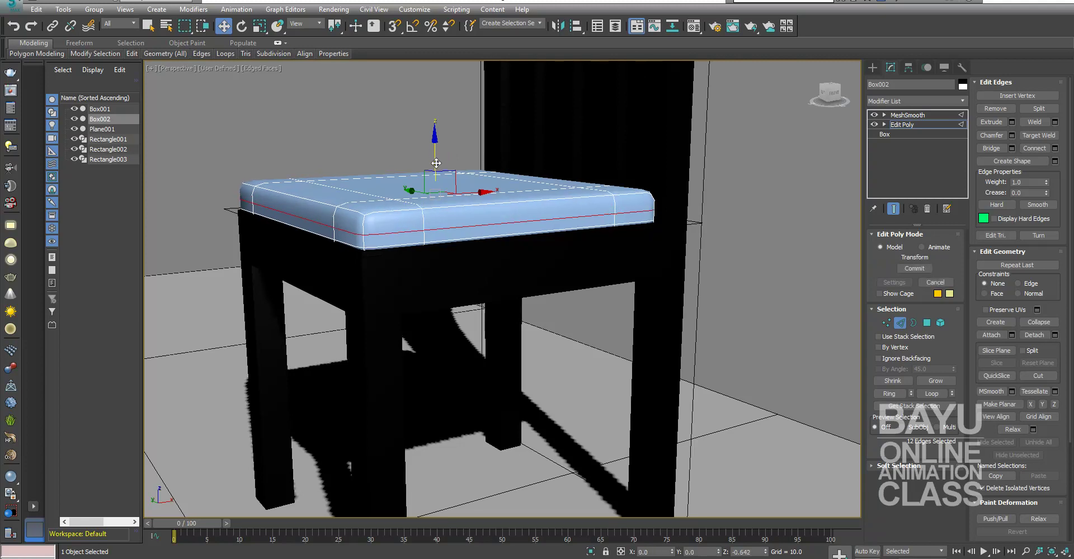
Raise the seat box's top polygon along Z into a dome, then select MeshSmooth in the stack
{"action": "left_click", "coordinate": [926, 322]}
{"action": "mouse_move", "coordinate": [474, 268]}
{"action": "middle_mouse_down", "text": "alt"}
{"action": "mouse_move", "coordinate": [425, 199]}
{"action": "mouse_move", "coordinate": [431, 140]}
{"action": "middle_mouse_up", "text": "alt"}
{"action": "left_click", "coordinate": [426, 199]}
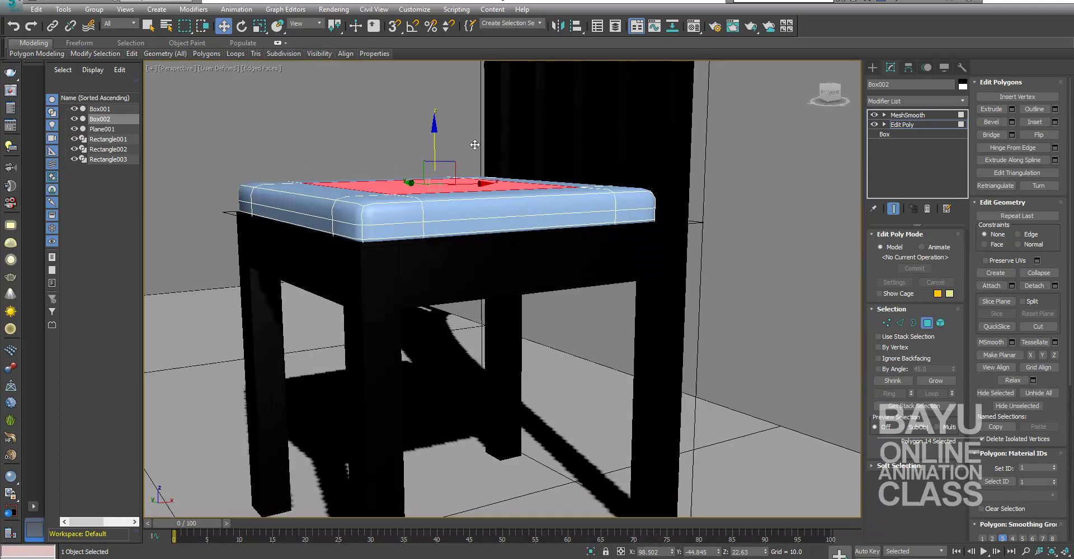
{"action": "left_click_drag", "start_coordinate": [435, 144], "coordinate": [436, 120]}
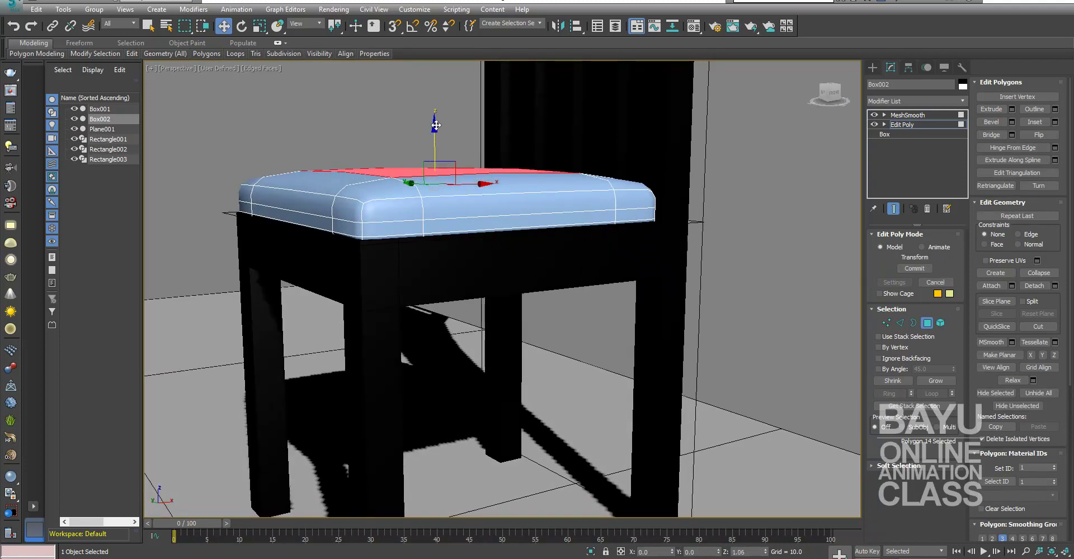
{"action": "left_click_drag", "start_coordinate": [436, 119], "coordinate": [434, 112]}
{"action": "mouse_move", "coordinate": [464, 279]}
{"action": "middle_mouse_down", "text": "alt"}
{"action": "mouse_move", "coordinate": [551, 336]}
{"action": "mouse_move", "coordinate": [429, 298]}
{"action": "mouse_move", "coordinate": [434, 283]}
{"action": "mouse_move", "coordinate": [723, 251]}
{"action": "middle_mouse_up", "text": "alt"}
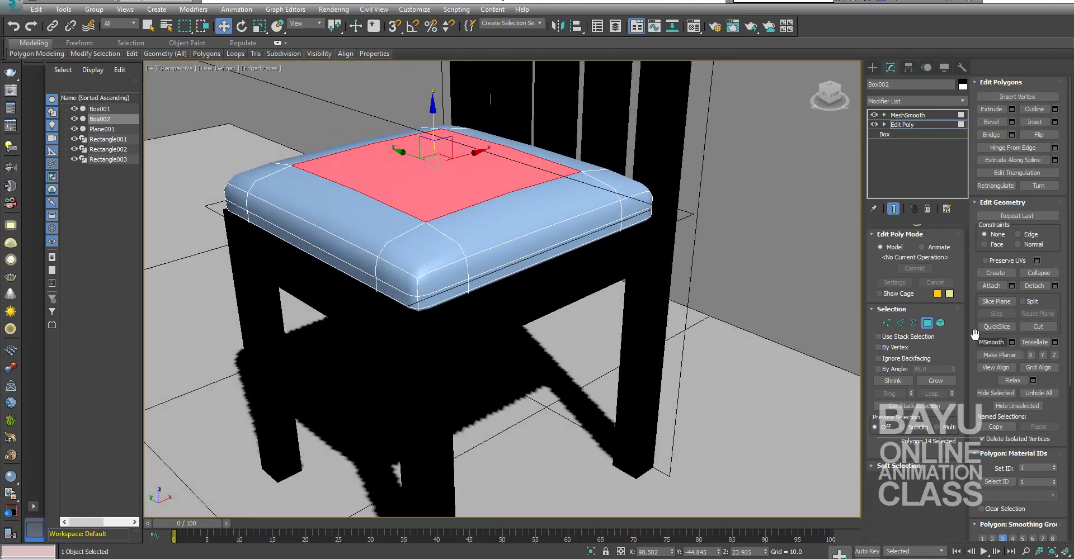
{"action": "left_click", "coordinate": [920, 326]}
{"action": "mouse_move", "coordinate": [464, 247]}
{"action": "middle_mouse_down", "text": "alt"}
{"action": "mouse_move", "coordinate": [582, 291]}
{"action": "mouse_move", "coordinate": [537, 268]}
{"action": "middle_mouse_up", "text": "alt"}
{"action": "left_click", "coordinate": [918, 115]}
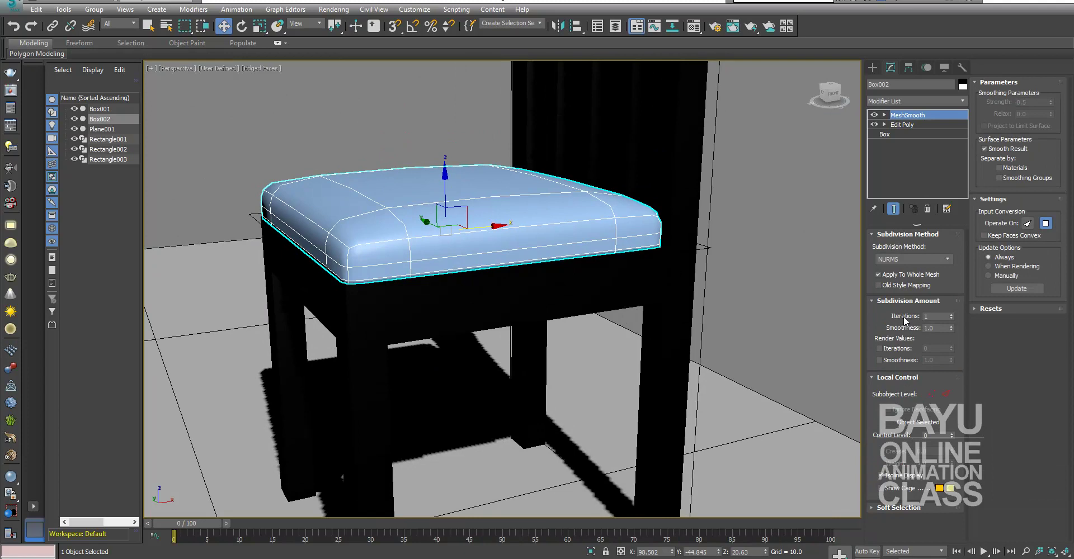
Set the cushion's MeshSmooth iterations to 2
{"action": "left_click", "coordinate": [951, 316]}
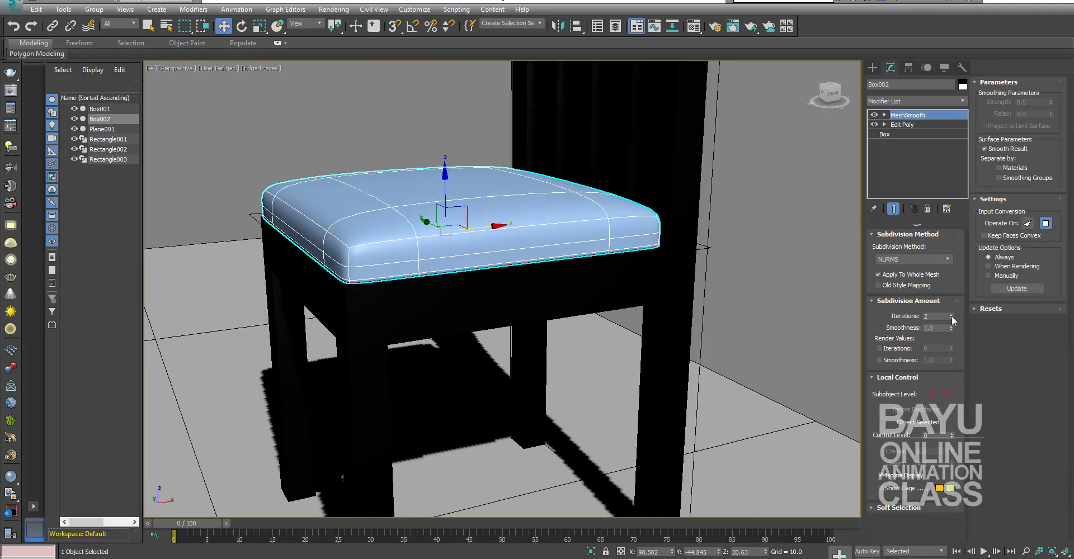
{"action": "left_click", "coordinate": [803, 293]}
{"action": "scroll", "coordinate": [729, 308], "scroll_direction": "down", "scroll_amount": 5}
{"action": "scroll", "coordinate": [642, 339], "scroll_direction": "up", "scroll_amount": 2}
{"action": "scroll", "coordinate": [641, 339], "scroll_direction": "down", "scroll_amount": 2}
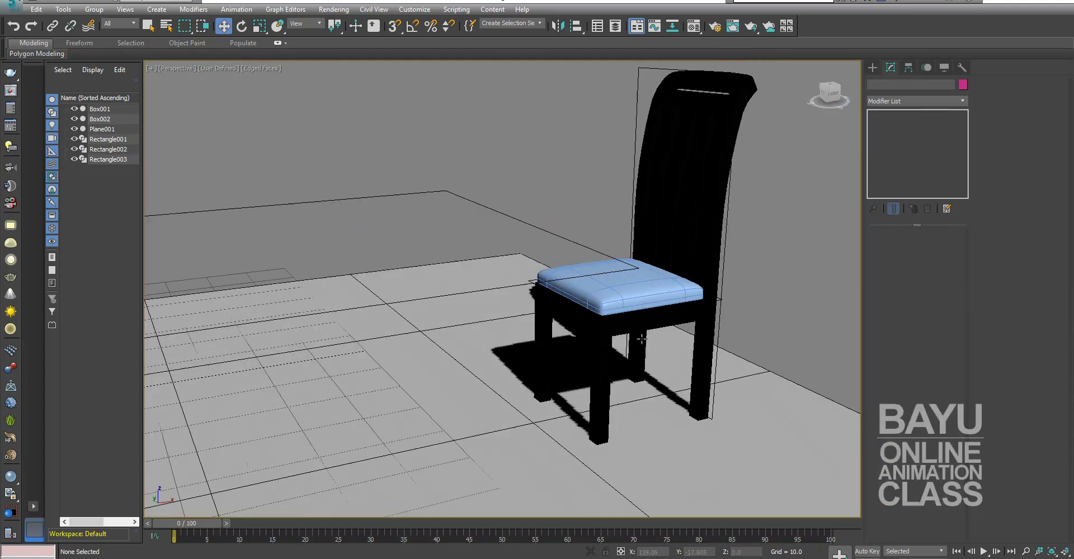
{"action": "middle_click_drag", "start_coordinate": [749, 342], "coordinate": [704, 291]}
Colour all four chair objects black via the object colour swatch
{"action": "left_click_drag", "start_coordinate": [628, 306], "coordinate": [627, 302]}
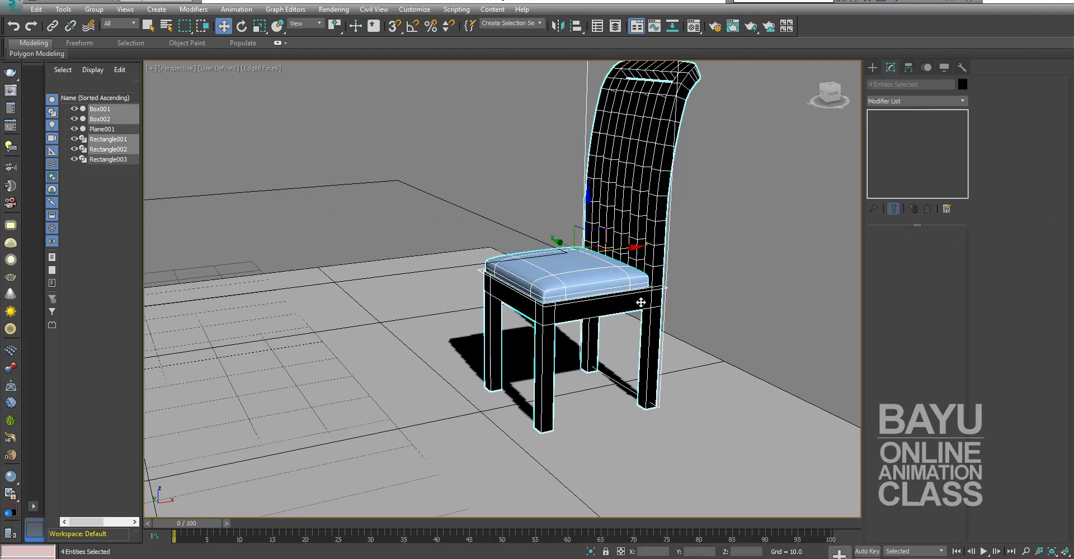
{"action": "left_click", "coordinate": [962, 84]}
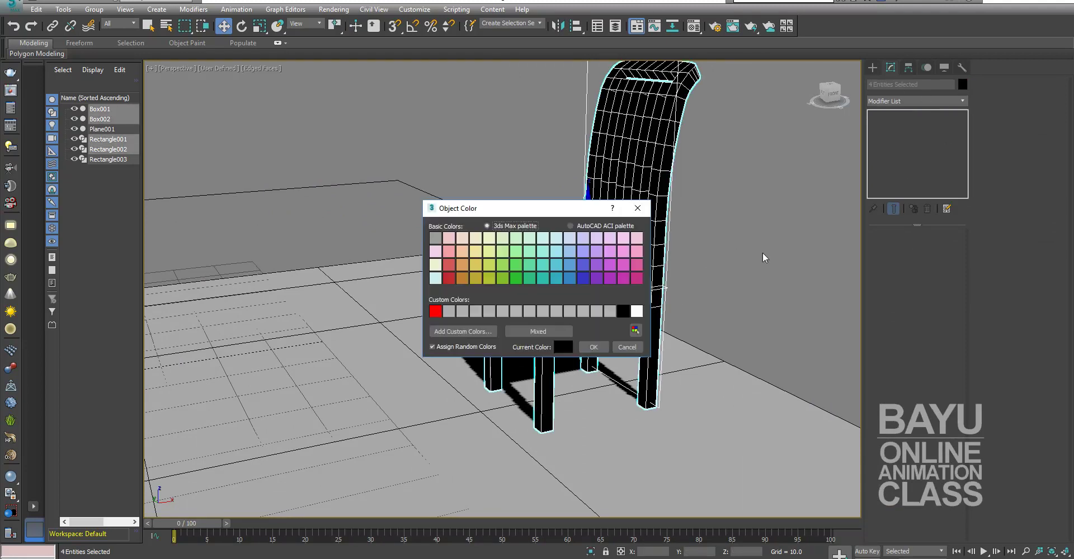
{"action": "left_click", "coordinate": [592, 346]}
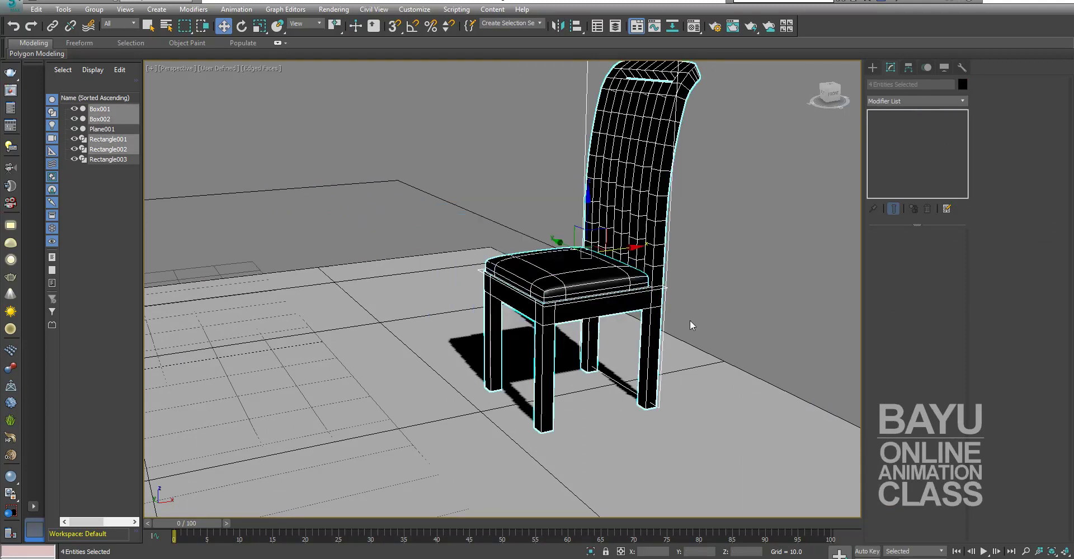
{"action": "left_click", "coordinate": [721, 315]}
{"action": "mouse_move", "coordinate": [715, 263]}
{"action": "middle_mouse_down"}
{"action": "mouse_move", "coordinate": [683, 333]}
{"action": "mouse_move", "coordinate": [727, 348]}
{"action": "mouse_move", "coordinate": [698, 340]}
{"action": "mouse_move", "coordinate": [657, 273]}
{"action": "middle_mouse_up"}
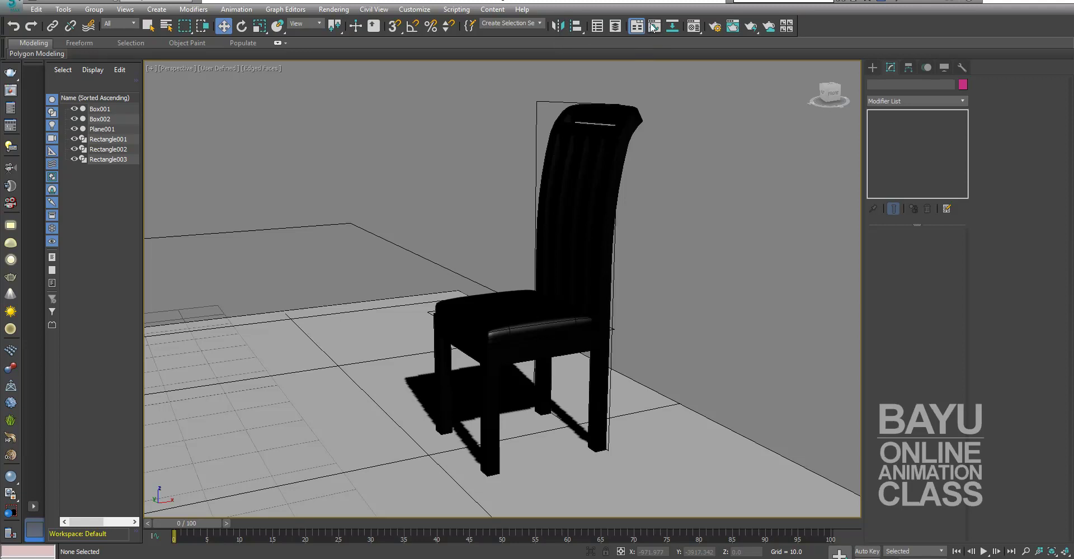
Open the Compact Material Editor and shift it slightly right beside the chair
{"action": "left_click", "coordinate": [692, 26]}
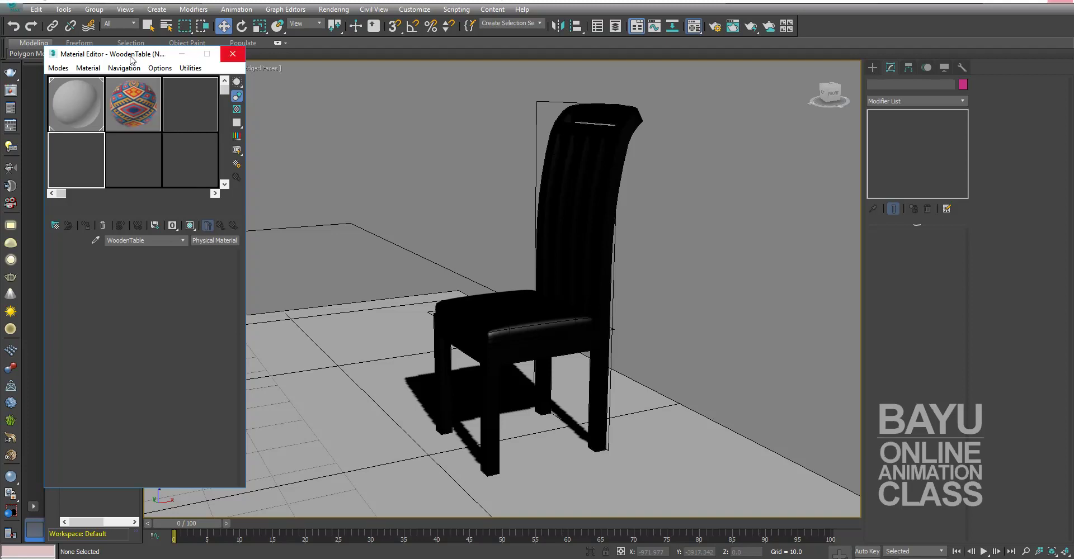
{"action": "left_click_drag", "start_coordinate": [130, 60], "coordinate": [165, 63]}
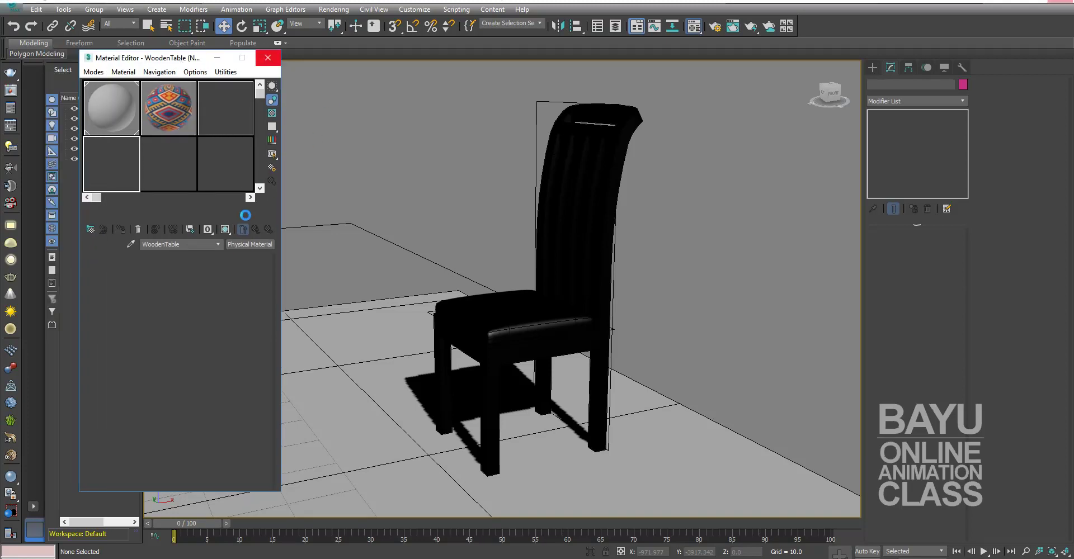
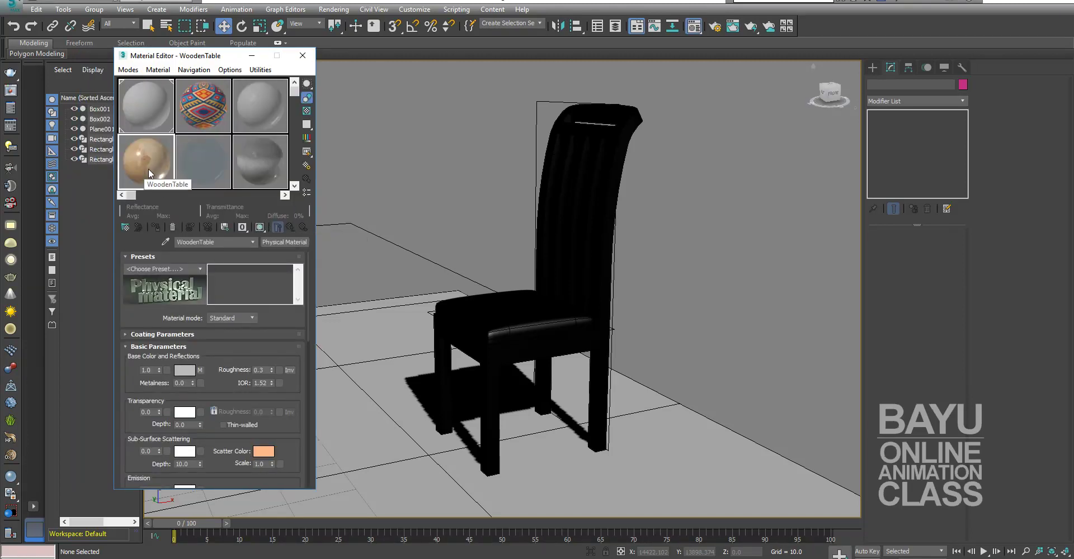
Drop the WoodenTable material onto the chair seat and browse to further samples like 13 - Brushed Metal
{"action": "left_click_drag", "start_coordinate": [149, 169], "coordinate": [523, 299]}
{"action": "left_click", "coordinate": [296, 186]}
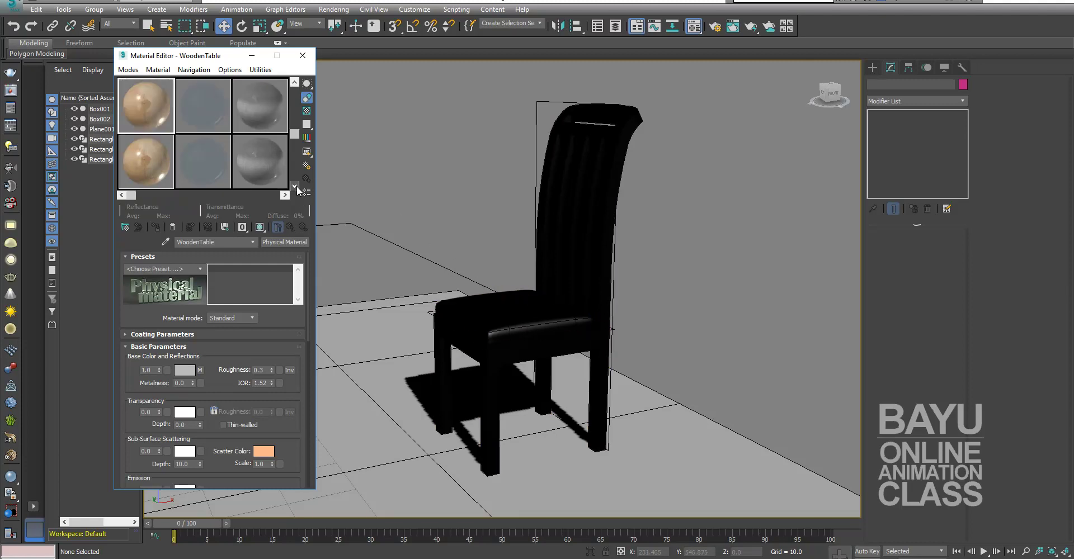
{"action": "left_click", "coordinate": [297, 186]}
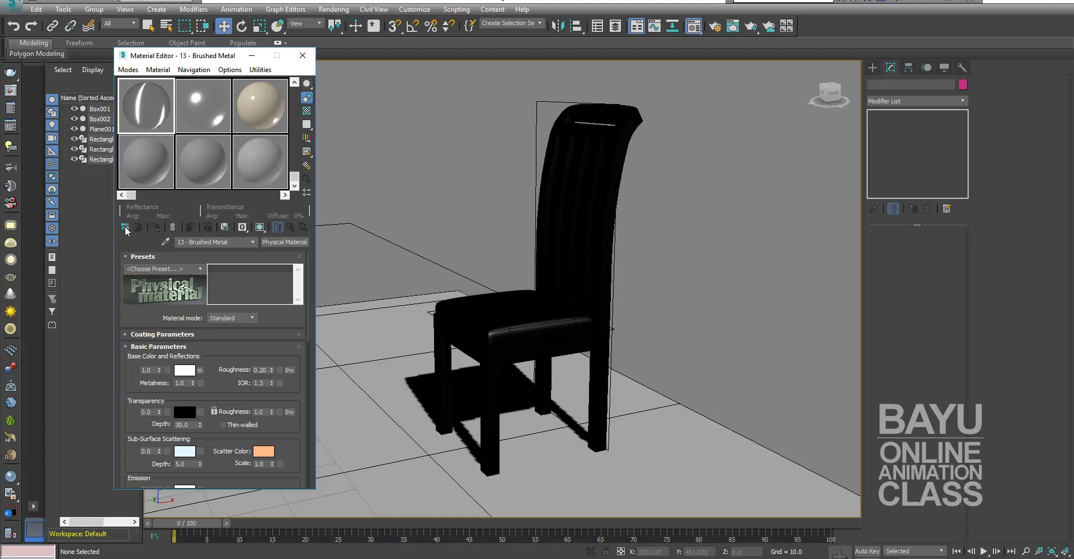
{"action": "left_click", "coordinate": [193, 59]}
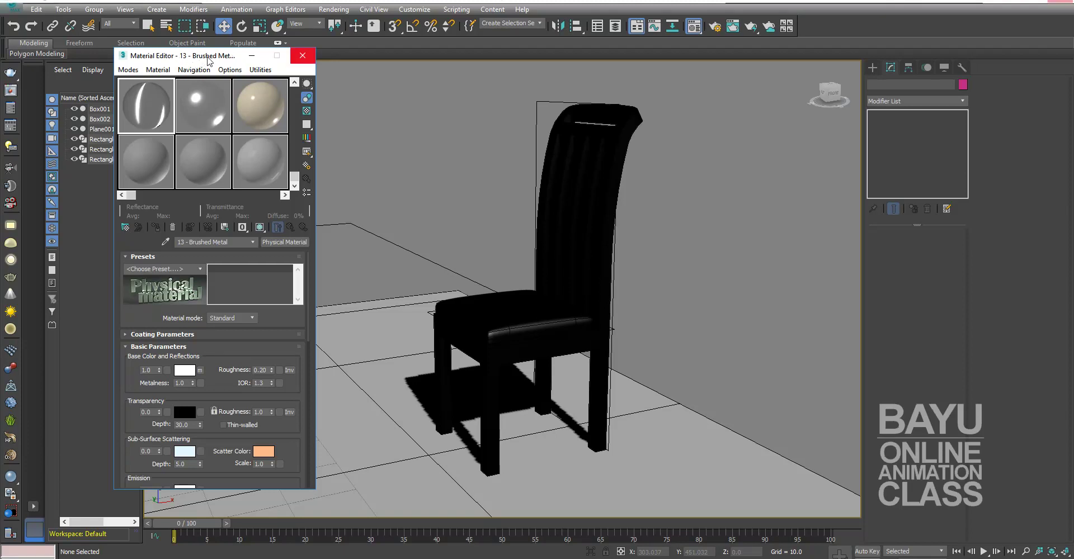
Replace the sample slots with new default Physical Materials, up to Material #33, then close the browser
{"action": "key", "text": "g"}
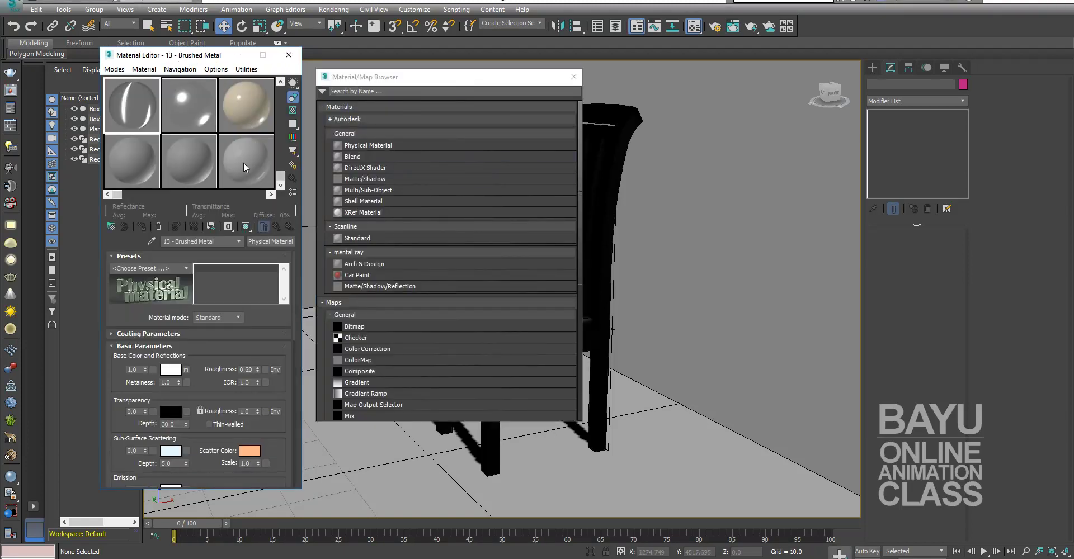
{"action": "double_click", "coordinate": [377, 144]}
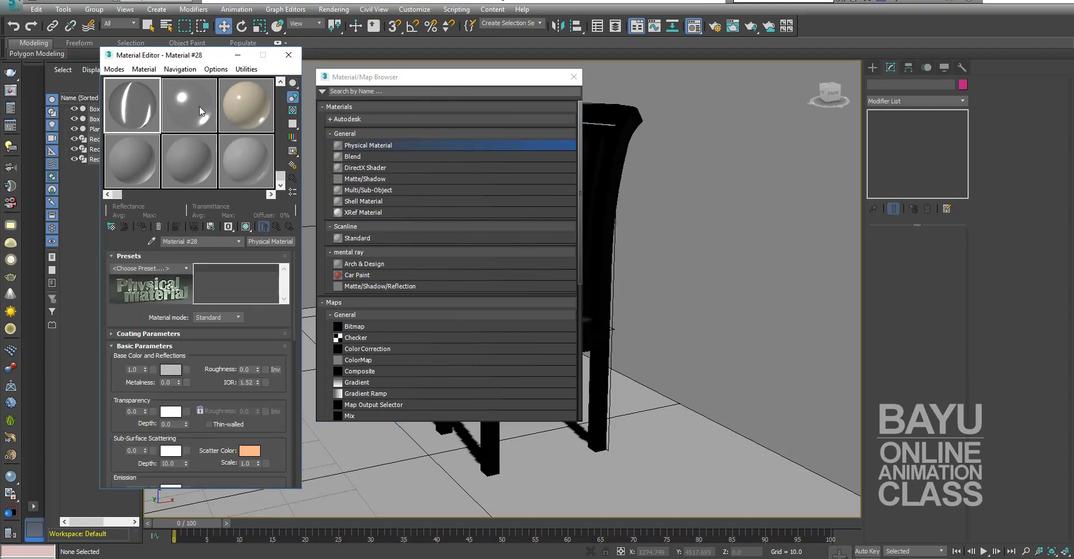
{"action": "double_click", "coordinate": [377, 144]}
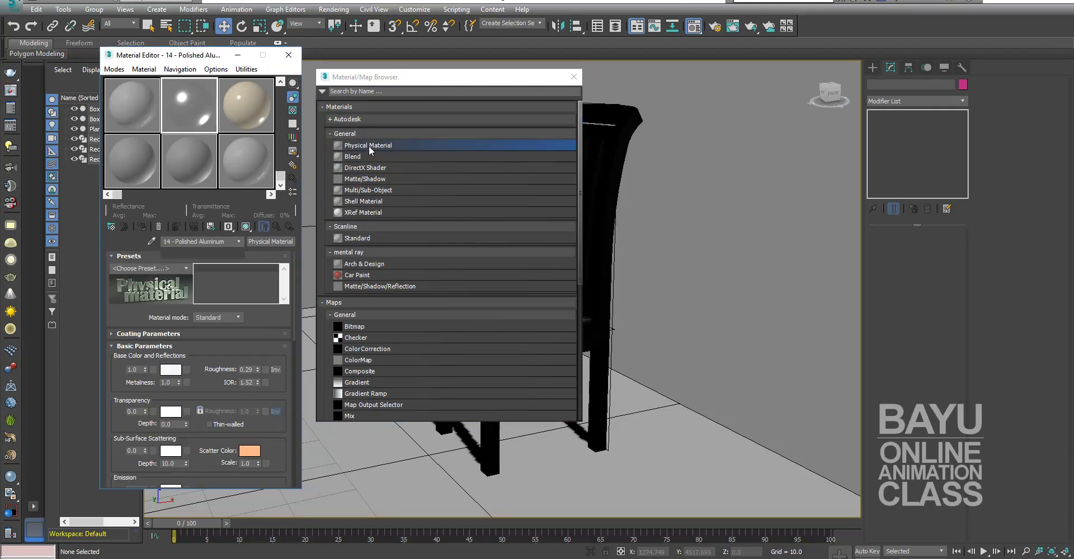
{"action": "double_click", "coordinate": [343, 144]}
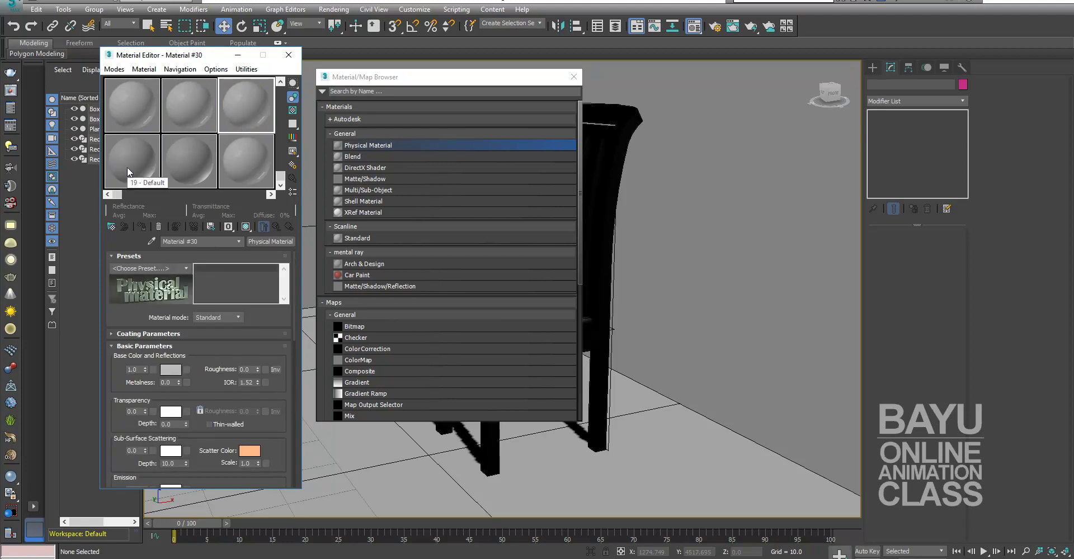
{"action": "double_click", "coordinate": [377, 146]}
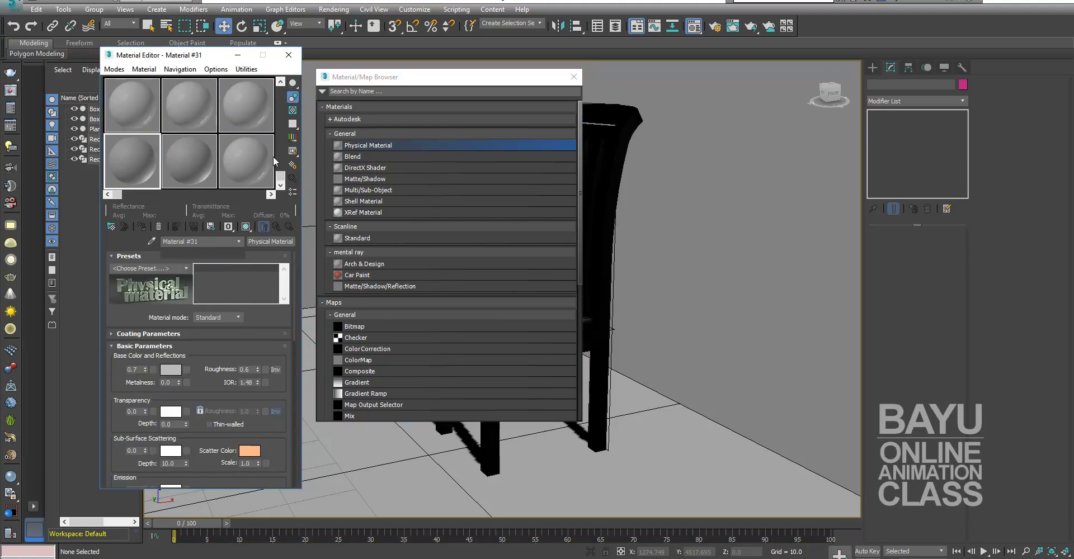
{"action": "left_click", "coordinate": [254, 163]}
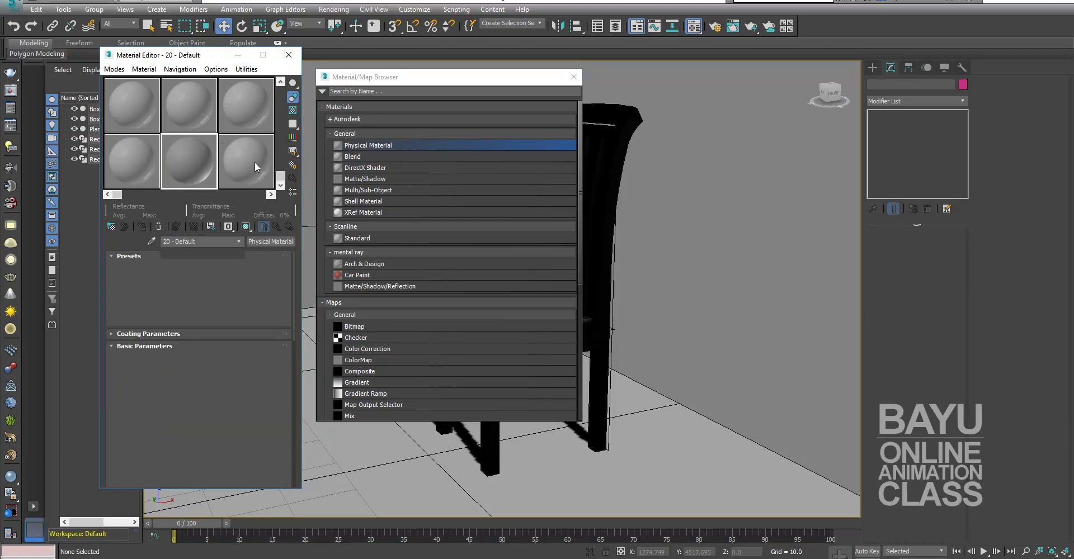
{"action": "double_click", "coordinate": [384, 146]}
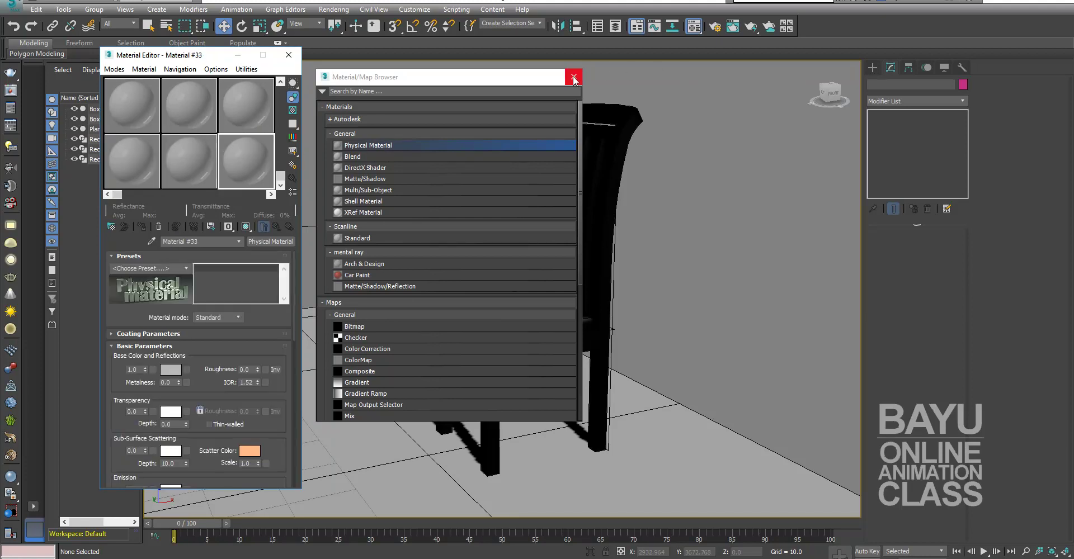
{"action": "mouse_move", "coordinate": [694, 261]}
{"action": "middle_mouse_down", "text": "alt"}
{"action": "mouse_move", "coordinate": [622, 337]}
{"action": "mouse_move", "coordinate": [523, 401]}
{"action": "middle_mouse_up", "text": "alt"}
Assign Material #28 to the chair frame (Box001)
{"action": "left_click", "coordinate": [722, 329]}
{"action": "middle_click_drag", "start_coordinate": [722, 330], "coordinate": [551, 357], "text": "alt"}
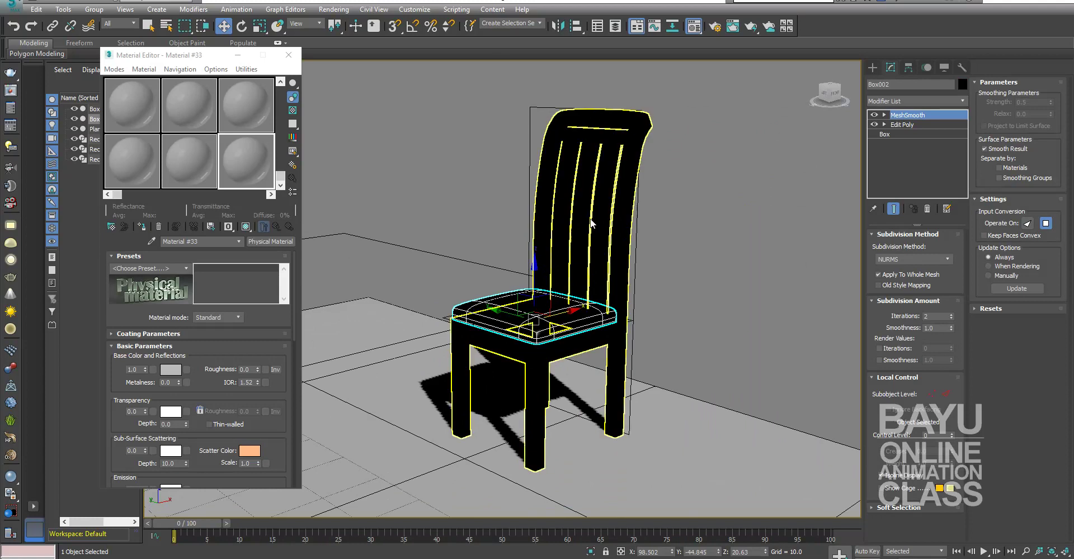
{"action": "left_click", "coordinate": [587, 199]}
{"action": "left_click", "coordinate": [587, 199]}
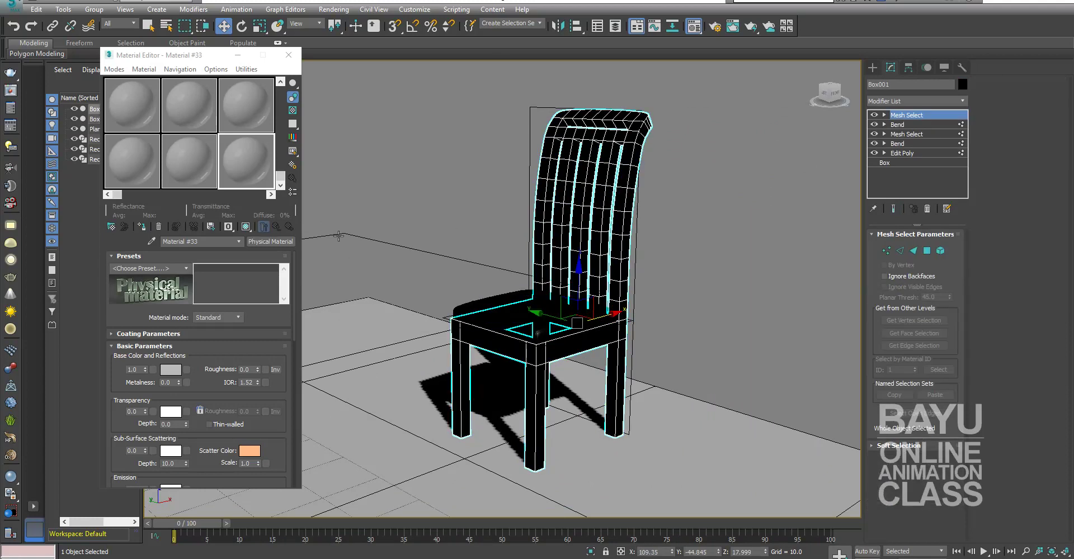
{"action": "left_click", "coordinate": [150, 124]}
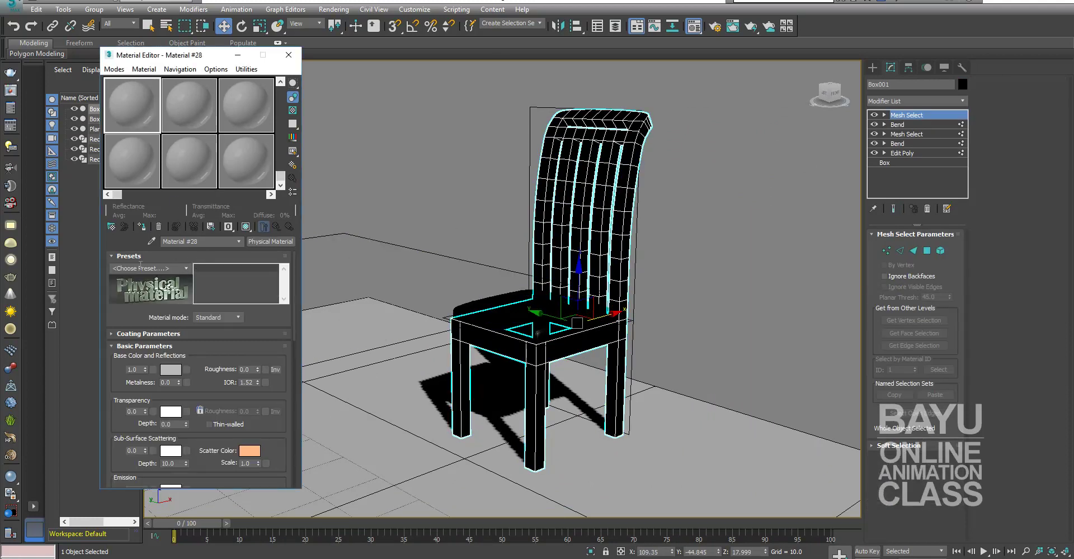
{"action": "left_click", "coordinate": [141, 226]}
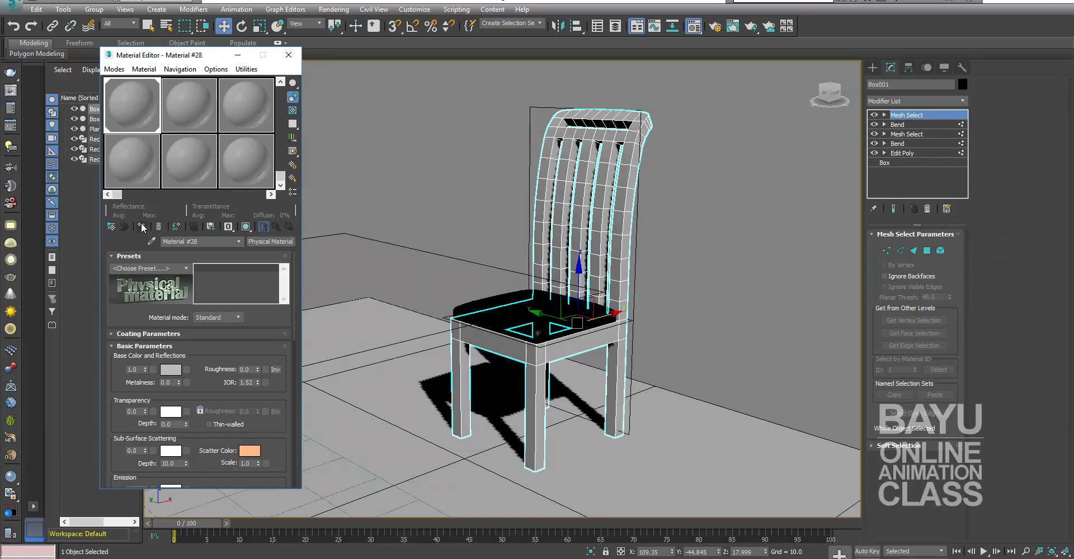
Assign Material #29 to the seat cushion (Box002) and make Material #28 active again
{"action": "left_click", "coordinate": [687, 314]}
{"action": "left_click", "coordinate": [546, 313]}
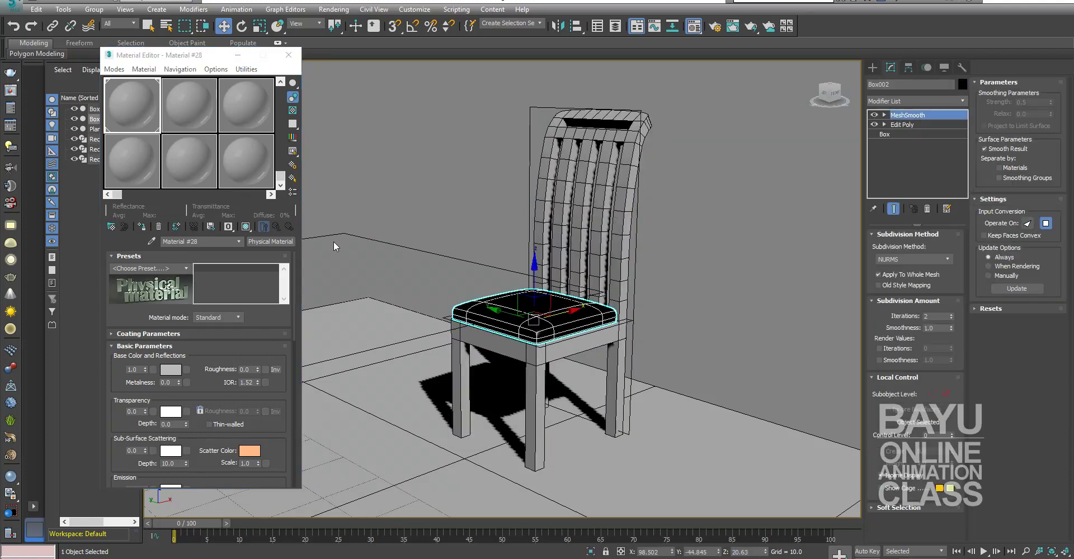
{"action": "left_click", "coordinate": [199, 120]}
{"action": "left_click", "coordinate": [141, 226]}
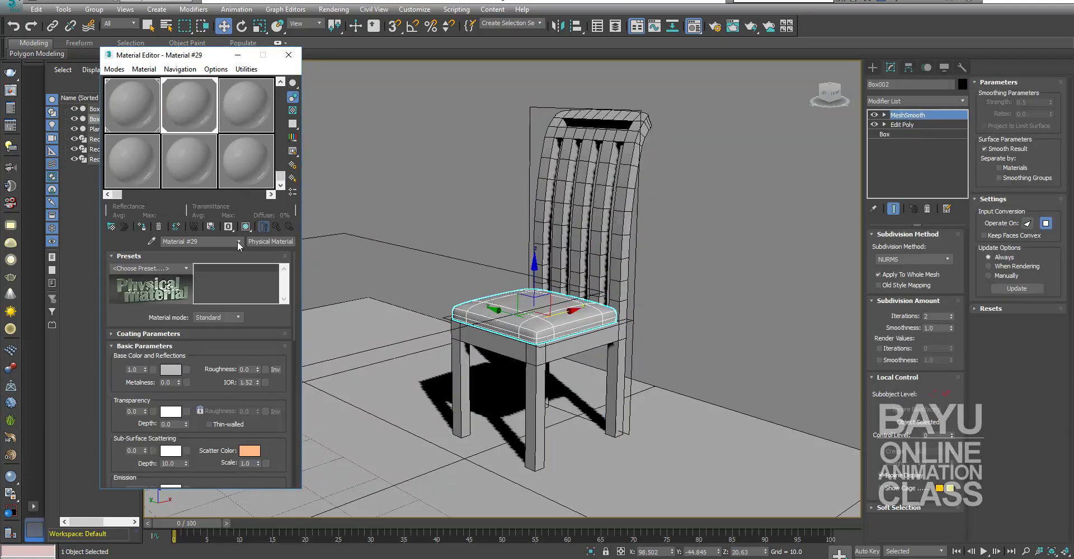
{"action": "mouse_move", "coordinate": [636, 319]}
{"action": "middle_mouse_down", "text": "alt"}
{"action": "mouse_move", "coordinate": [649, 295]}
{"action": "mouse_move", "coordinate": [699, 313]}
{"action": "middle_mouse_up", "text": "alt"}
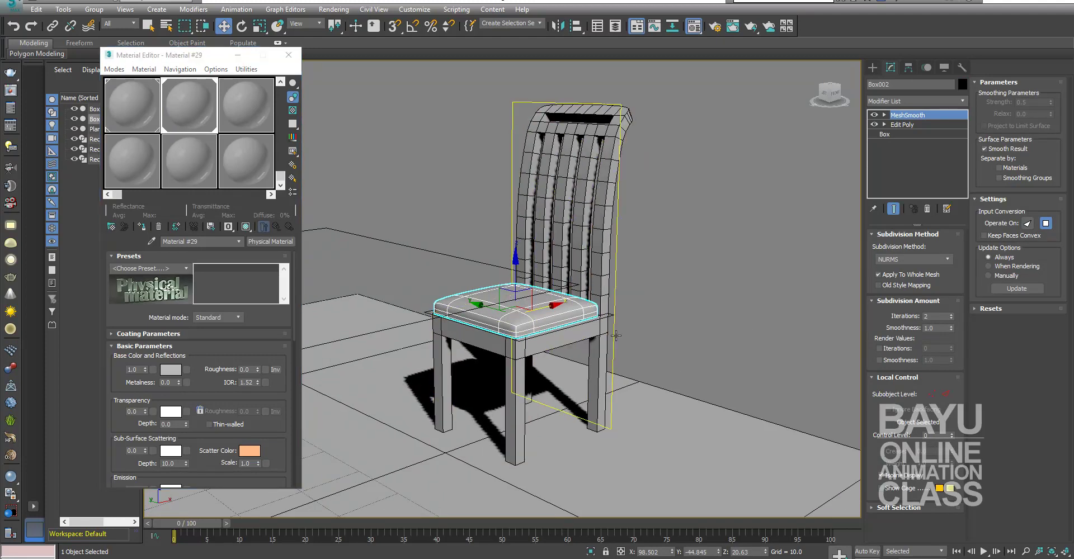
{"action": "middle_click_drag", "start_coordinate": [654, 334], "coordinate": [647, 333], "text": "alt"}
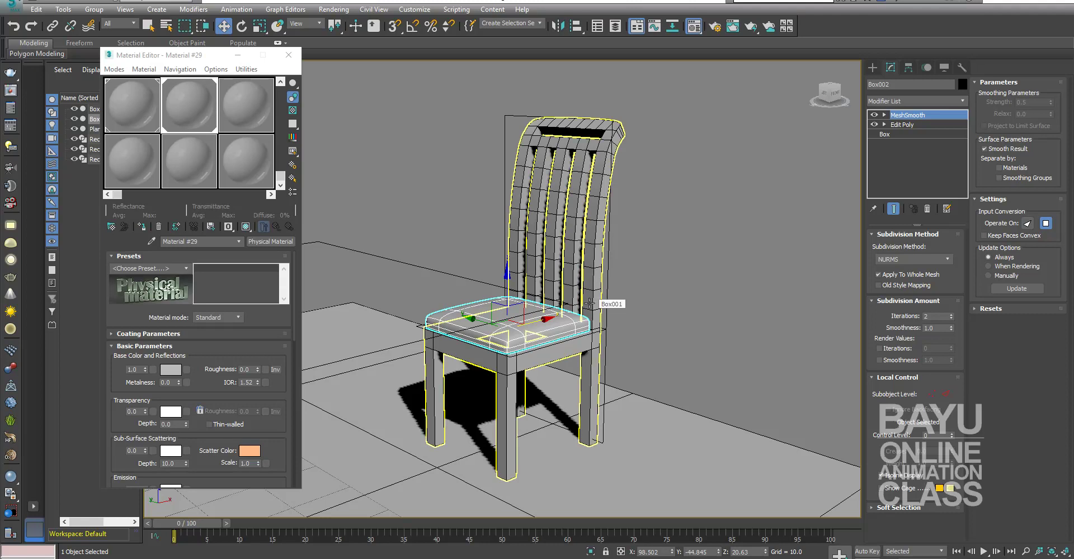
{"action": "left_click", "coordinate": [128, 120]}
{"action": "left_click", "coordinate": [127, 120]}
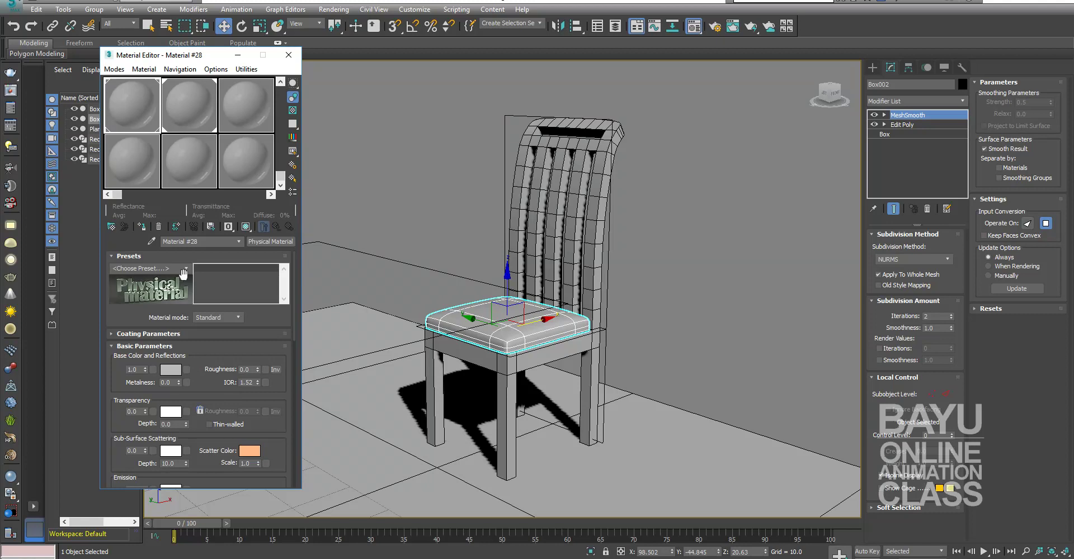
Turn Material #28 into the Satin Varnished Wood preset
{"action": "left_click", "coordinate": [184, 269]}
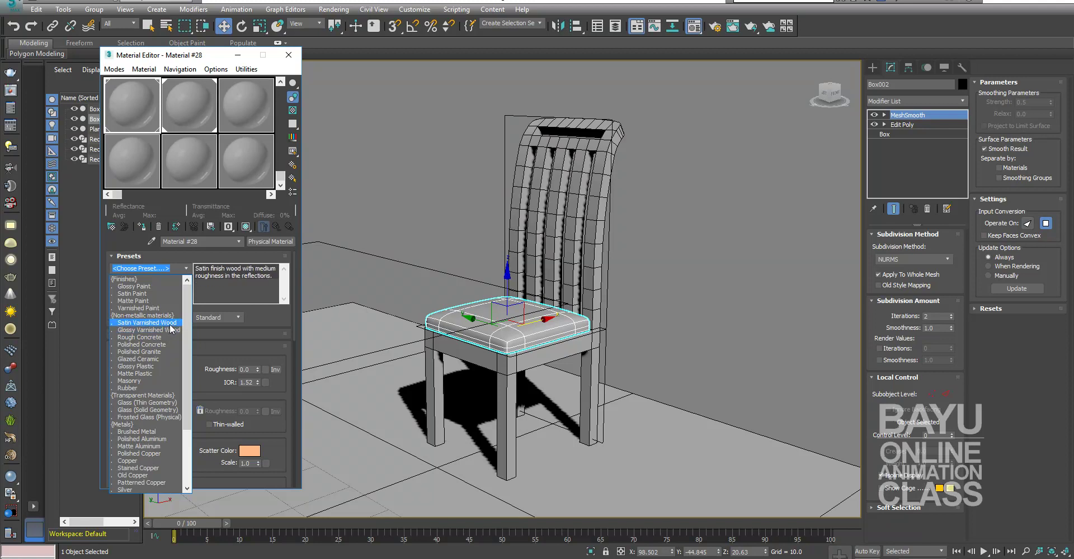
{"action": "left_click", "coordinate": [169, 323]}
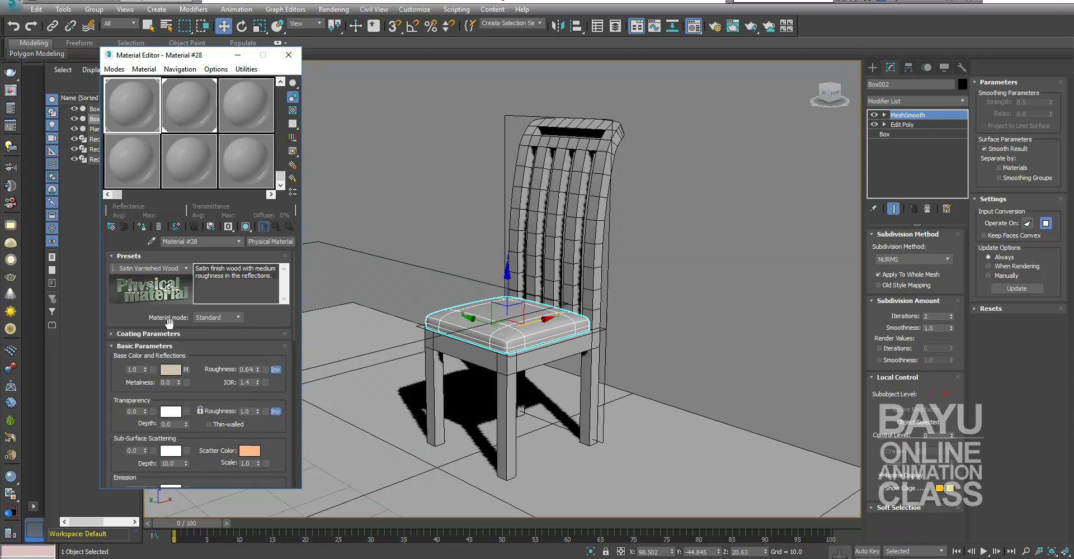
{"action": "left_click", "coordinate": [142, 227]}
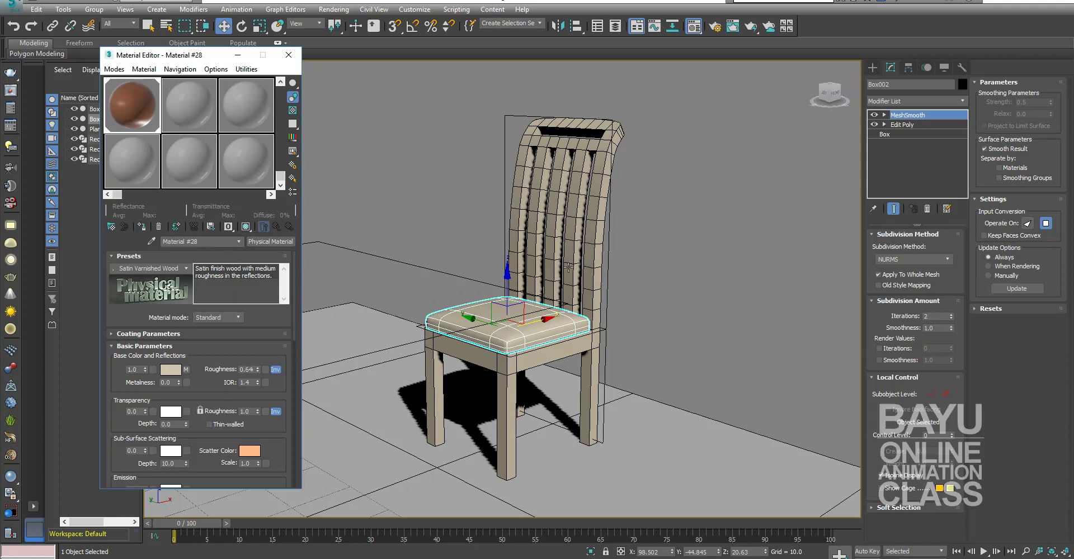
Reselect the seat cushion and put Material #29 back on it
{"action": "left_click", "coordinate": [662, 331]}
{"action": "key", "text": "ctrl+z"}
{"action": "left_click", "coordinate": [181, 116]}
{"action": "left_click", "coordinate": [142, 227]}
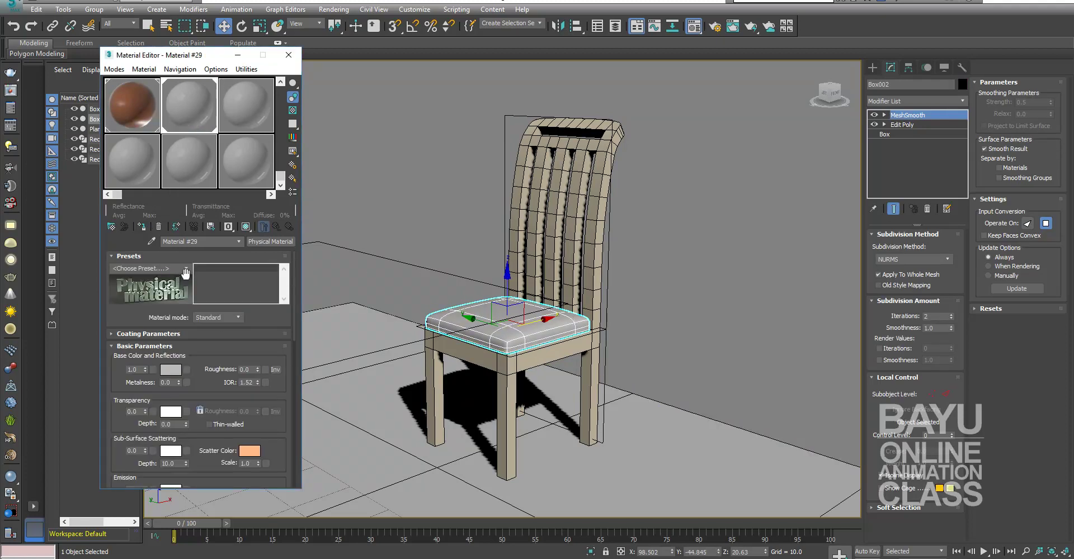
{"action": "left_click", "coordinate": [187, 270]}
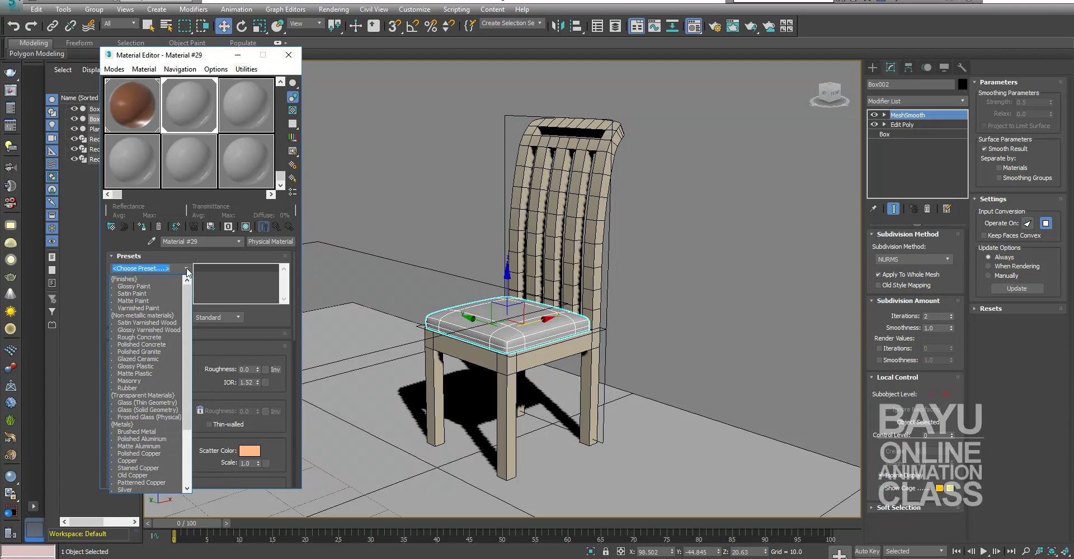
{"action": "left_click", "coordinate": [186, 270]}
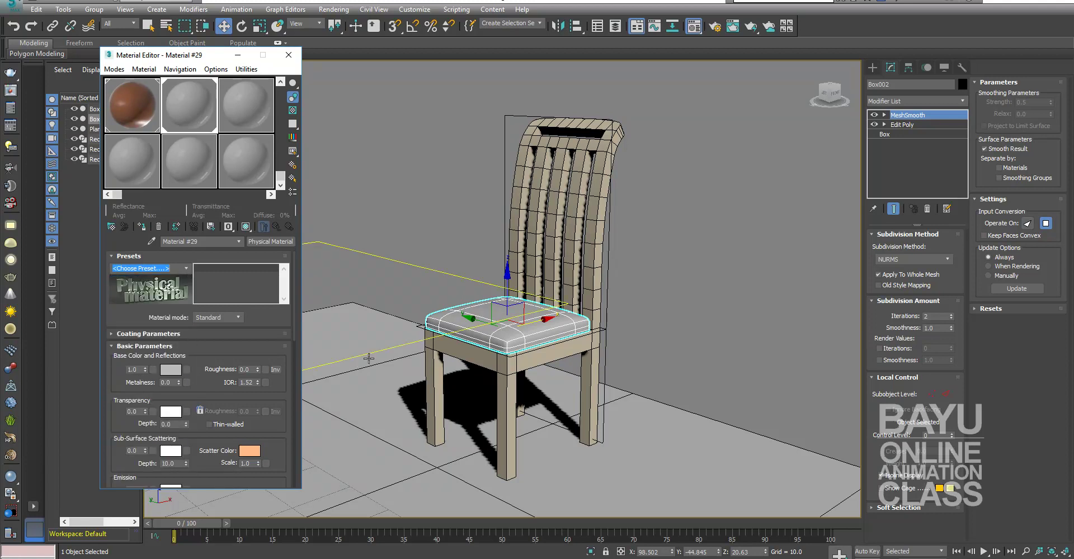
Load the fabric03_mexican zigzag image as a Bitmap in Material #29's Base Color map
{"action": "left_click", "coordinate": [186, 370]}
{"action": "double_click", "coordinate": [354, 130]}
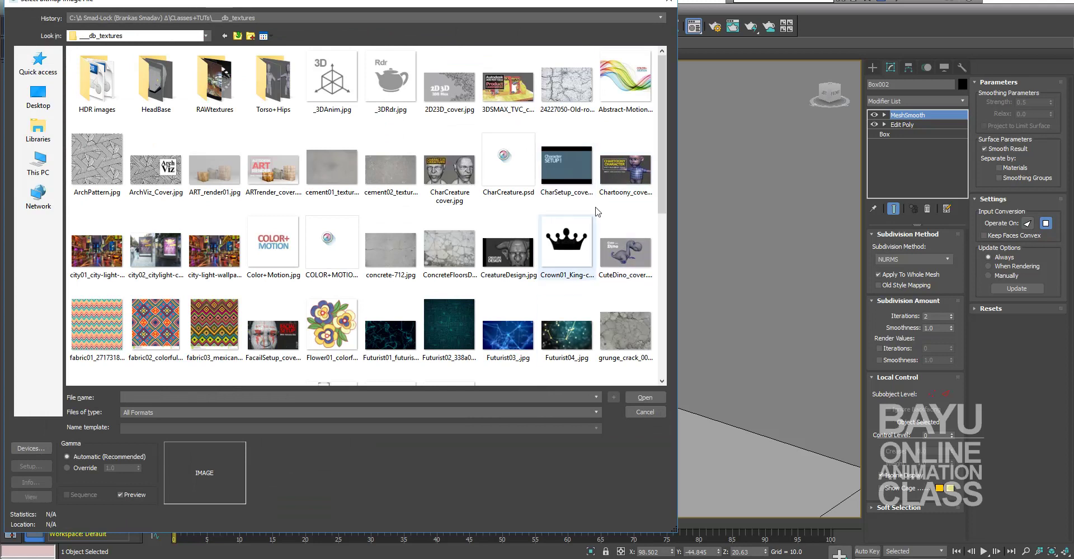
{"action": "mouse_move", "coordinate": [660, 167]}
{"action": "left_mouse_down"}
{"action": "mouse_move", "coordinate": [675, 337]}
{"action": "mouse_move", "coordinate": [659, 162]}
{"action": "left_mouse_up"}
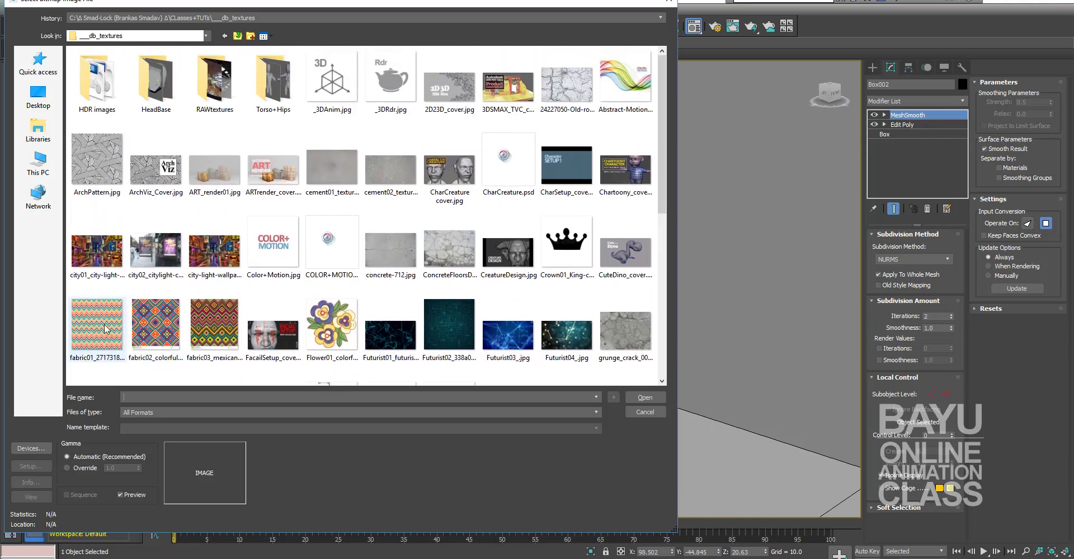
{"action": "left_click", "coordinate": [222, 322]}
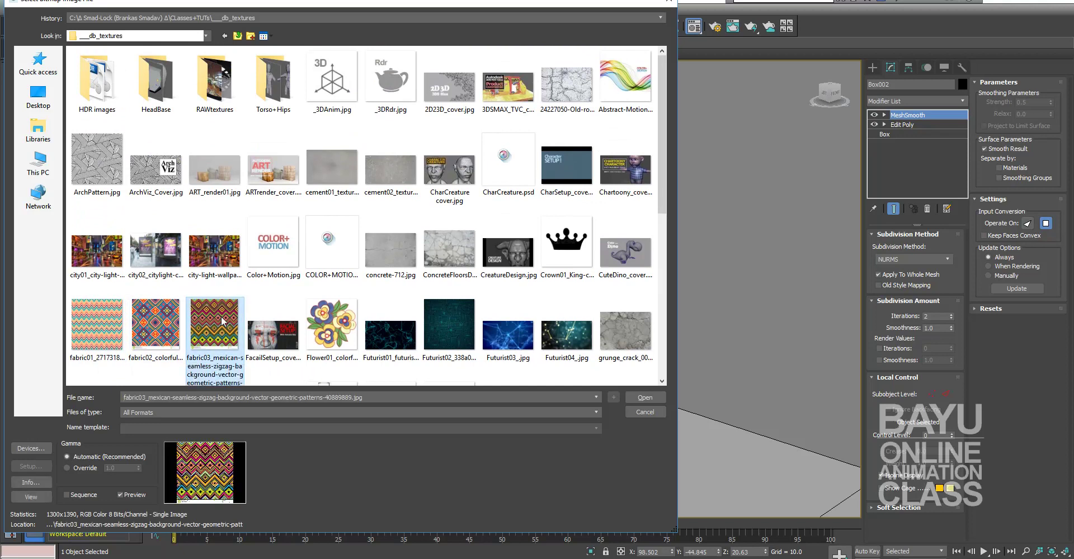
{"action": "left_click", "coordinate": [649, 400]}
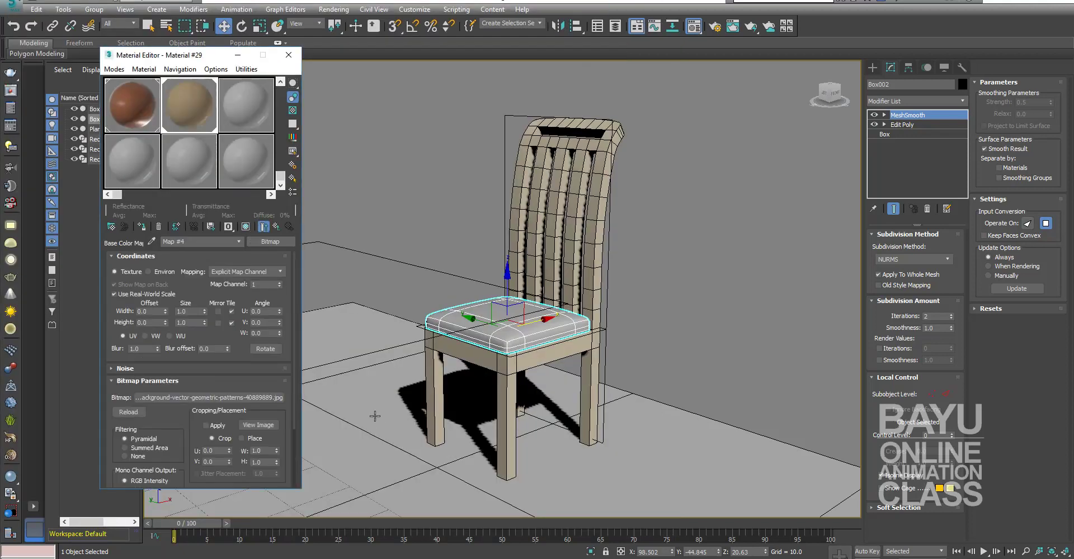
Show the fabric texture on the seat in the viewport and turn off Use Real-World Scale
{"action": "left_click", "coordinate": [245, 226]}
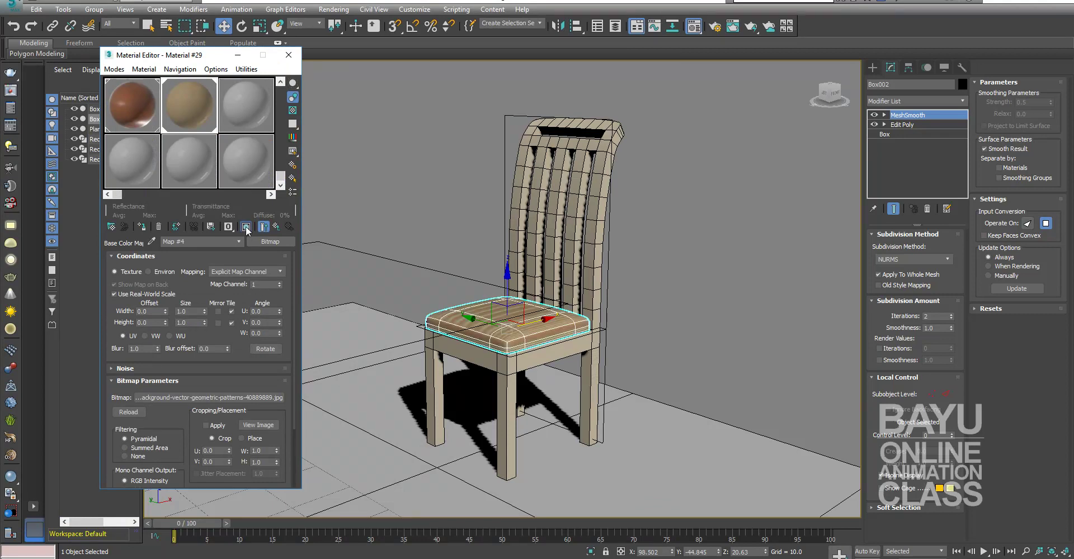
{"action": "scroll", "coordinate": [553, 370], "scroll_direction": "up", "scroll_amount": 1}
{"action": "scroll", "coordinate": [552, 396], "scroll_direction": "up", "scroll_amount": 3}
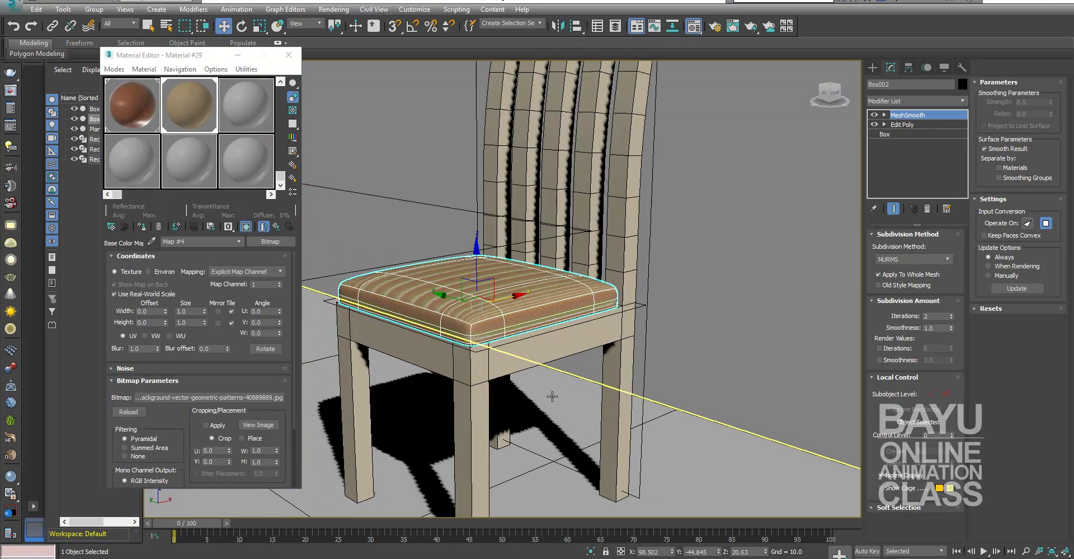
{"action": "middle_click_drag", "start_coordinate": [539, 368], "coordinate": [543, 391], "text": "alt"}
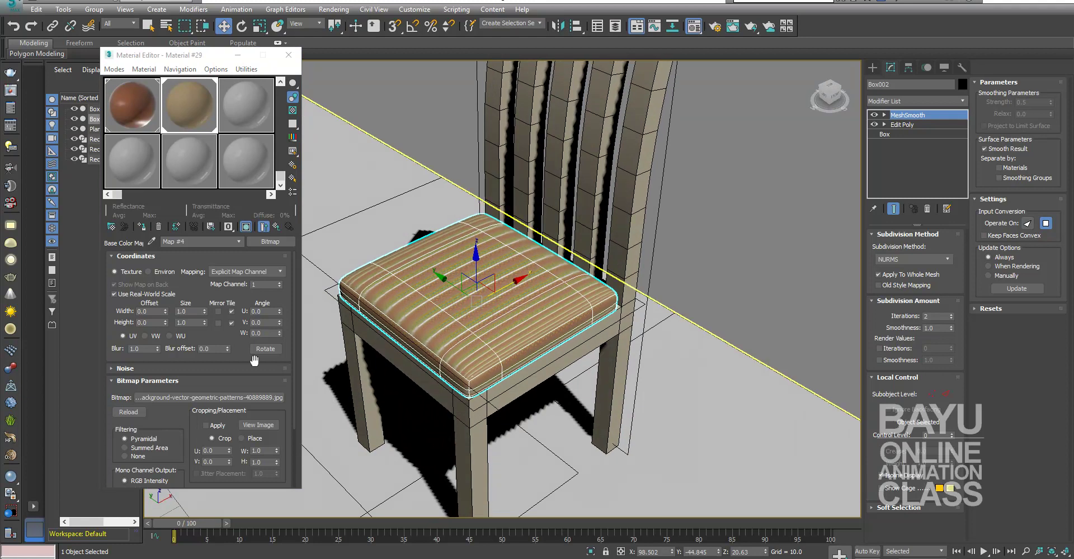
{"action": "left_click", "coordinate": [131, 295]}
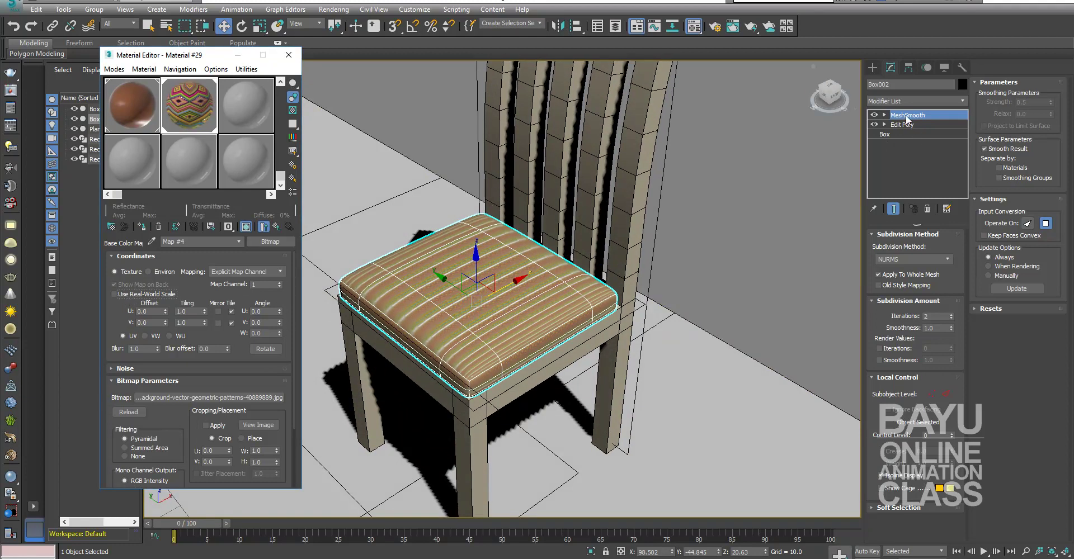
Add a UVW Map modifier to the seat with Box mapping and Real-World Map Size off
{"action": "left_click", "coordinate": [962, 100]}
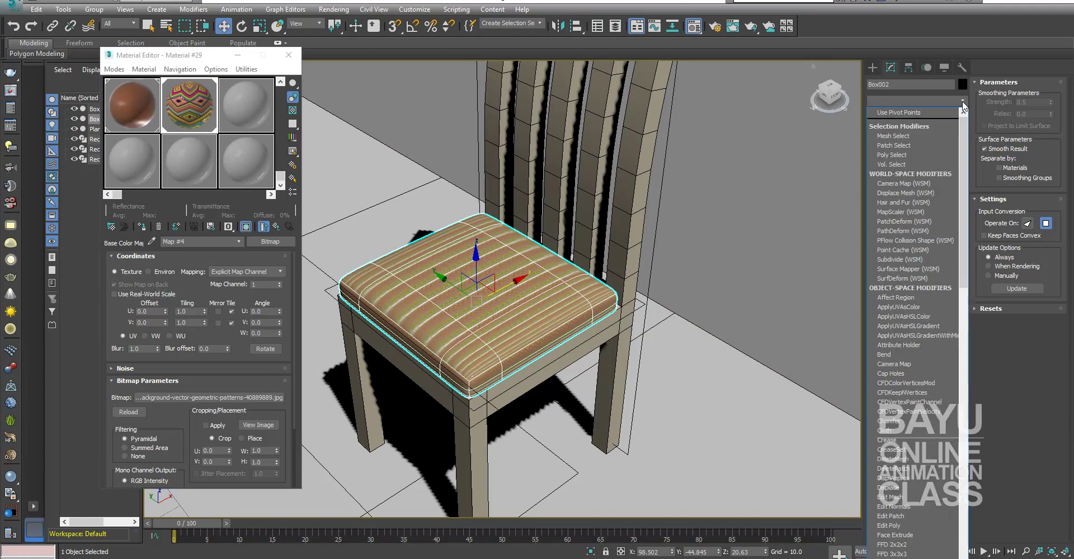
{"action": "type", "text": "uvw"}
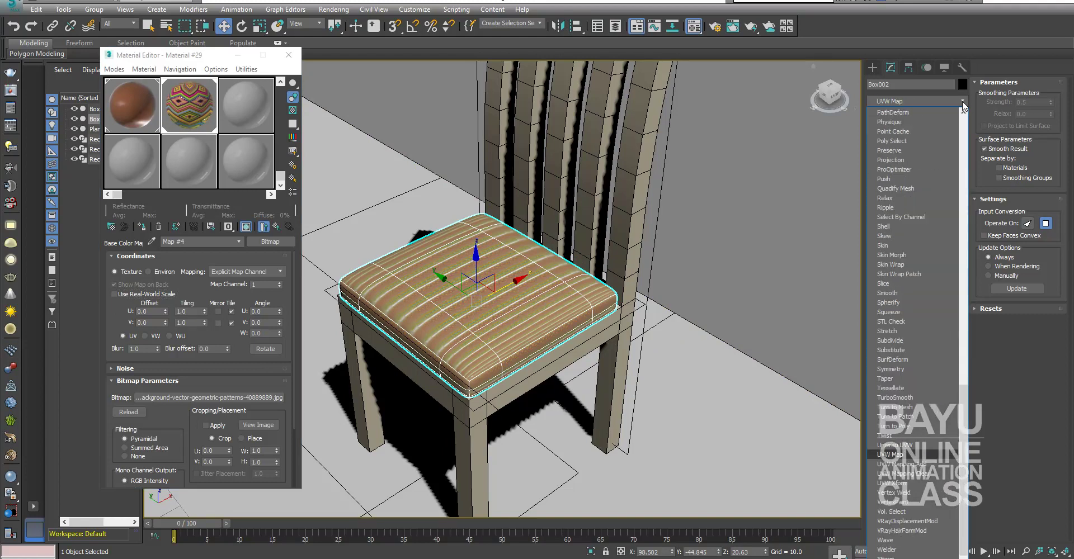
{"action": "key", "text": "Return"}
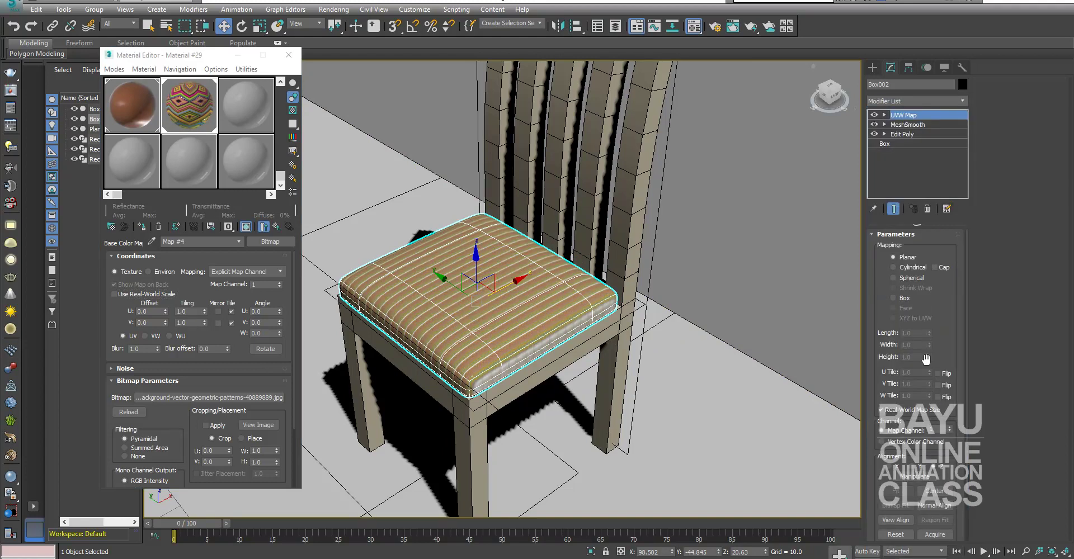
{"action": "left_click", "coordinate": [901, 299]}
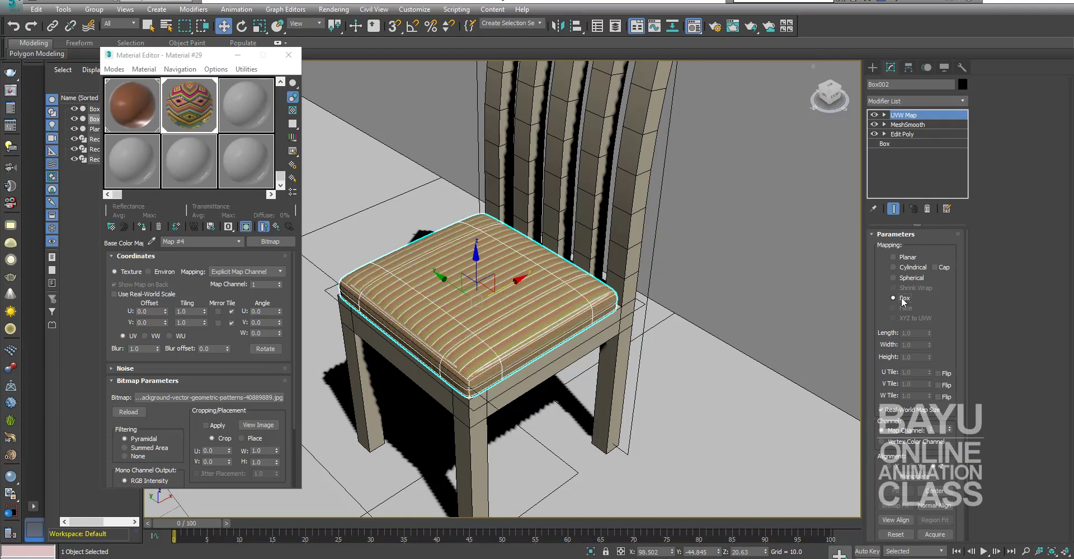
{"action": "left_click", "coordinate": [894, 411]}
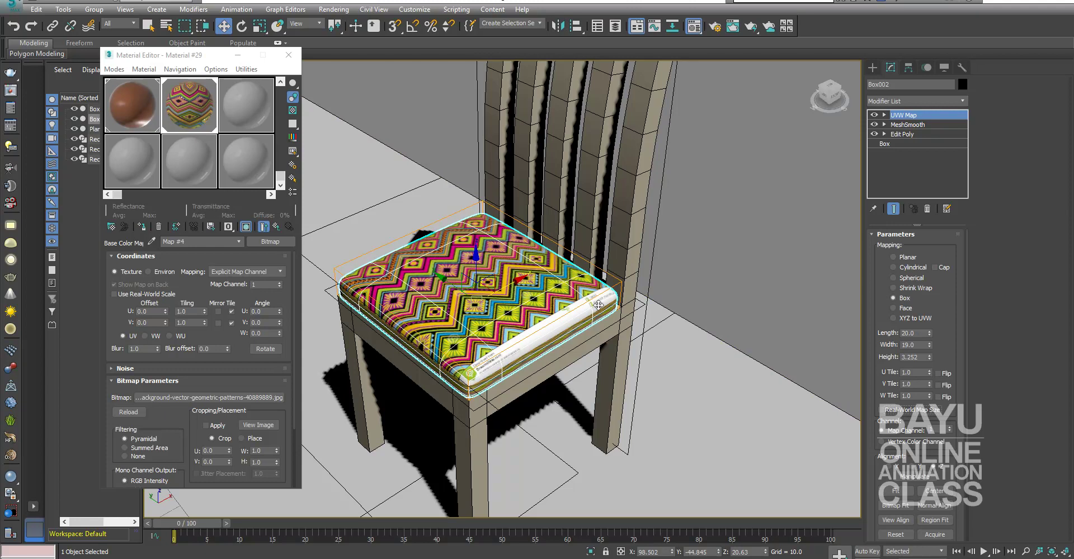
Crop the white label strip off the fabric bitmap's bottom and apply the crop
{"action": "left_click", "coordinate": [253, 425]}
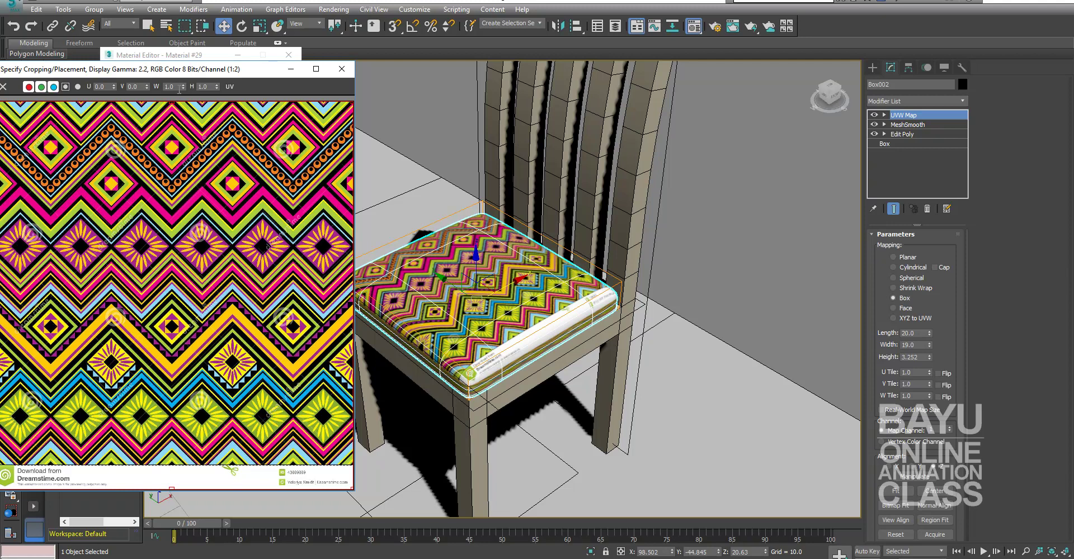
{"action": "left_click_drag", "start_coordinate": [177, 71], "coordinate": [318, 73]}
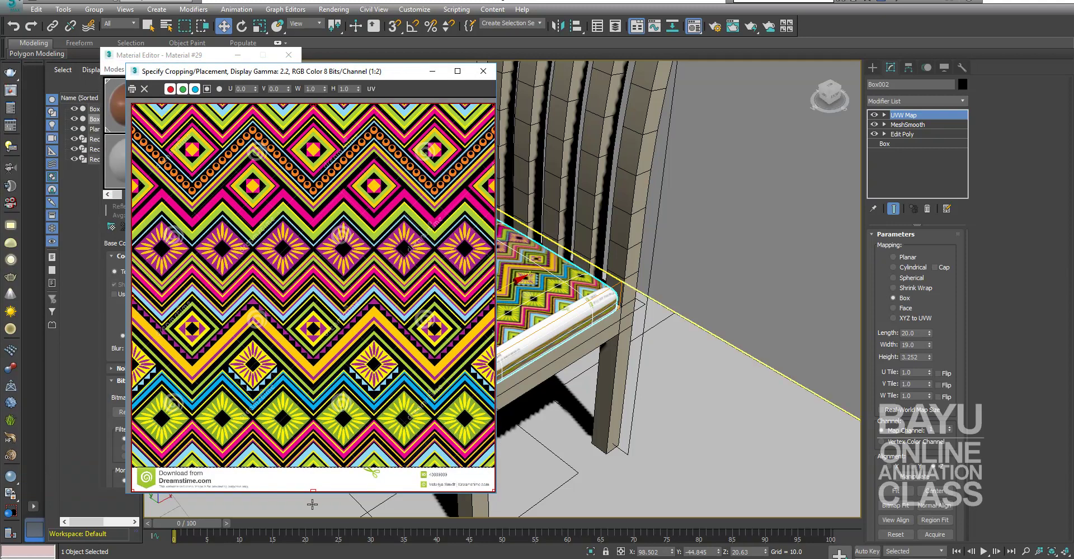
{"action": "left_click_drag", "start_coordinate": [314, 489], "coordinate": [313, 467]}
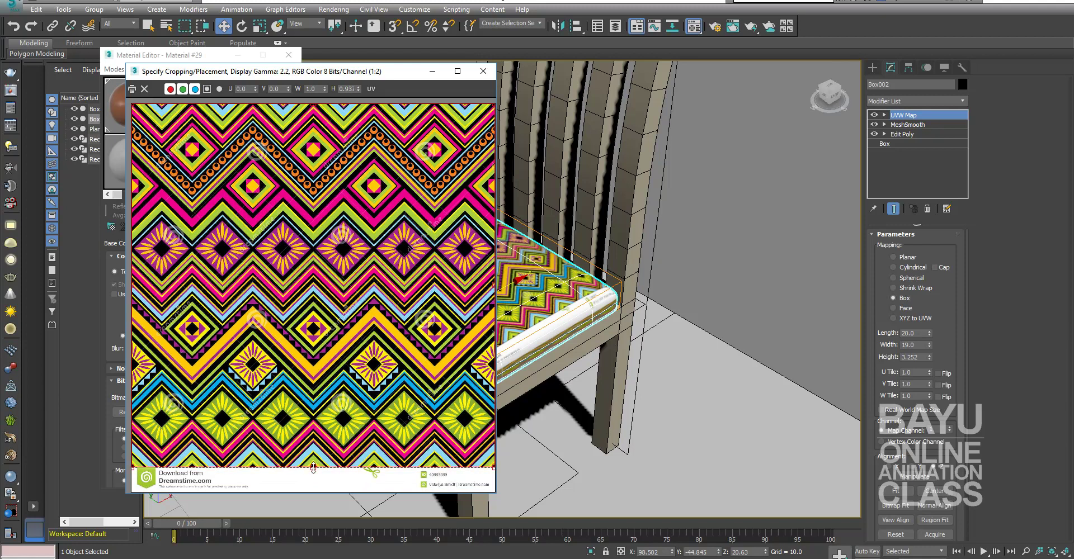
{"action": "left_click", "coordinate": [483, 71]}
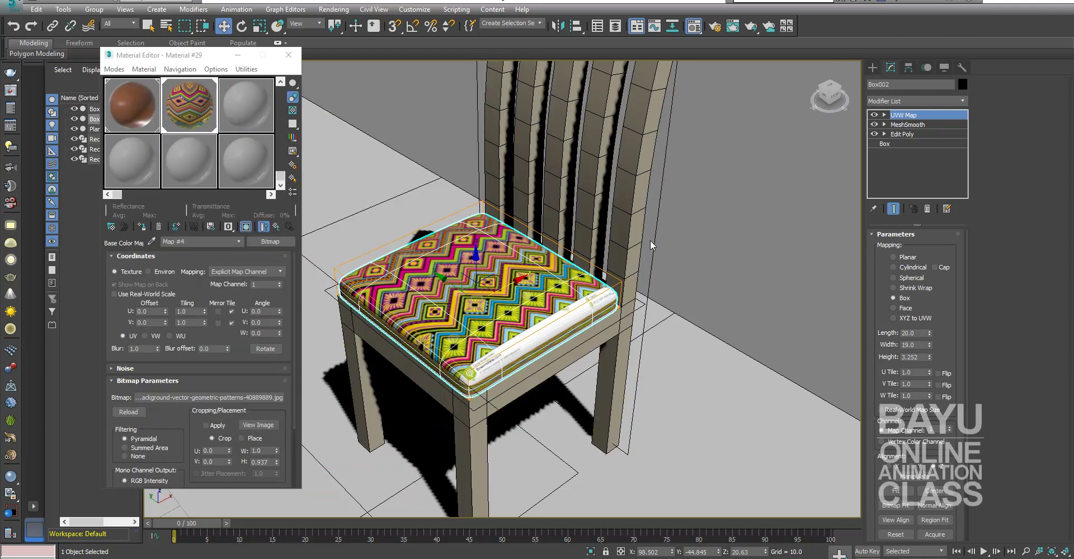
{"action": "left_click", "coordinate": [205, 425]}
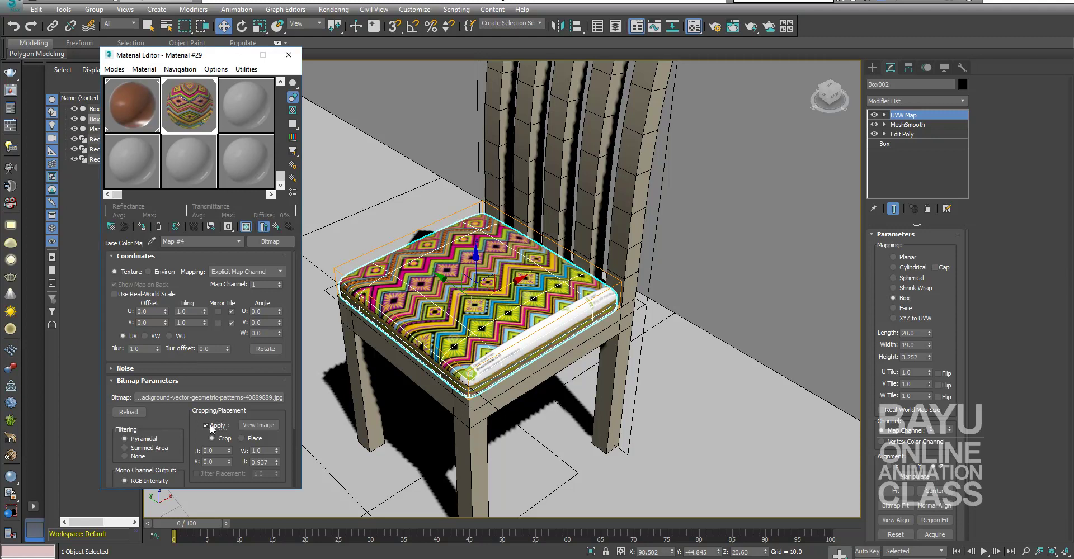
Orbit closer to the textured seat and select the UVW Map width field for editing
{"action": "middle_click_drag", "start_coordinate": [545, 324], "coordinate": [554, 358], "text": "alt"}
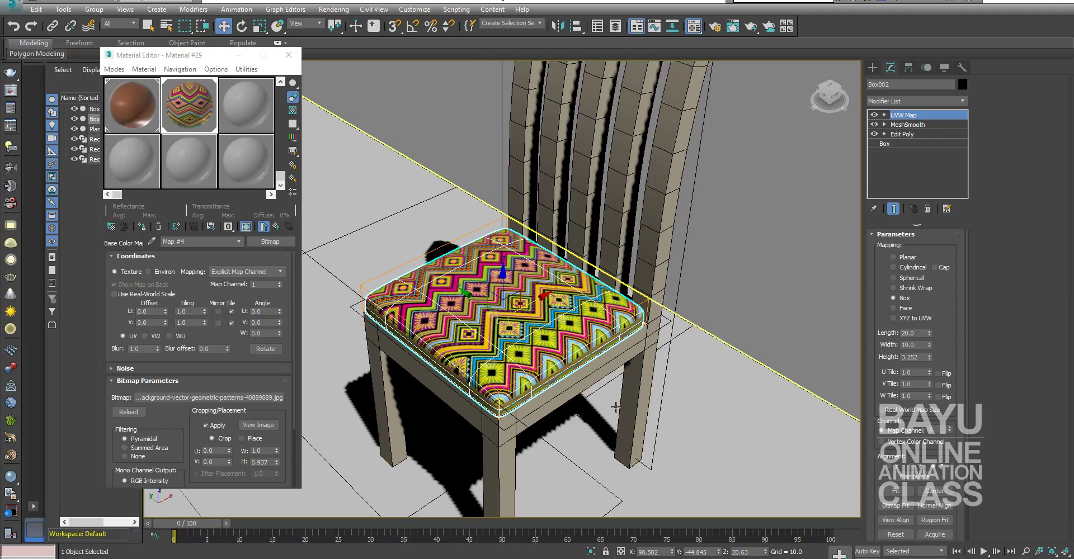
{"action": "scroll", "coordinate": [556, 399], "scroll_direction": "up", "scroll_amount": 4}
{"action": "middle_click_drag", "start_coordinate": [556, 398], "coordinate": [633, 293], "text": "alt"}
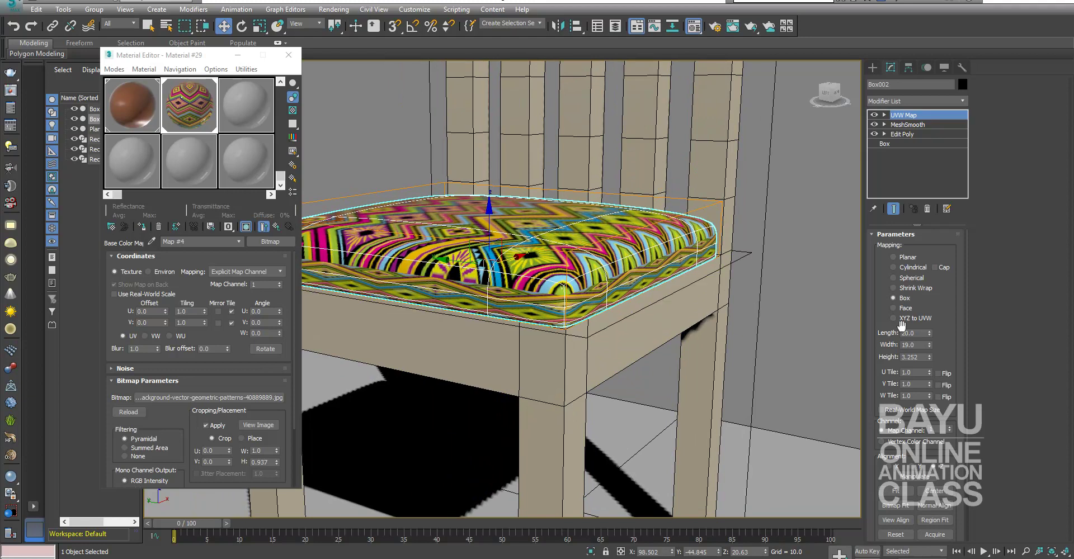
{"action": "left_click", "coordinate": [919, 334]}
{"action": "left_click", "coordinate": [923, 345]}
{"action": "type", "text": "20"}
Set the seat's Box mapping width and height to 20.0 and select Material #28 in the editor
{"action": "key", "text": "Return"}
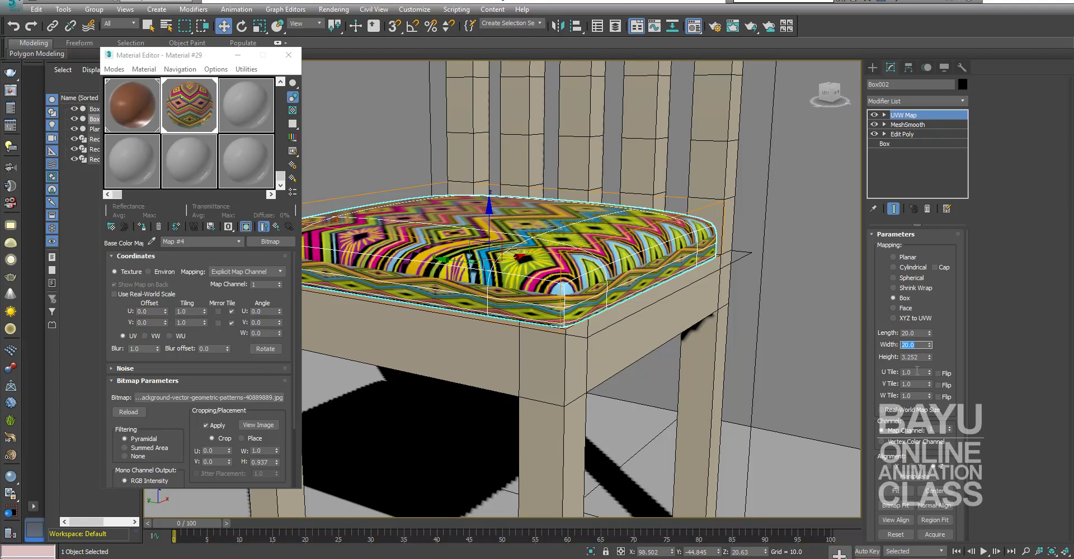
{"action": "left_click", "coordinate": [920, 358]}
{"action": "type", "text": "20"}
{"action": "key", "text": "Return"}
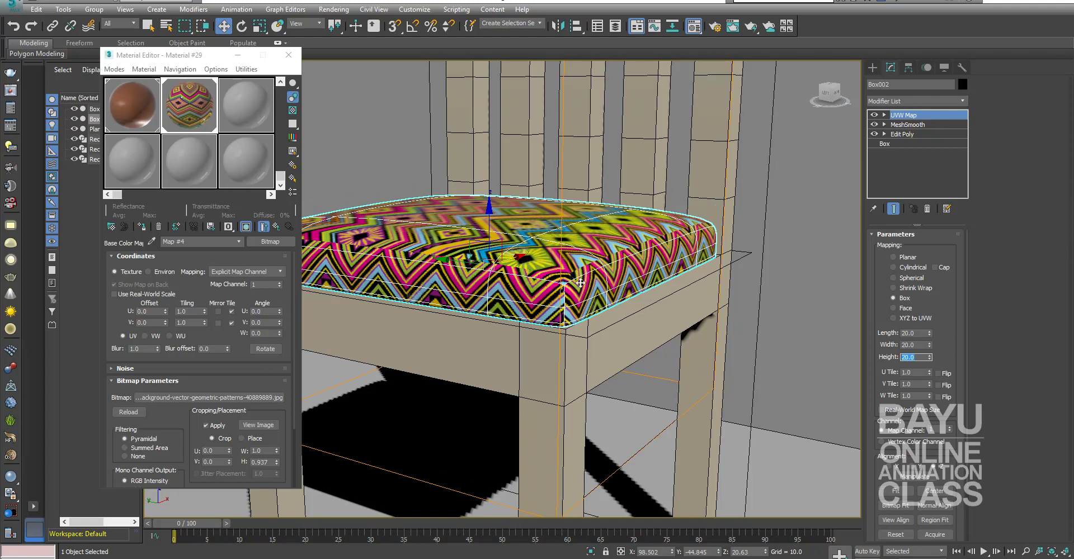
{"action": "mouse_move", "coordinate": [609, 363]}
{"action": "middle_mouse_down"}
{"action": "mouse_move", "coordinate": [671, 367]}
{"action": "mouse_move", "coordinate": [762, 350]}
{"action": "mouse_move", "coordinate": [593, 302]}
{"action": "middle_mouse_up"}
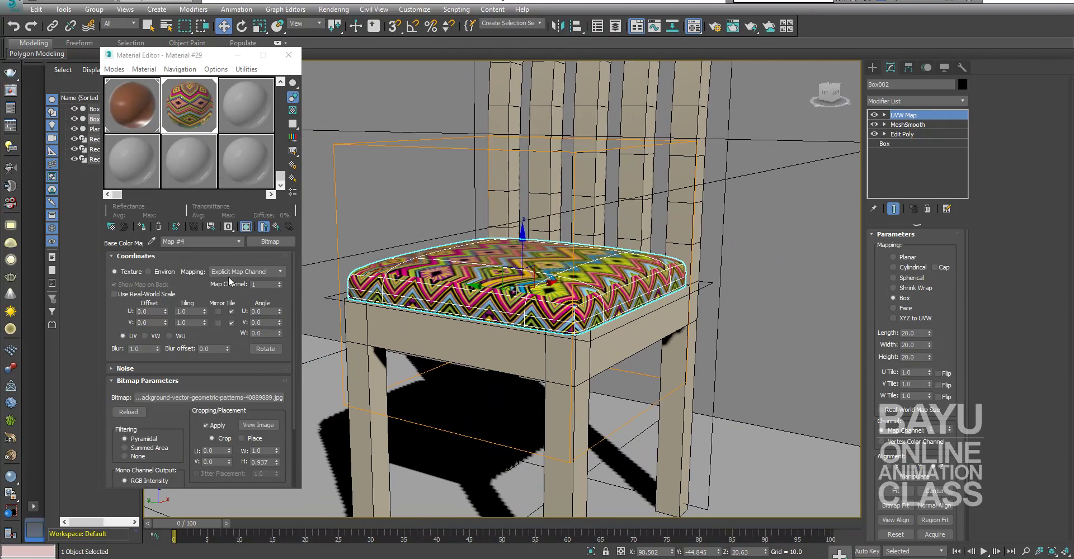
{"action": "left_click", "coordinate": [133, 104]}
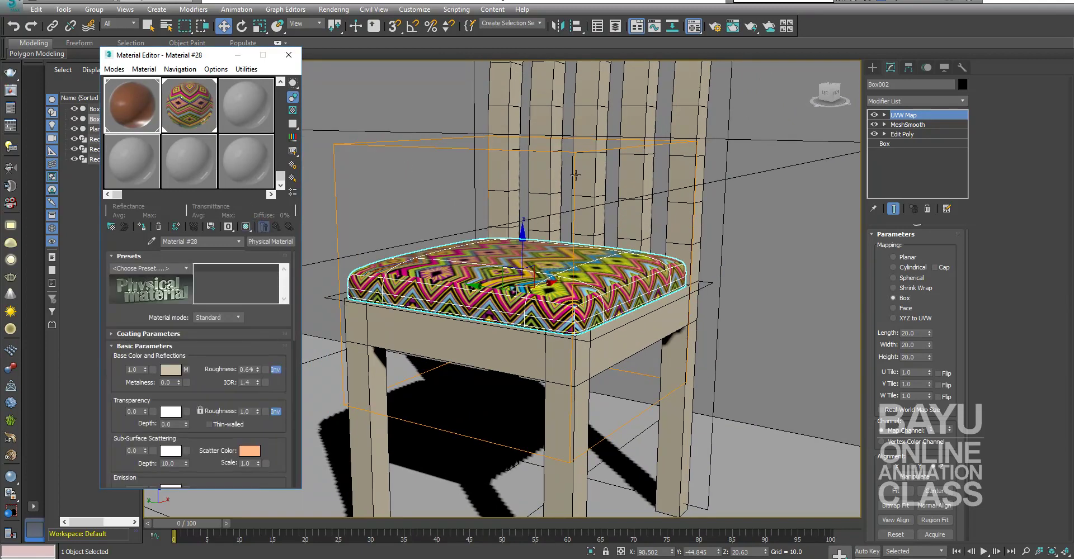
Preview the wood material's current beech plank colour map image
{"action": "left_click", "coordinate": [186, 370]}
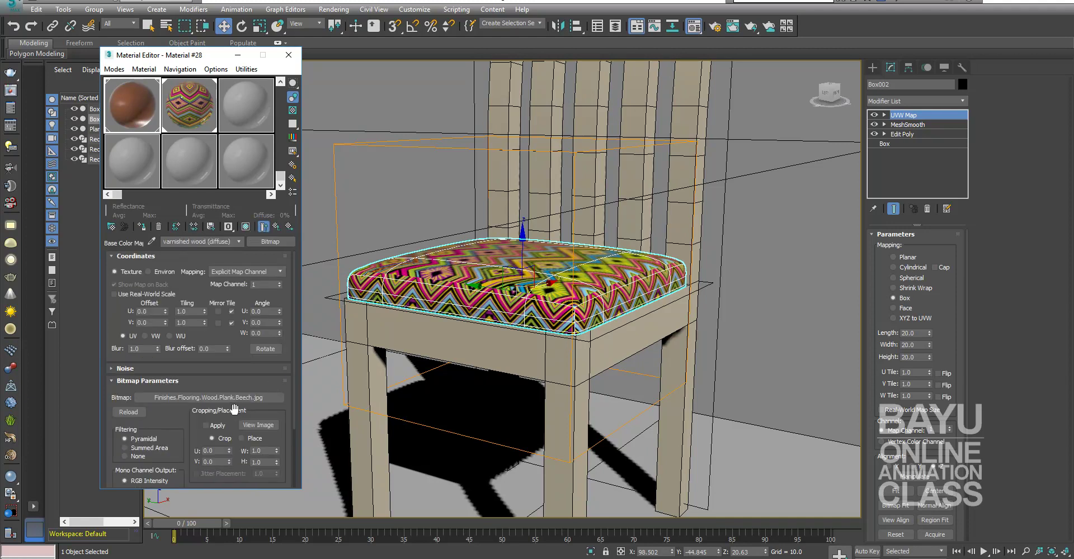
{"action": "left_click", "coordinate": [255, 425]}
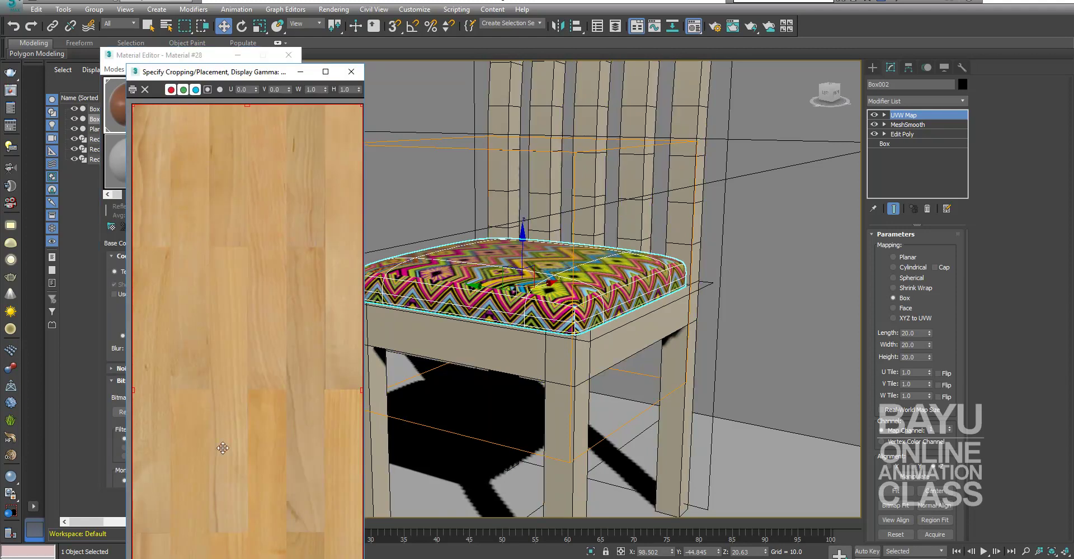
{"action": "left_click", "coordinate": [351, 72]}
Replace the wood colour map with the wood02 image from the db_textures folder
{"action": "left_click", "coordinate": [269, 398]}
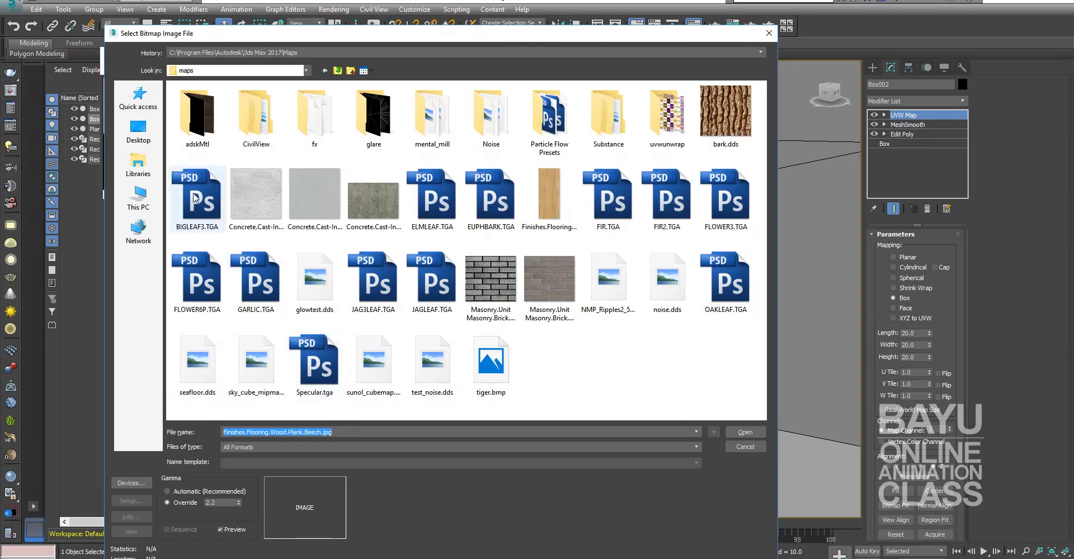
{"action": "left_click", "coordinate": [147, 106]}
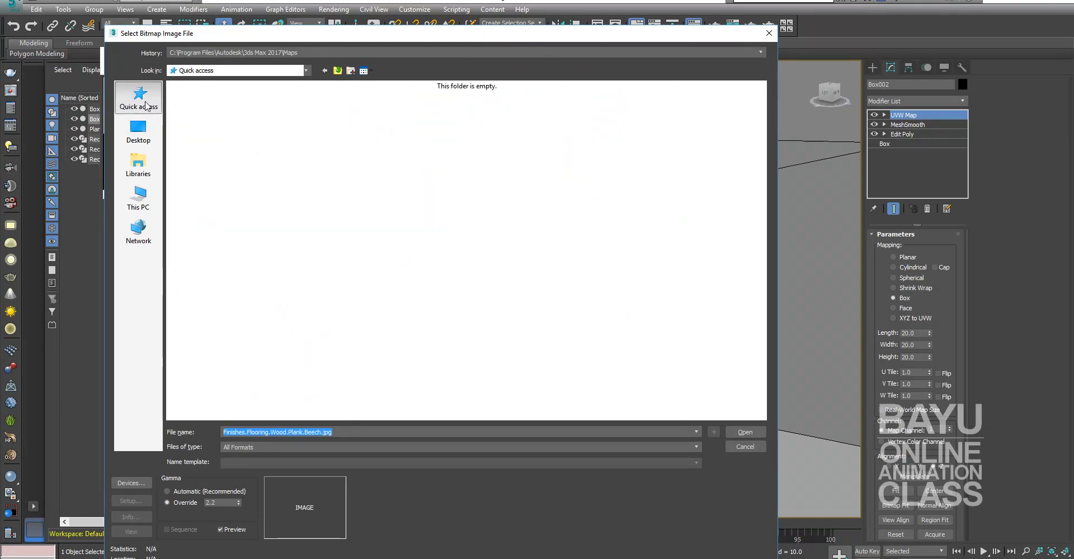
{"action": "double_click", "coordinate": [246, 187]}
{"action": "double_click", "coordinate": [248, 110]}
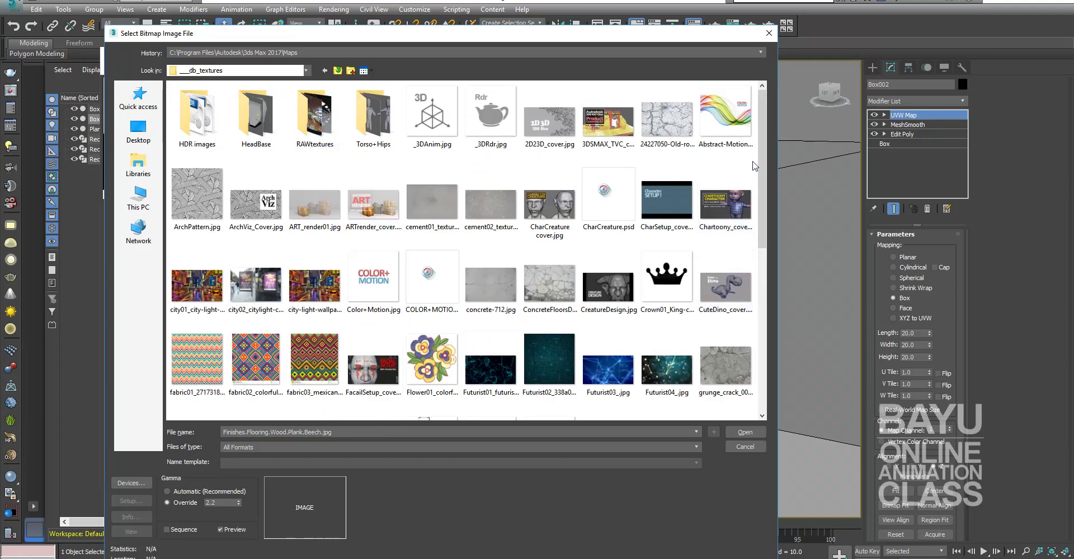
{"action": "scroll", "coordinate": [755, 252], "scroll_direction": "down", "scroll_amount": 3}
{"action": "scroll", "coordinate": [760, 270], "scroll_direction": "down", "scroll_amount": 5}
{"action": "scroll", "coordinate": [759, 313], "scroll_direction": "down", "scroll_amount": 8}
{"action": "left_click_drag", "start_coordinate": [760, 322], "coordinate": [753, 344]}
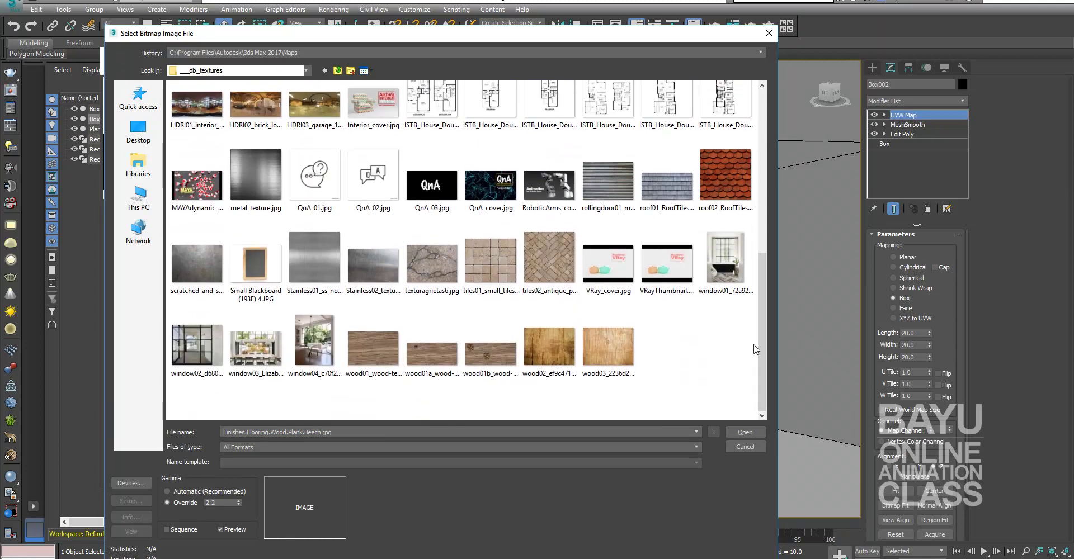
{"action": "left_click", "coordinate": [546, 353]}
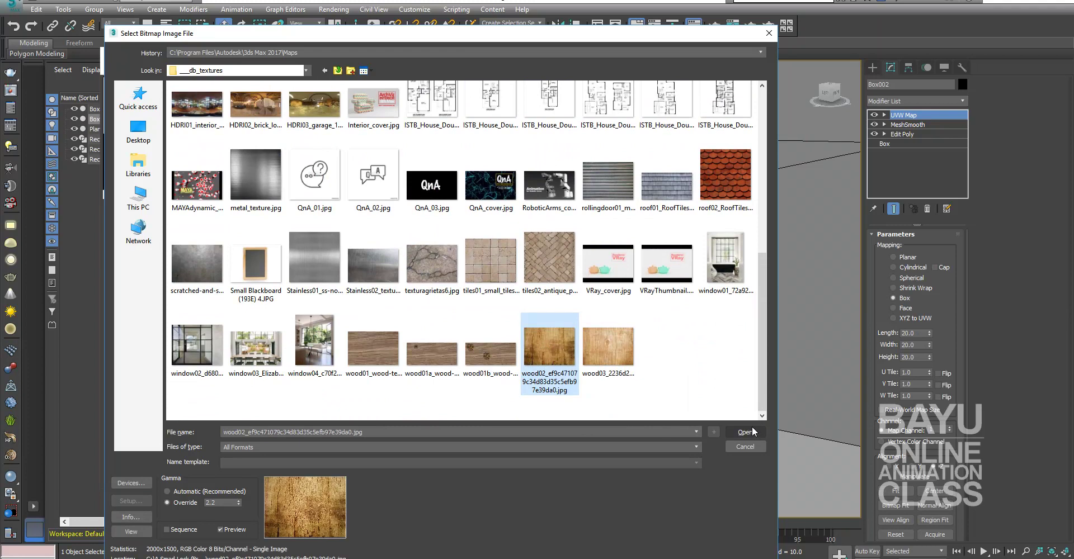
{"action": "left_click", "coordinate": [744, 432]}
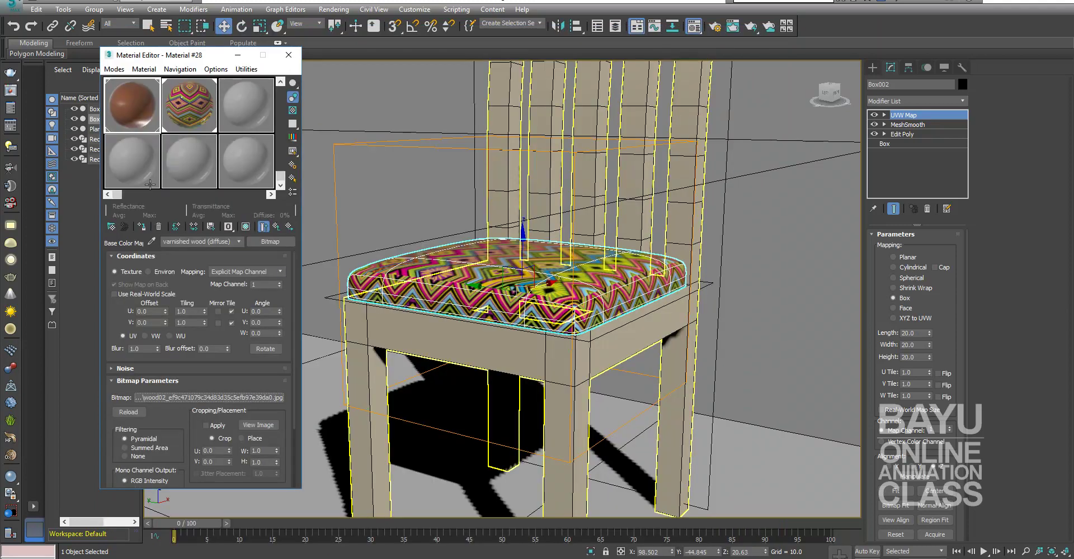
Give the chair frame a UVW Map modifier with Box mapping and Real-World Map Size off
{"action": "left_click", "coordinate": [245, 226]}
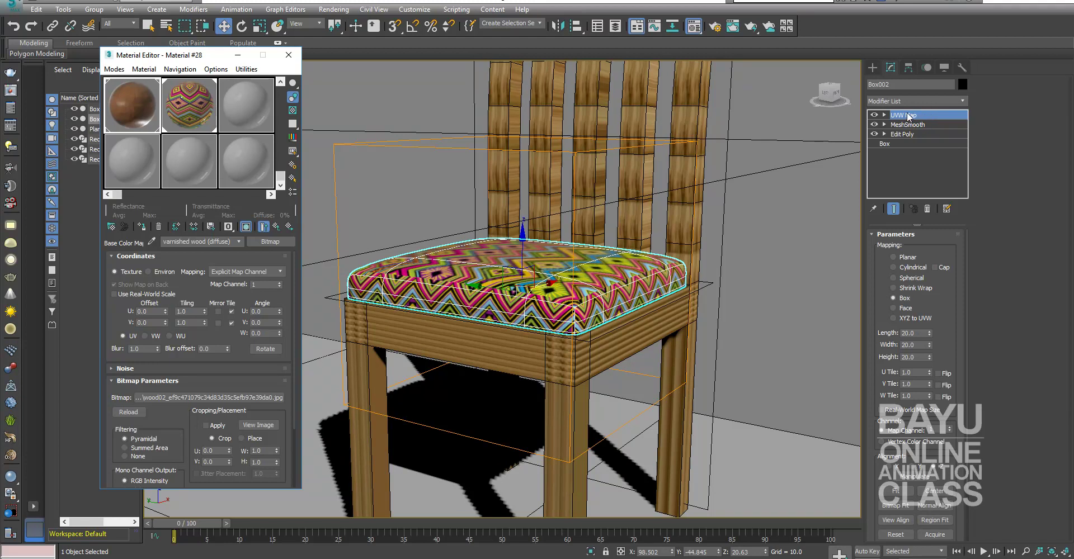
{"action": "left_click", "coordinate": [699, 181]}
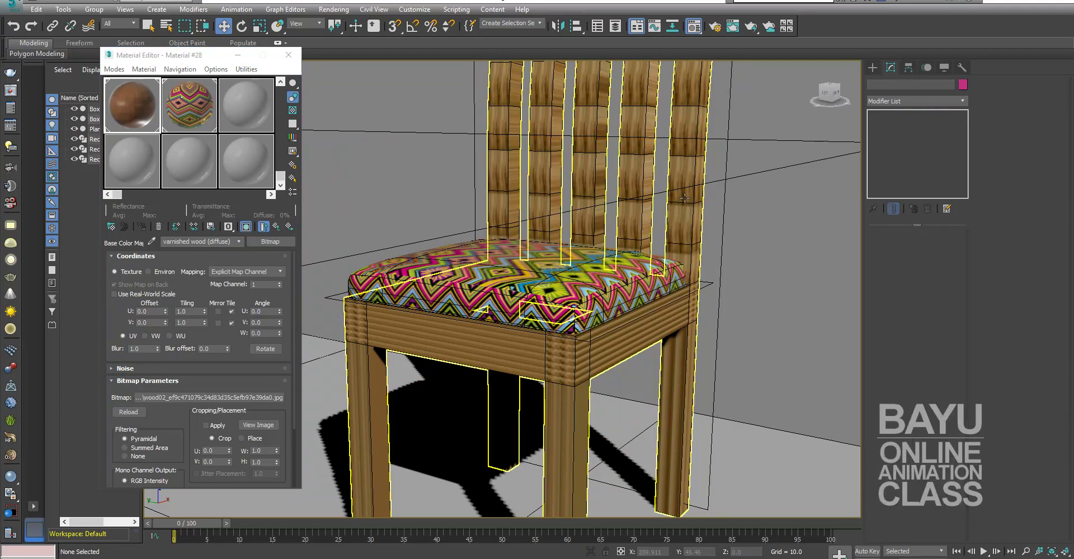
{"action": "left_click", "coordinate": [144, 231]}
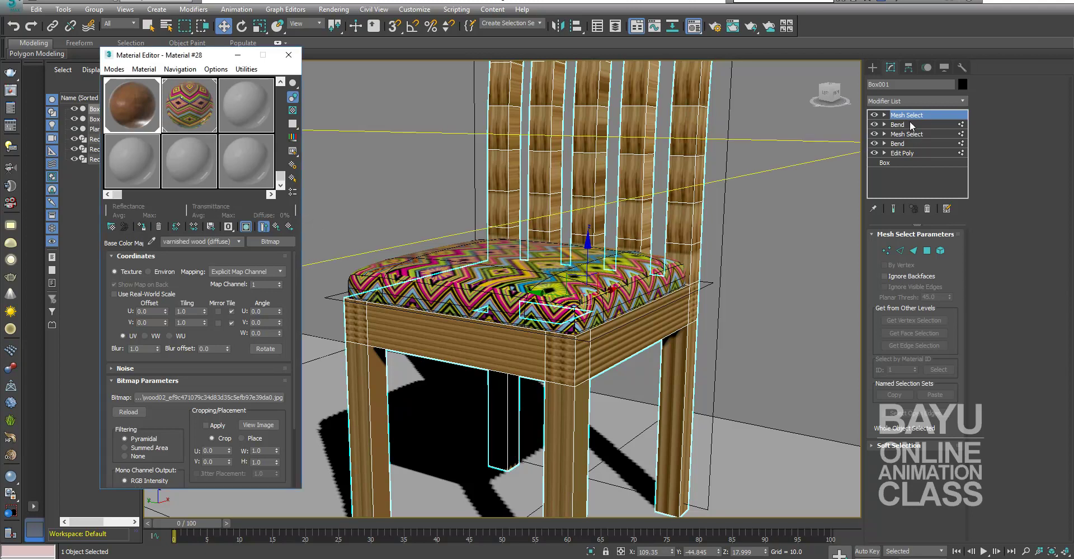
{"action": "left_click", "coordinate": [960, 102]}
{"action": "key", "text": "u"}
{"action": "key", "text": "u"}
{"action": "key", "text": "u"}
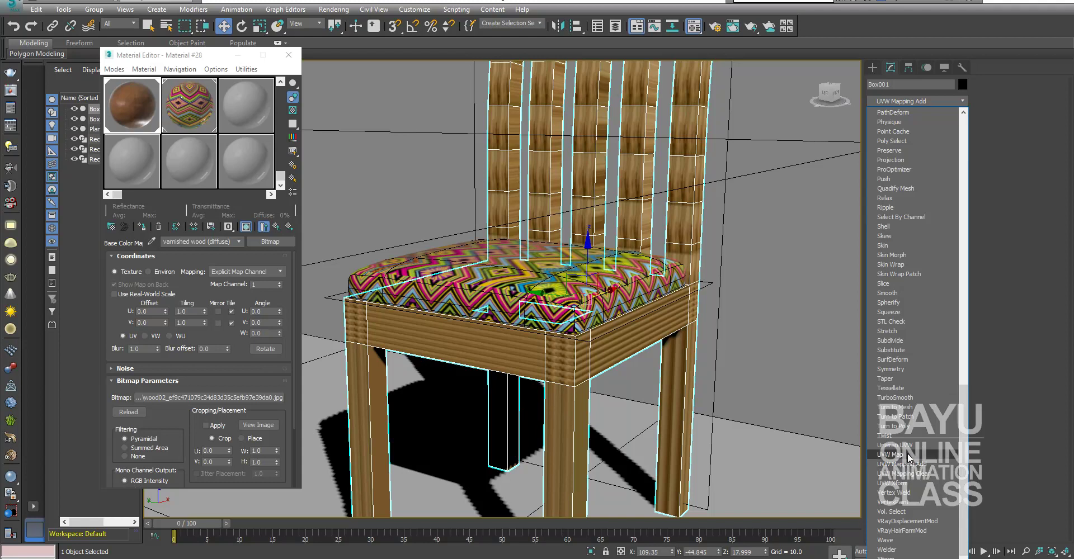
{"action": "left_click", "coordinate": [907, 454]}
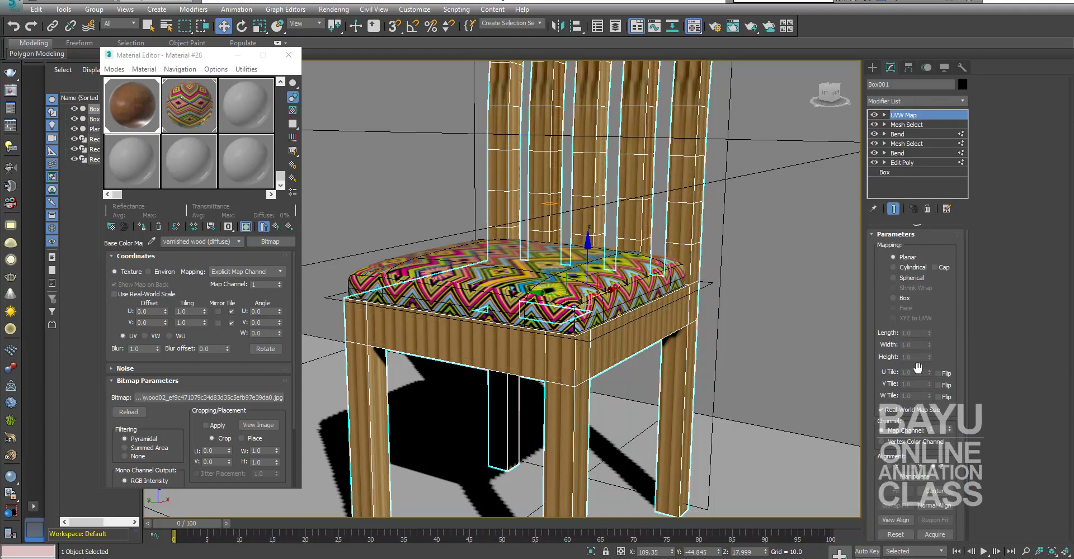
{"action": "left_click", "coordinate": [881, 410]}
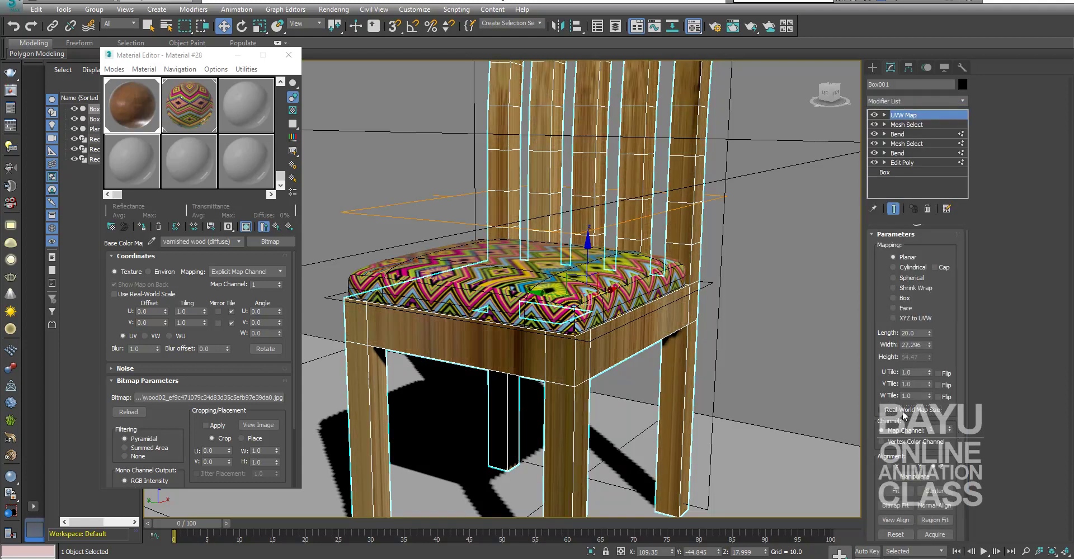
{"action": "left_click", "coordinate": [904, 299]}
Set the frame's Box mapping length, width and height to 20
{"action": "scroll", "coordinate": [609, 353], "scroll_direction": "down", "scroll_amount": 2}
{"action": "scroll", "coordinate": [609, 352], "scroll_direction": "down", "scroll_amount": 2}
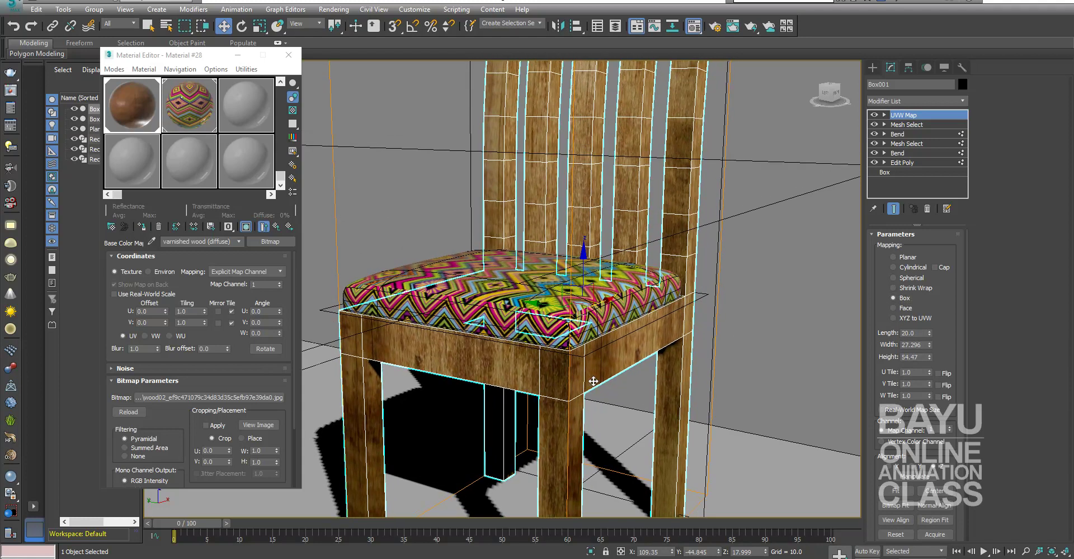
{"action": "scroll", "coordinate": [609, 353], "scroll_direction": "down", "scroll_amount": 2}
{"action": "mouse_move", "coordinate": [683, 432]}
{"action": "middle_mouse_down", "text": "alt"}
{"action": "mouse_move", "coordinate": [529, 420]}
{"action": "mouse_move", "coordinate": [603, 401]}
{"action": "middle_mouse_up", "text": "alt"}
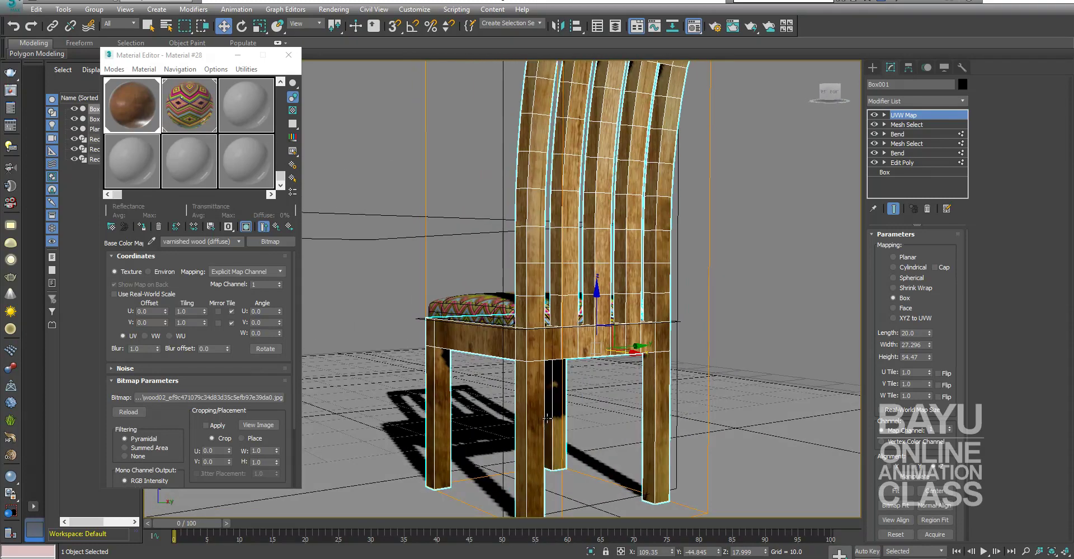
{"action": "scroll", "coordinate": [603, 401], "scroll_direction": "up", "scroll_amount": 2}
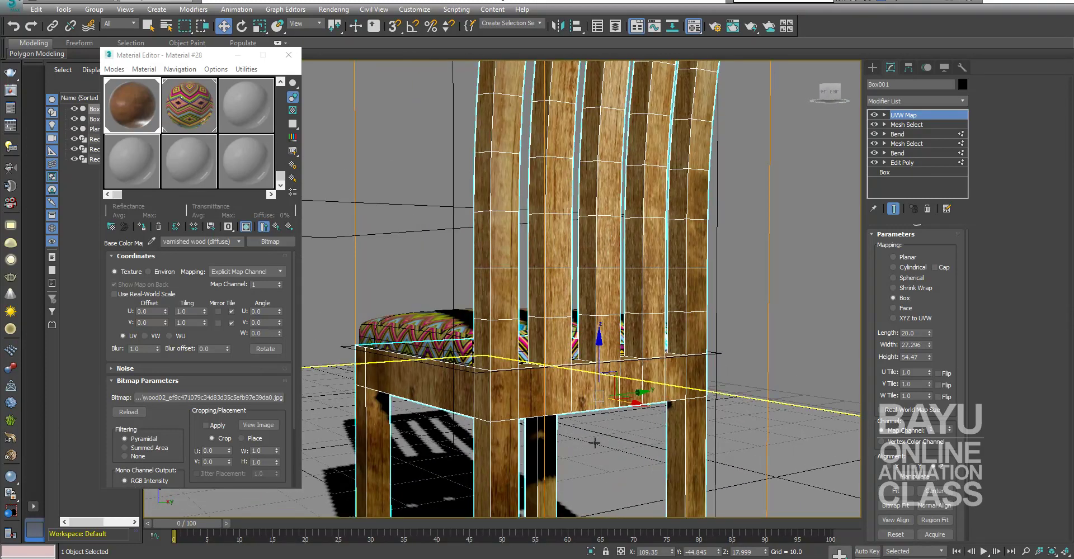
{"action": "scroll", "coordinate": [595, 411], "scroll_direction": "up", "scroll_amount": 2}
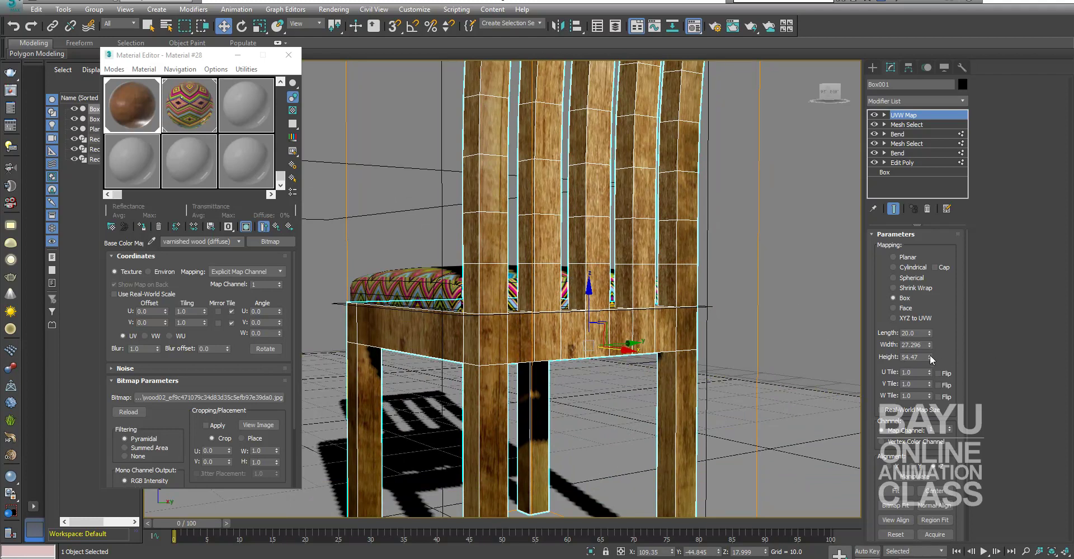
{"action": "double_click", "coordinate": [923, 333]}
{"action": "type", "text": "2"}
{"action": "key", "text": "Tab"}
{"action": "type", "text": "20"}
{"action": "key", "text": "Tab"}
{"action": "key", "text": "Tab"}
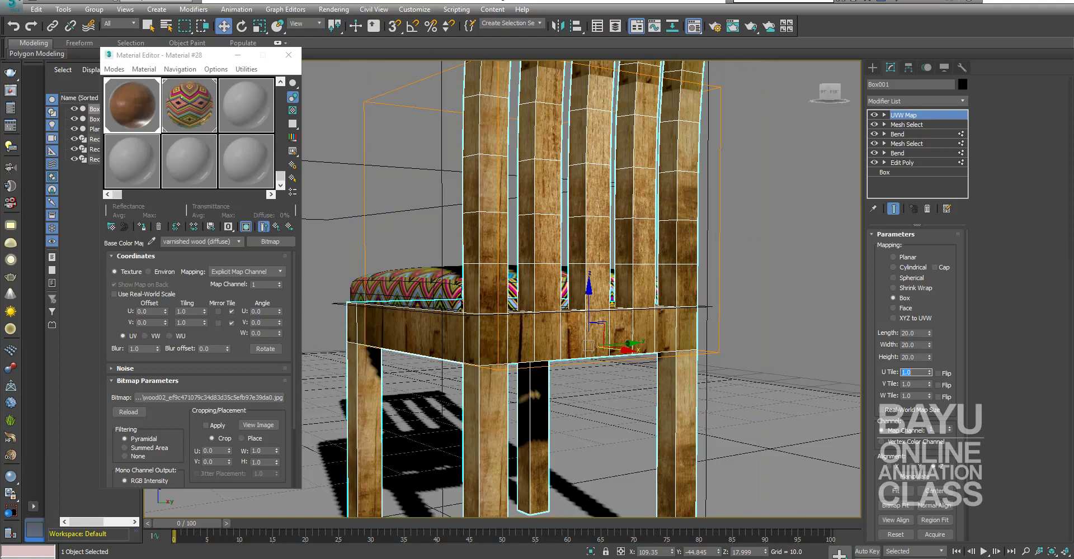
{"action": "mouse_move", "coordinate": [652, 443]}
{"action": "middle_mouse_down"}
{"action": "mouse_move", "coordinate": [605, 419]}
{"action": "mouse_move", "coordinate": [602, 429]}
{"action": "middle_mouse_up"}
{"action": "mouse_move", "coordinate": [559, 396]}
{"action": "middle_mouse_down", "text": "alt"}
{"action": "mouse_move", "coordinate": [644, 383]}
{"action": "mouse_move", "coordinate": [694, 258]}
{"action": "middle_mouse_up", "text": "alt"}
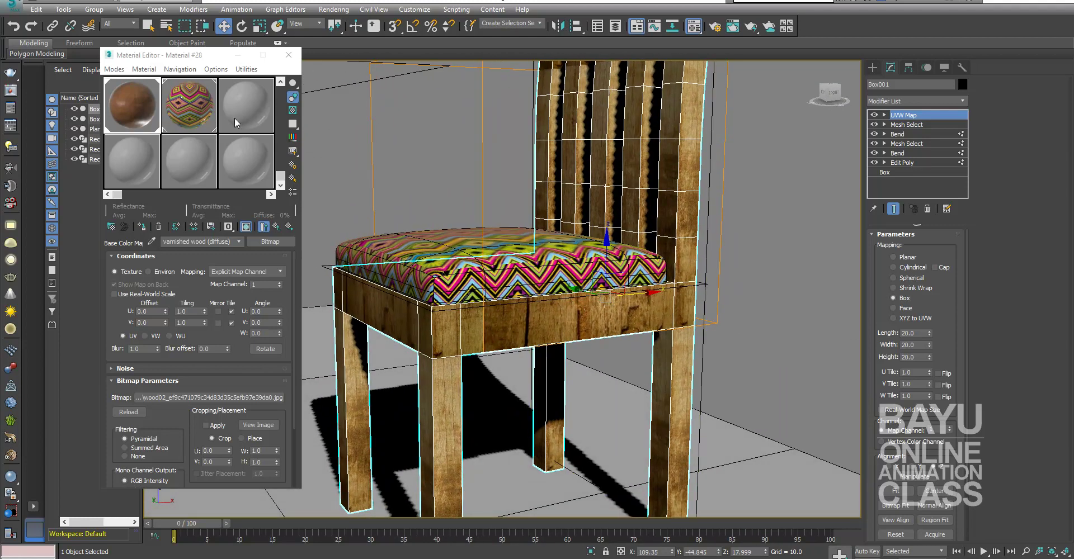
Enable the wood map's RGB output curve, lower its right endpoint to about 0.333, and enlarge the preview
{"action": "left_click", "coordinate": [126, 111]}
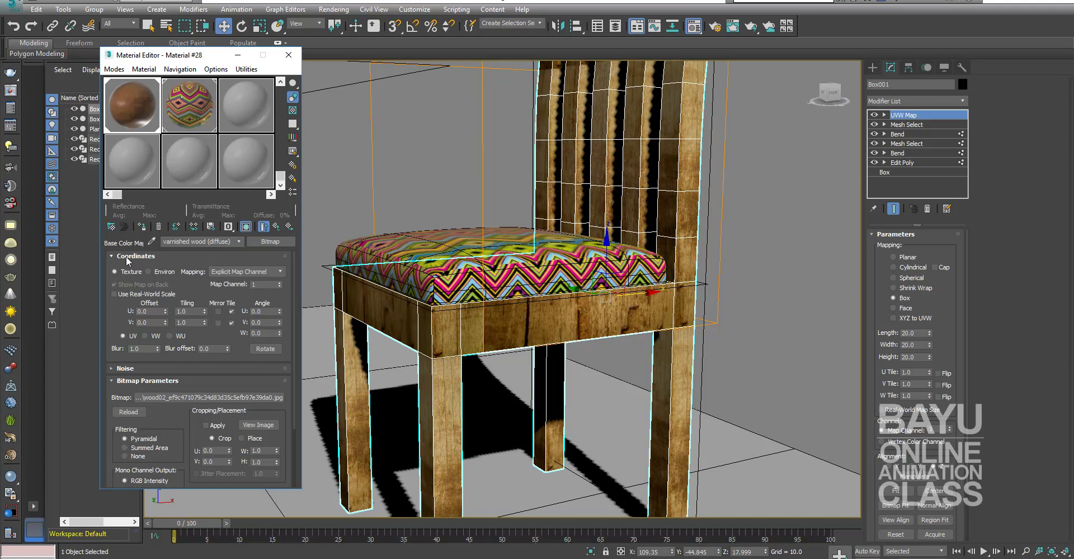
{"action": "left_click", "coordinate": [231, 258]}
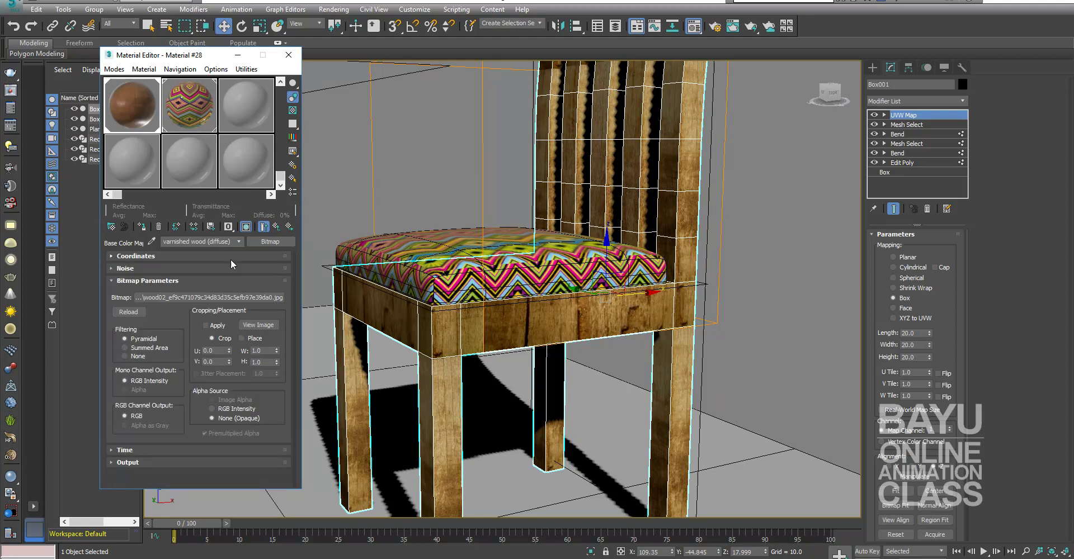
{"action": "left_click", "coordinate": [128, 281]}
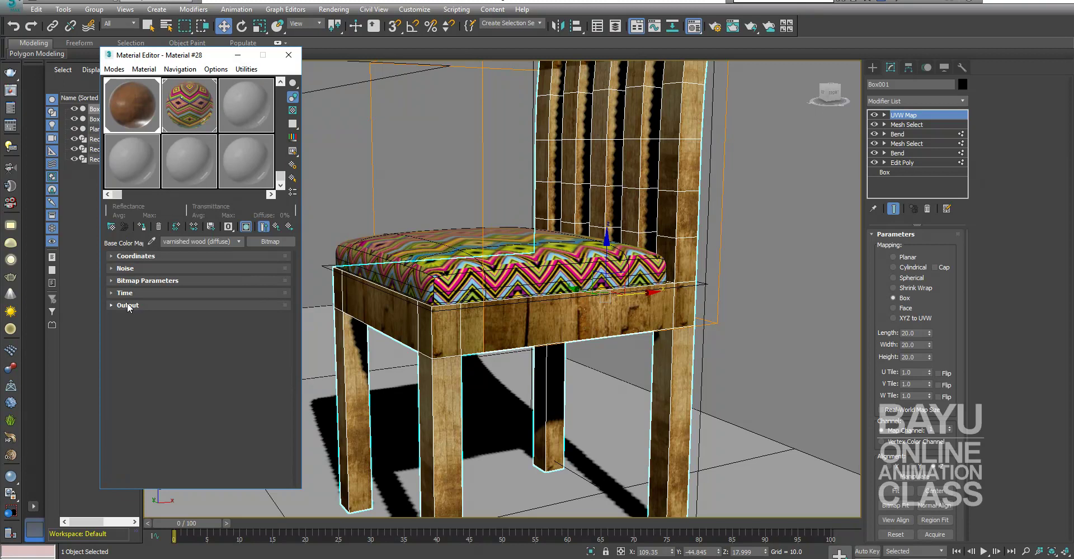
{"action": "left_click", "coordinate": [127, 305]}
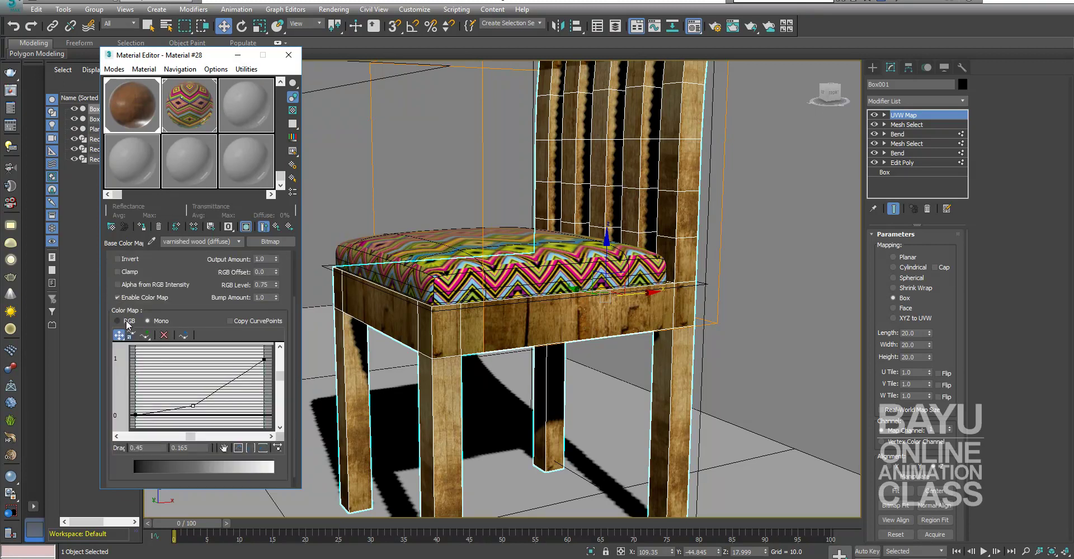
{"action": "left_click", "coordinate": [127, 321]}
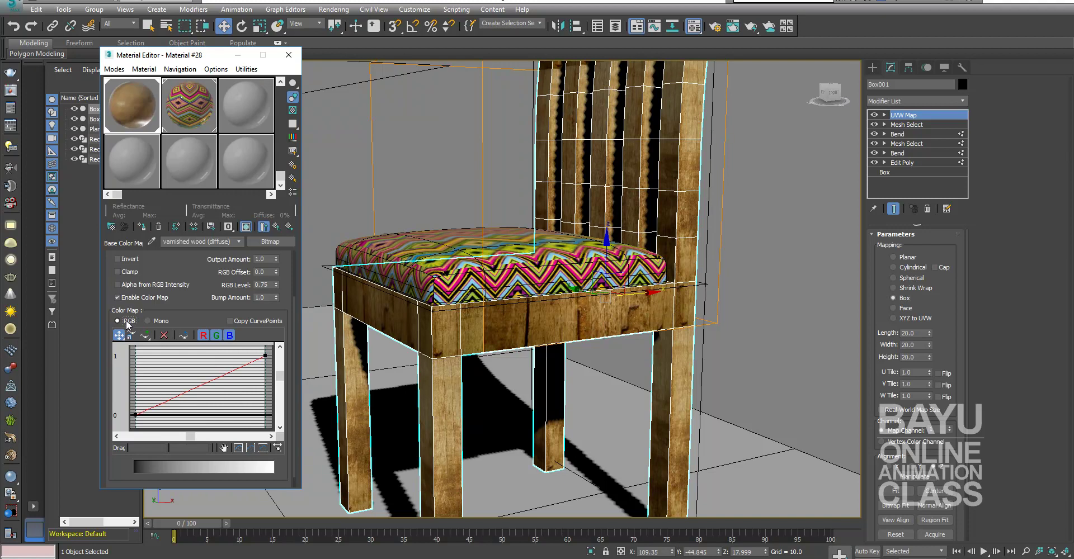
{"action": "left_click_drag", "start_coordinate": [264, 356], "coordinate": [272, 383]}
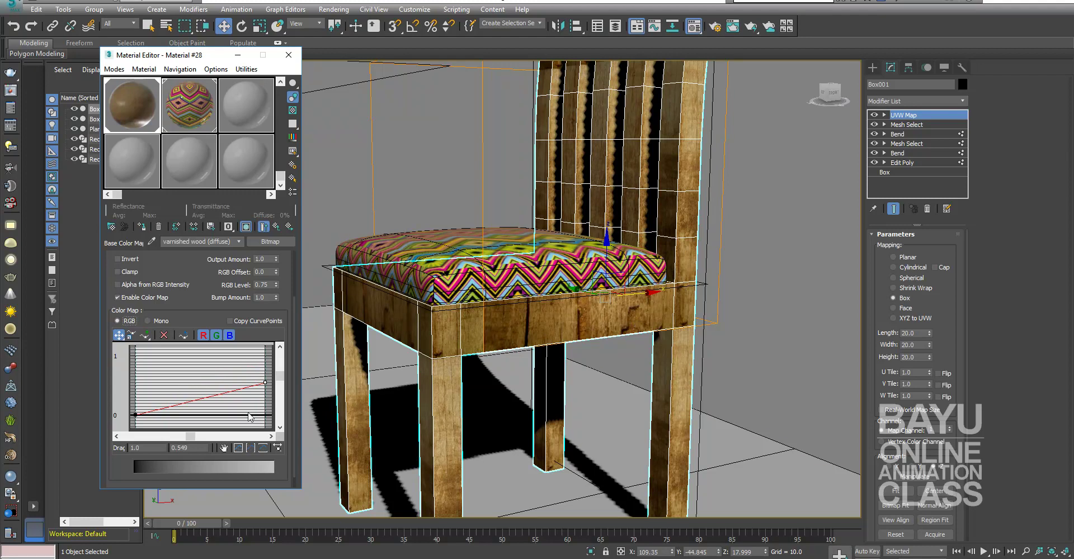
{"action": "left_click_drag", "start_coordinate": [264, 382], "coordinate": [268, 395]}
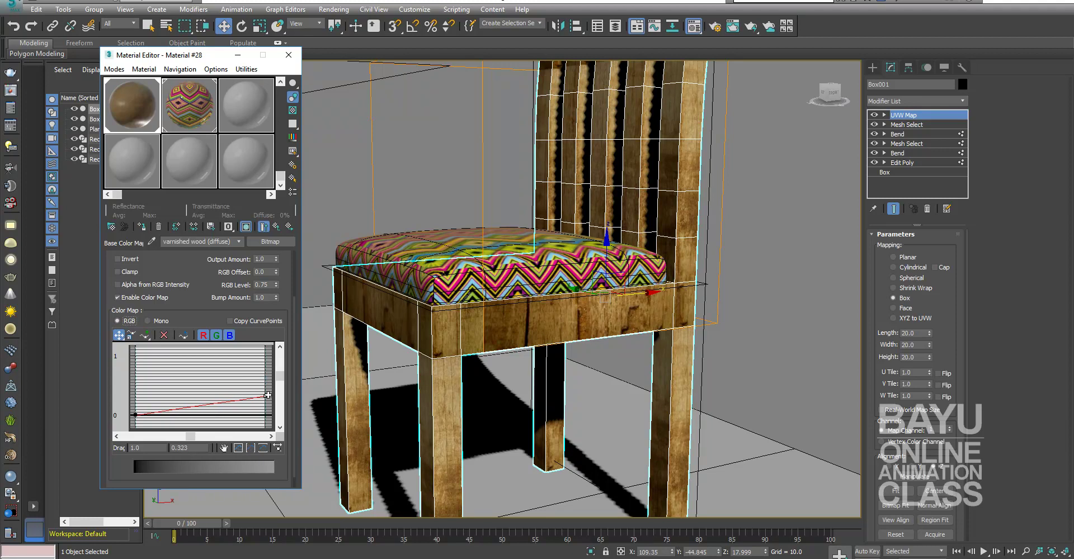
{"action": "double_click", "coordinate": [137, 102]}
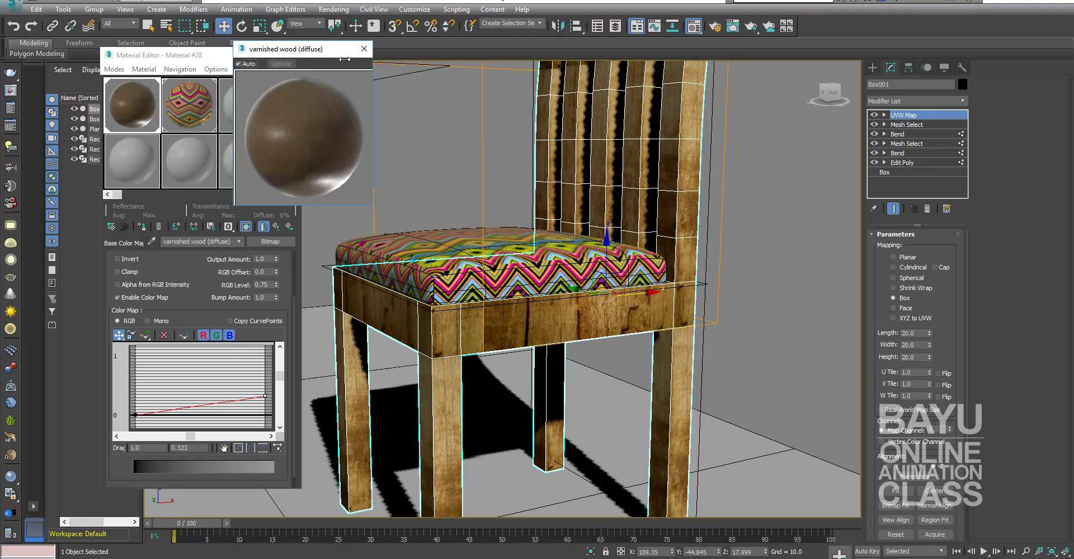
Move the wood preview aside, pan the view, and start a production render of the chair
{"action": "left_click_drag", "start_coordinate": [317, 56], "coordinate": [430, 100]}
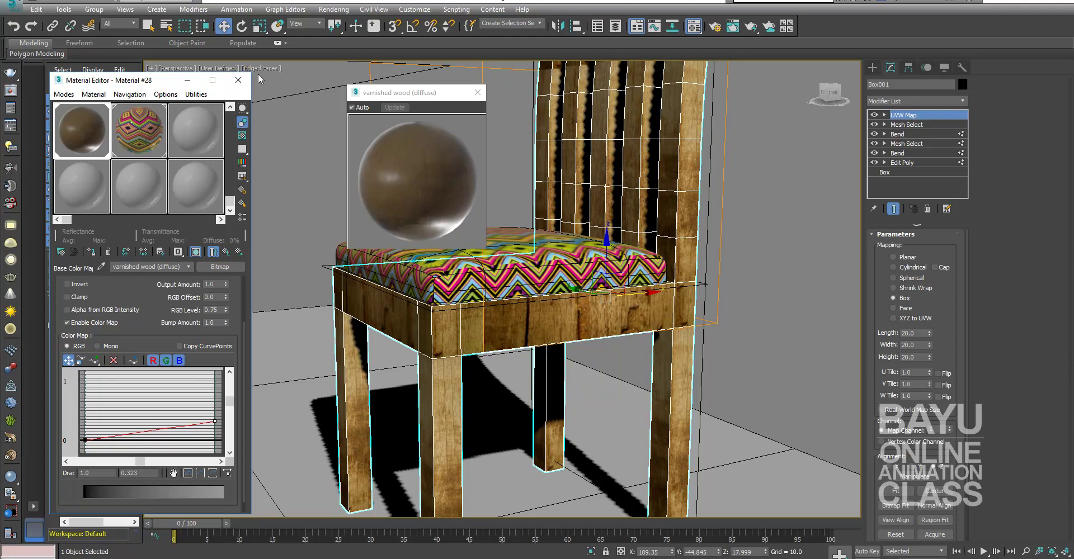
{"action": "left_click", "coordinate": [220, 68]}
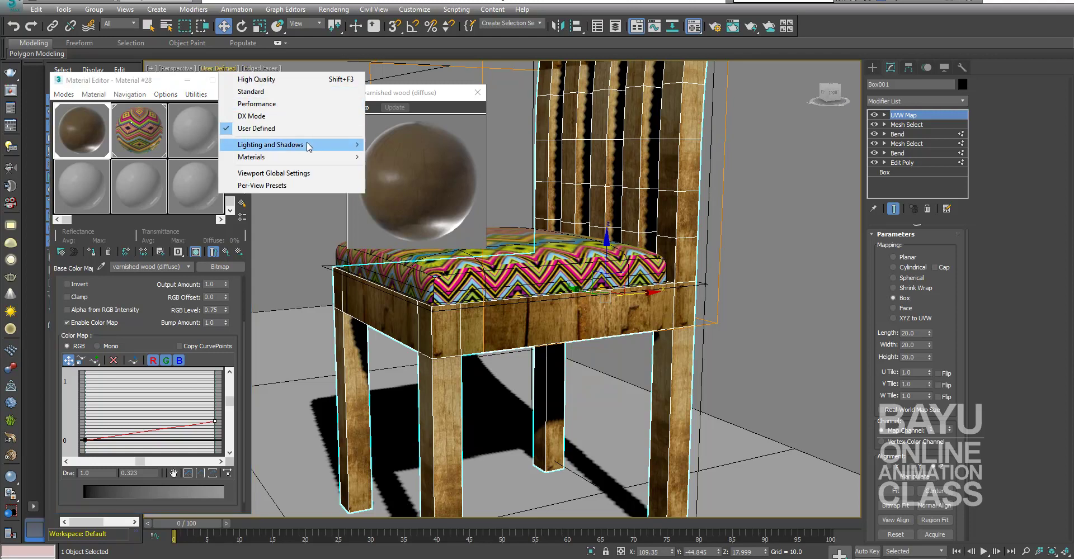
{"action": "mouse_move", "coordinate": [269, 157]}
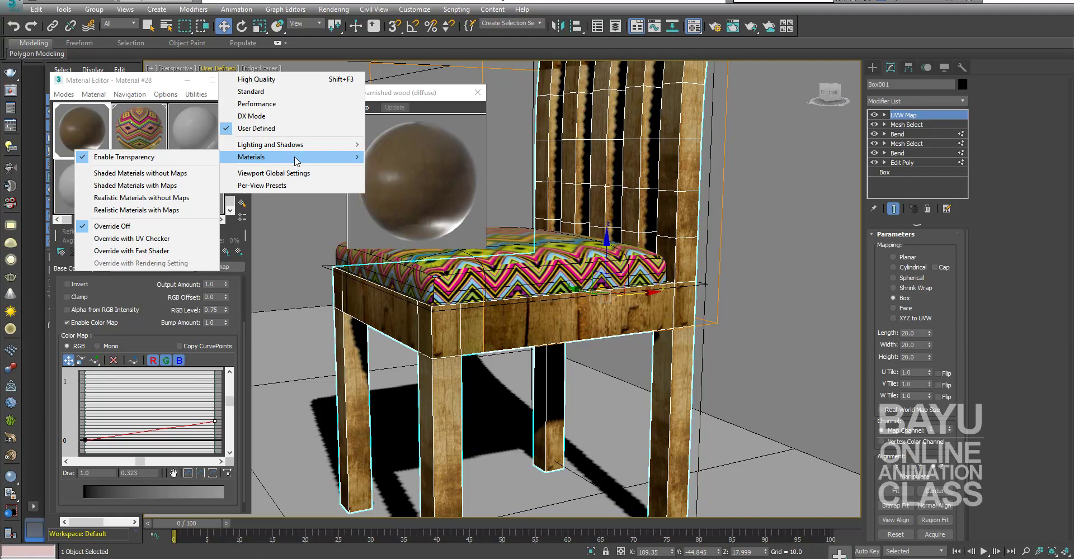
{"action": "left_click", "coordinate": [146, 185]}
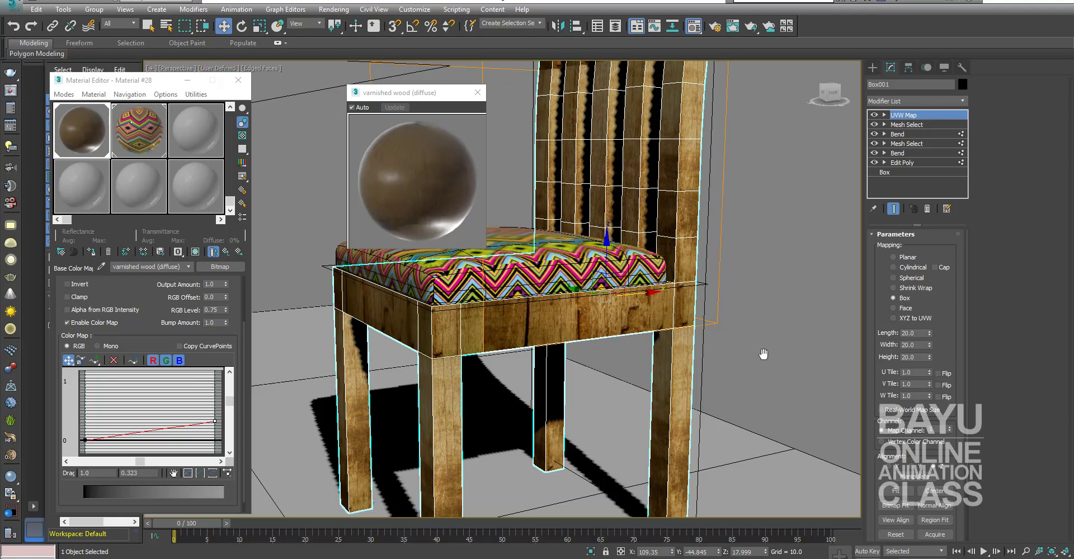
{"action": "mouse_move", "coordinate": [751, 360]}
{"action": "middle_mouse_down"}
{"action": "mouse_move", "coordinate": [772, 354]}
{"action": "mouse_move", "coordinate": [727, 368]}
{"action": "middle_mouse_up"}
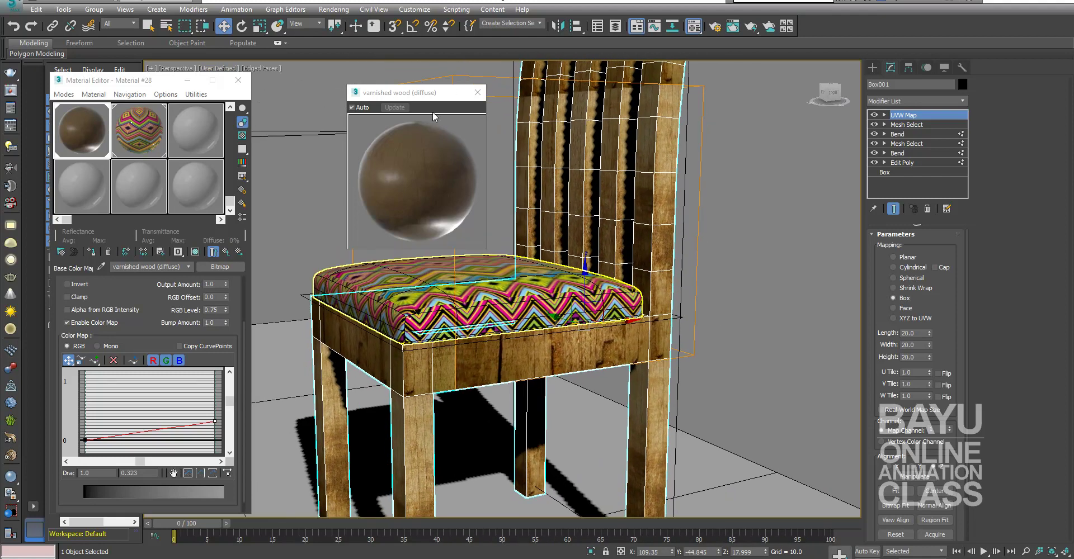
{"action": "left_click", "coordinate": [752, 27]}
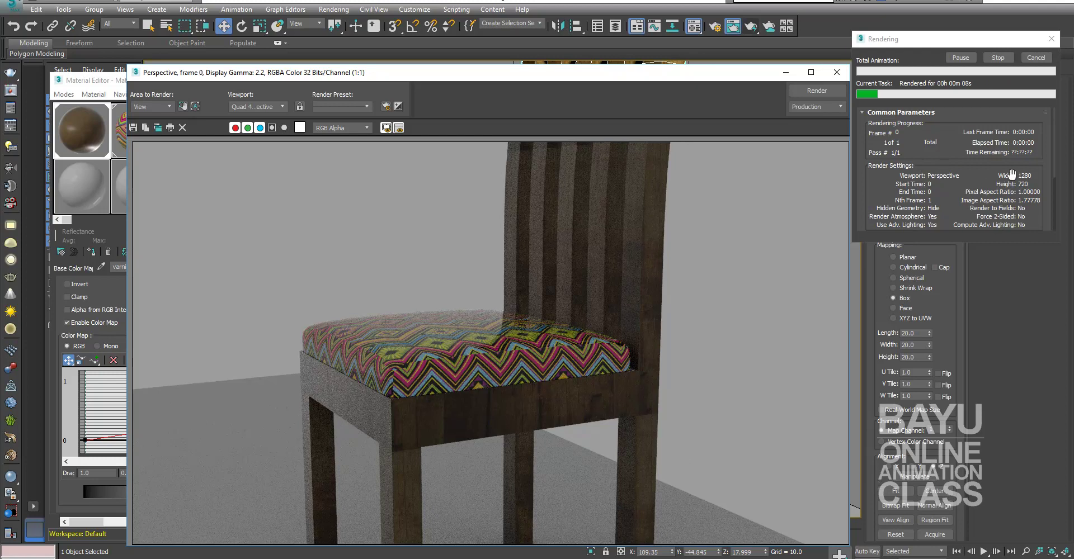
Close the rendering progress and rendered frame windows, then select the fabric sample slot
{"action": "left_click", "coordinate": [1040, 62]}
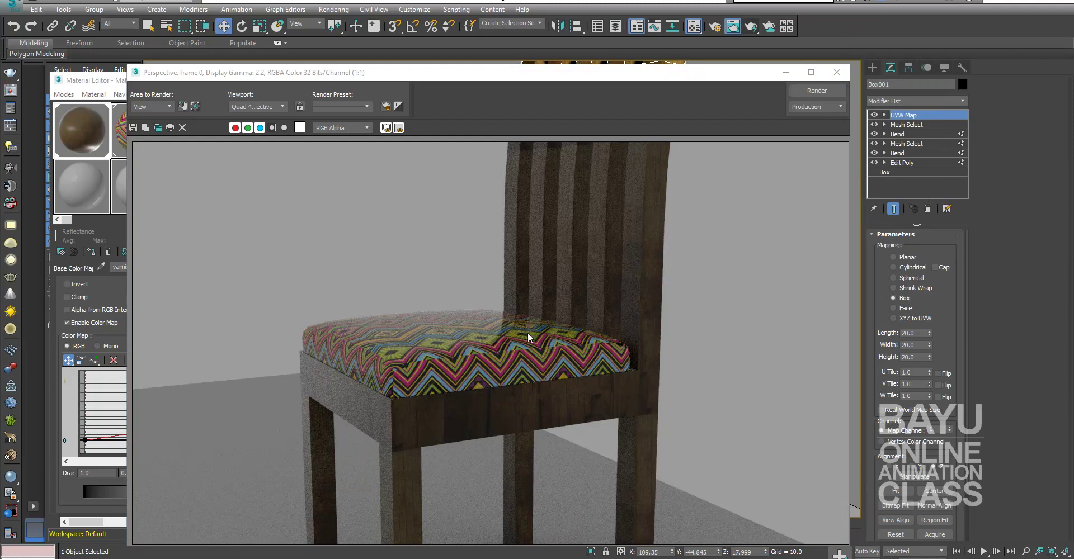
{"action": "left_click", "coordinate": [840, 75]}
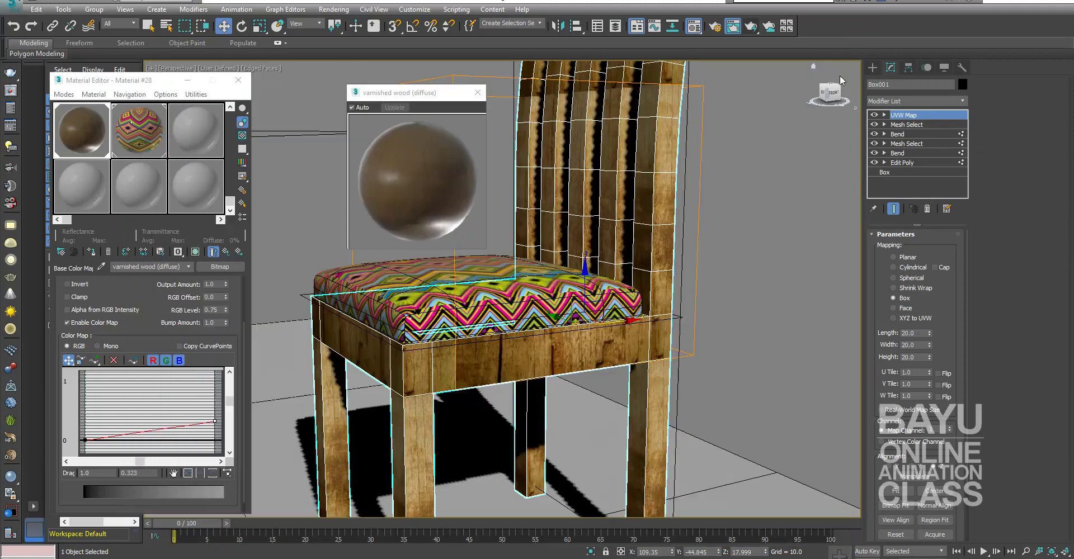
{"action": "left_click", "coordinate": [142, 129]}
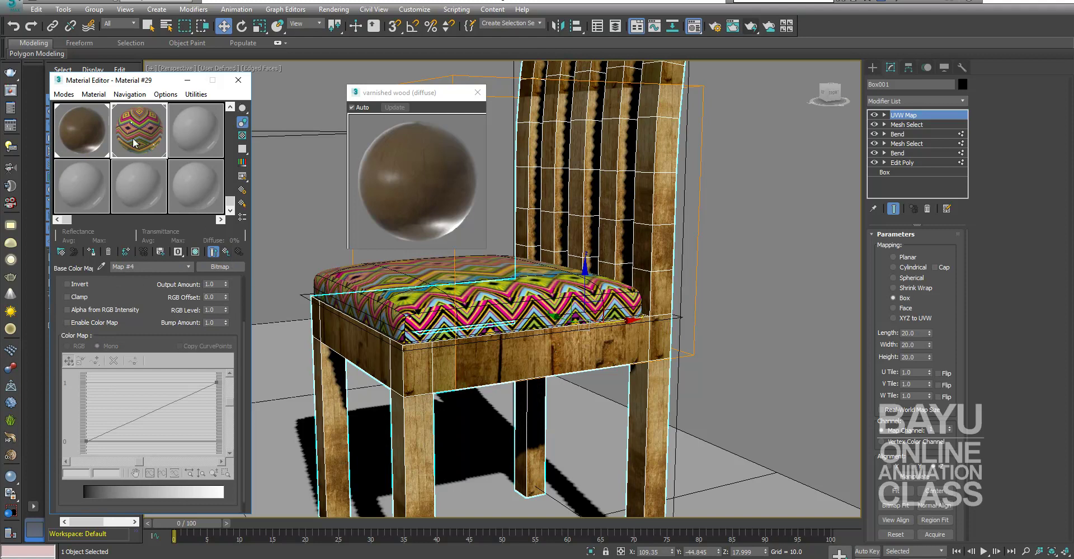
{"action": "left_click", "coordinate": [227, 252]}
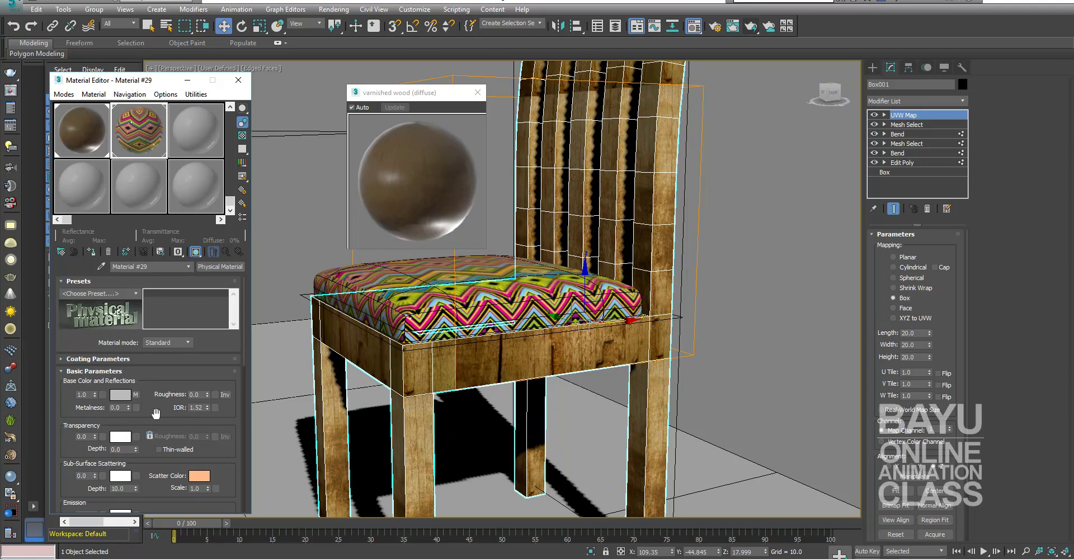
{"action": "left_click", "coordinate": [186, 341]}
{"action": "left_click", "coordinate": [173, 359]}
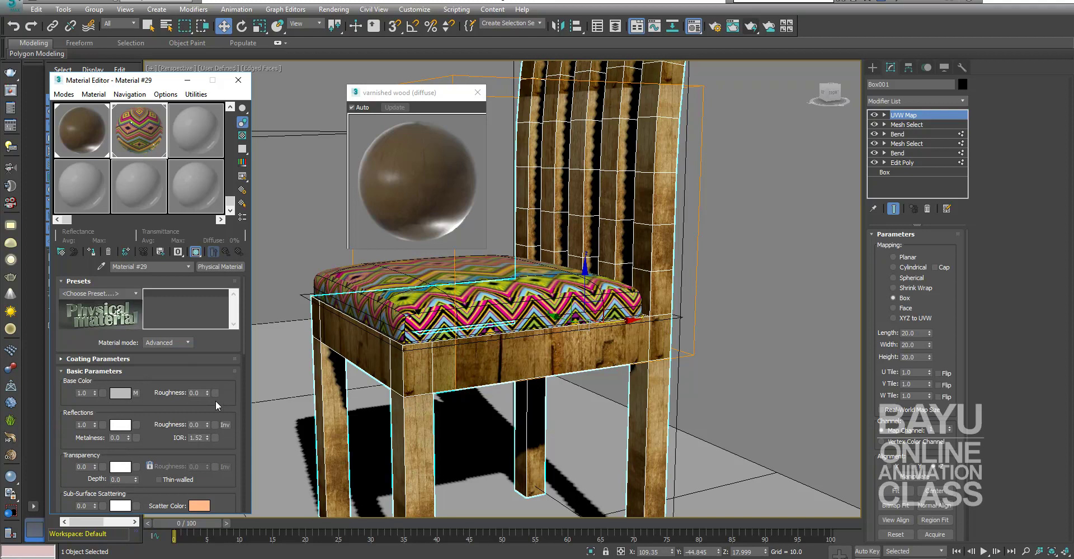
{"action": "right_click", "coordinate": [95, 425]}
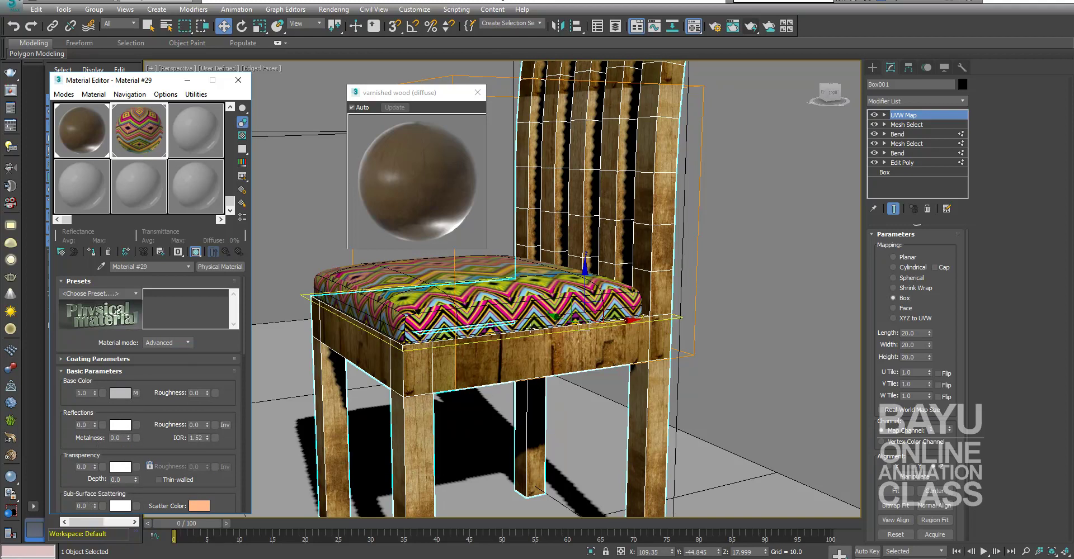
{"action": "left_click", "coordinate": [477, 92]}
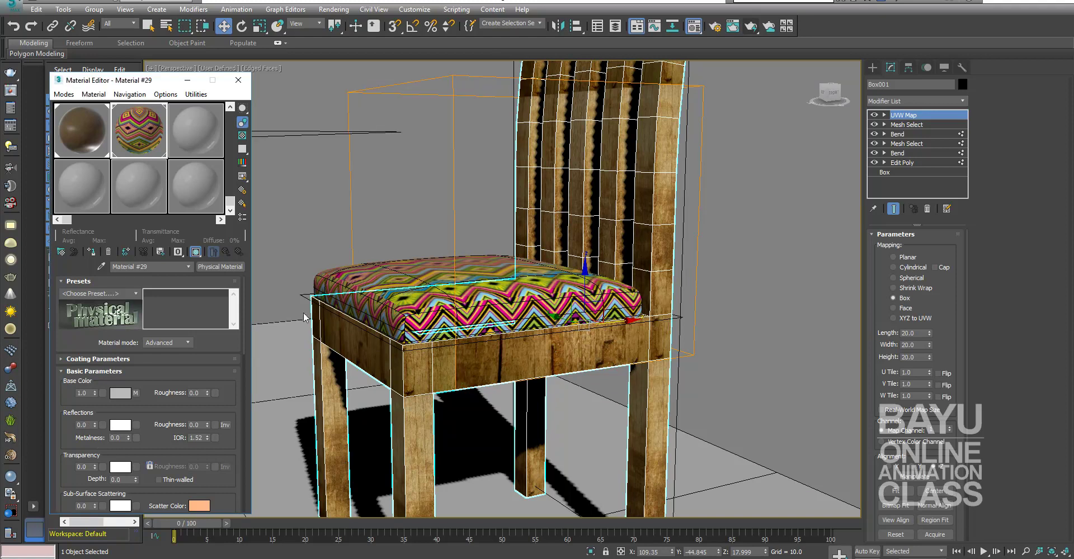
{"action": "left_click", "coordinate": [76, 360]}
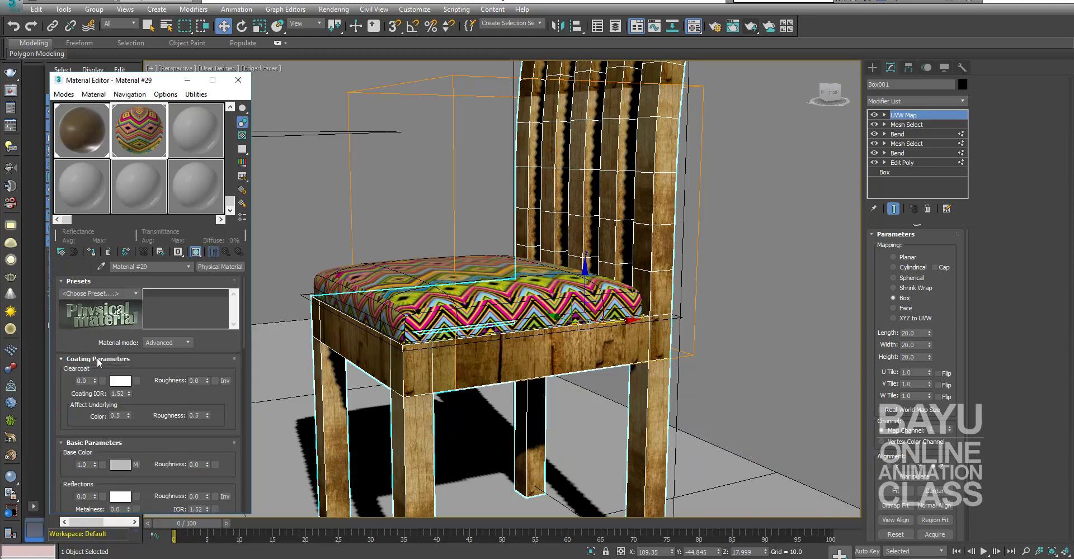
{"action": "left_click", "coordinate": [96, 358]}
{"action": "left_click", "coordinate": [751, 26]}
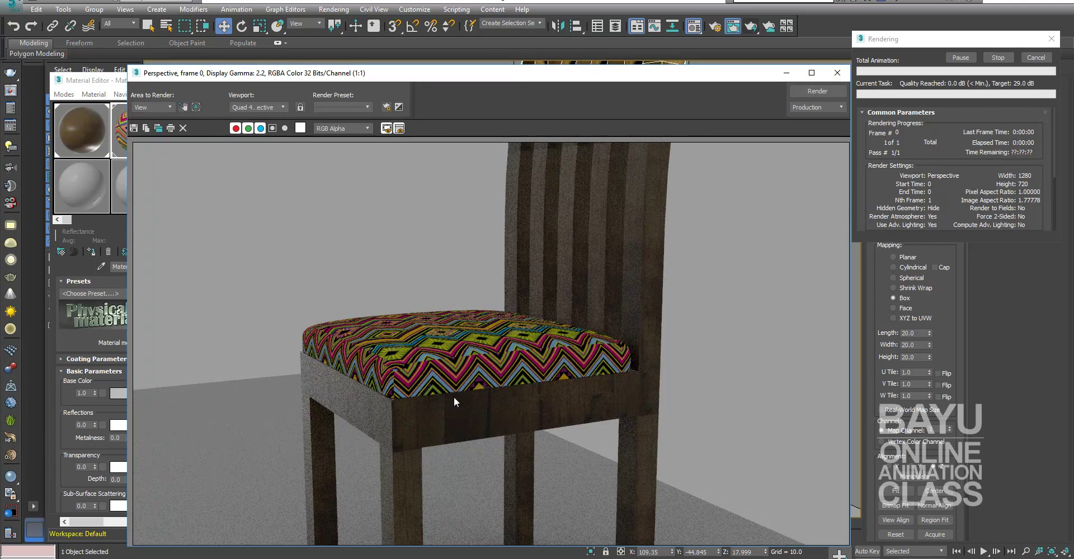
{"action": "left_click", "coordinate": [1037, 59]}
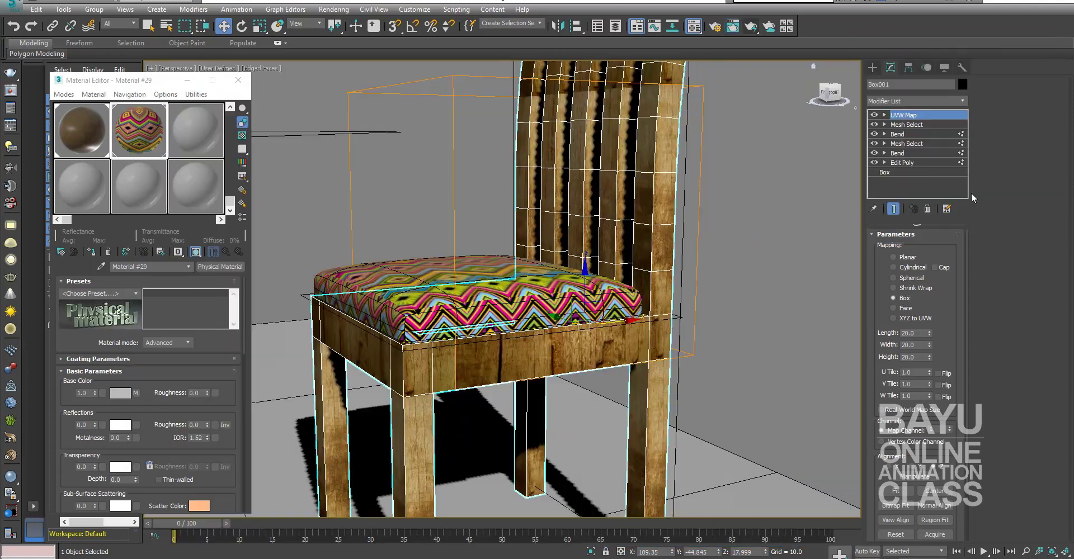
{"action": "left_click", "coordinate": [1025, 552]}
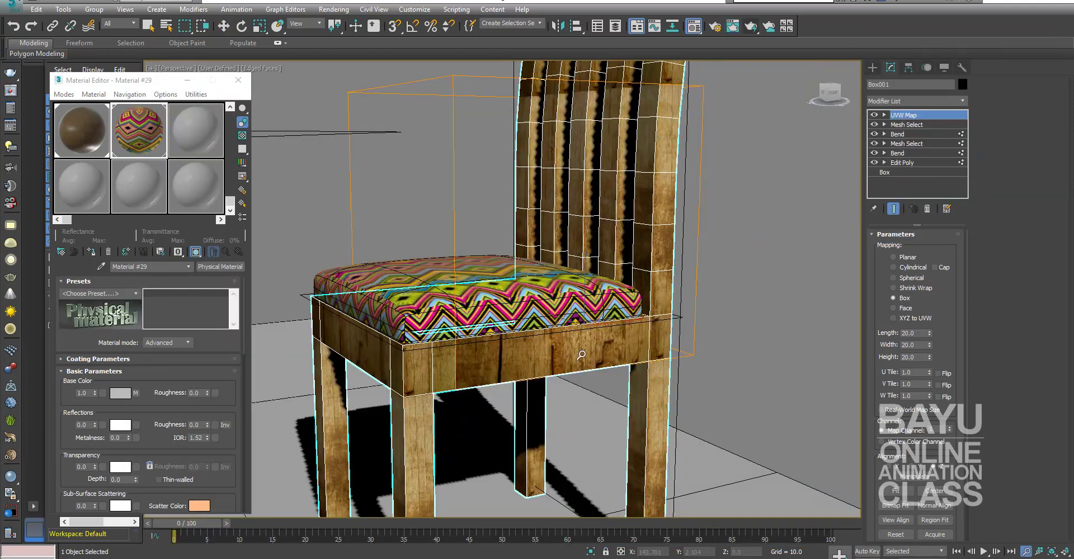
{"action": "left_click_drag", "start_coordinate": [581, 356], "coordinate": [586, 367]}
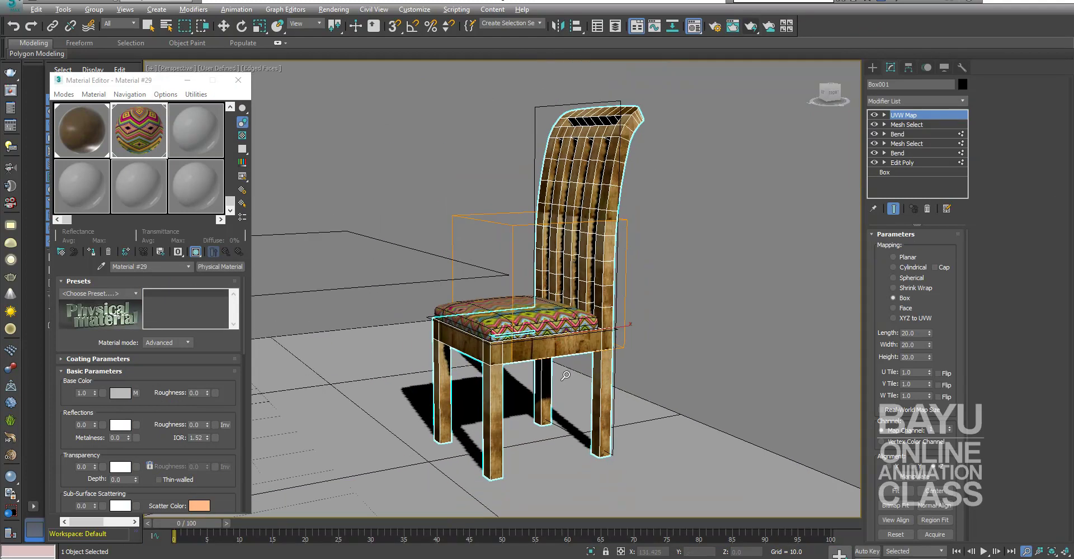
{"action": "middle_click_drag", "start_coordinate": [585, 367], "coordinate": [659, 281], "text": "alt"}
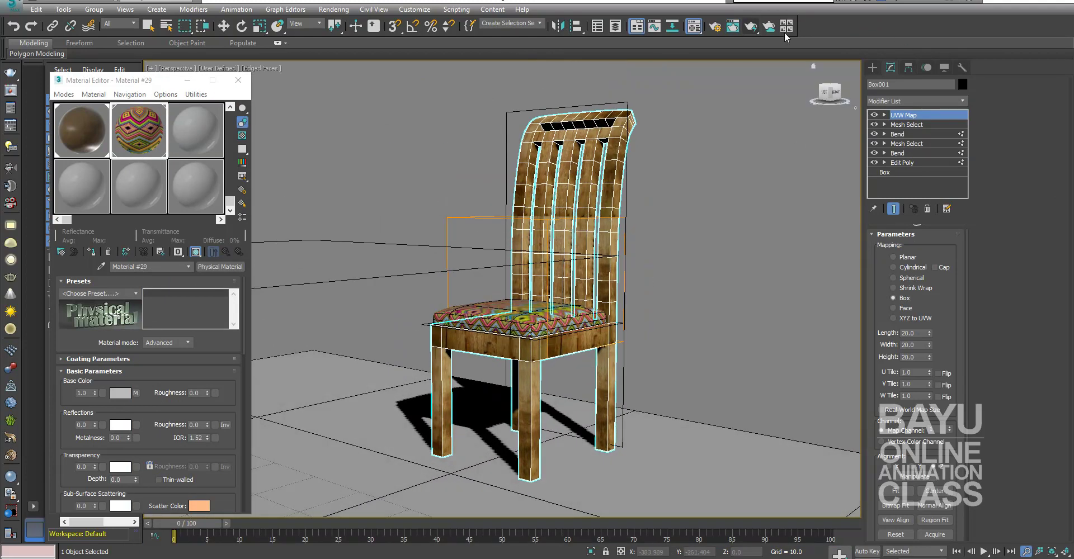
{"action": "left_click", "coordinate": [750, 26]}
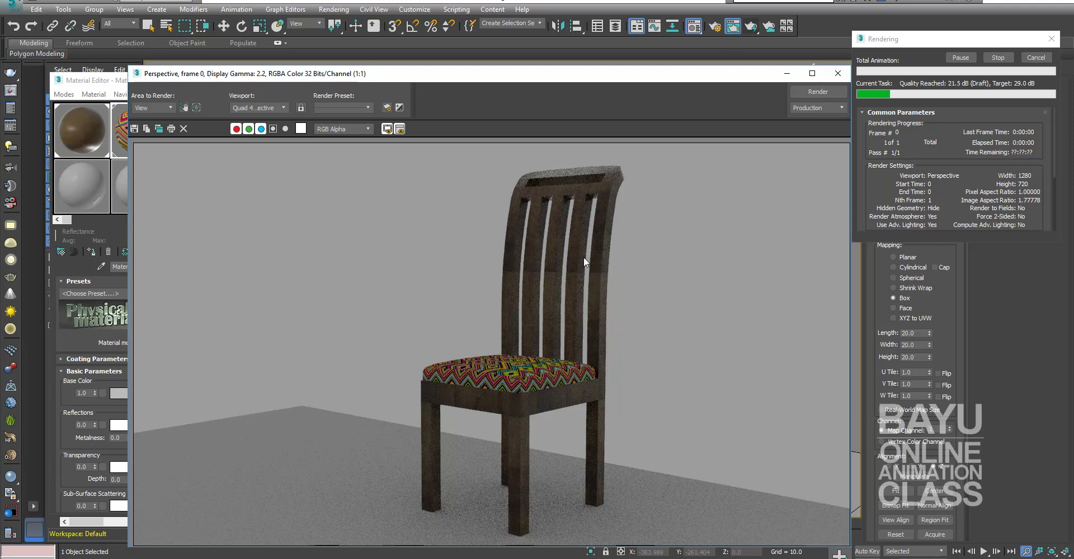
{"action": "left_click", "coordinate": [1037, 60]}
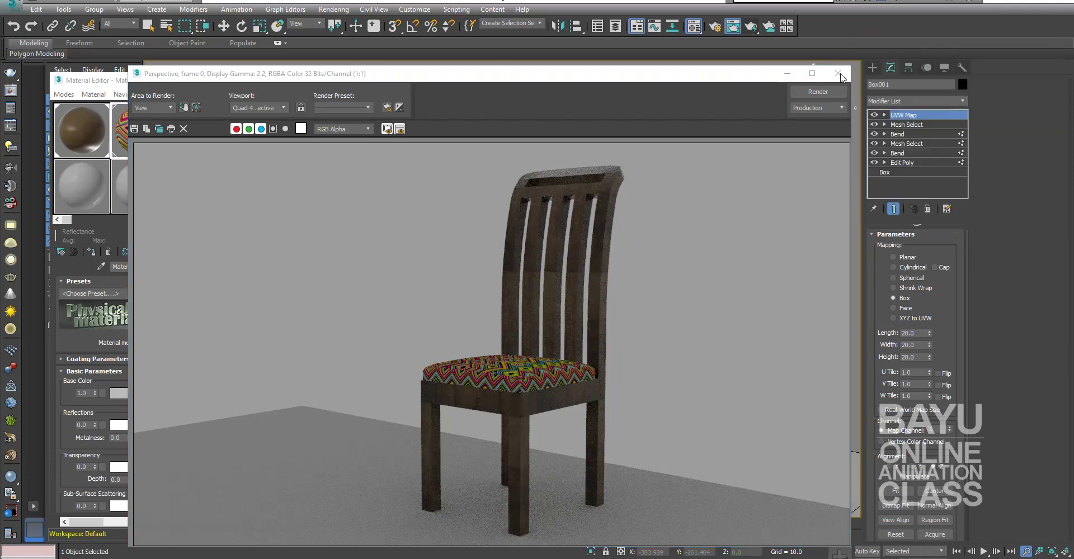
{"action": "left_click", "coordinate": [838, 75]}
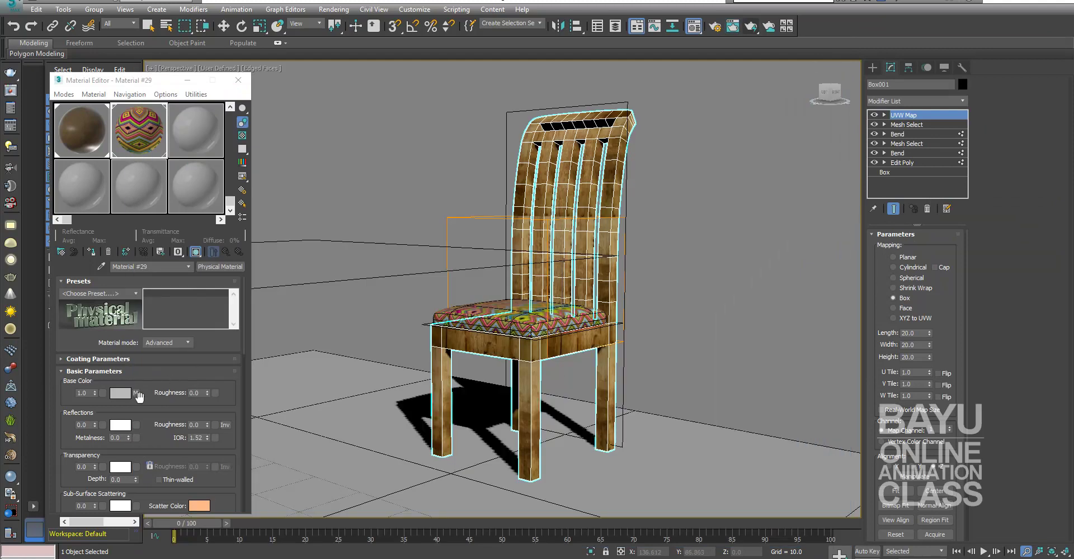
Open the seat's Base Color bitmap and turn on U Mirror in its Coordinates
{"action": "left_click", "coordinate": [134, 393]}
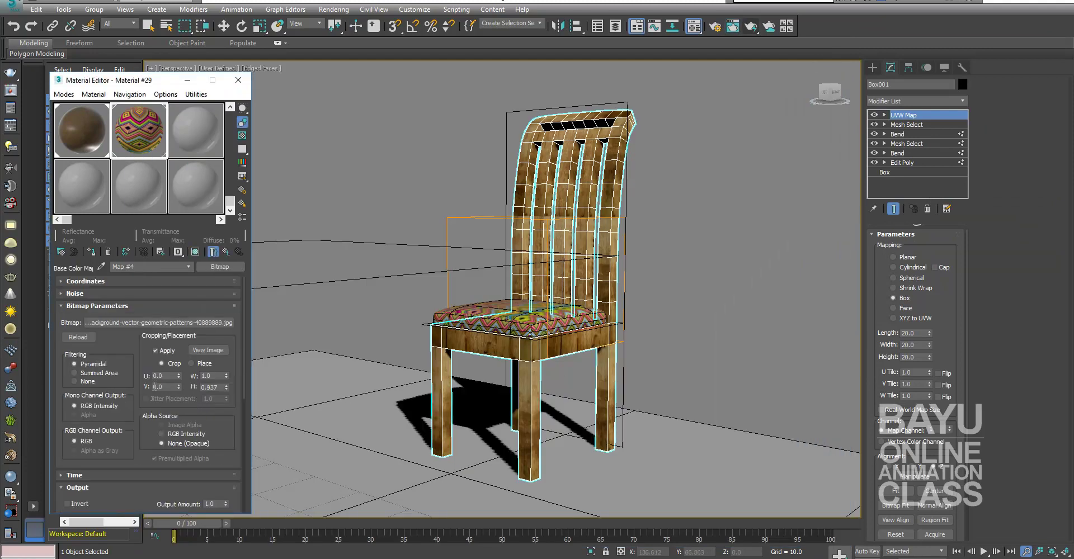
{"action": "left_click", "coordinate": [92, 306]}
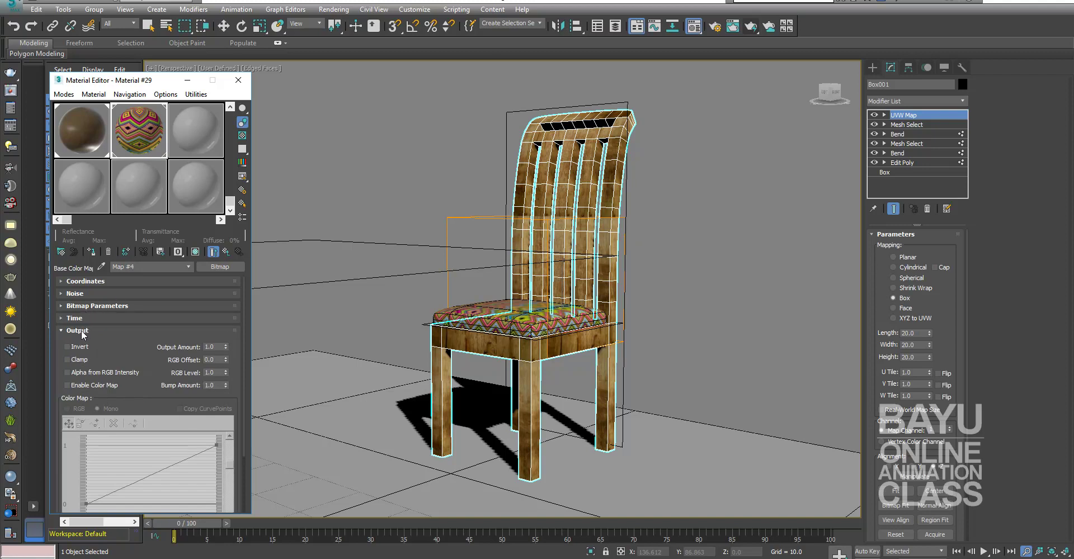
{"action": "left_click", "coordinate": [84, 331]}
{"action": "left_click", "coordinate": [93, 283]}
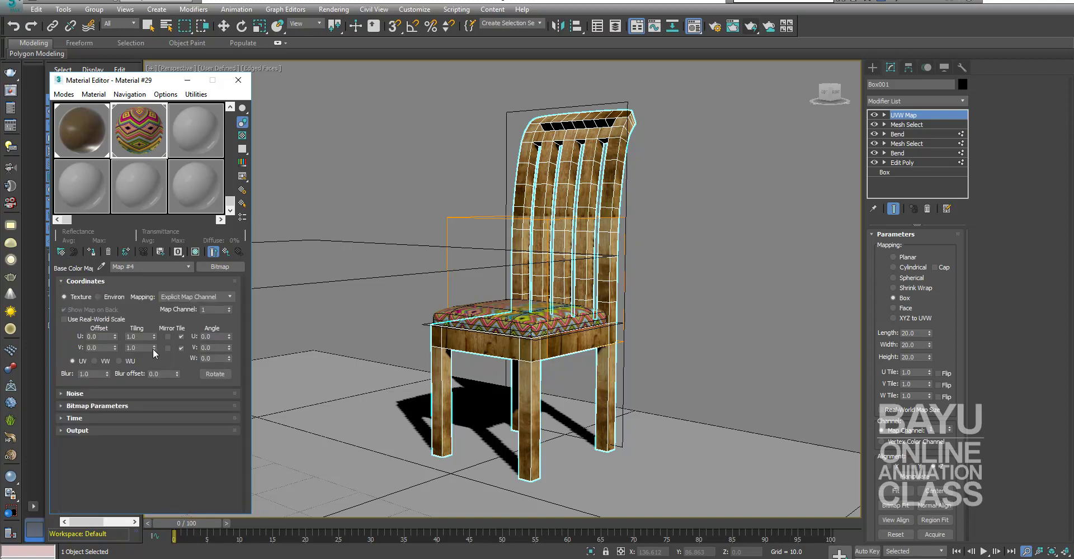
{"action": "left_click", "coordinate": [169, 336]}
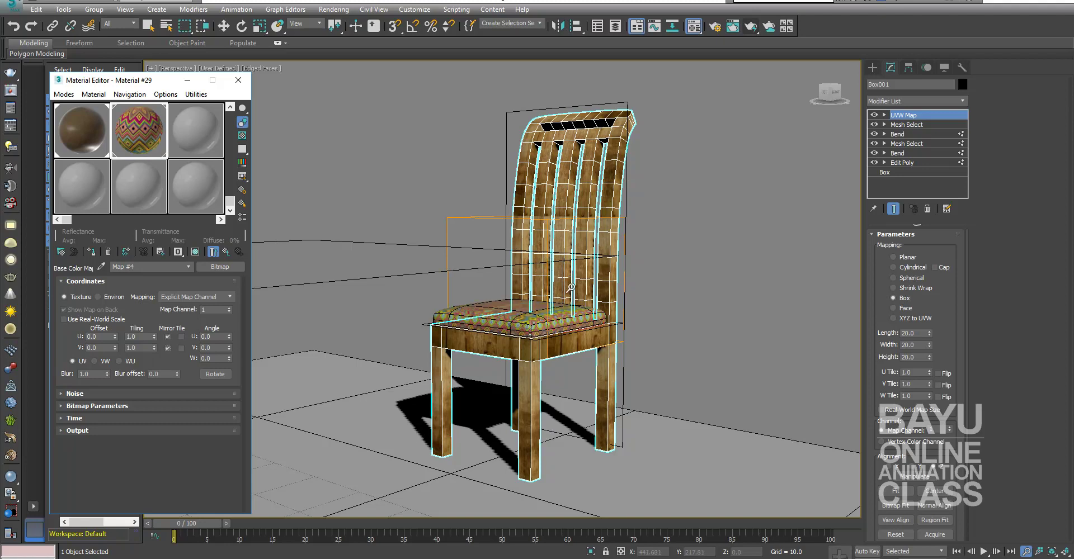
Render the chair to check the mirrored seat pattern, then close the render windows
{"action": "left_click", "coordinate": [750, 26]}
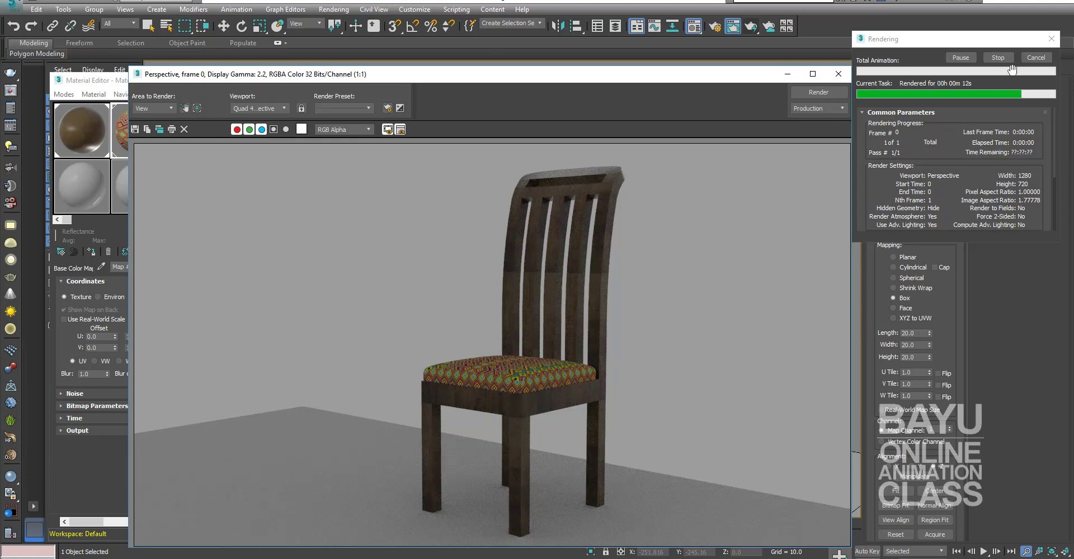
{"action": "left_click", "coordinate": [1035, 58]}
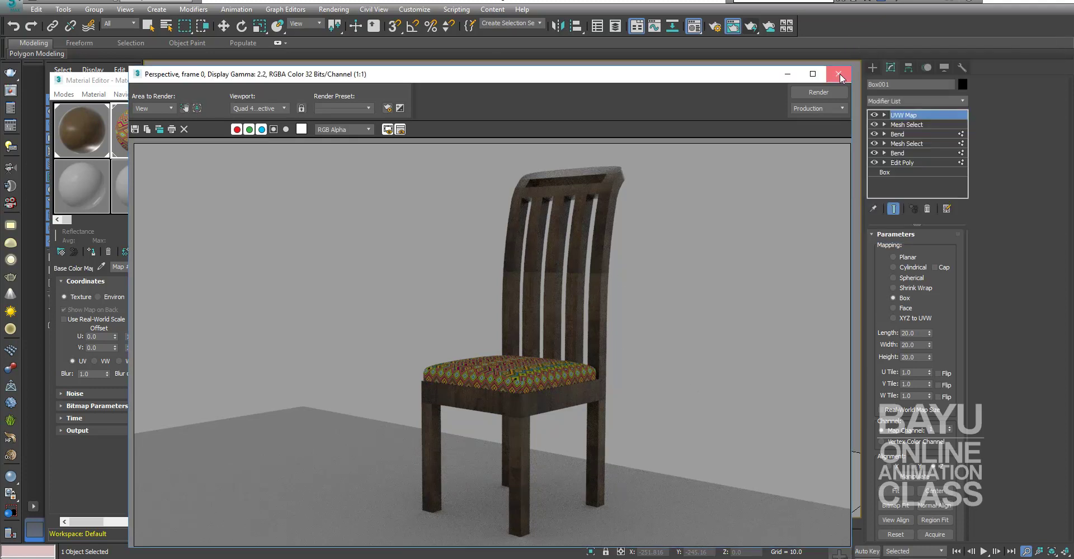
{"action": "left_click", "coordinate": [837, 74]}
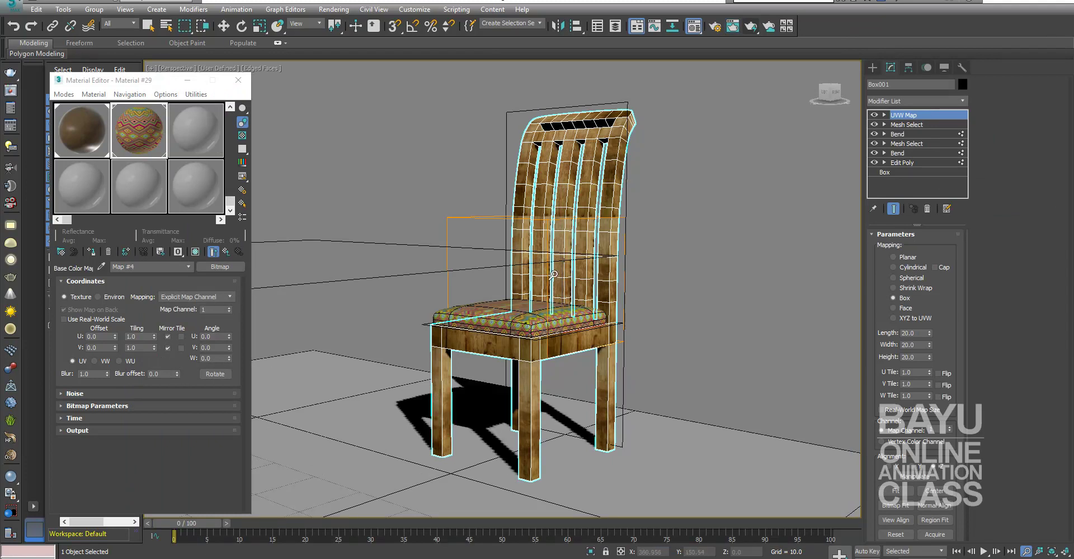
Restore U and V tiling and set the UVW Map length, width and height to 50
{"action": "left_click", "coordinate": [180, 336]}
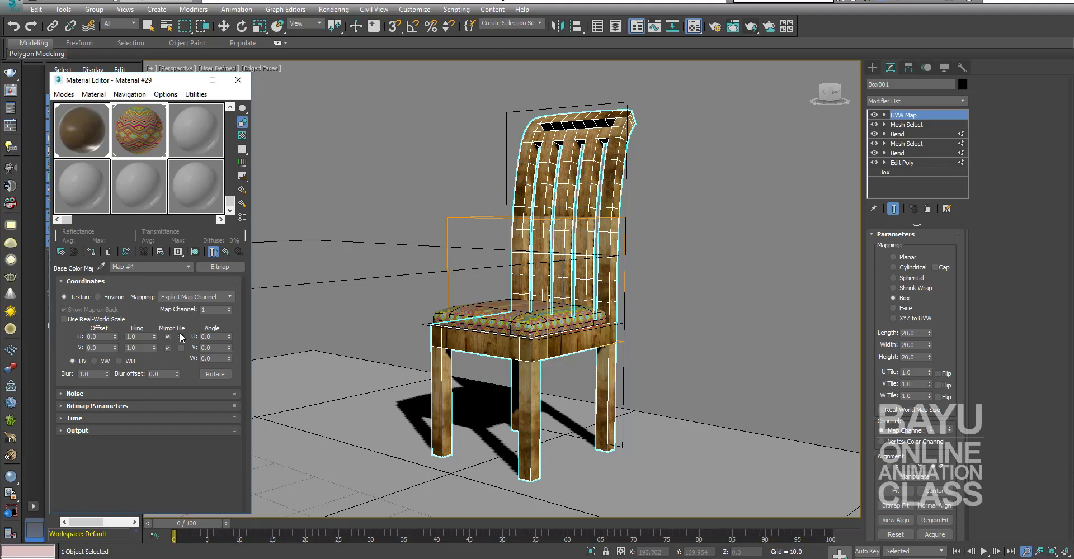
{"action": "left_click", "coordinate": [181, 347]}
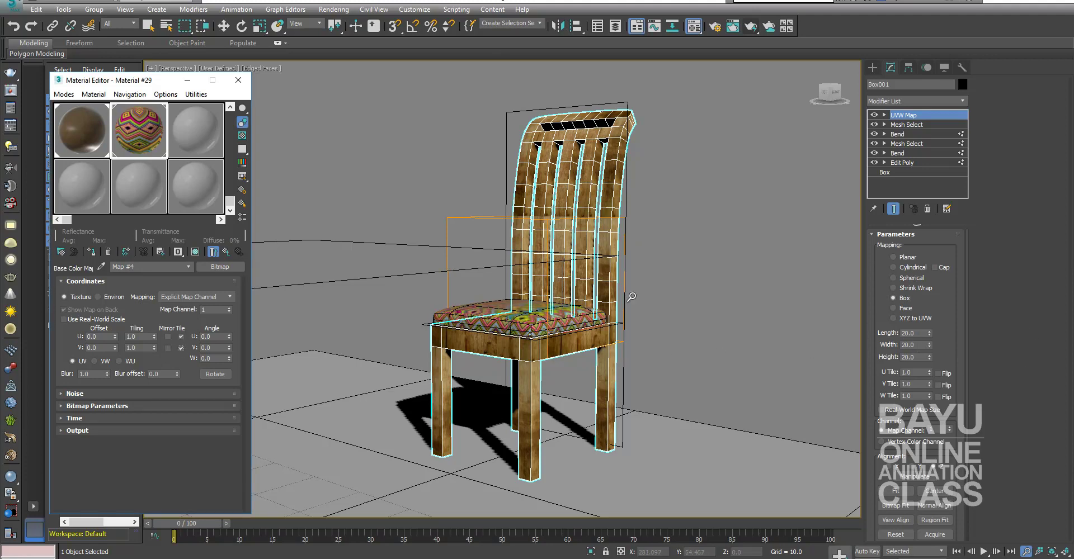
{"action": "double_click", "coordinate": [920, 334]}
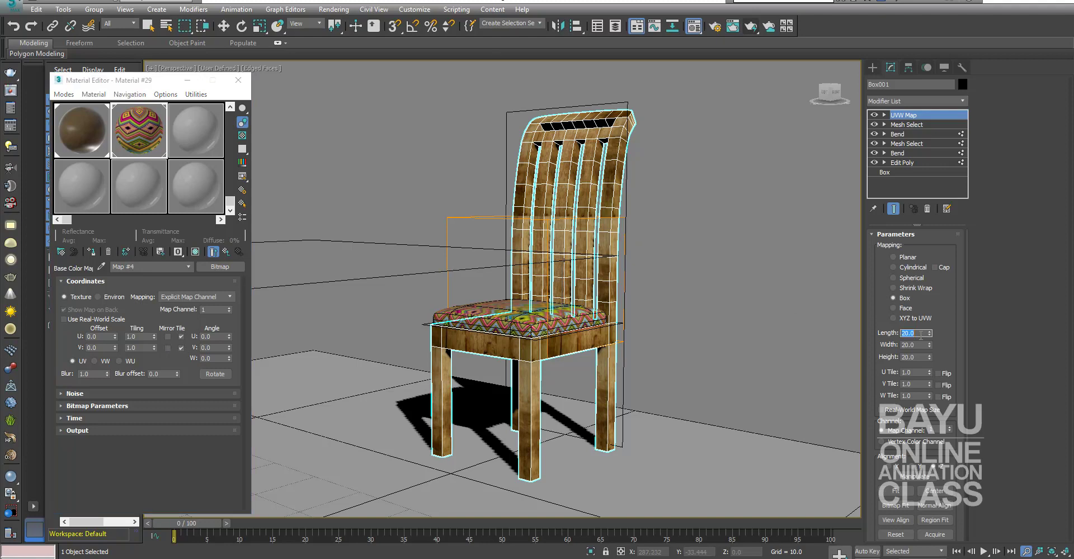
{"action": "type", "text": "5"}
{"action": "key", "text": "Tab"}
{"action": "type", "text": "50"}
{"action": "key", "text": "Tab"}
{"action": "key", "text": "Tab"}
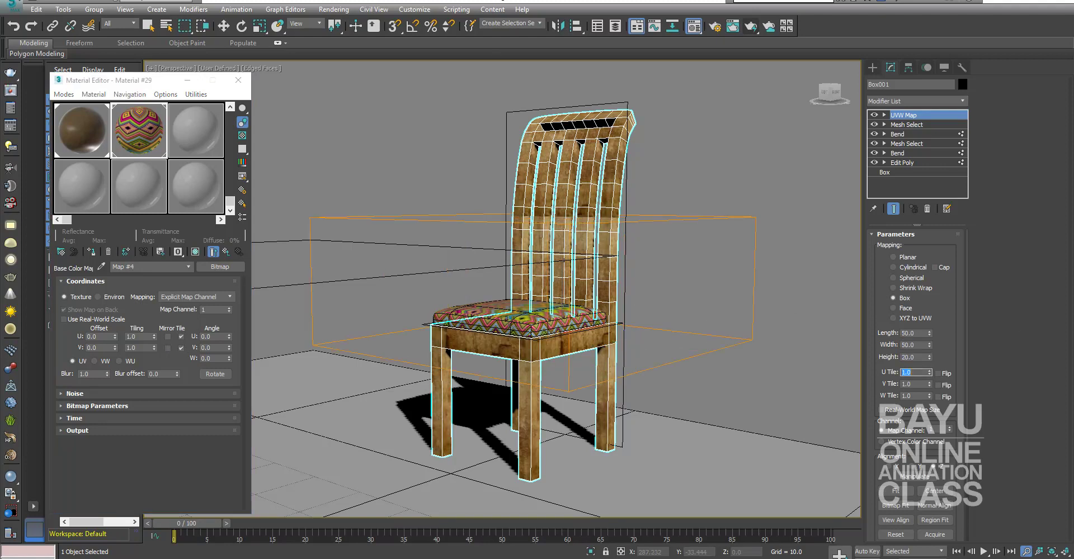
{"action": "double_click", "coordinate": [922, 358]}
{"action": "type", "text": "50"}
{"action": "key", "text": "Return"}
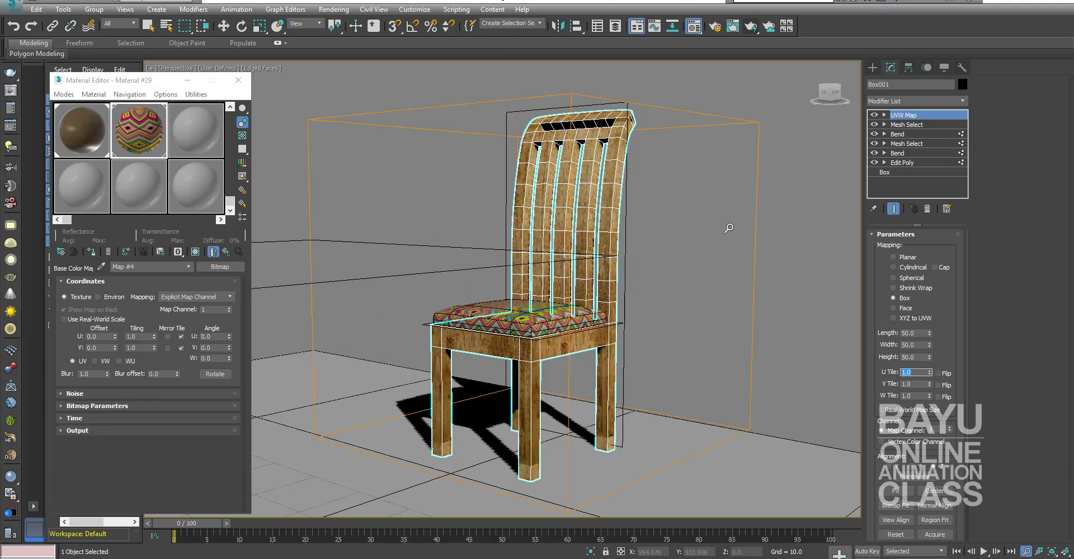
Render the chair with the 50-unit mapping and close the render windows
{"action": "left_click", "coordinate": [751, 26]}
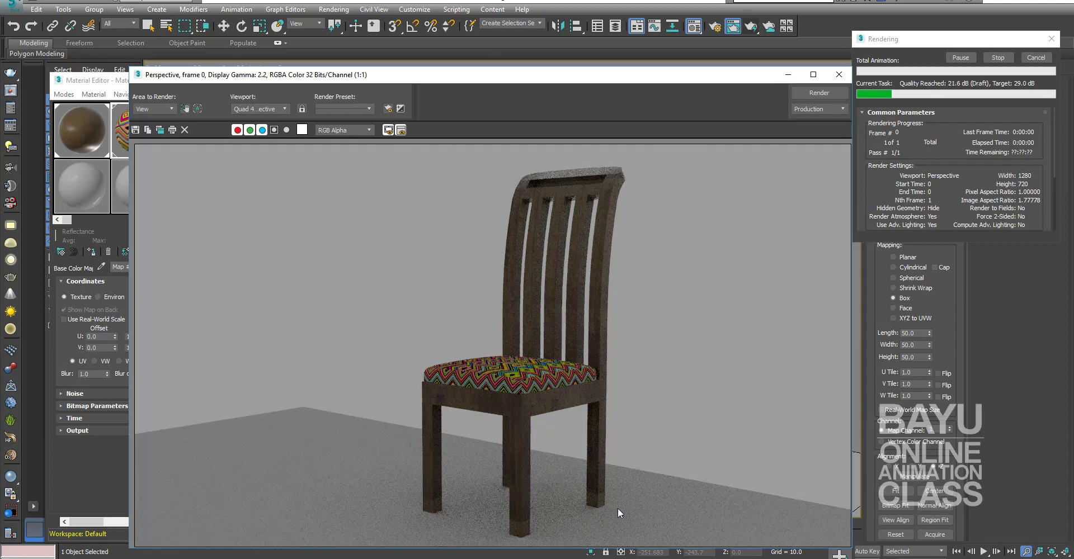
{"action": "left_click", "coordinate": [1036, 58]}
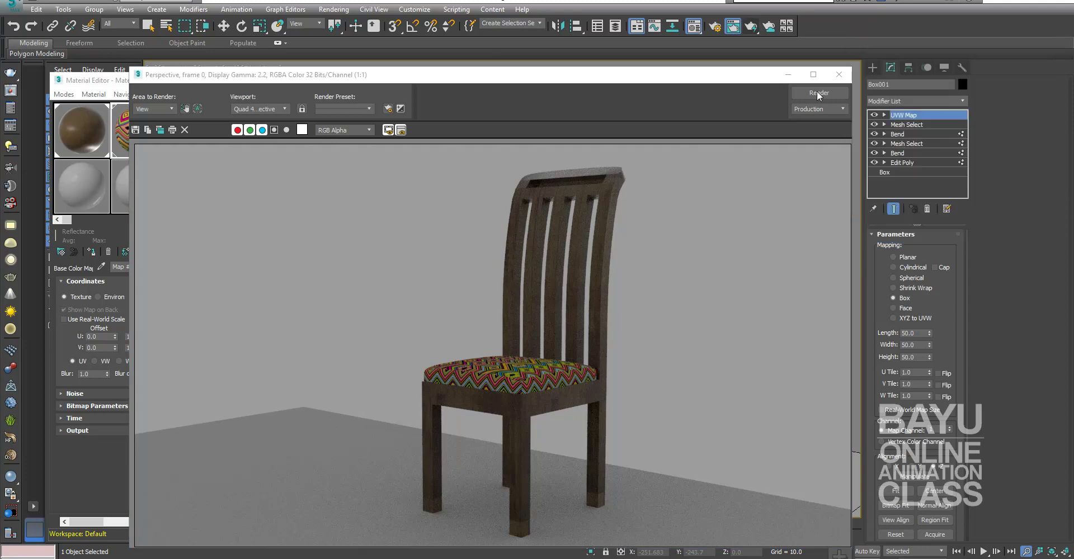
{"action": "left_click", "coordinate": [838, 74]}
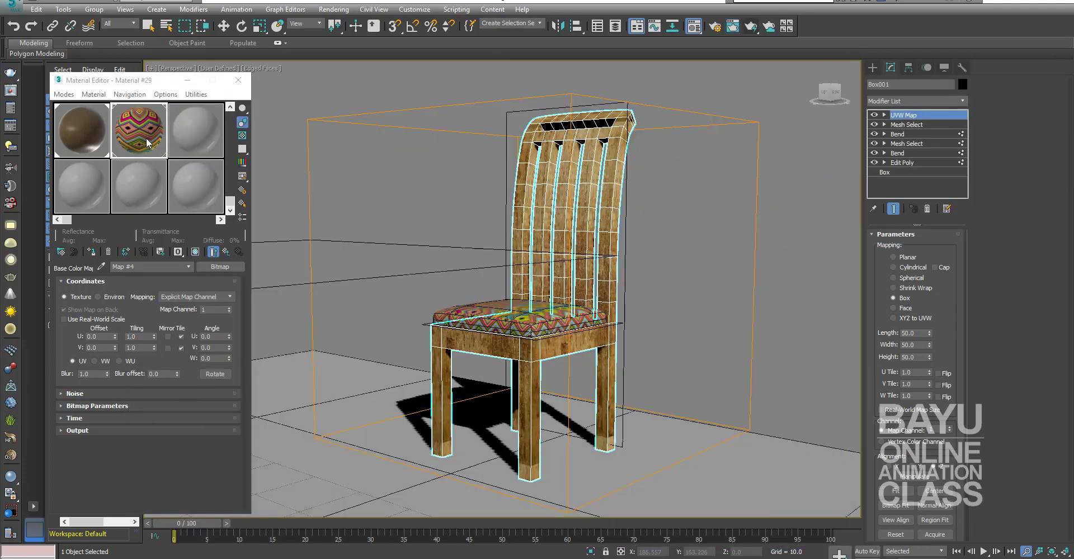
Lower the wood output curve's endpoint to 0.164, render the darker chair, and close all windows
{"action": "left_click", "coordinate": [88, 429]}
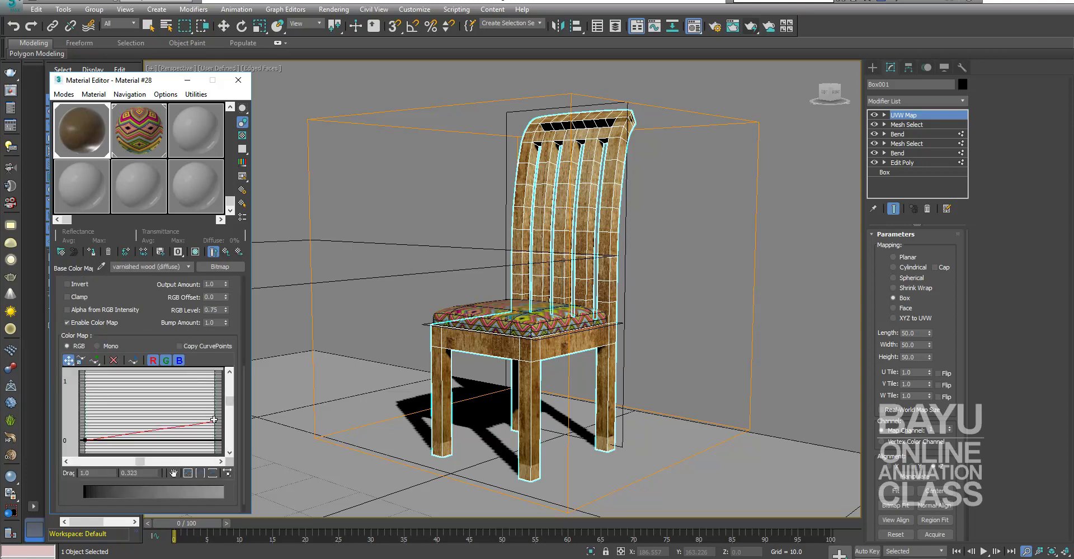
{"action": "left_click_drag", "start_coordinate": [213, 420], "coordinate": [214, 430]}
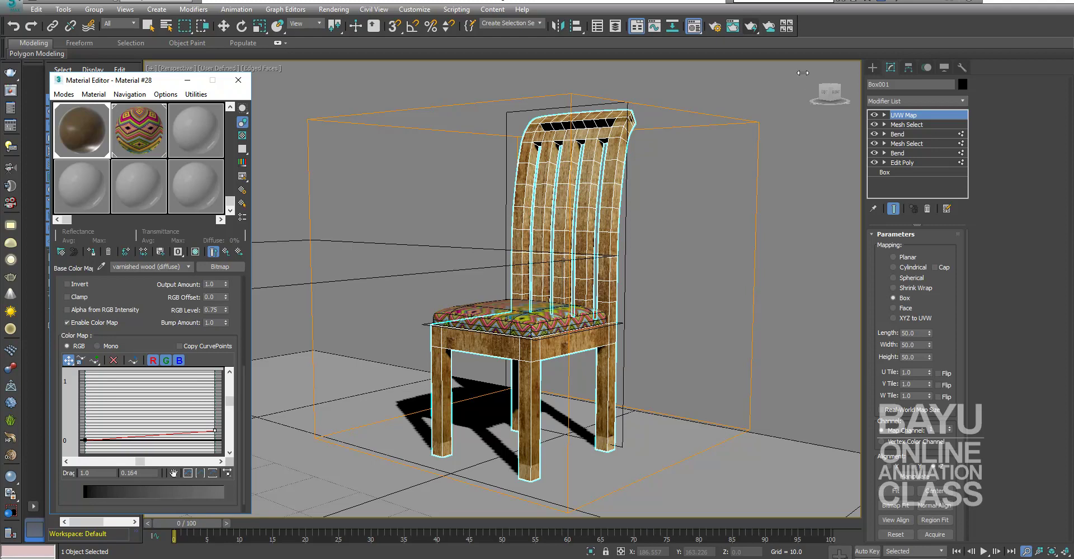
{"action": "left_click", "coordinate": [755, 26]}
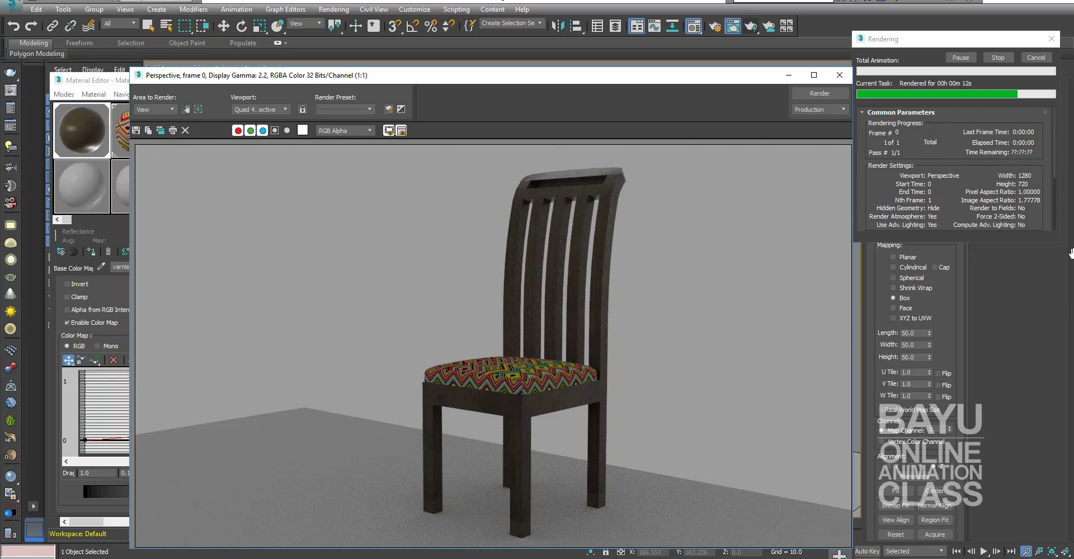
{"action": "left_click", "coordinate": [1035, 58]}
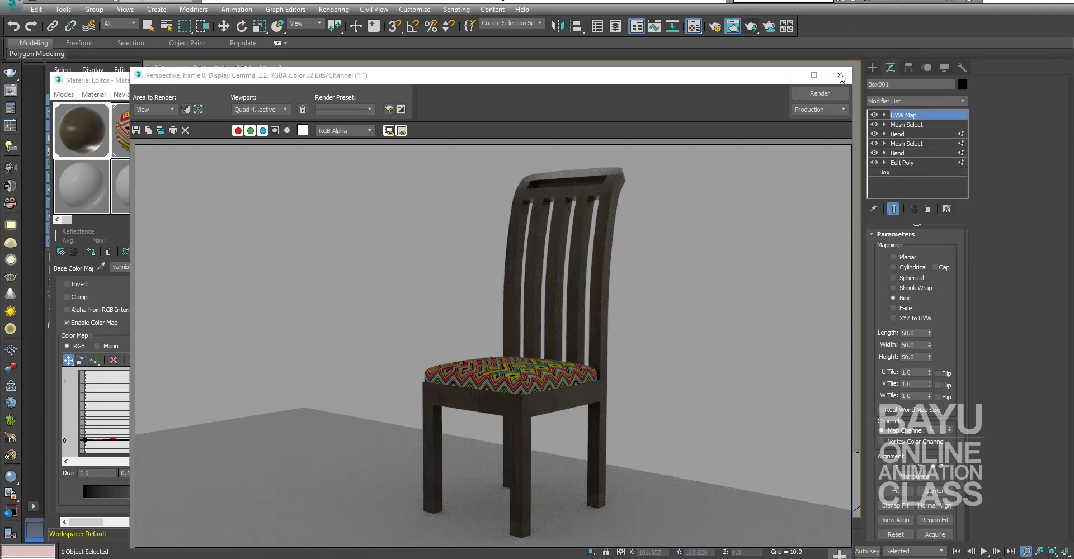
{"action": "left_click", "coordinate": [839, 75]}
{"action": "left_click", "coordinate": [239, 80]}
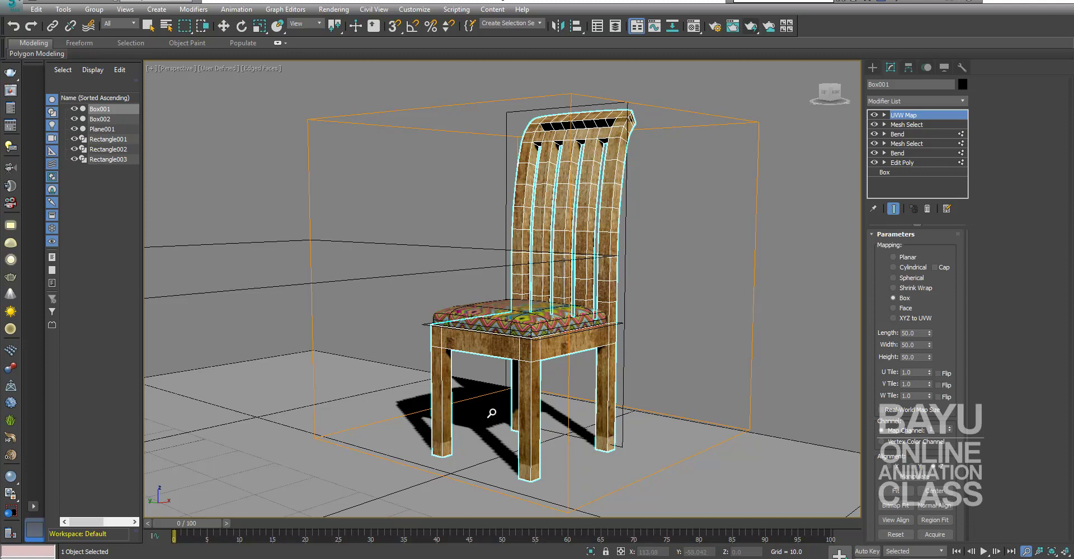
Link seat cushion Box002 as a child of chair frame Box001
{"action": "left_click", "coordinate": [223, 26]}
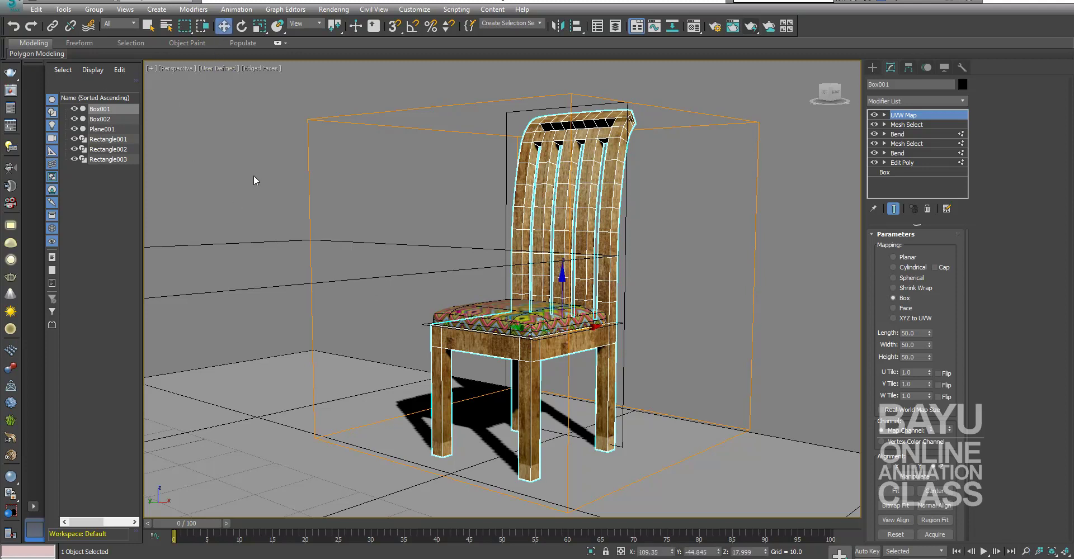
{"action": "left_click", "coordinate": [253, 176]}
{"action": "scroll", "coordinate": [619, 356], "scroll_direction": "down", "scroll_amount": 5}
{"action": "middle_click_drag", "start_coordinate": [619, 356], "coordinate": [645, 320], "text": "alt"}
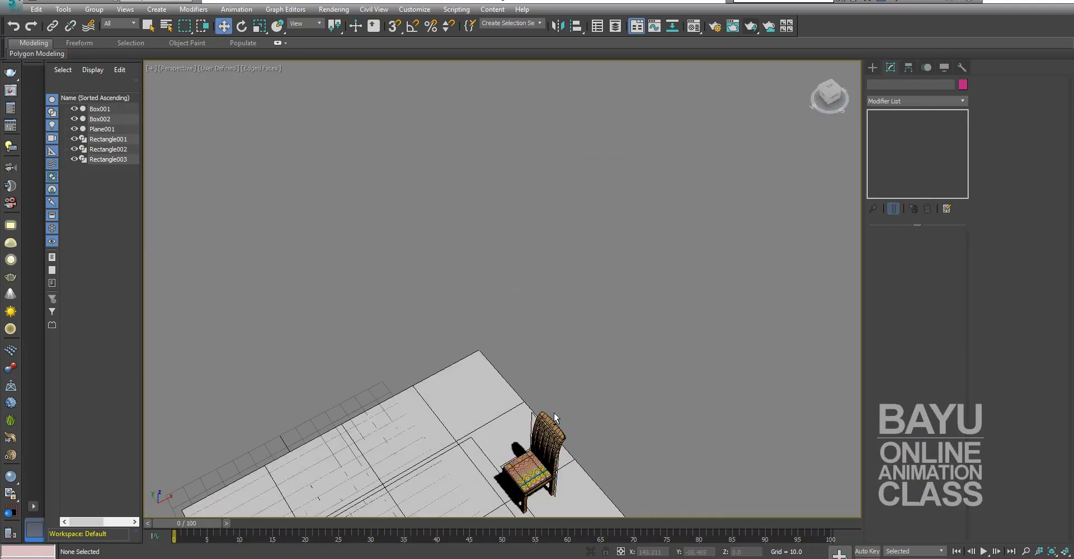
{"action": "scroll", "coordinate": [646, 321], "scroll_direction": "down", "scroll_amount": 3}
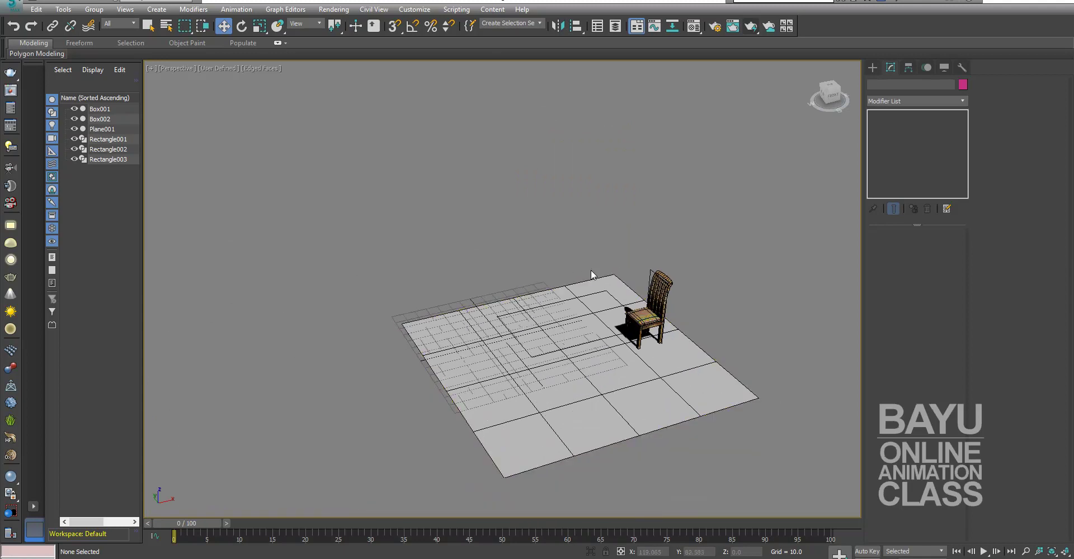
{"action": "scroll", "coordinate": [474, 366], "scroll_direction": "up", "scroll_amount": 2}
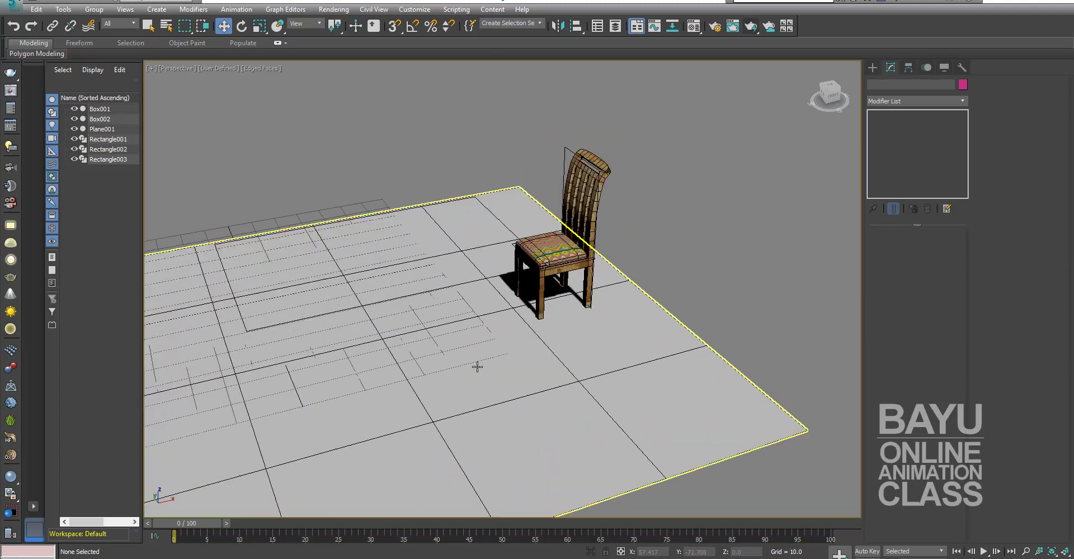
{"action": "scroll", "coordinate": [559, 392], "scroll_direction": "up", "scroll_amount": 3}
{"action": "scroll", "coordinate": [549, 412], "scroll_direction": "up", "scroll_amount": 3}
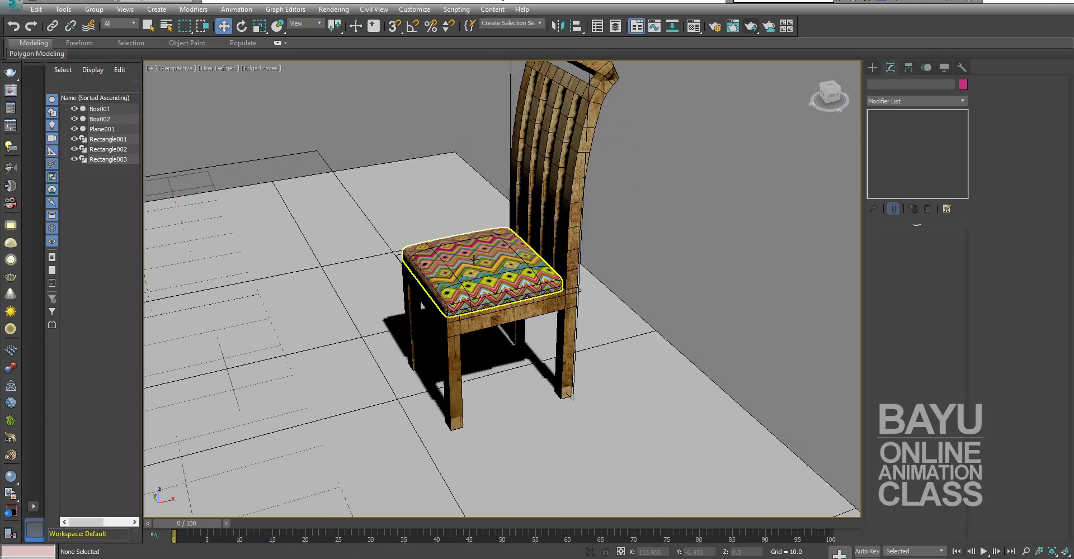
{"action": "left_click", "coordinate": [52, 25]}
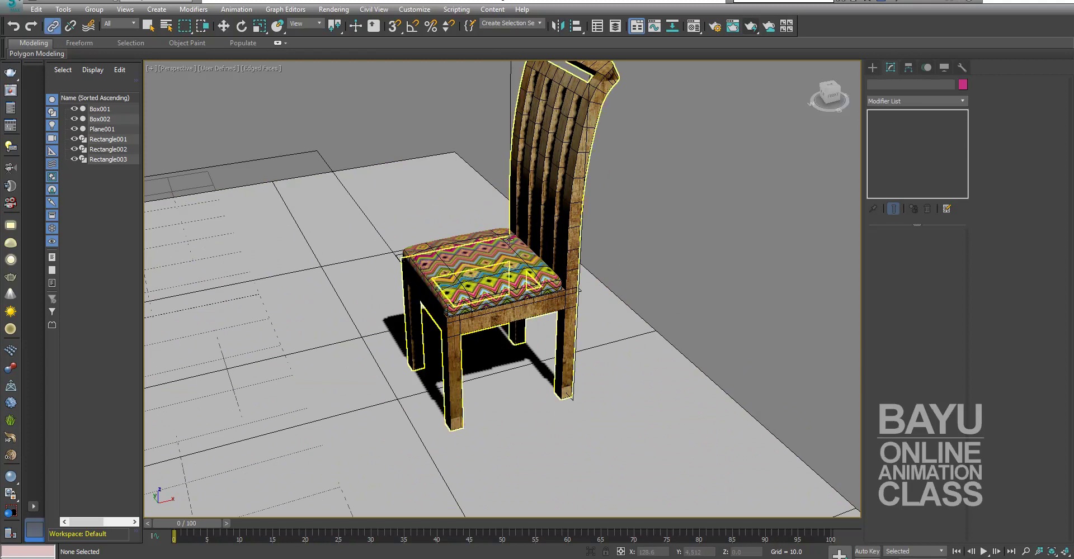
{"action": "left_click", "coordinate": [460, 278]}
{"action": "left_click_drag", "start_coordinate": [550, 228], "coordinate": [581, 168]}
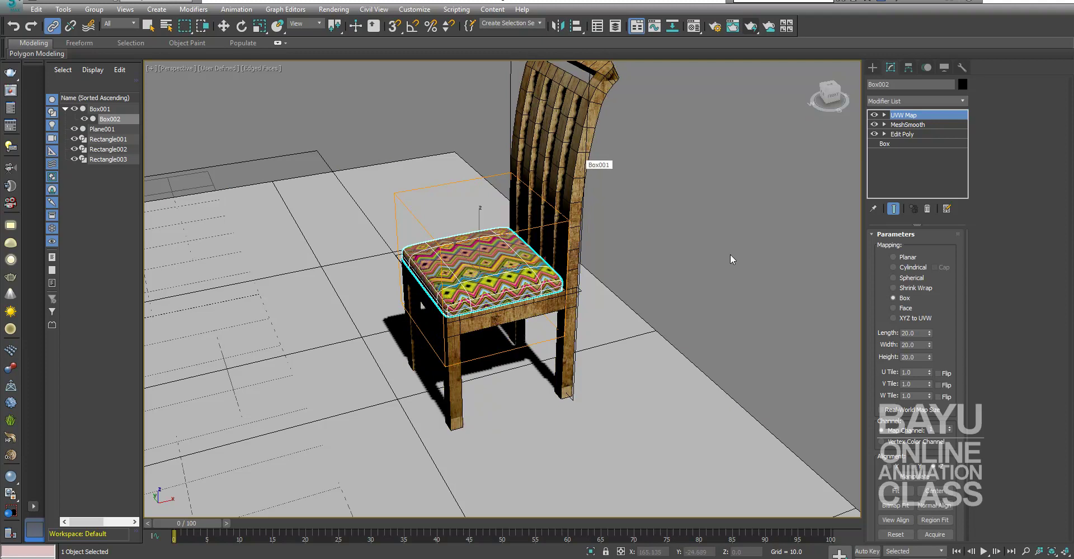
Select both the seat cushion and chair frame, and hide Rectangle001 and Rectangle002
{"action": "left_click", "coordinate": [223, 26]}
{"action": "mouse_move", "coordinate": [668, 318]}
{"action": "middle_mouse_down", "text": "alt"}
{"action": "mouse_move", "coordinate": [706, 332]}
{"action": "mouse_move", "coordinate": [633, 318]}
{"action": "middle_mouse_up", "text": "alt"}
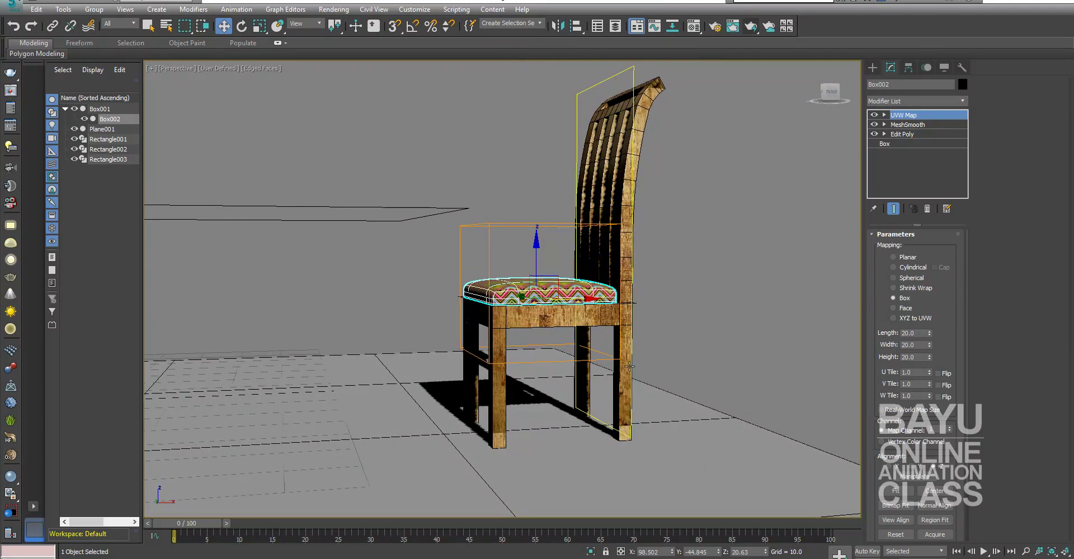
{"action": "left_click", "coordinate": [545, 270]}
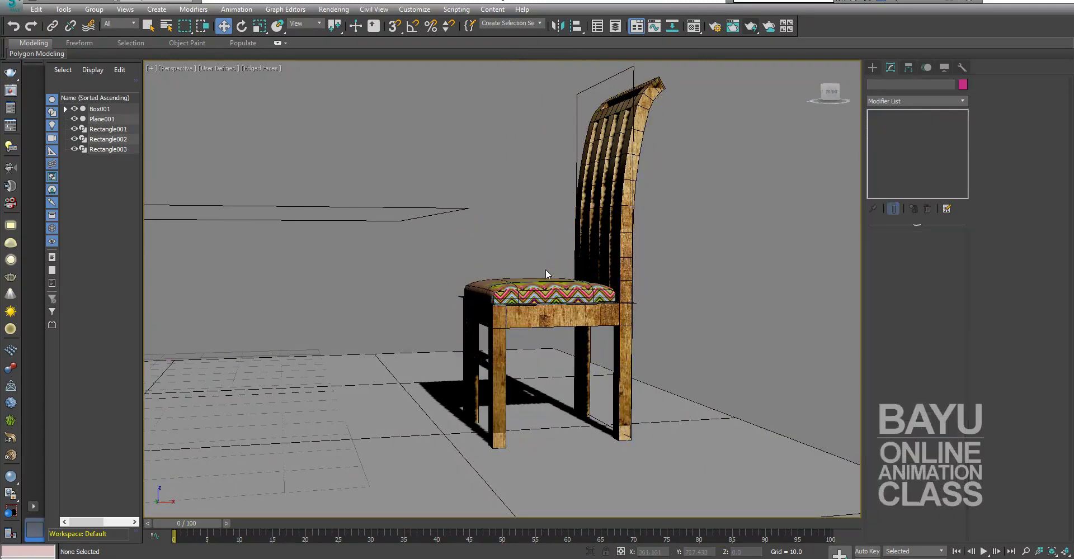
{"action": "left_click", "coordinate": [523, 280]}
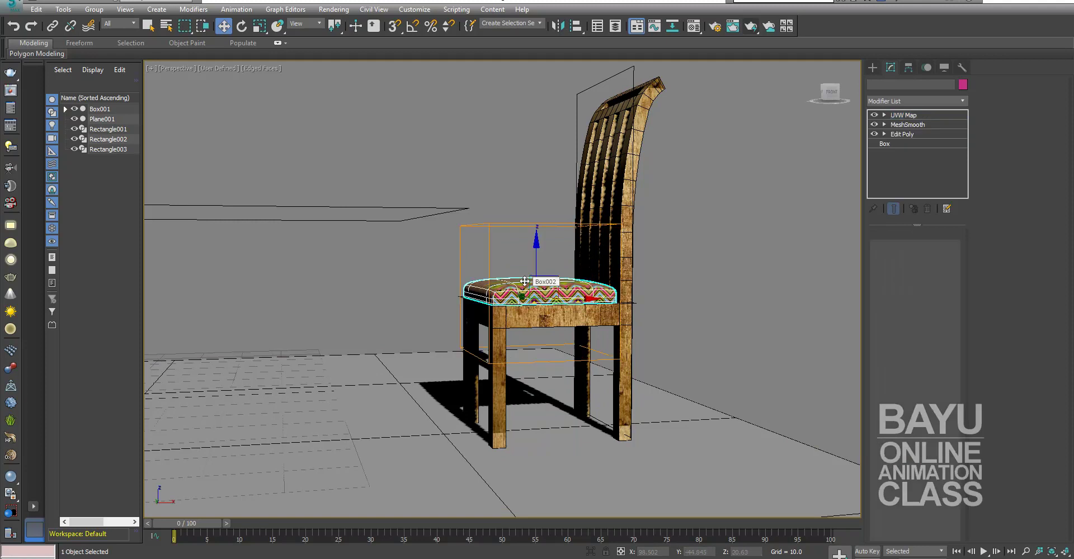
{"action": "left_click", "coordinate": [499, 403], "text": "ctrl"}
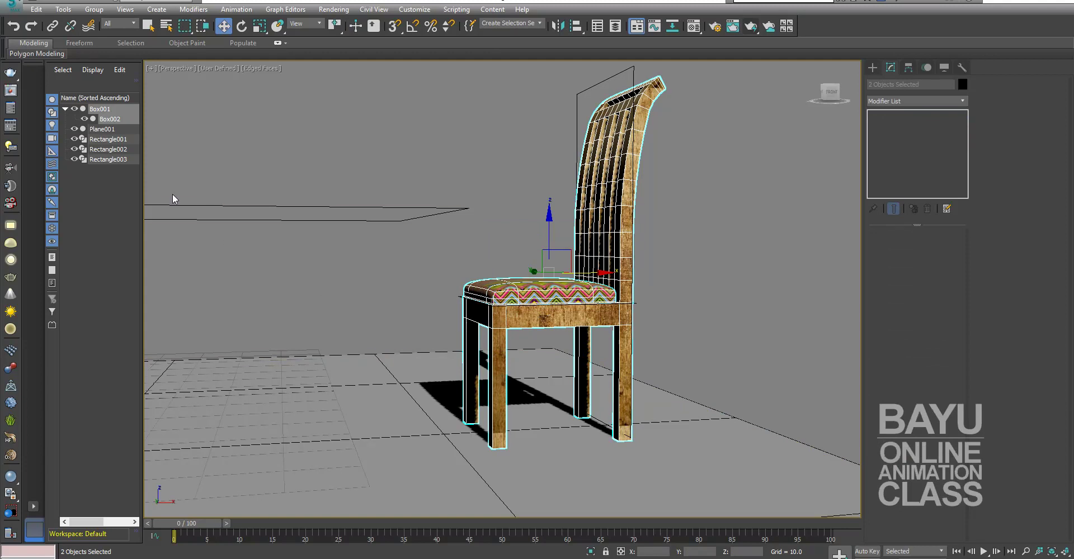
{"action": "left_click", "coordinate": [74, 138]}
{"action": "left_click", "coordinate": [73, 149]}
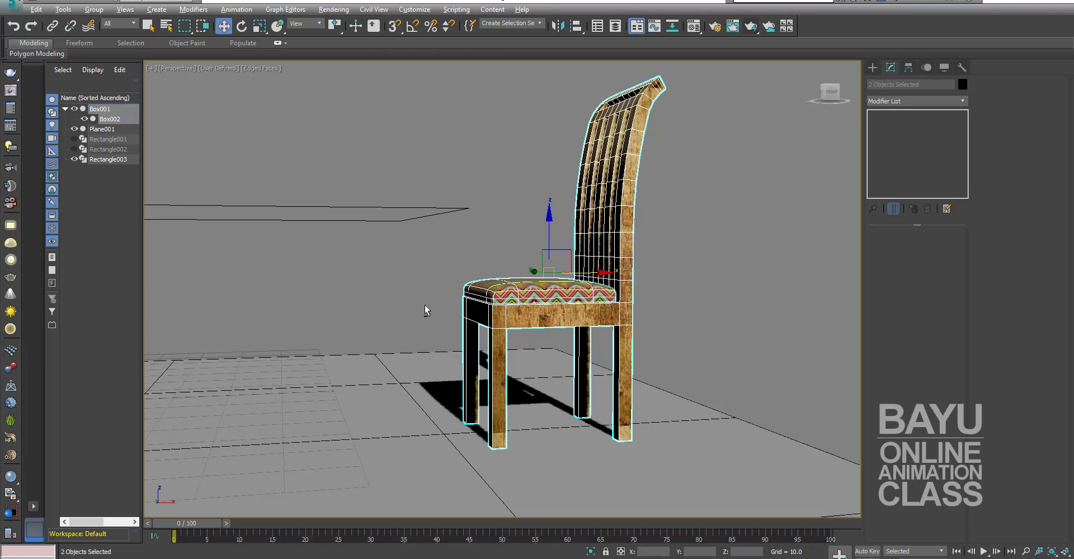
Group chair frame Box001 and seat cushion Box002 under the name 'chair'
{"action": "middle_click_drag", "start_coordinate": [424, 304], "coordinate": [431, 320], "text": "alt"}
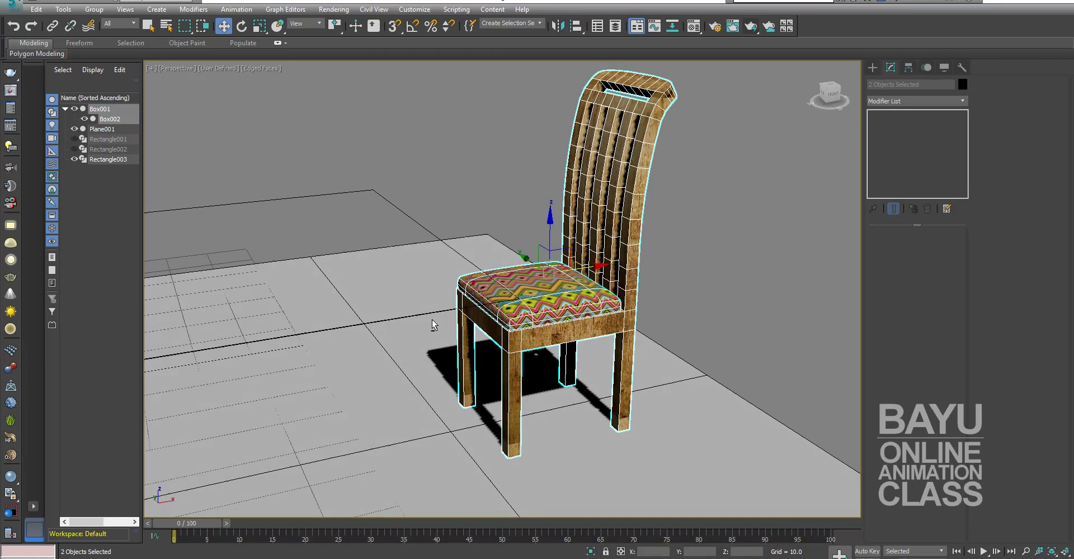
{"action": "left_click", "coordinate": [94, 10]}
{"action": "left_click", "coordinate": [110, 23]}
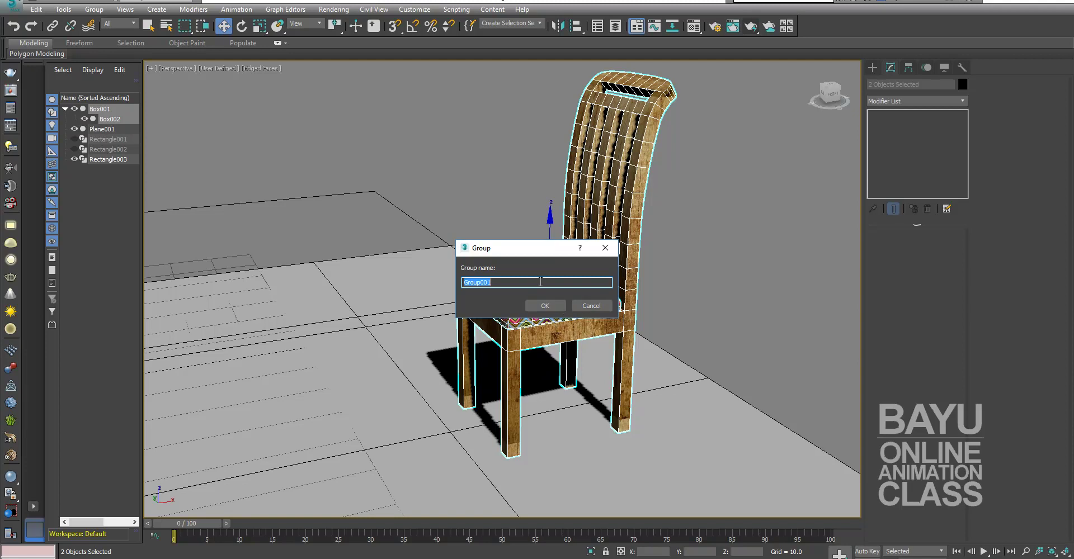
{"action": "type", "text": "chair"}
{"action": "left_click", "coordinate": [552, 305]}
{"action": "scroll", "coordinate": [598, 224], "scroll_direction": "down", "scroll_amount": 3}
{"action": "mouse_move", "coordinate": [440, 331]}
{"action": "middle_mouse_down"}
{"action": "mouse_move", "coordinate": [535, 331]}
{"action": "mouse_move", "coordinate": [611, 348]}
{"action": "mouse_move", "coordinate": [587, 366]}
{"action": "middle_mouse_up"}
{"action": "mouse_move", "coordinate": [489, 371]}
{"action": "middle_mouse_down", "text": "alt"}
{"action": "mouse_move", "coordinate": [545, 393]}
{"action": "mouse_move", "coordinate": [484, 383]}
{"action": "middle_mouse_up", "text": "alt"}
{"action": "mouse_move", "coordinate": [407, 371]}
{"action": "middle_mouse_down", "text": "alt"}
{"action": "mouse_move", "coordinate": [420, 379]}
{"action": "mouse_move", "coordinate": [492, 351]}
{"action": "middle_mouse_up", "text": "alt"}
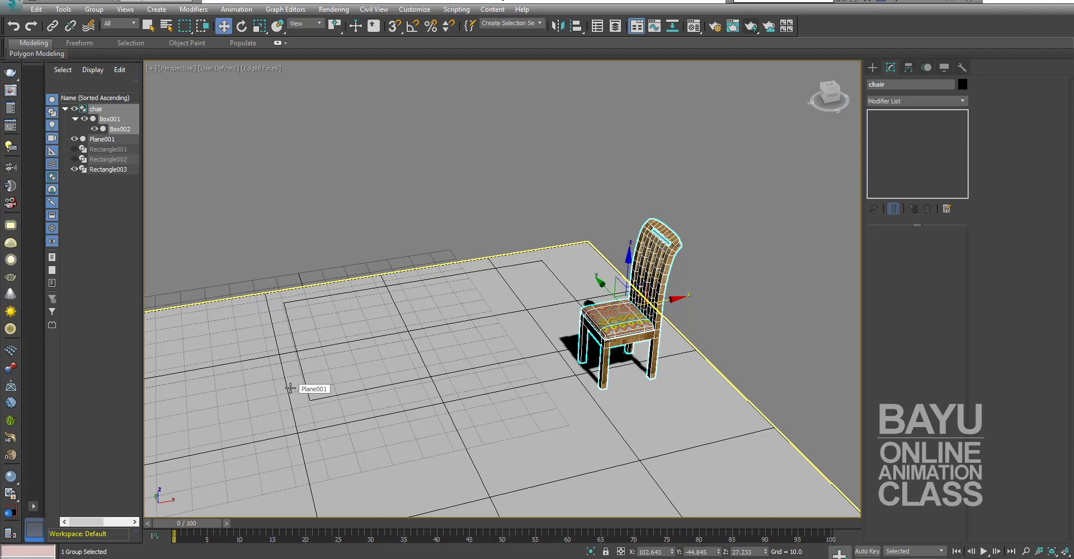
Open the Array dialog for the chair group and preview the array in the scene
{"action": "left_click", "coordinate": [64, 11]}
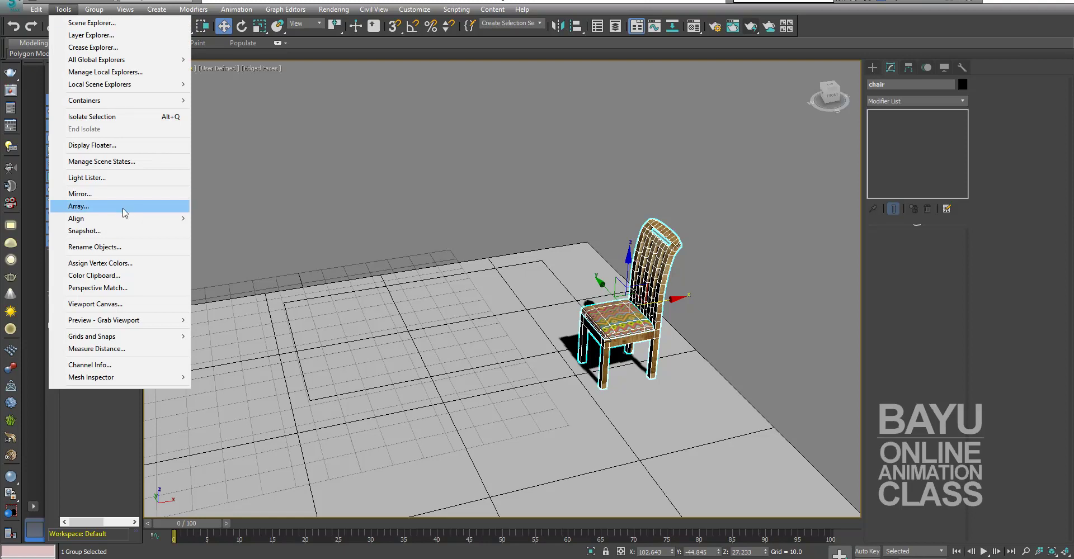
{"action": "left_click", "coordinate": [123, 208]}
{"action": "left_click_drag", "start_coordinate": [495, 185], "coordinate": [584, 134]}
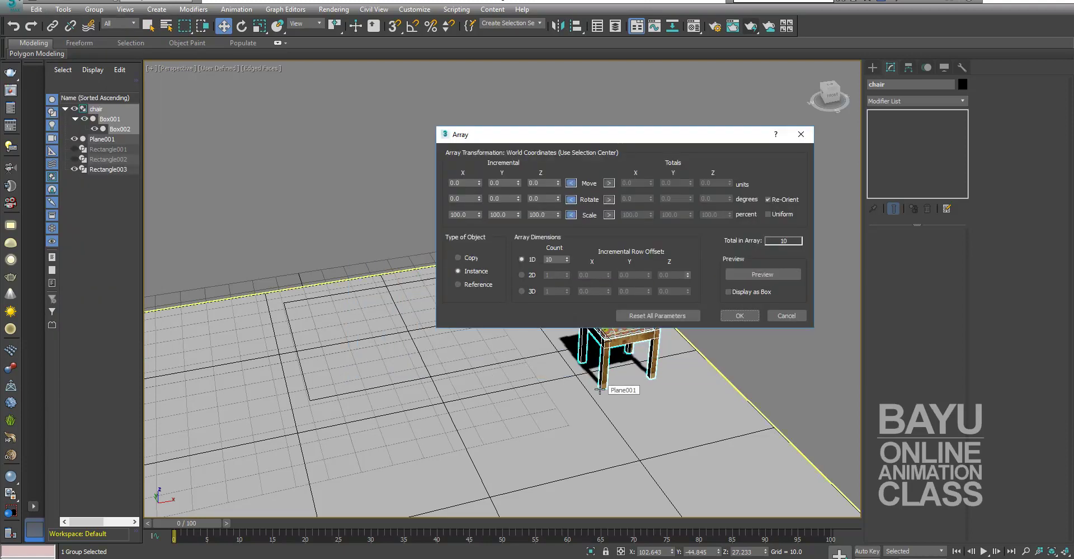
{"action": "left_click_drag", "start_coordinate": [572, 141], "coordinate": [445, 131]}
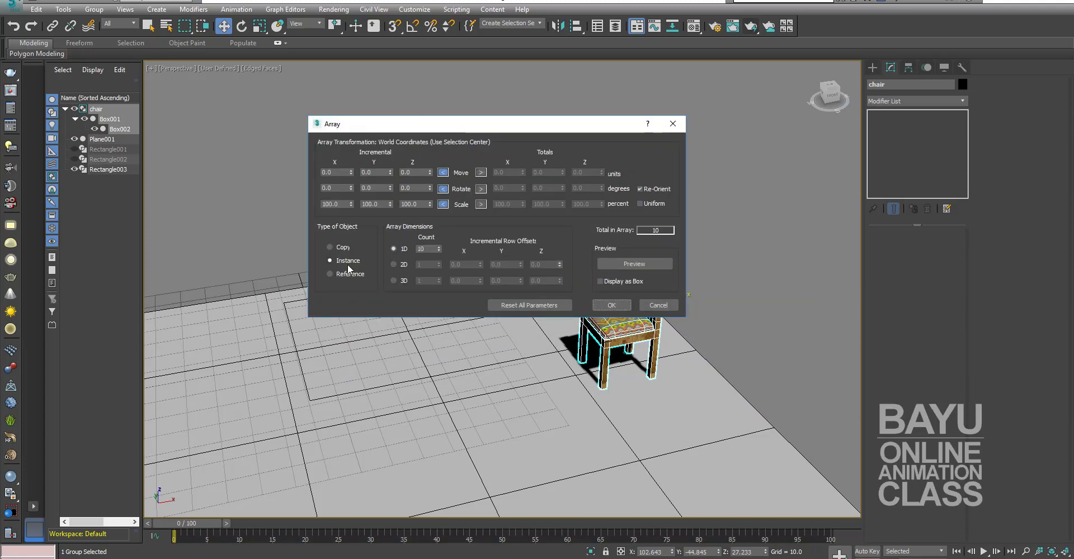
{"action": "left_click", "coordinate": [659, 263]}
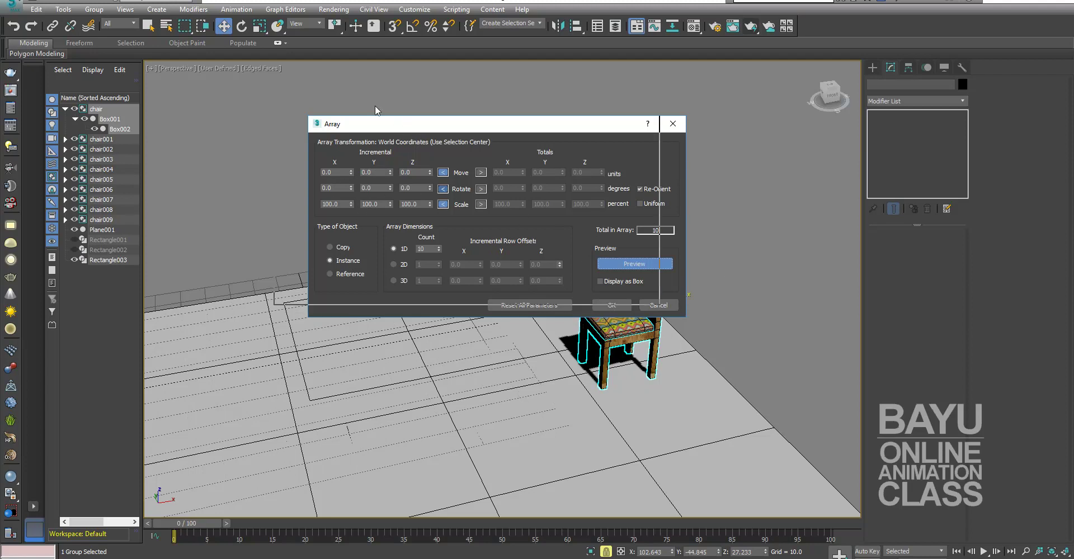
{"action": "left_click_drag", "start_coordinate": [415, 124], "coordinate": [299, 65]}
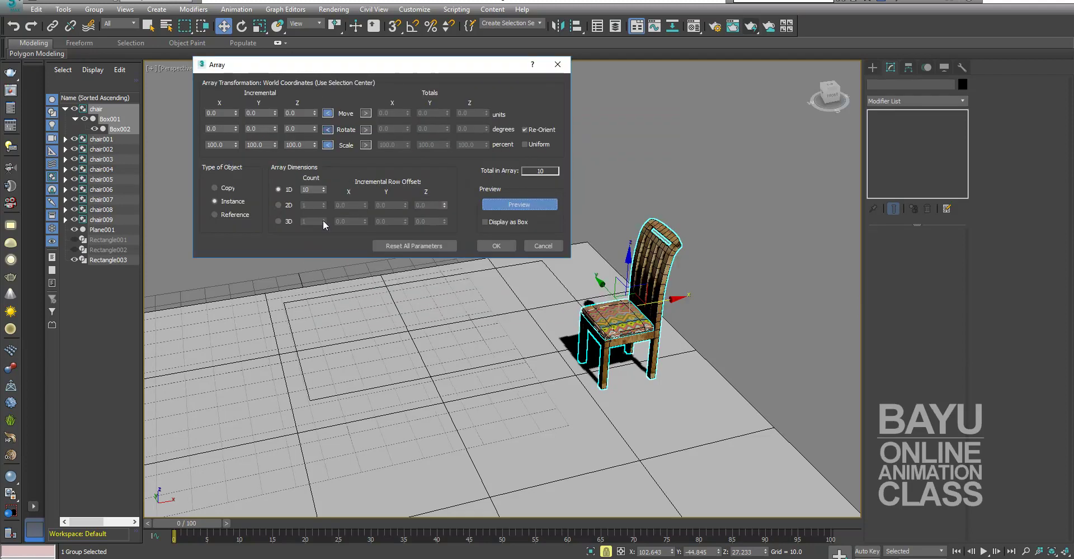
Create 5 instanced chairs spaced 33 units along Y, each rotated 90° about Z
{"action": "double_click", "coordinate": [313, 190]}
{"action": "type", "text": "5"}
{"action": "key", "text": "Return"}
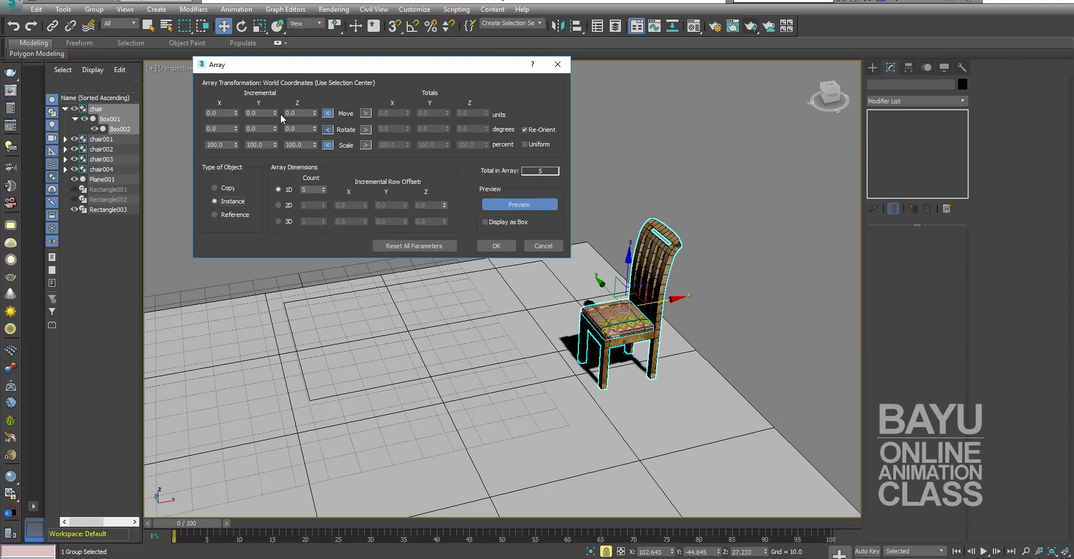
{"action": "left_click_drag", "start_coordinate": [274, 112], "coordinate": [273, 93]}
{"action": "left_click_drag", "start_coordinate": [412, 67], "coordinate": [281, 73]}
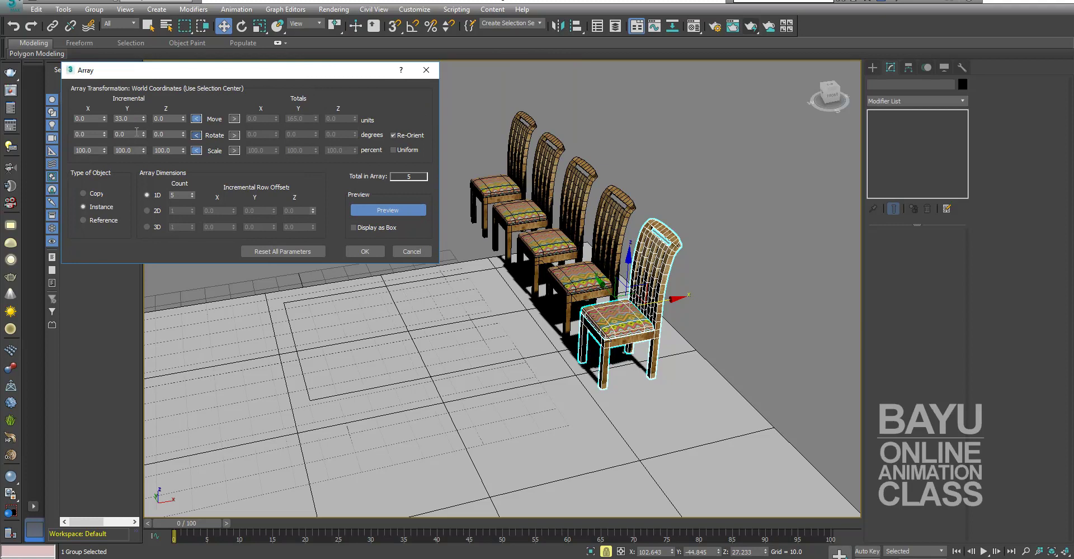
{"action": "double_click", "coordinate": [177, 135]}
{"action": "type", "text": "9"}
{"action": "key", "text": "Return"}
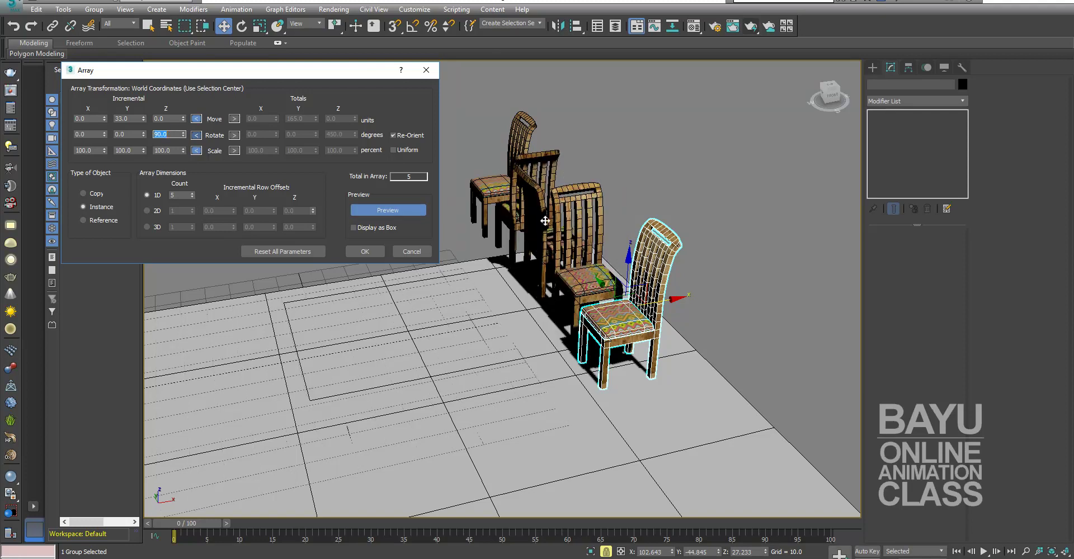
{"action": "left_click", "coordinate": [364, 252]}
{"action": "middle_click_drag", "start_coordinate": [551, 404], "coordinate": [589, 387], "text": "alt"}
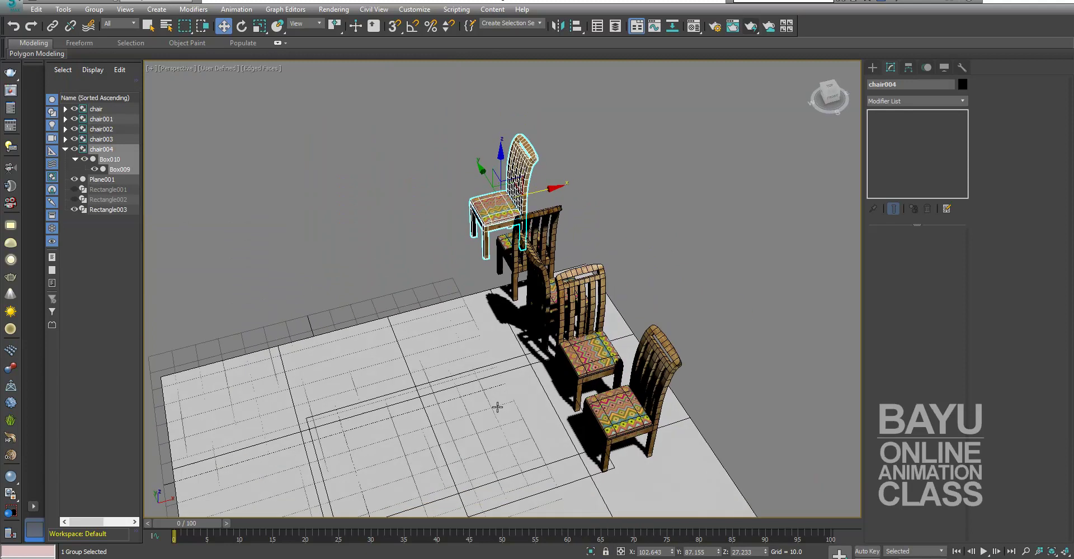
Move chair001 out onto the open floor along X and Y, then clone it to the left
{"action": "left_click", "coordinate": [600, 343]}
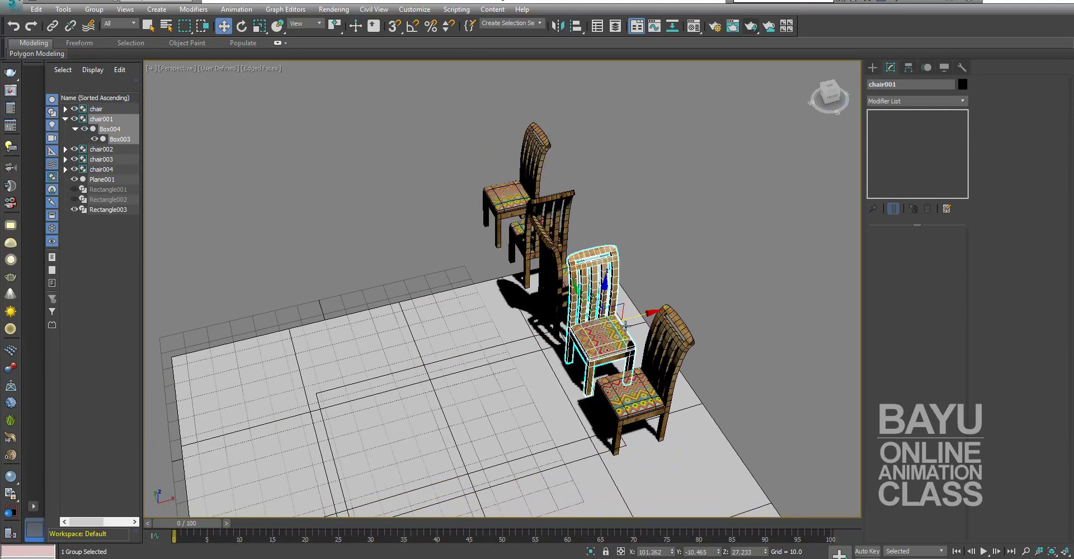
{"action": "left_click_drag", "start_coordinate": [650, 315], "coordinate": [534, 332]}
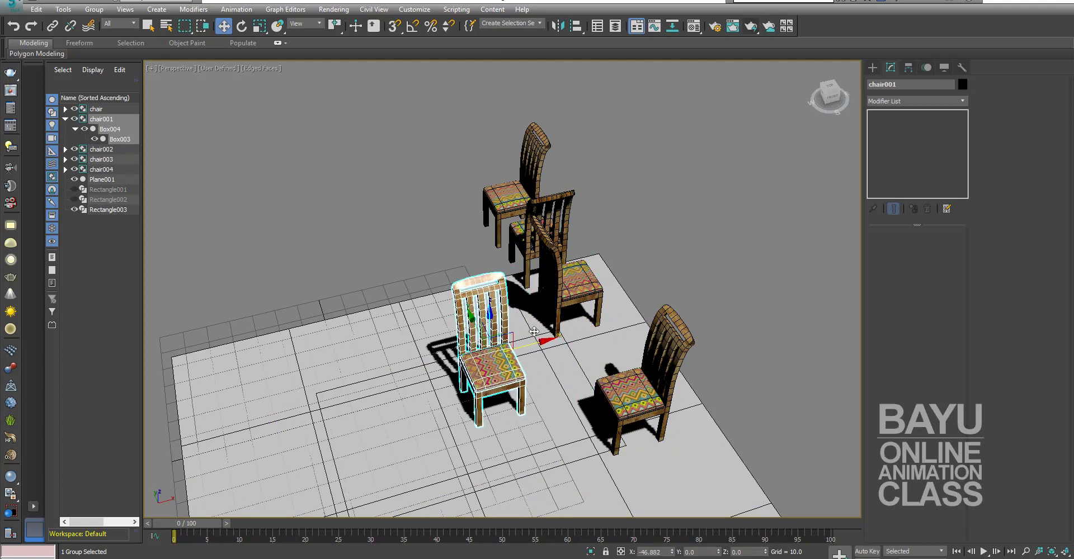
{"action": "left_click_drag", "start_coordinate": [534, 332], "coordinate": [539, 331]}
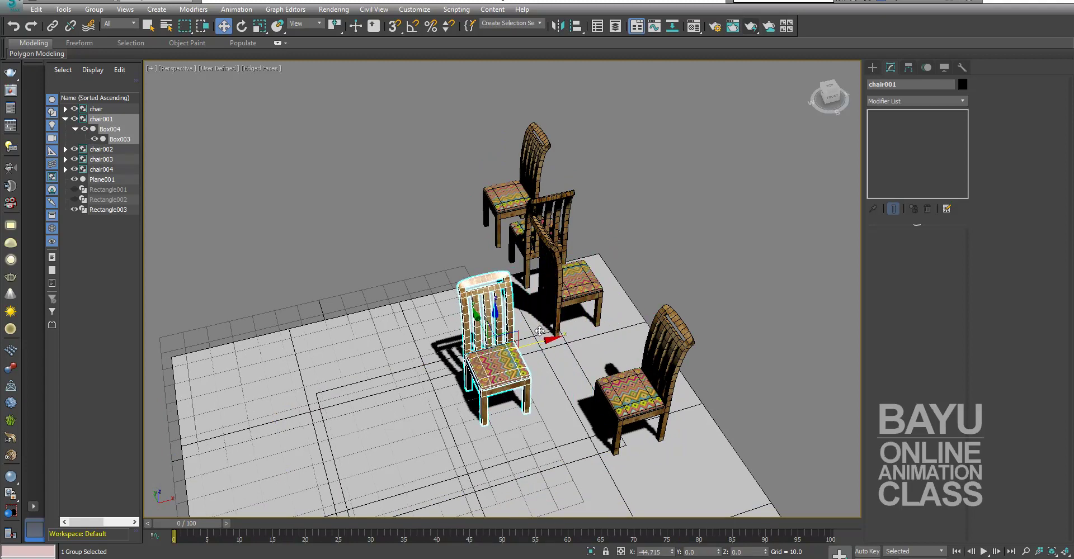
{"action": "mouse_move", "coordinate": [577, 291]}
{"action": "middle_mouse_down", "text": "alt"}
{"action": "mouse_move", "coordinate": [545, 386]}
{"action": "mouse_move", "coordinate": [524, 270]}
{"action": "middle_mouse_up", "text": "alt"}
{"action": "mouse_move", "coordinate": [524, 269]}
{"action": "left_mouse_down"}
{"action": "mouse_move", "coordinate": [513, 231]}
{"action": "mouse_move", "coordinate": [516, 269]}
{"action": "left_mouse_up"}
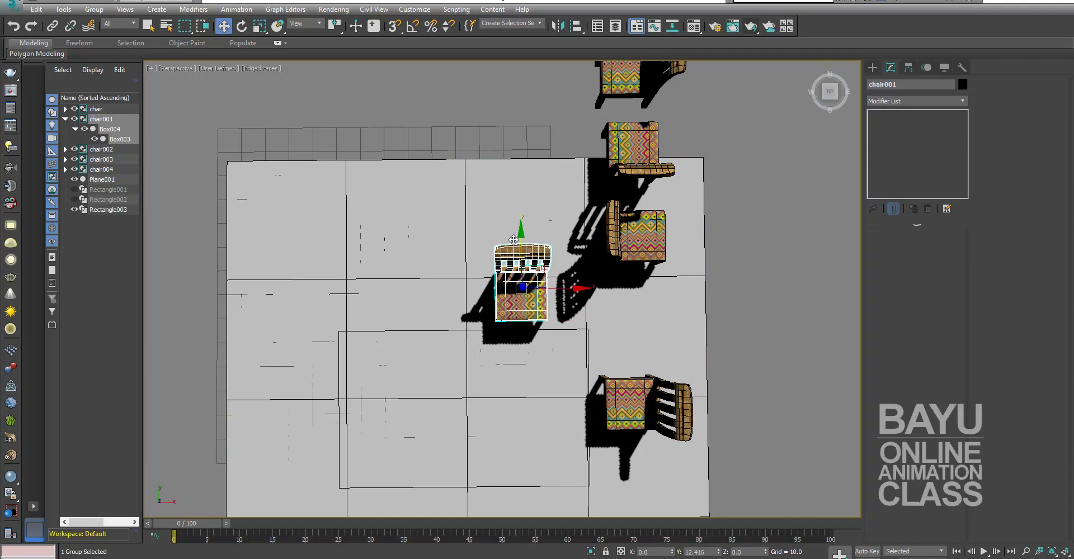
{"action": "mouse_move", "coordinate": [516, 270]}
{"action": "middle_mouse_down", "text": "alt"}
{"action": "mouse_move", "coordinate": [645, 429]}
{"action": "mouse_move", "coordinate": [529, 285]}
{"action": "middle_mouse_up", "text": "alt"}
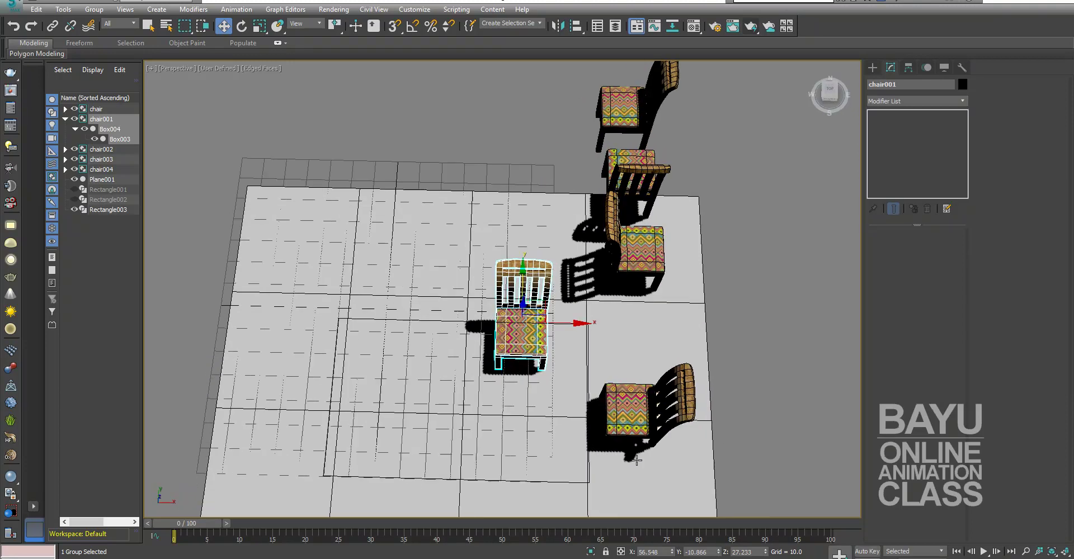
{"action": "left_click_drag", "start_coordinate": [520, 272], "coordinate": [522, 267]}
{"action": "middle_click_drag", "start_coordinate": [521, 267], "coordinate": [574, 317], "text": "alt"}
{"action": "left_click_drag", "start_coordinate": [575, 316], "coordinate": [497, 351], "text": "shift"}
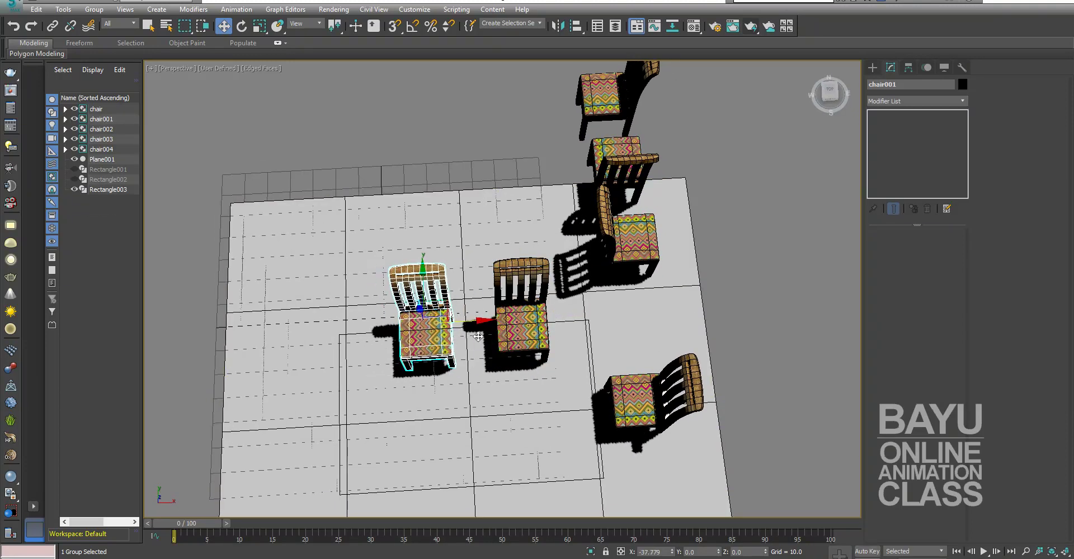
Create the chair clone as an instance and move chair002 to the lower left of the floor
{"action": "left_click", "coordinate": [493, 263]}
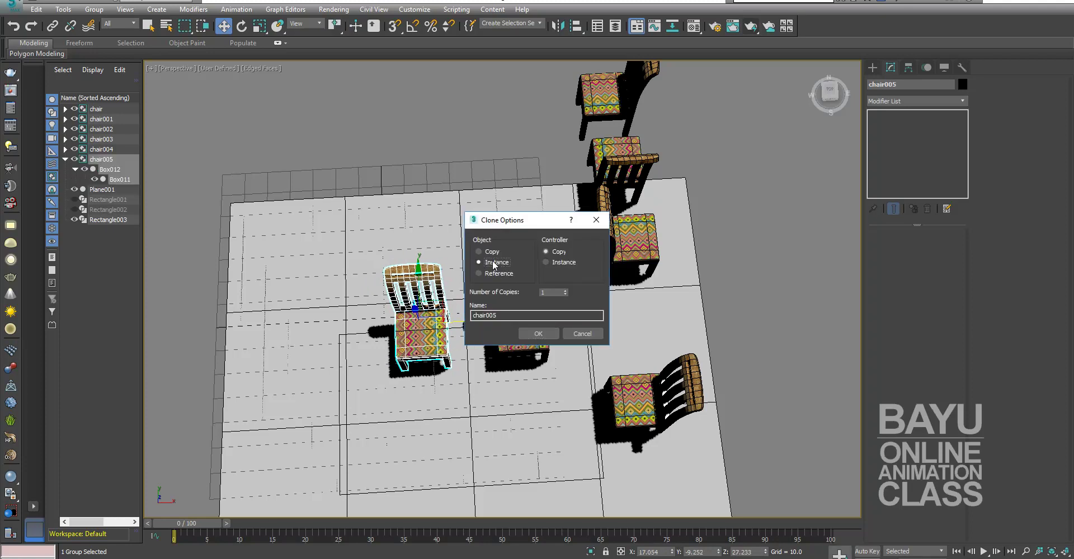
{"action": "left_click", "coordinate": [538, 334]}
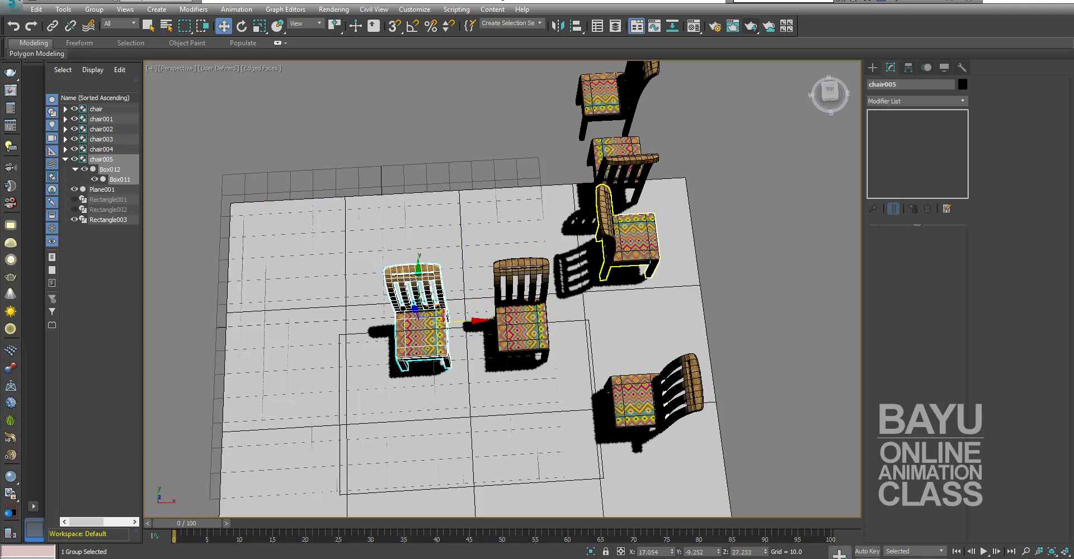
{"action": "left_click", "coordinate": [645, 244]}
{"action": "middle_click_drag", "start_coordinate": [622, 335], "coordinate": [617, 360], "text": "alt"}
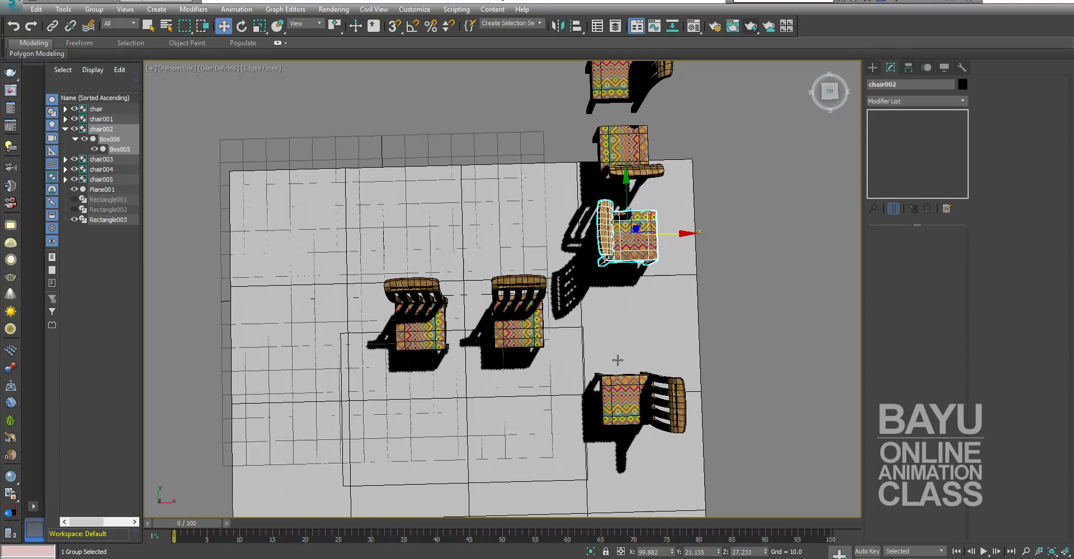
{"action": "left_click_drag", "start_coordinate": [626, 180], "coordinate": [651, 346]}
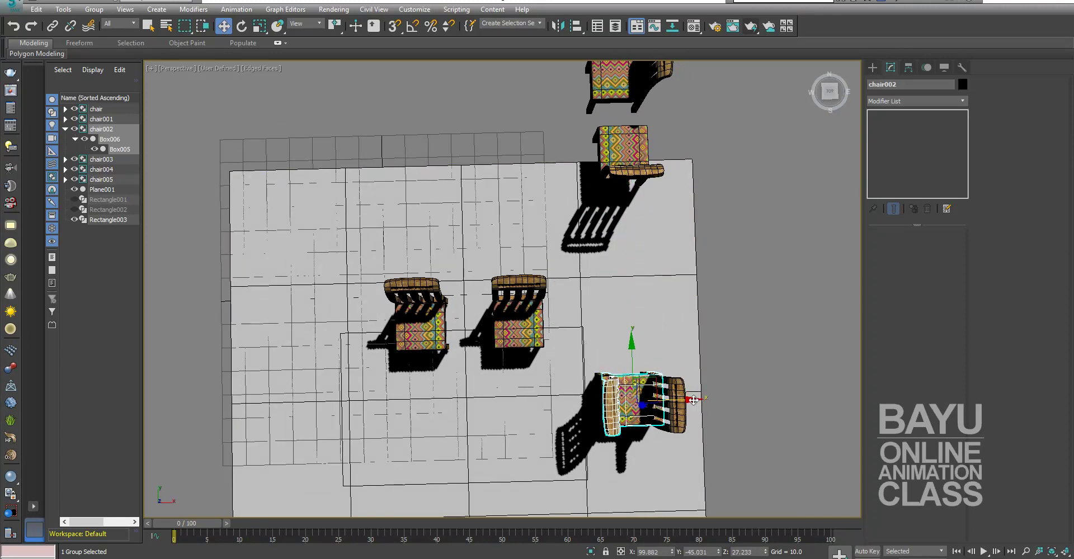
{"action": "left_click_drag", "start_coordinate": [694, 401], "coordinate": [386, 441], "text": "shift"}
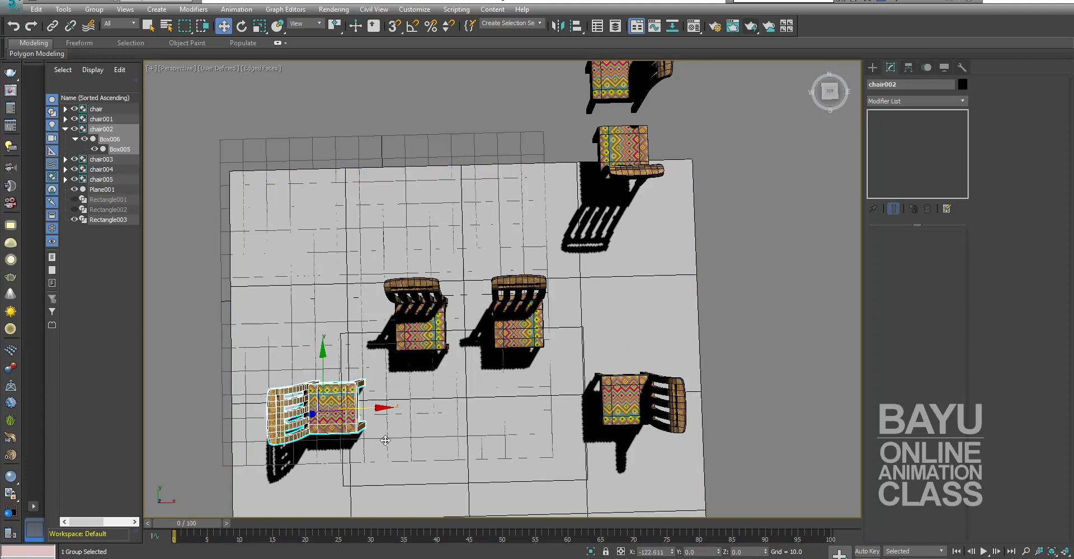
Shift chair003 into the middle and then right across the floor, then delete it
{"action": "mouse_move", "coordinate": [643, 312]}
{"action": "middle_mouse_down", "text": "alt"}
{"action": "mouse_move", "coordinate": [625, 278]}
{"action": "mouse_move", "coordinate": [635, 269]}
{"action": "mouse_move", "coordinate": [630, 278]}
{"action": "mouse_move", "coordinate": [626, 212]}
{"action": "middle_mouse_up", "text": "alt"}
{"action": "left_click", "coordinate": [597, 204]}
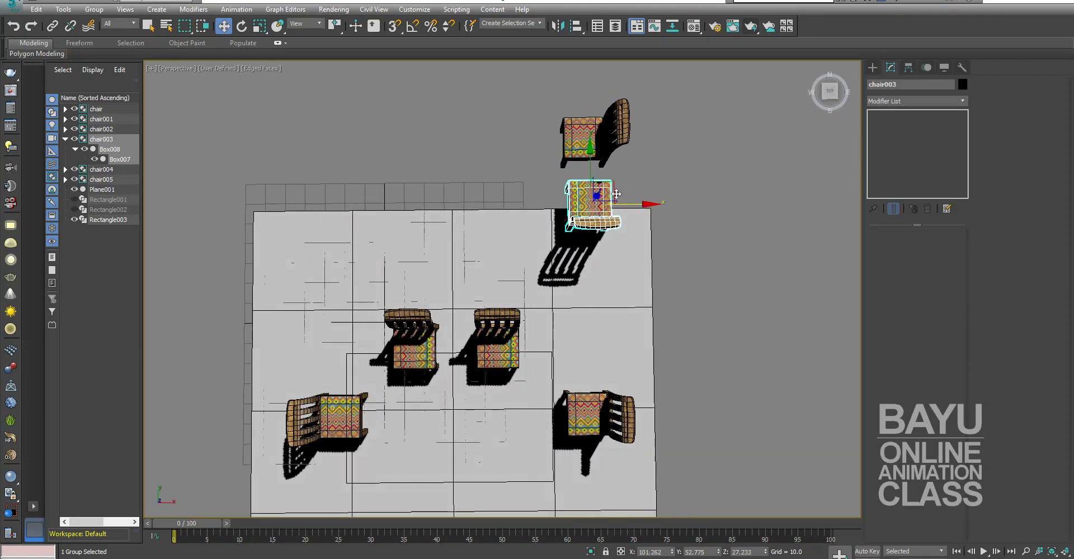
{"action": "left_click_drag", "start_coordinate": [609, 190], "coordinate": [520, 316]}
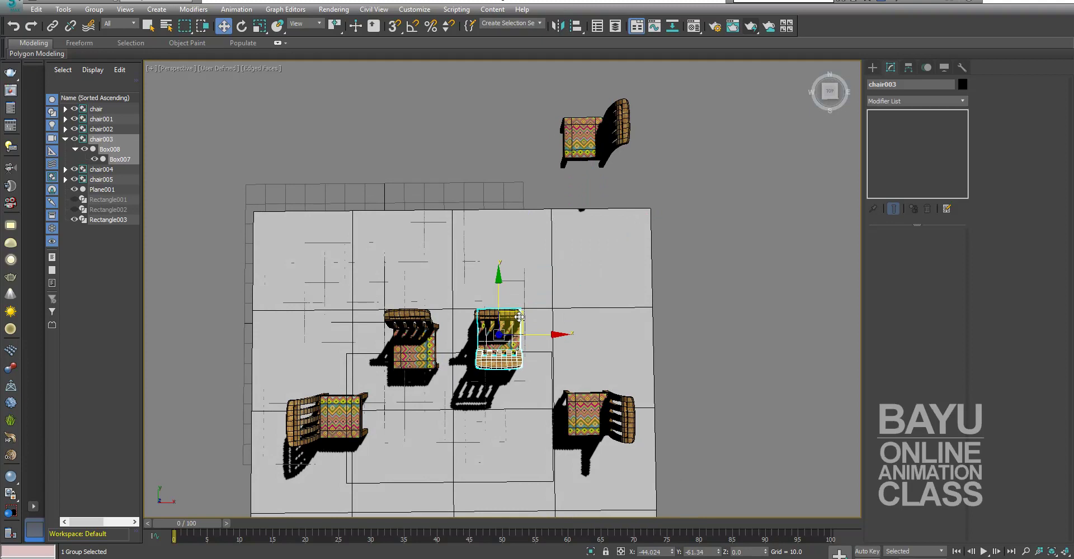
{"action": "middle_click_drag", "start_coordinate": [626, 263], "coordinate": [618, 355], "text": "alt"}
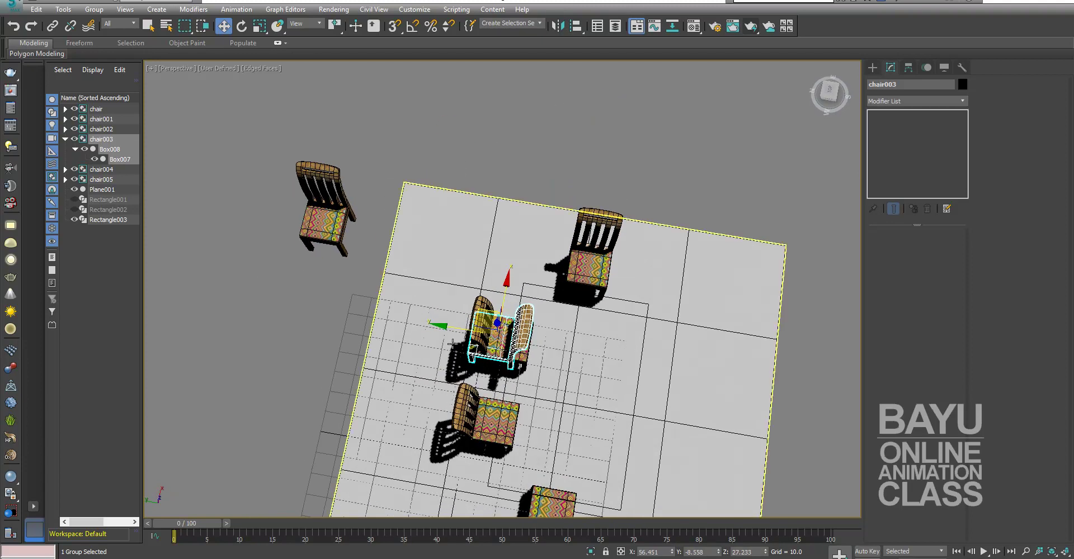
{"action": "left_click_drag", "start_coordinate": [447, 329], "coordinate": [596, 364]}
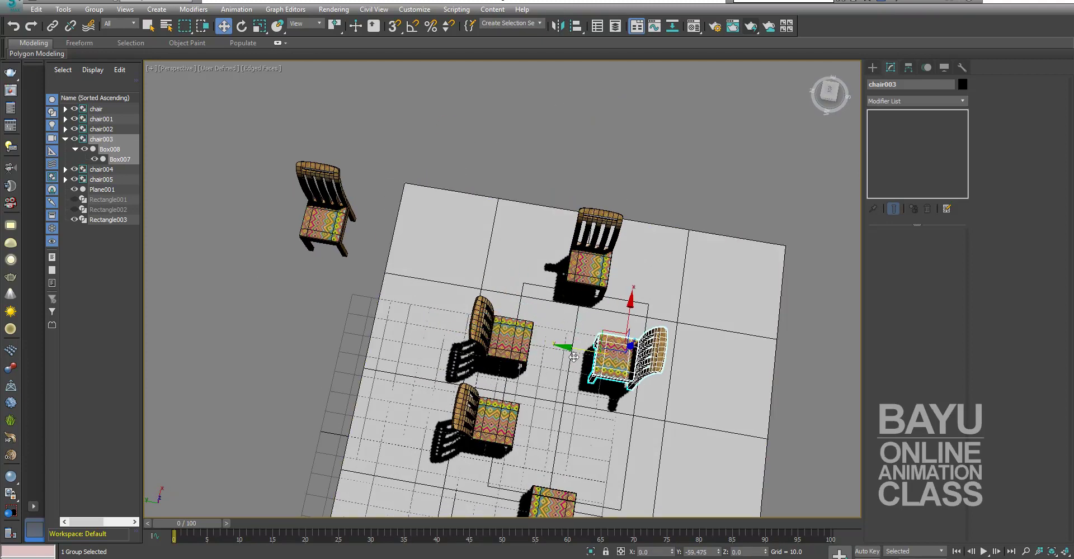
{"action": "mouse_move", "coordinate": [597, 364]}
{"action": "middle_mouse_down", "text": "alt"}
{"action": "mouse_move", "coordinate": [475, 363]}
{"action": "mouse_move", "coordinate": [588, 380]}
{"action": "middle_mouse_up", "text": "alt"}
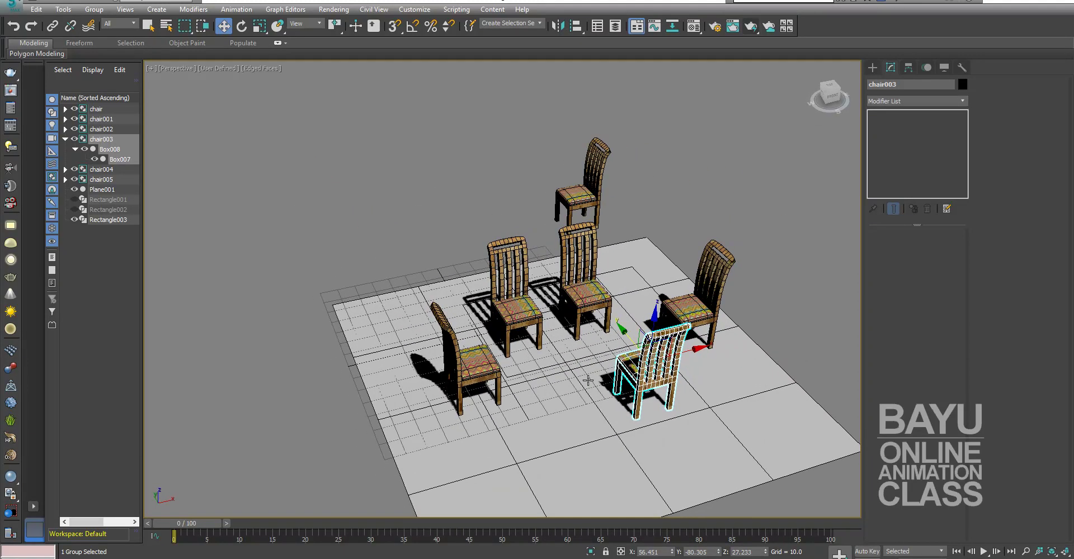
{"action": "mouse_move", "coordinate": [716, 378]}
{"action": "middle_mouse_down", "text": "alt"}
{"action": "mouse_move", "coordinate": [676, 442]}
{"action": "mouse_move", "coordinate": [658, 414]}
{"action": "middle_mouse_up", "text": "alt"}
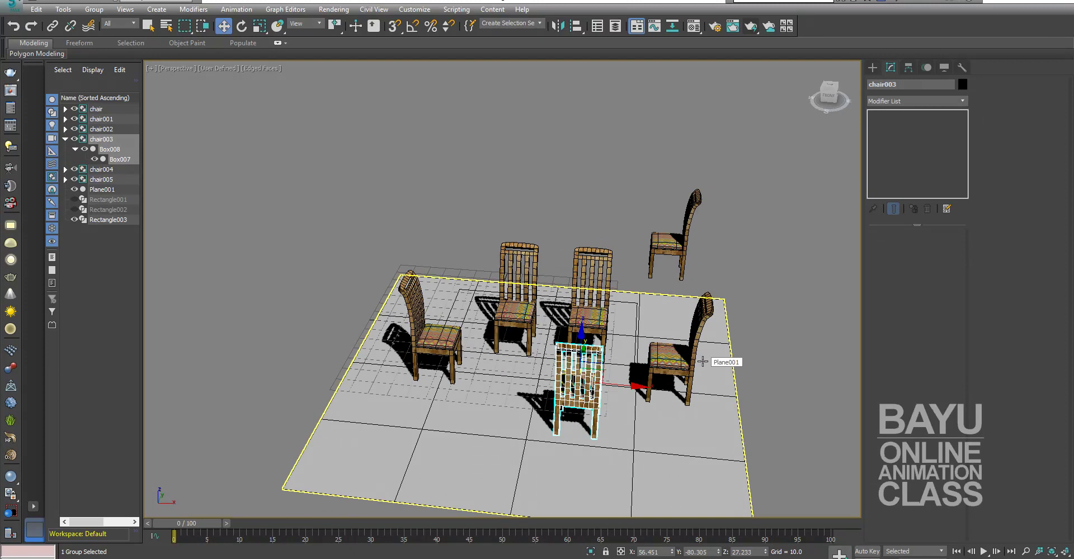
{"action": "key", "text": "Delete"}
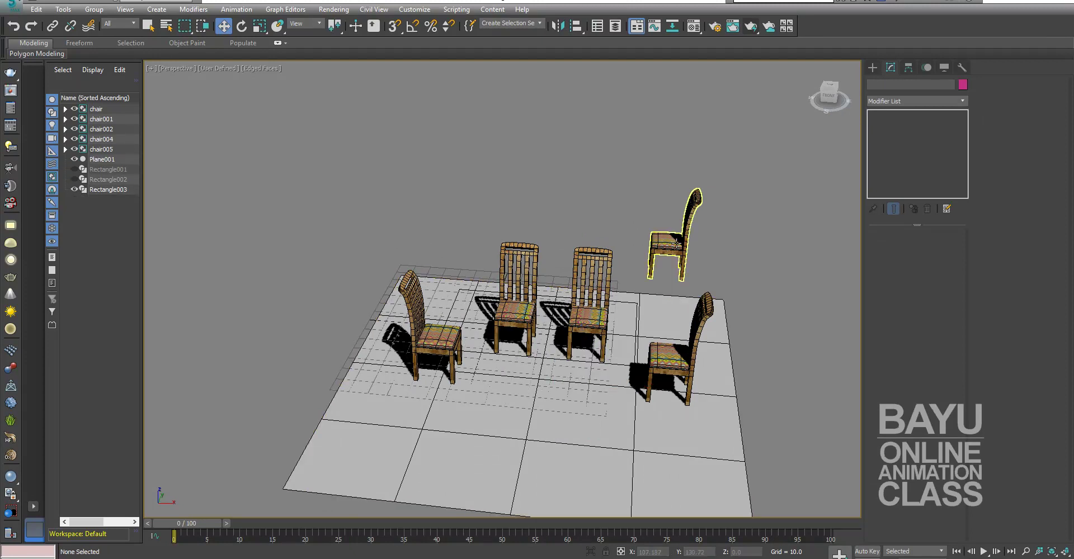
Delete the floating chair004 and zoom in on the remaining four chairs
{"action": "left_click", "coordinate": [676, 242]}
{"action": "key", "text": "Delete"}
{"action": "mouse_move", "coordinate": [609, 424]}
{"action": "middle_mouse_down", "text": "alt"}
{"action": "mouse_move", "coordinate": [511, 434]}
{"action": "mouse_move", "coordinate": [427, 424]}
{"action": "mouse_move", "coordinate": [491, 403]}
{"action": "middle_mouse_up", "text": "alt"}
{"action": "scroll", "coordinate": [476, 399], "scroll_direction": "up", "scroll_amount": 3}
{"action": "scroll", "coordinate": [432, 412], "scroll_direction": "up", "scroll_amount": 2}
{"action": "scroll", "coordinate": [433, 415], "scroll_direction": "up", "scroll_amount": 3}
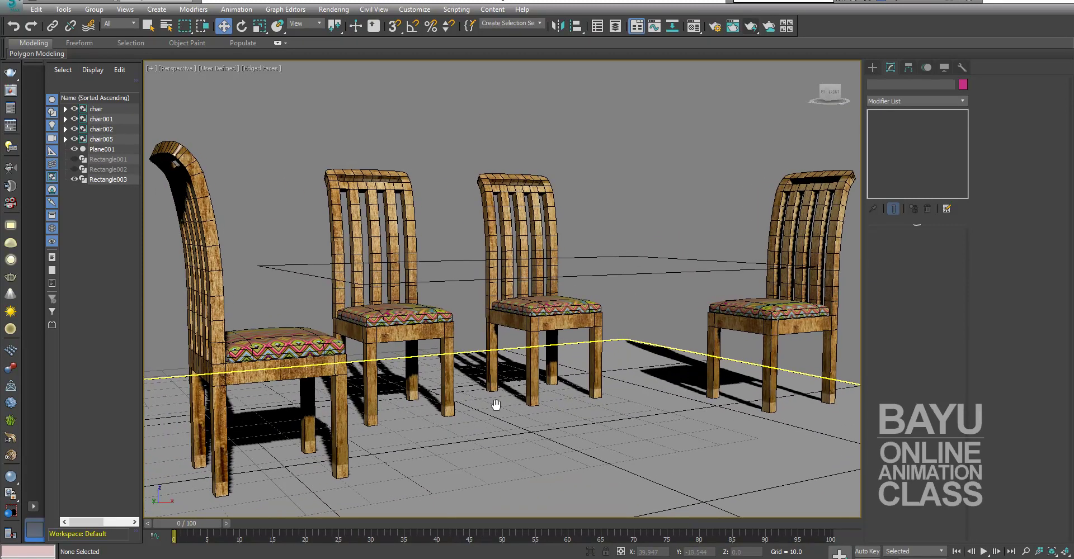
Render a side perspective view of the chairs, then cancel the Rendering dialog
{"action": "mouse_move", "coordinate": [552, 330]}
{"action": "middle_mouse_down", "text": "alt"}
{"action": "mouse_move", "coordinate": [577, 325]}
{"action": "mouse_move", "coordinate": [765, 49]}
{"action": "middle_mouse_up", "text": "alt"}
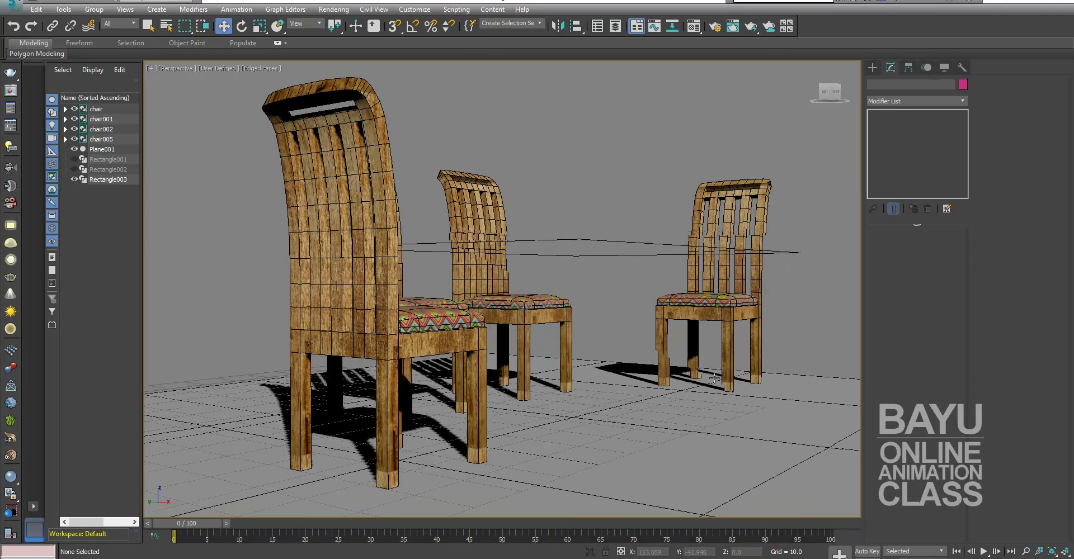
{"action": "left_click", "coordinate": [756, 27]}
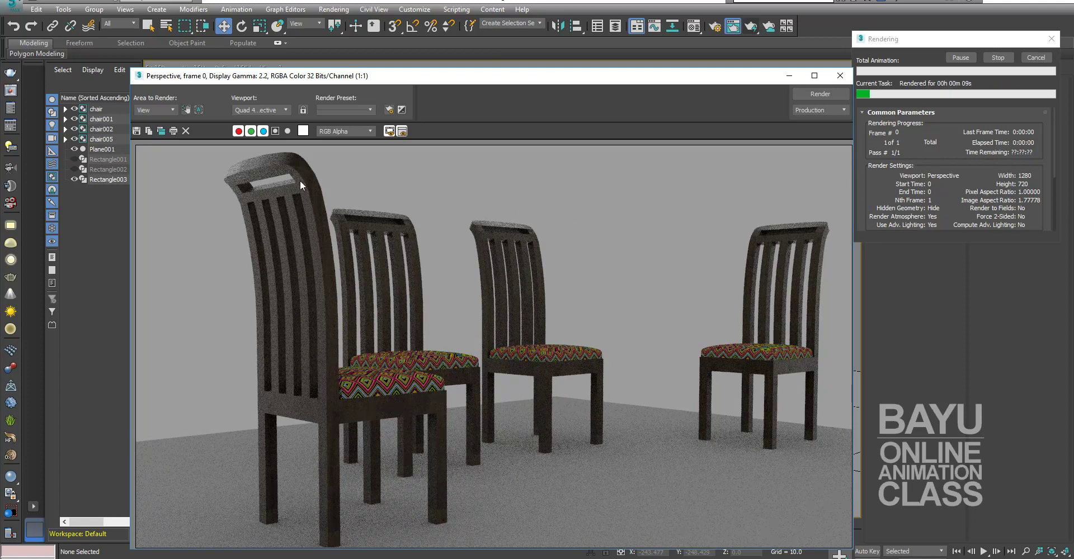
{"action": "left_click", "coordinate": [1036, 58]}
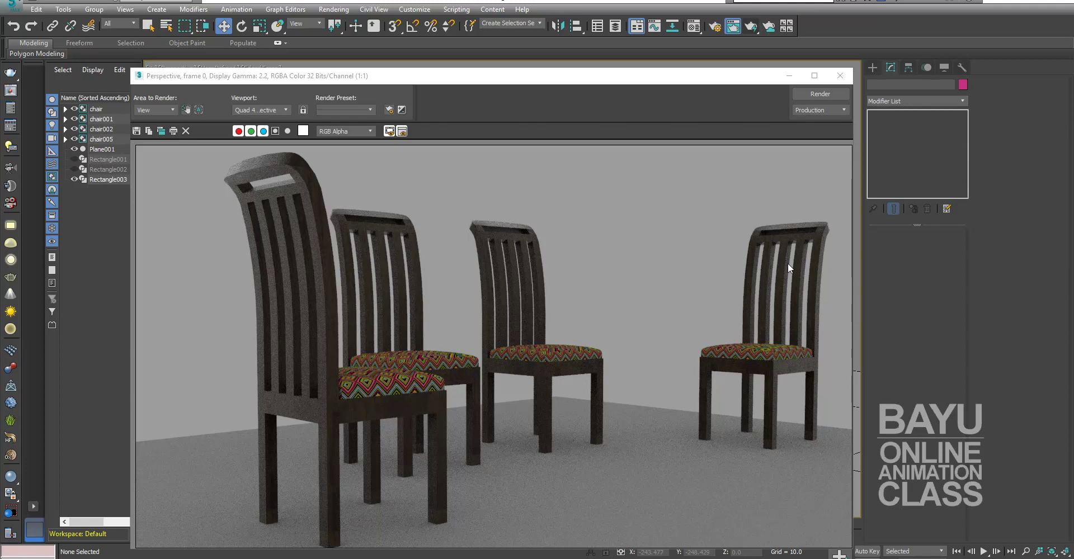
In Material Editor, enable the seat fabric map's Output colour map in RGB mode
{"action": "left_click", "coordinate": [689, 29]}
{"action": "left_click", "coordinate": [154, 147]}
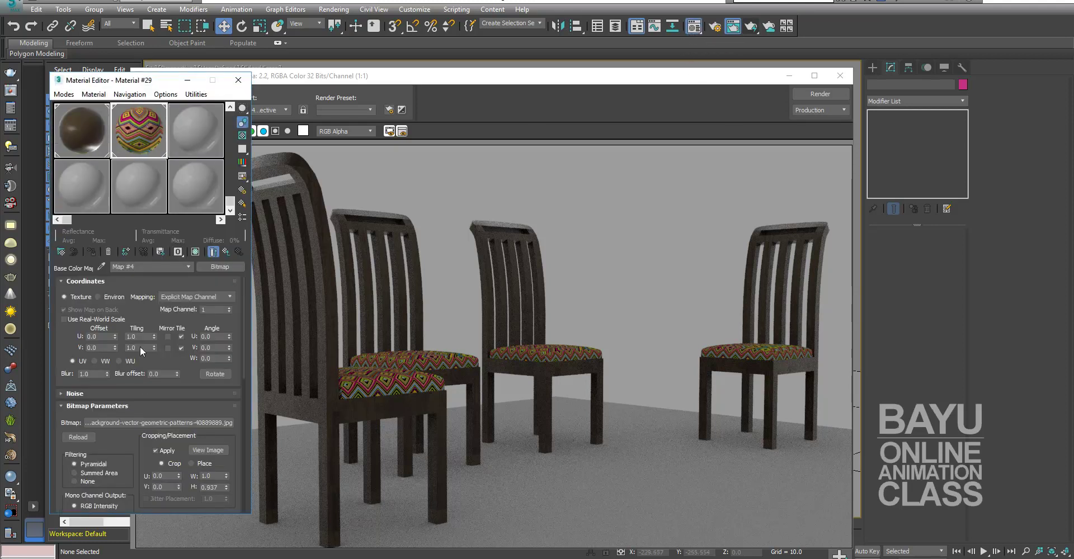
{"action": "left_click", "coordinate": [89, 282]}
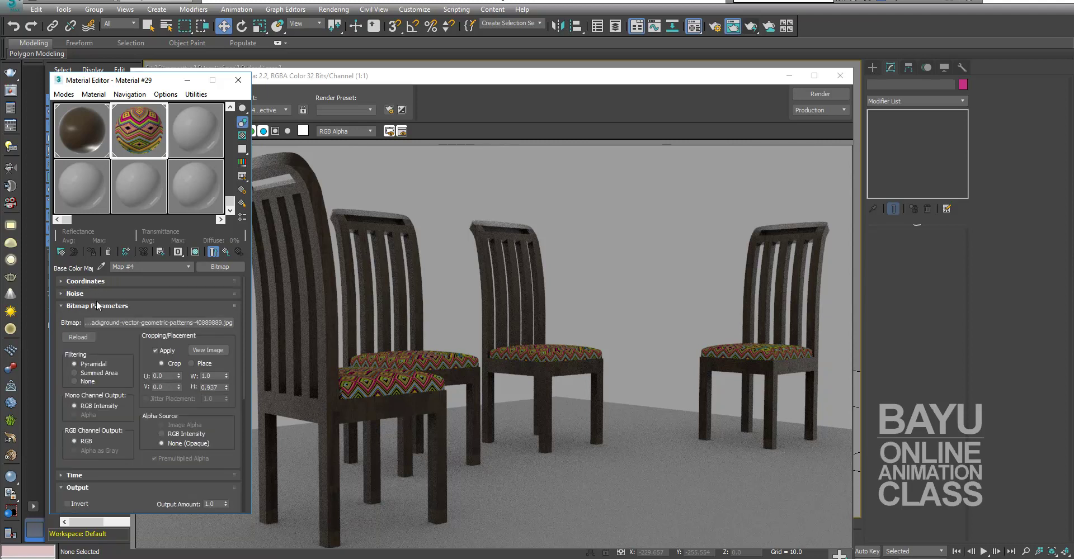
{"action": "left_click", "coordinate": [91, 306]}
{"action": "left_click", "coordinate": [82, 332]}
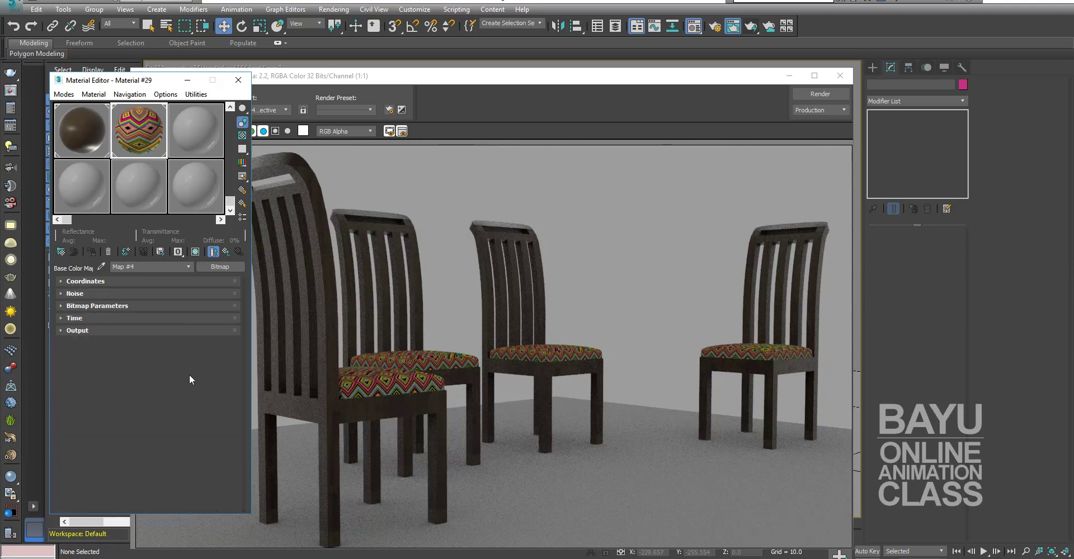
{"action": "left_click", "coordinate": [98, 331]}
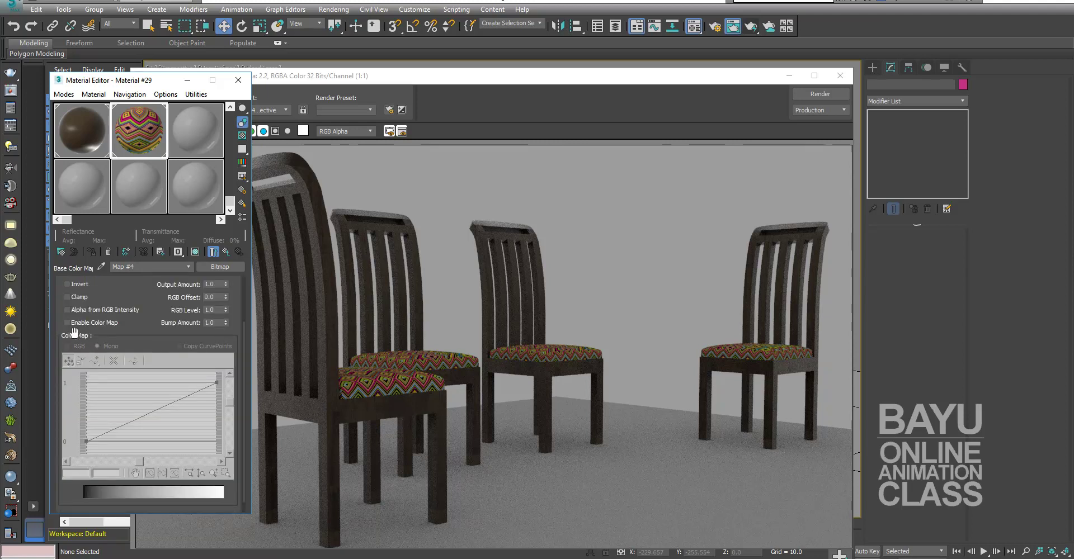
{"action": "left_click", "coordinate": [75, 323]}
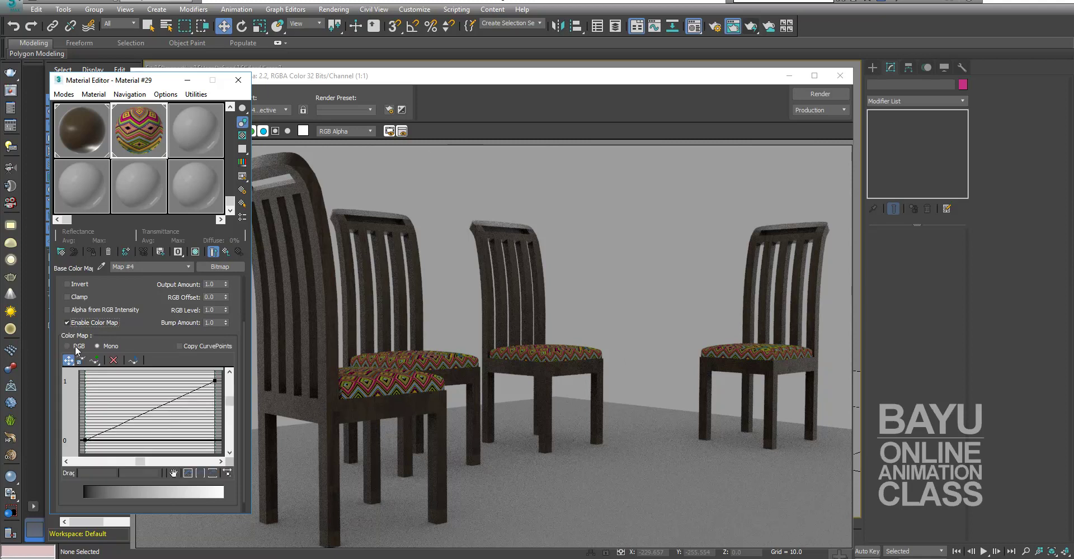
{"action": "left_click", "coordinate": [75, 346]}
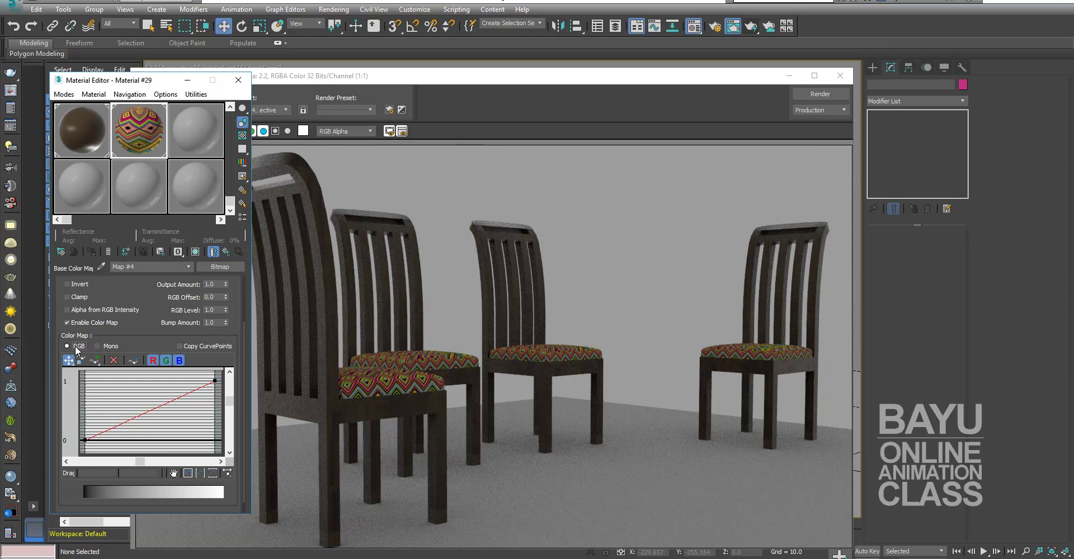
Add a raised Bezier-Smooth curve point to bow the output curve upward, then enlarge the map preview
{"action": "left_click", "coordinate": [94, 360]}
{"action": "left_click", "coordinate": [187, 395]}
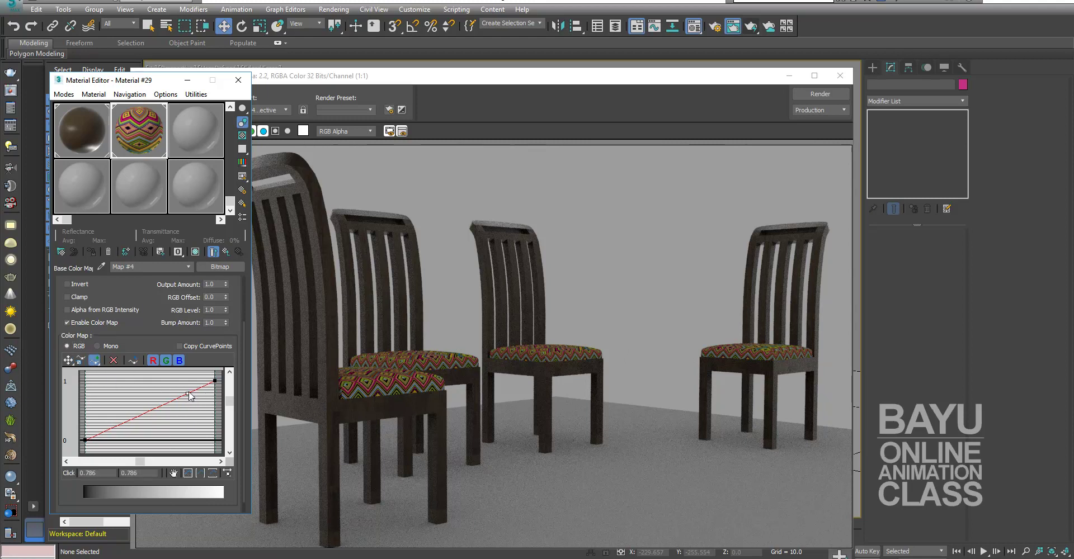
{"action": "left_click", "coordinate": [69, 360]}
{"action": "left_click_drag", "start_coordinate": [188, 394], "coordinate": [164, 388]}
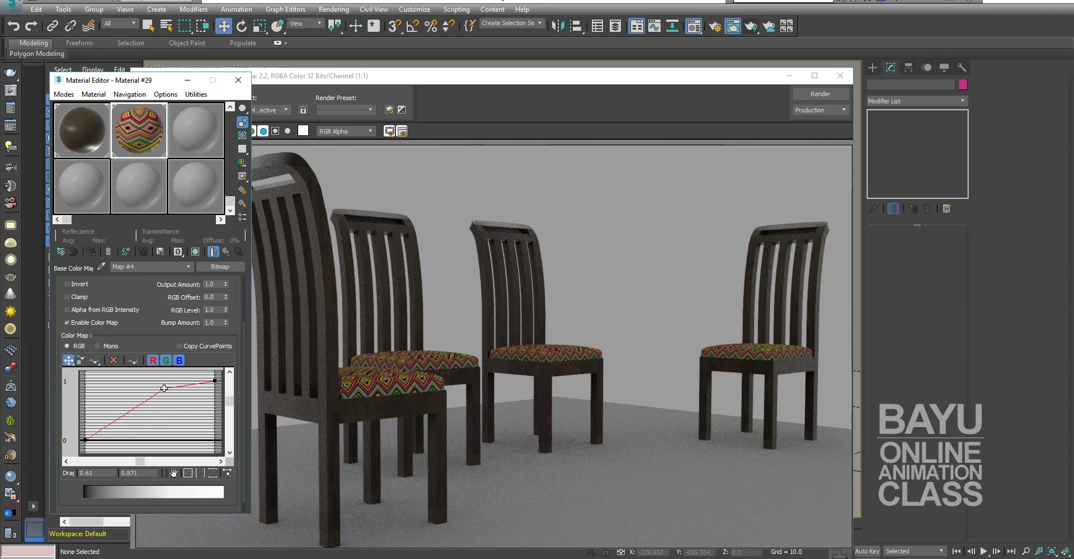
{"action": "right_click", "coordinate": [164, 388]}
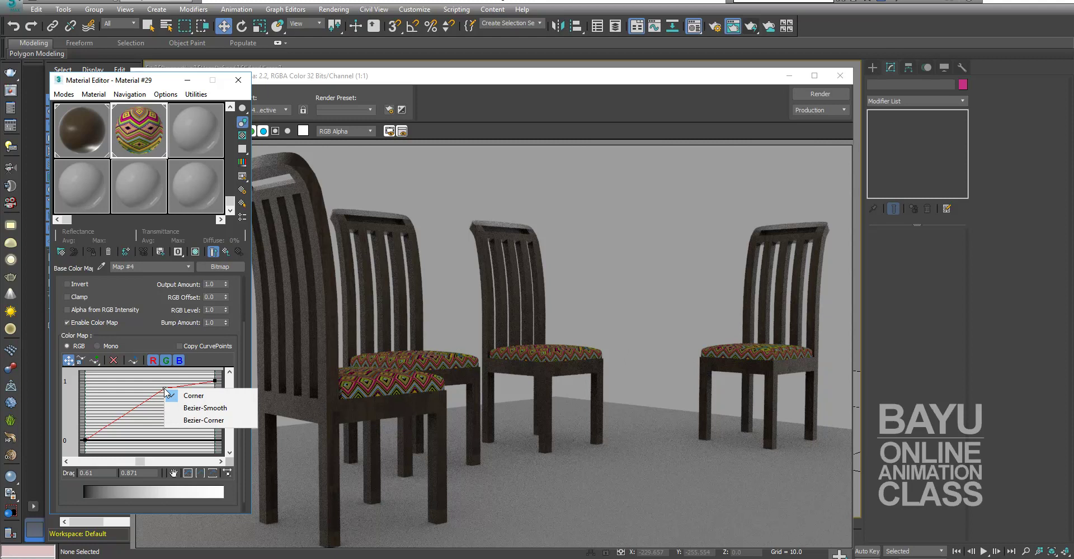
{"action": "left_click", "coordinate": [196, 412]}
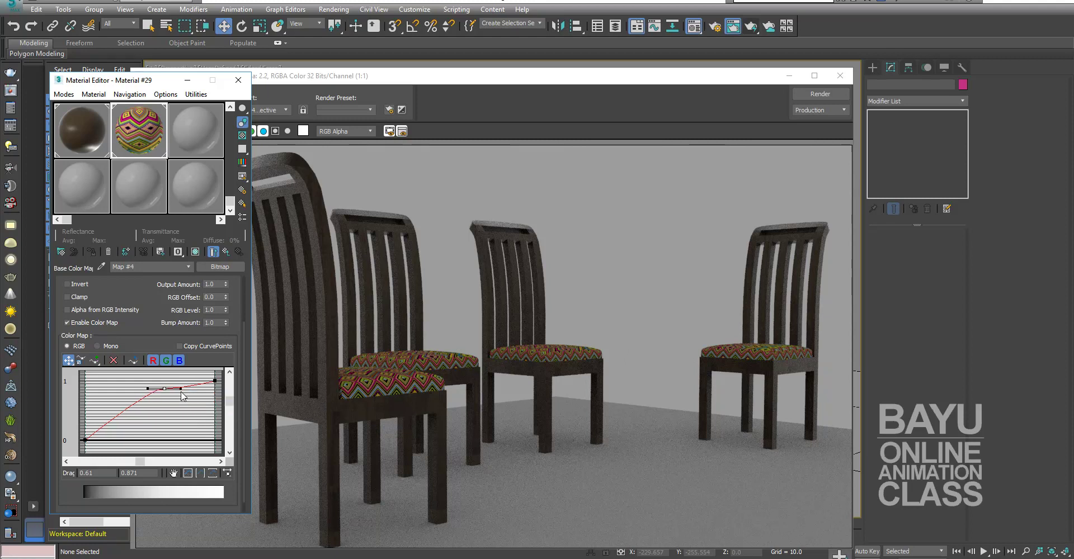
{"action": "left_click_drag", "start_coordinate": [180, 390], "coordinate": [187, 384]}
{"action": "double_click", "coordinate": [138, 147]}
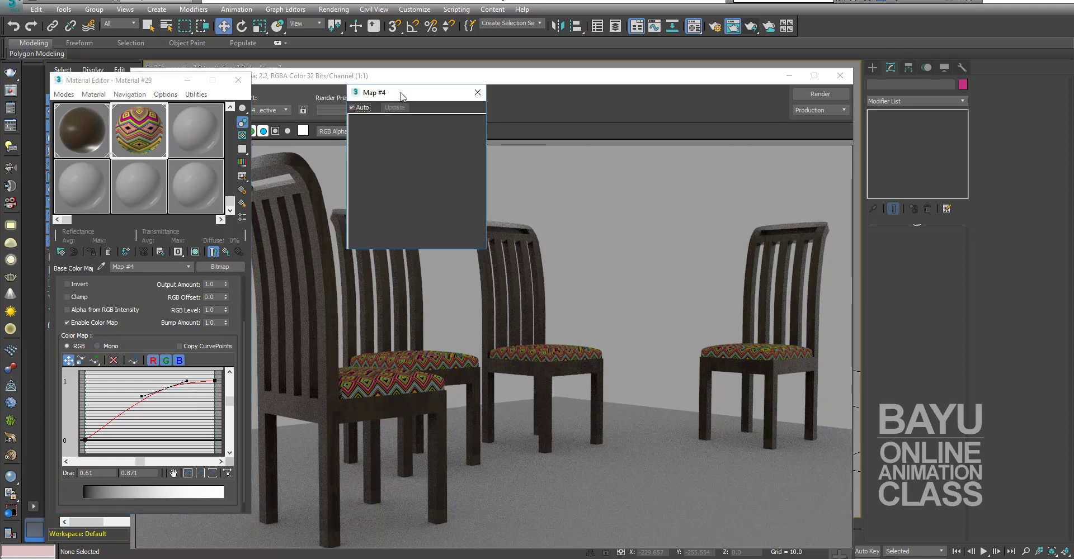
Pull the colour-map curve point lower-left for a steeper, brighter rise and re-render the chairs
{"action": "left_click_drag", "start_coordinate": [401, 96], "coordinate": [363, 81]}
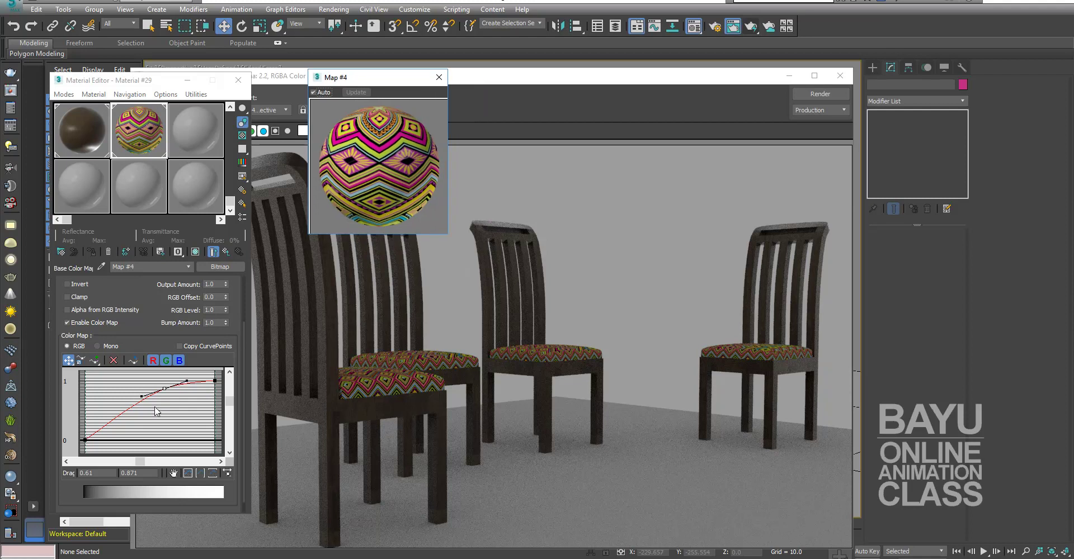
{"action": "left_click_drag", "start_coordinate": [164, 388], "coordinate": [145, 386]}
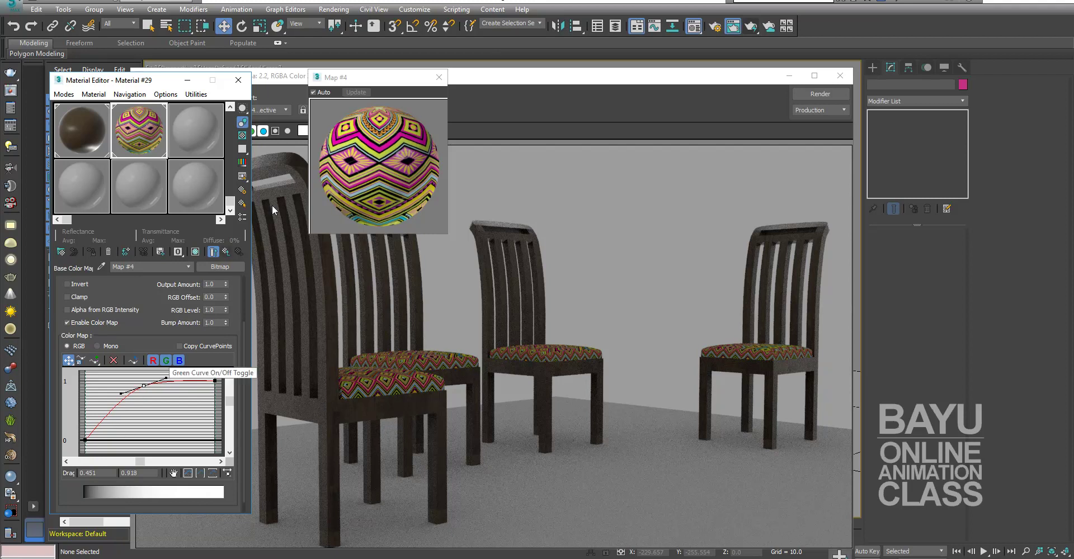
{"action": "left_click_drag", "start_coordinate": [143, 387], "coordinate": [118, 389]}
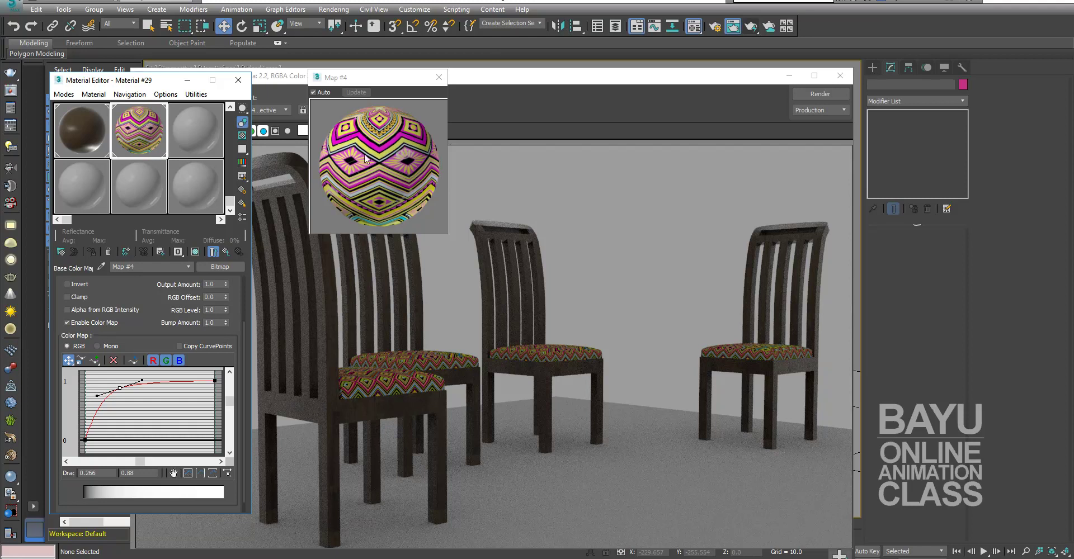
{"action": "left_click", "coordinate": [444, 79]}
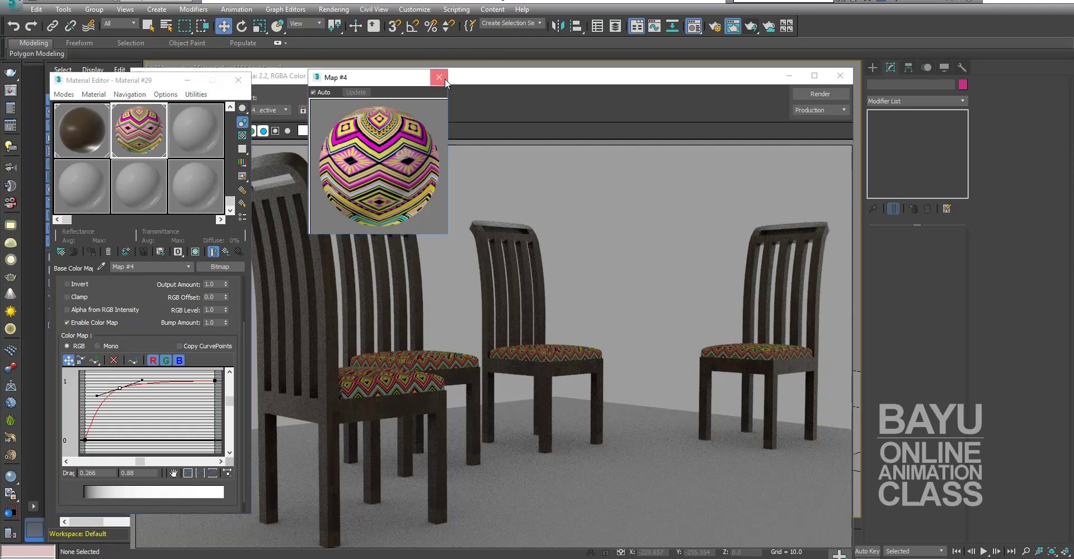
{"action": "left_click", "coordinate": [821, 94]}
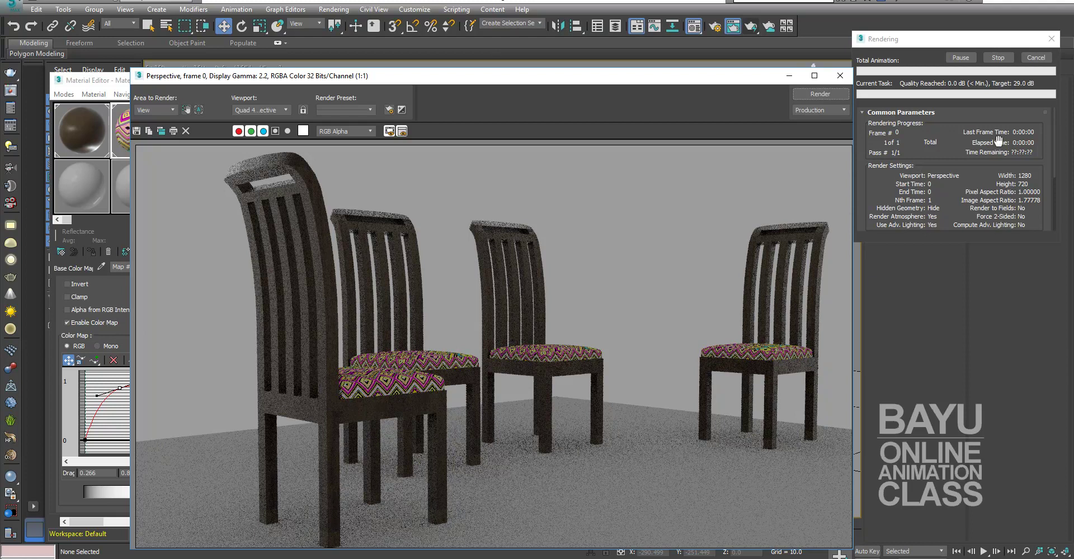
Cancel the production render after about 8 seconds
{"action": "left_click", "coordinate": [1031, 62]}
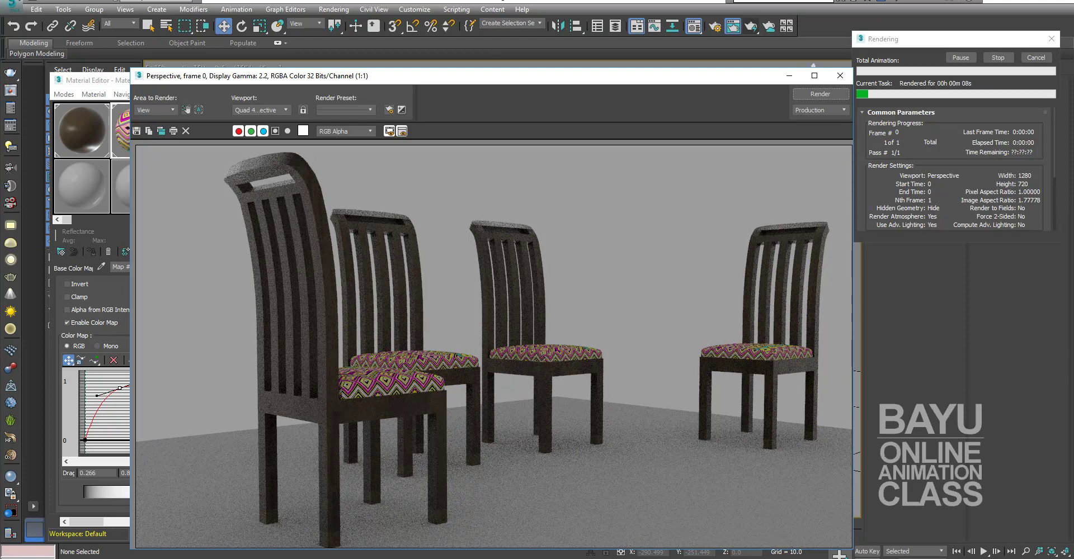